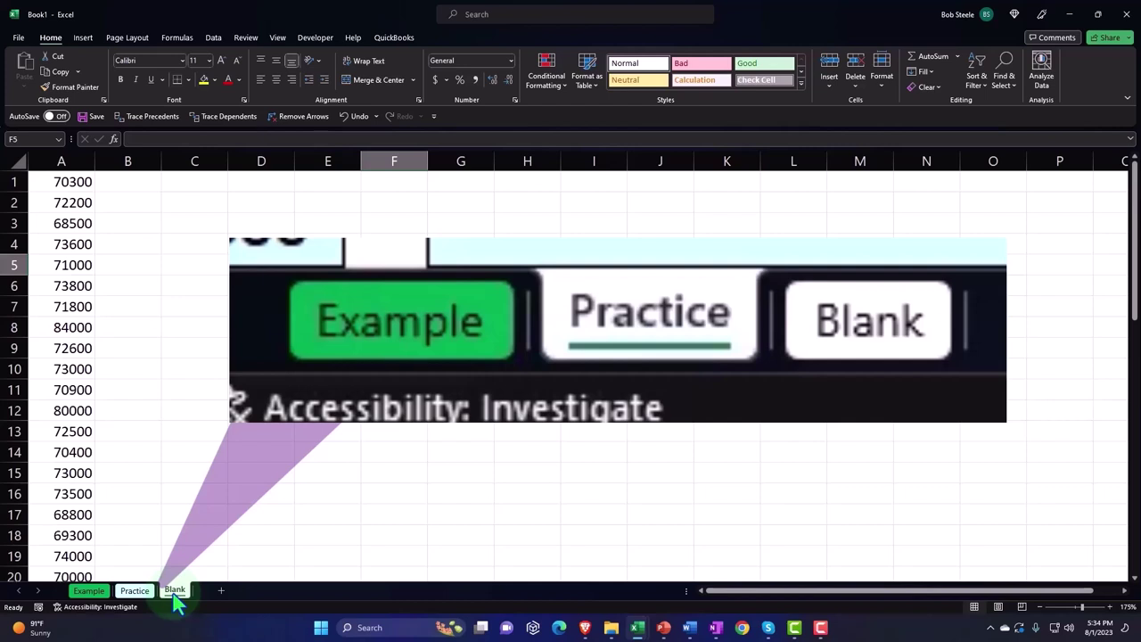
# Step: Show the Example sheet with the Wages table, mean 71,184, median 70,900 and wage histogram
pyautogui.click(98, 594)
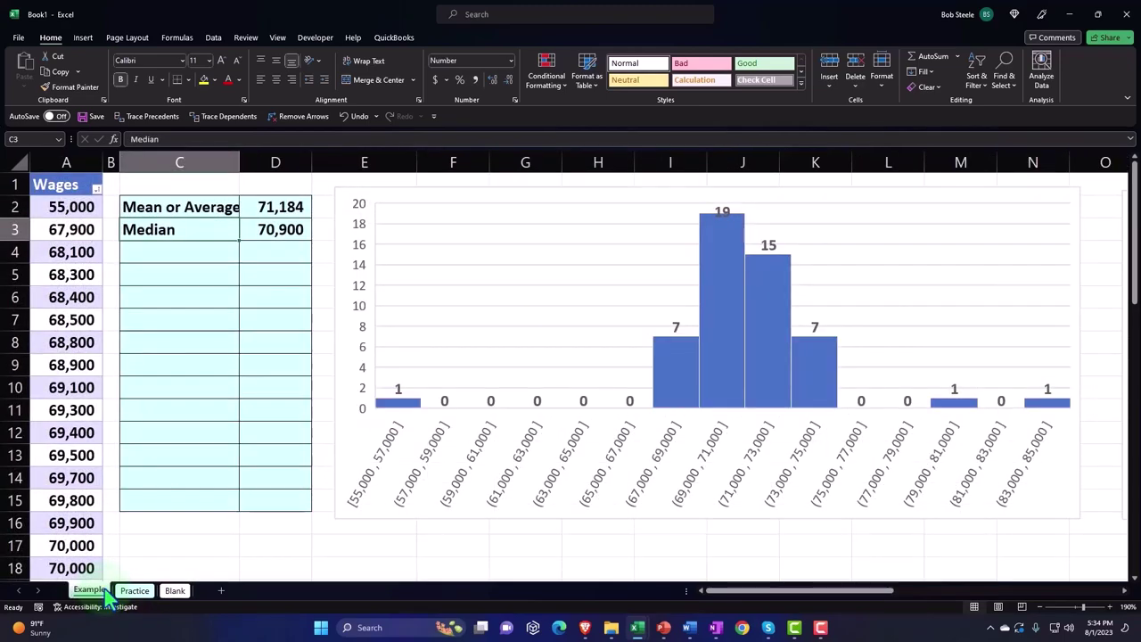
pyautogui.click(74, 298)
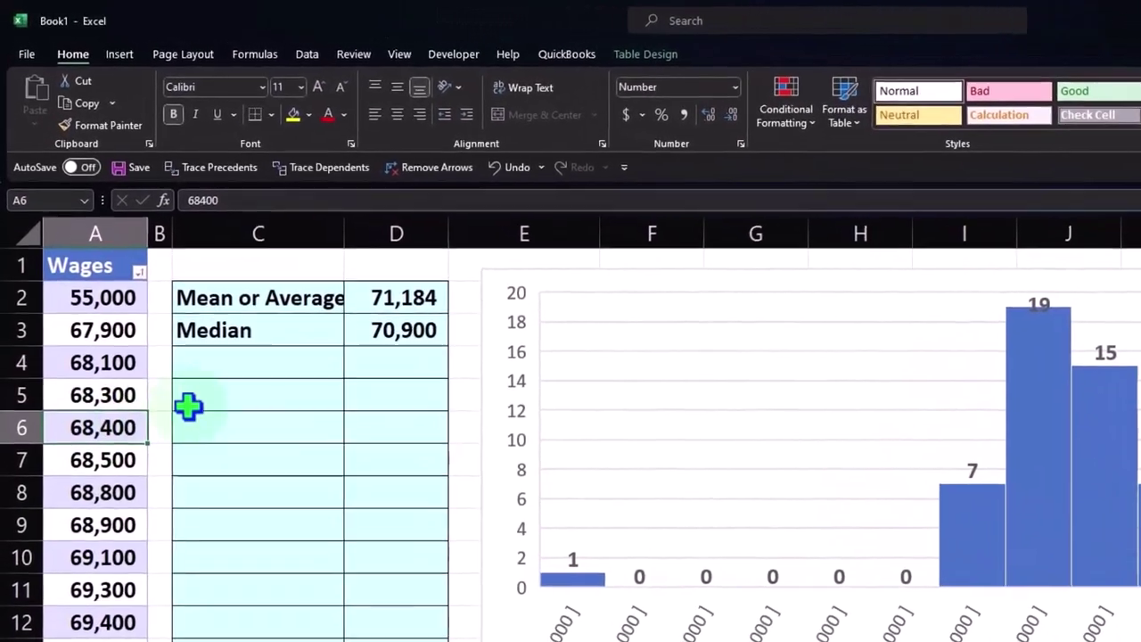
pyautogui.click(220, 353)
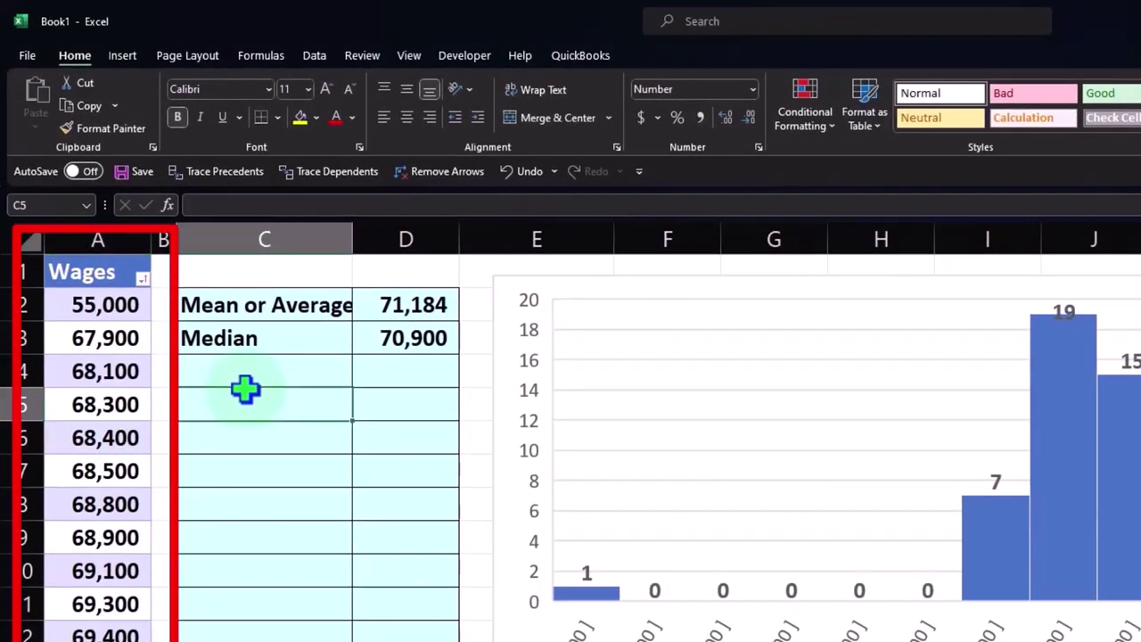
pyautogui.click(504, 366)
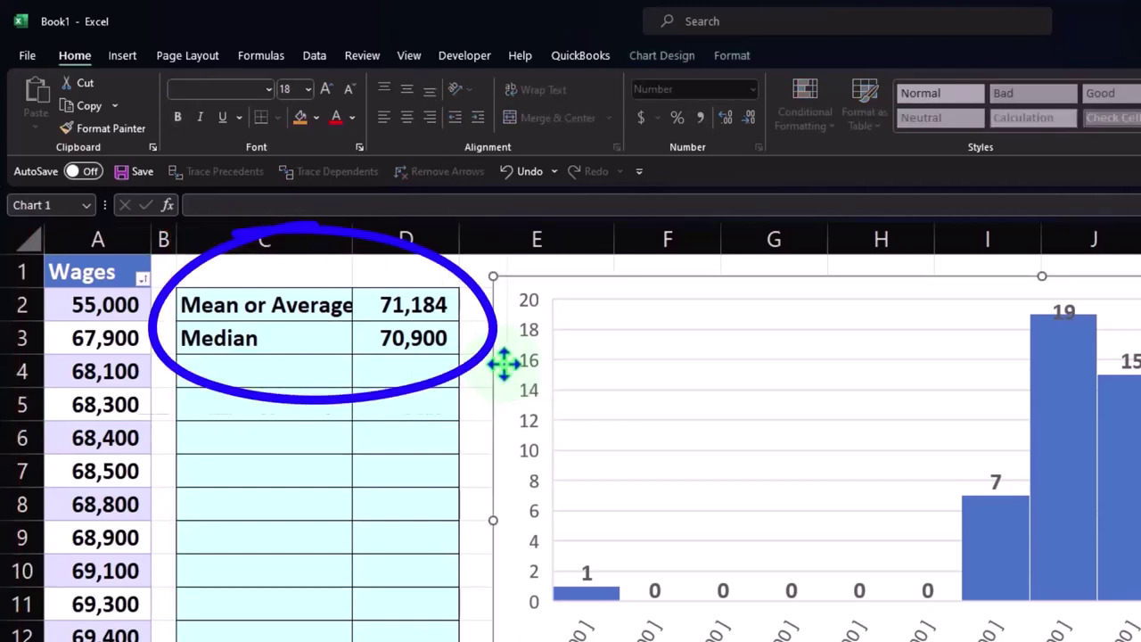
pyautogui.scroll(-1, 504, 363)
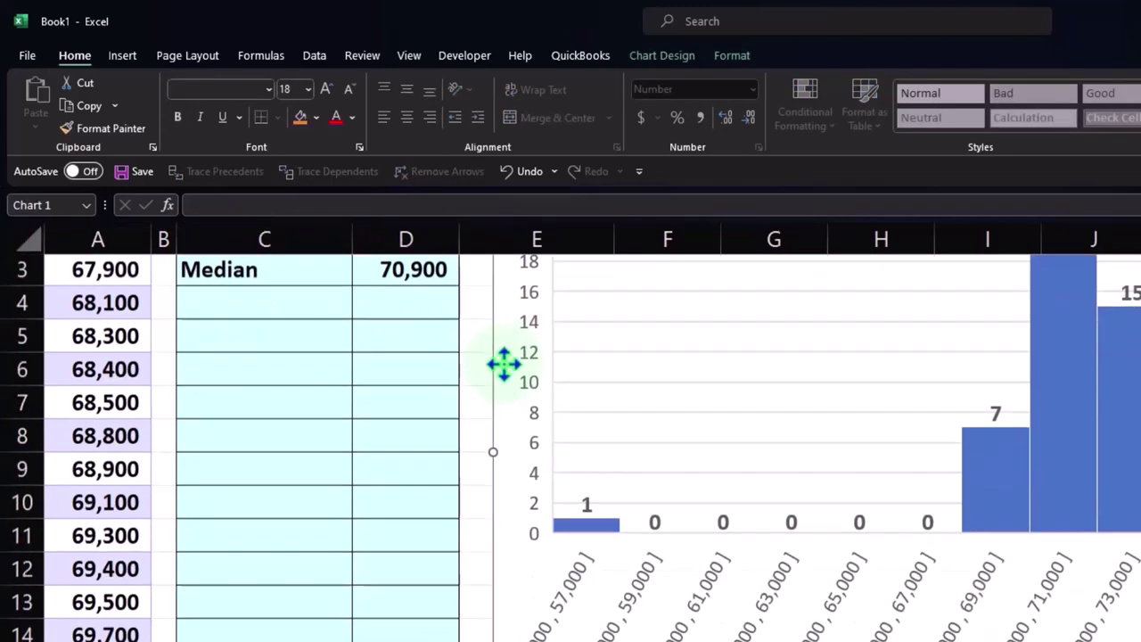
pyautogui.scroll(-3, 503, 363)
pyautogui.click(759, 506)
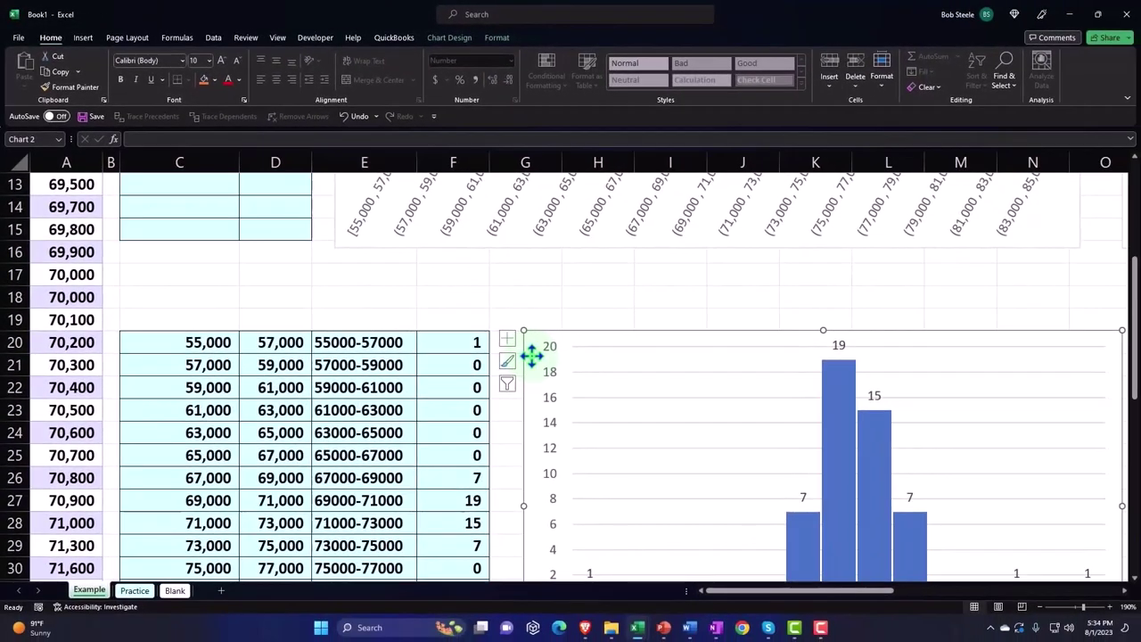
pyautogui.scroll(1, 532, 356)
pyautogui.scroll(3, 531, 356)
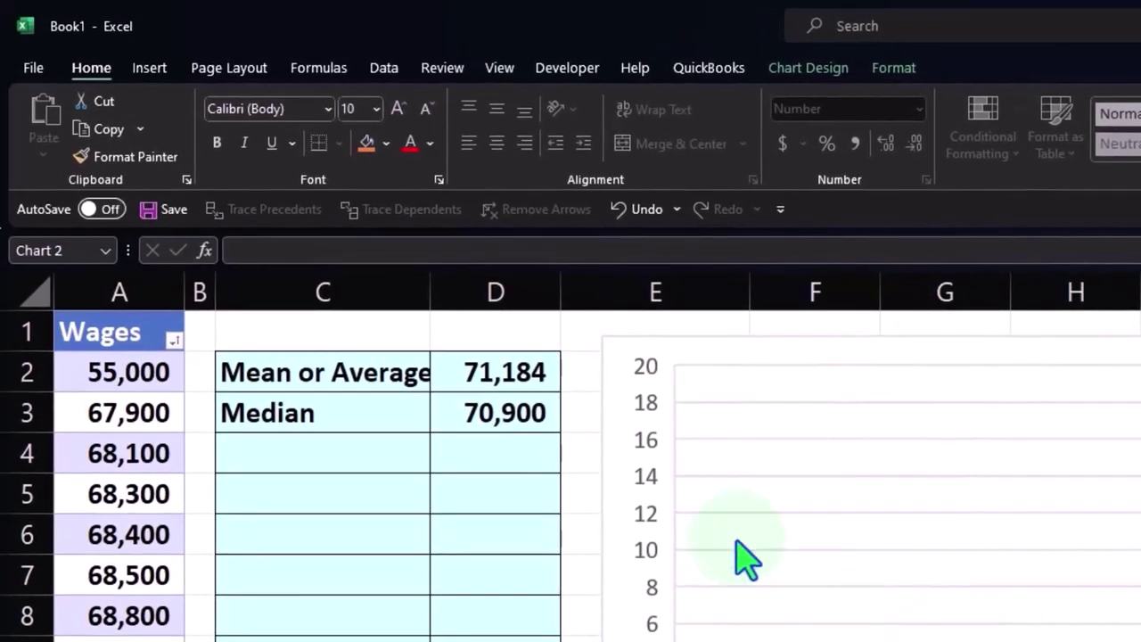
# Step: Look over the Insert tab's Column/Bar chart list and the Statistic chart list, which includes Histogram
pyautogui.click(147, 72)
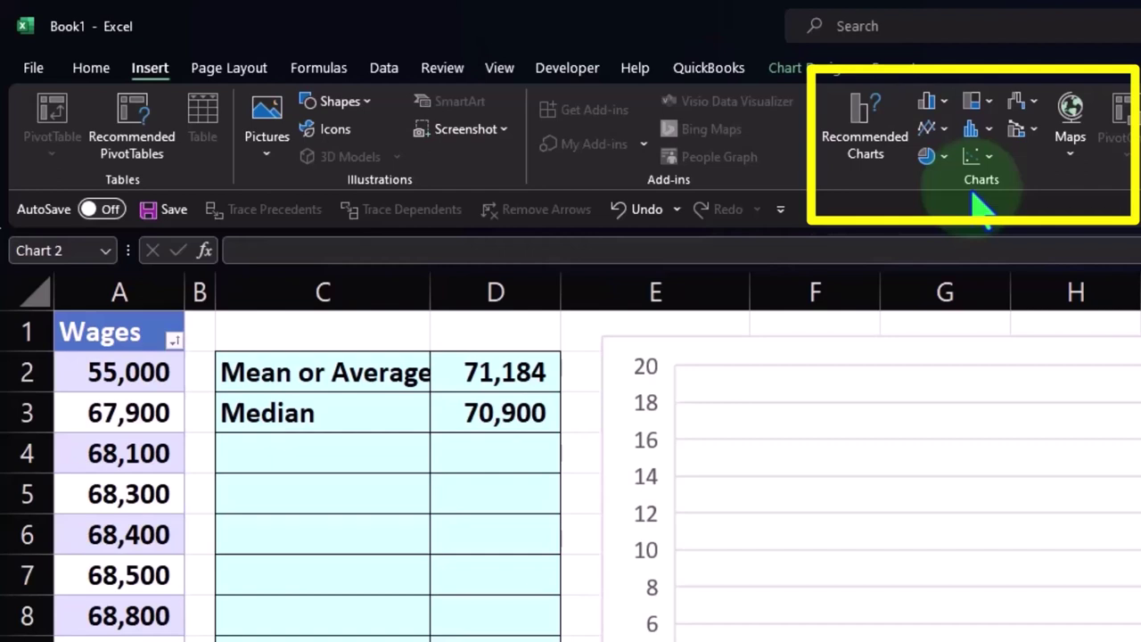
pyautogui.click(936, 102)
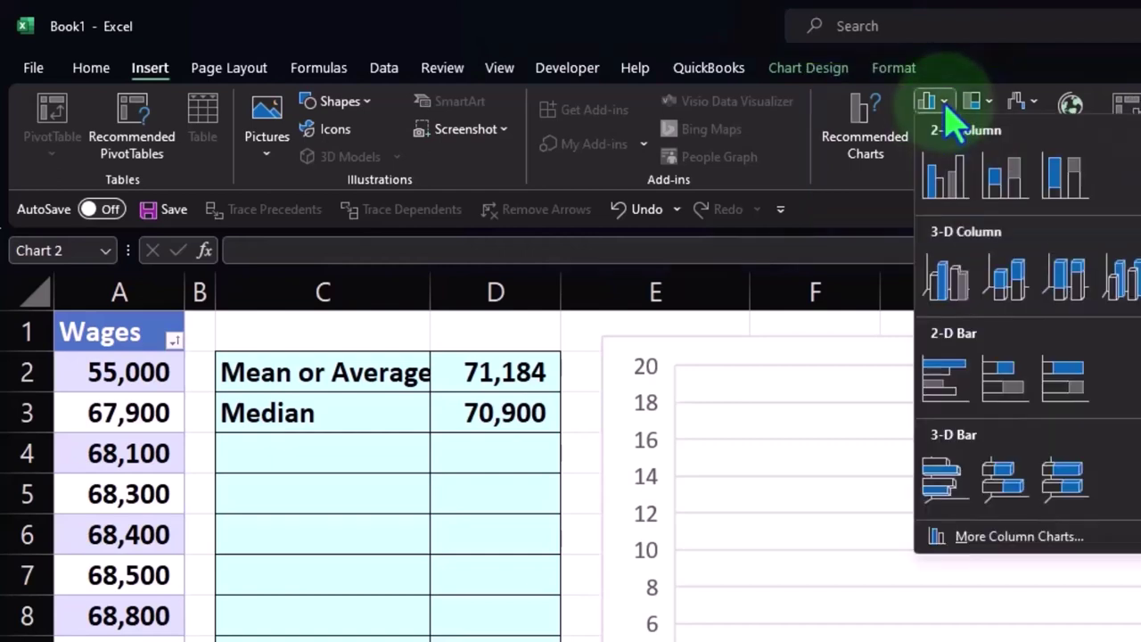
pyautogui.click(947, 103)
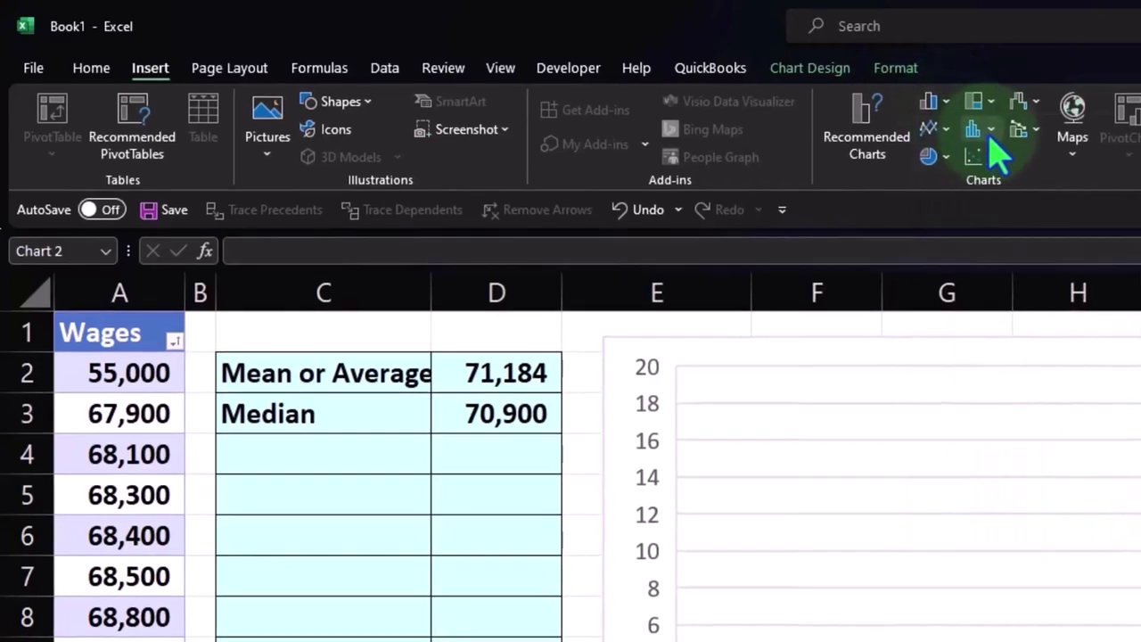
pyautogui.click(986, 134)
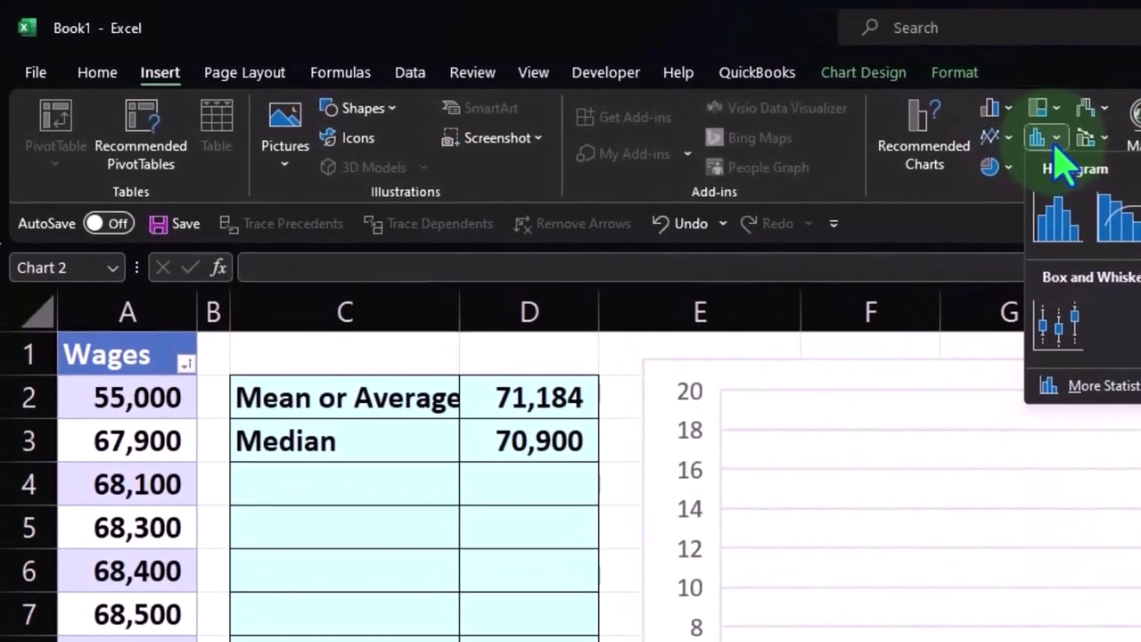
pyautogui.click(1056, 151)
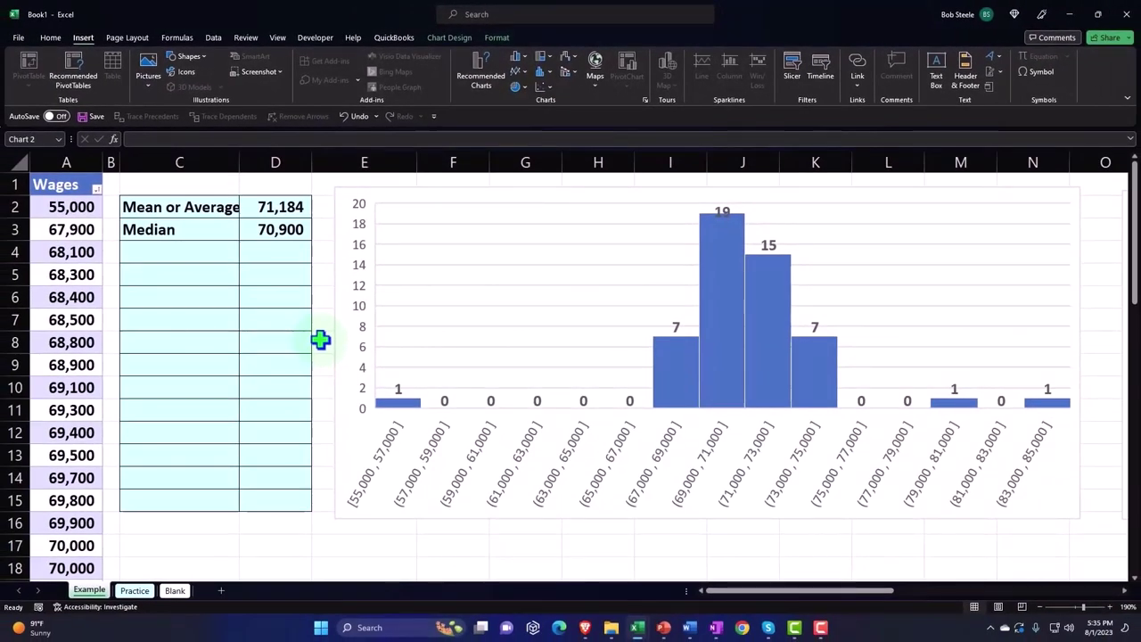
# Step: Open the Blank sheet and scan its raw wage list in column A from A1 down, then return to the top
pyautogui.click(174, 590)
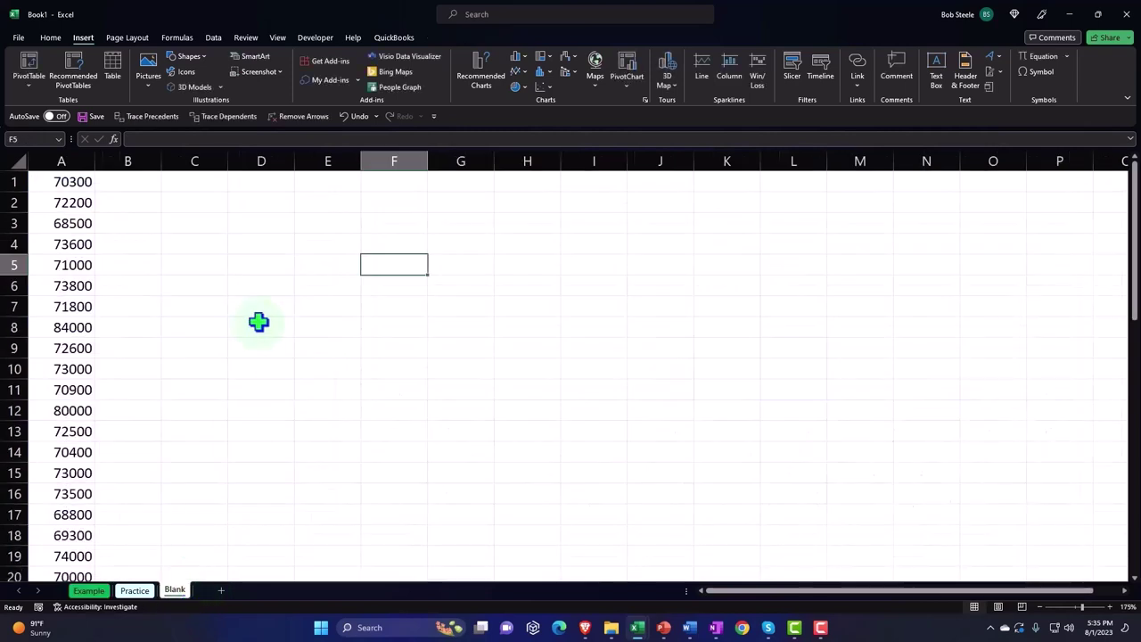
pyautogui.click(84, 257)
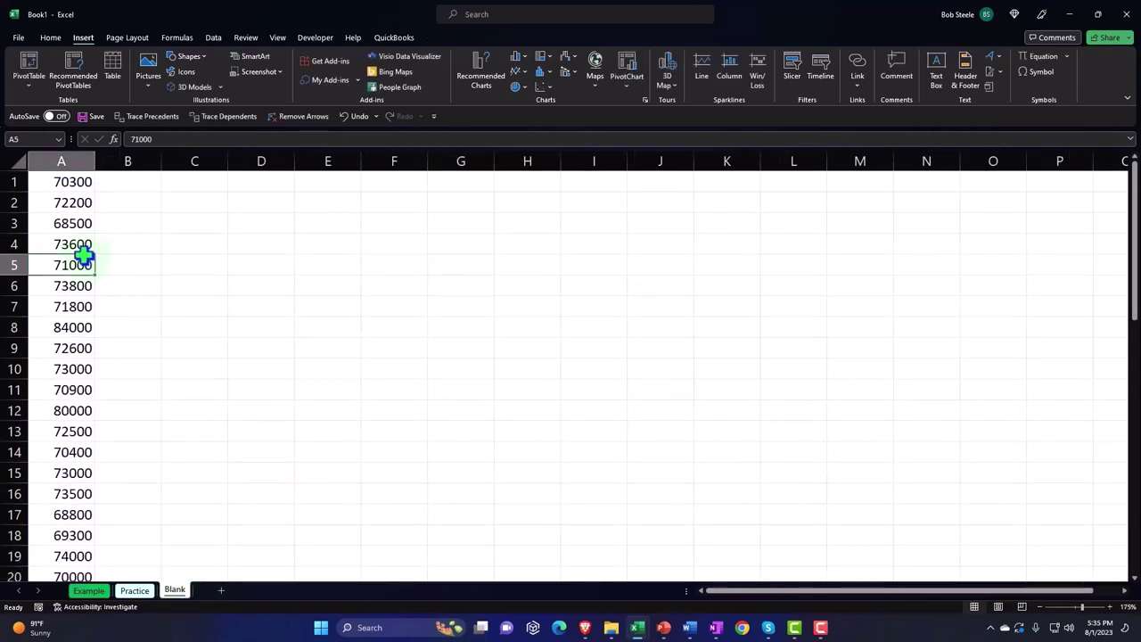
pyautogui.click(82, 183)
pyautogui.press('Down')
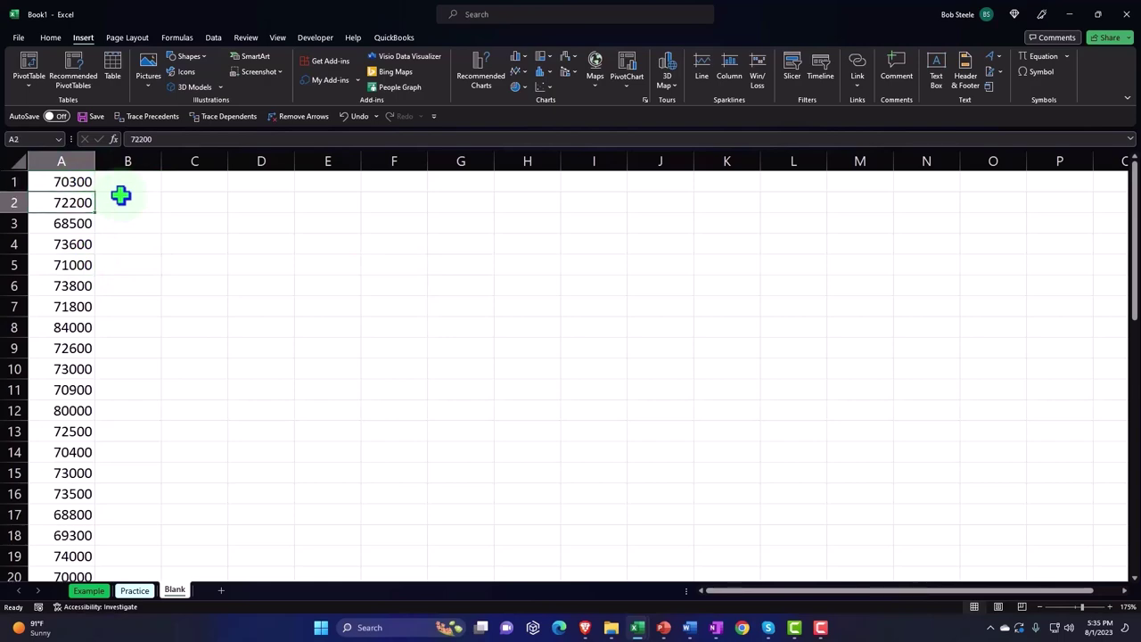
pyautogui.press('Down')
pyautogui.press('Down')
pyautogui.press('Down')
pyautogui.press('Down')
pyautogui.press('Down')
pyautogui.press('Down')
pyautogui.press('Down')
pyautogui.press('Down')
pyautogui.press('Down')
pyautogui.press('Down')
pyautogui.press('Down')
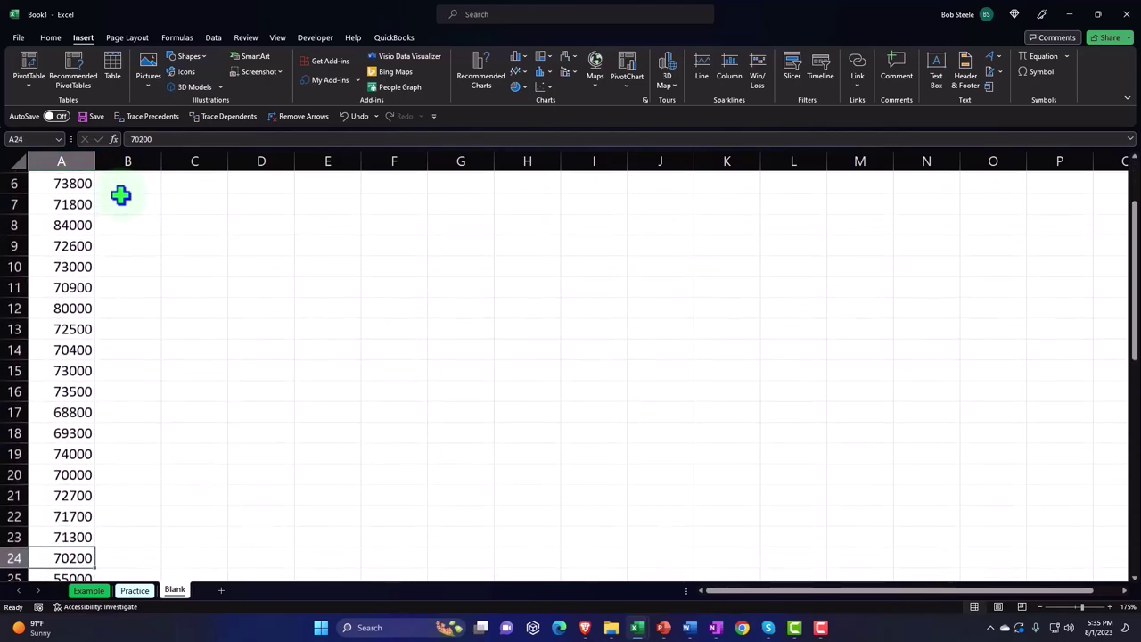
pyautogui.press('Down')
pyautogui.press('Down')
pyautogui.press('Down')
pyautogui.press('Down')
pyautogui.press('Down')
pyautogui.press('Down')
pyautogui.press('Down')
pyautogui.press('Down')
pyautogui.press('Down')
pyautogui.press('Down')
pyautogui.press('Down')
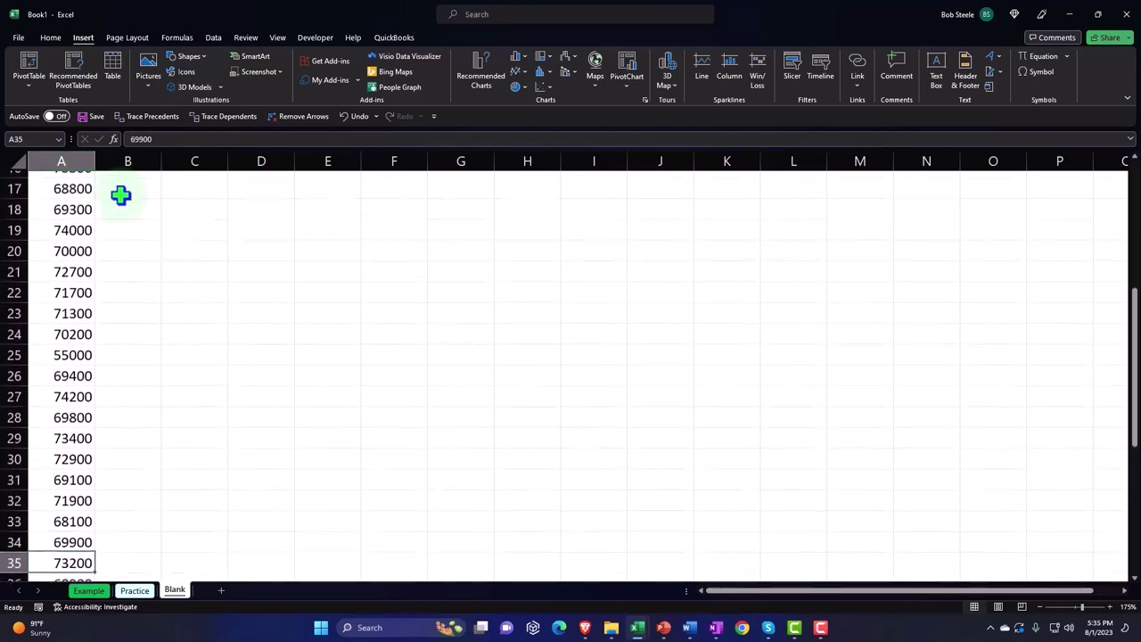
pyautogui.press('Down')
pyautogui.press('Down')
pyautogui.press('Down')
pyautogui.press('Down')
pyautogui.press('Down')
pyautogui.press('Down')
pyautogui.press('Down')
pyautogui.press('Down')
pyautogui.press('Down')
pyautogui.press('Down')
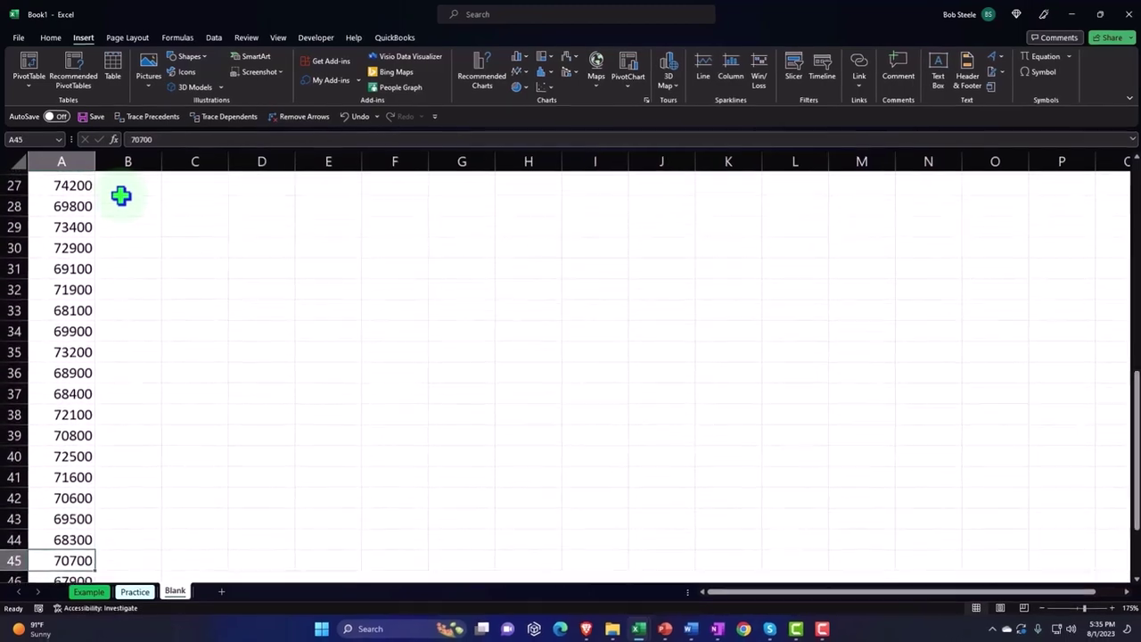
pyautogui.press('Down')
pyautogui.press('Down')
pyautogui.press('Down')
pyautogui.press('Down')
pyautogui.press('Down')
pyautogui.press('Down')
pyautogui.press('Down')
pyautogui.press('Down')
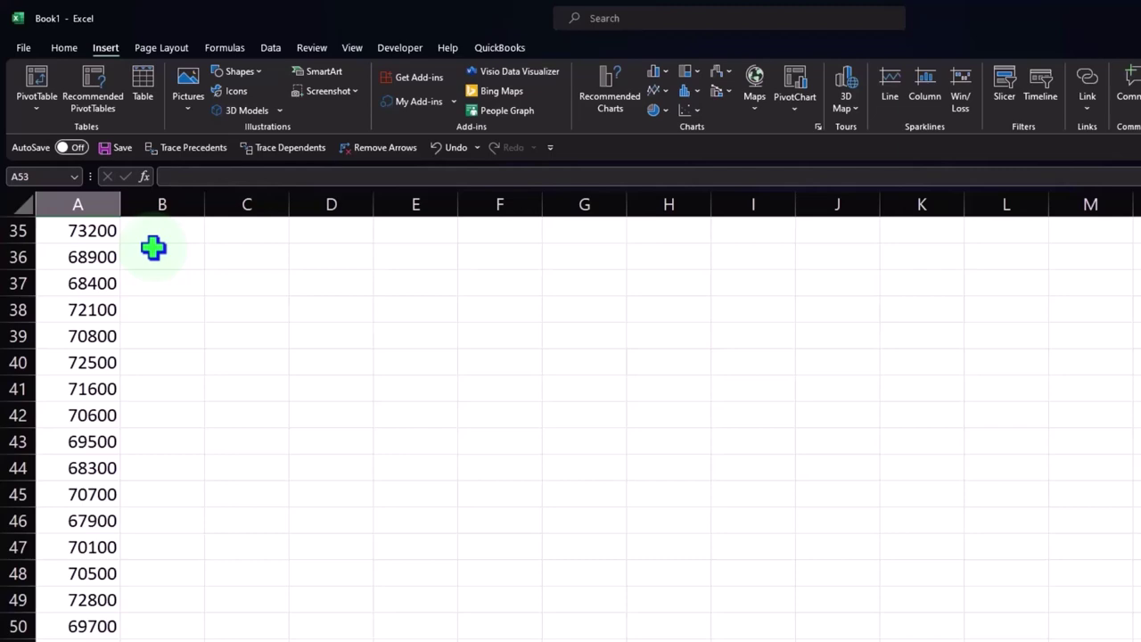
pyautogui.scroll(5, 273, 423)
pyautogui.scroll(4, 273, 422)
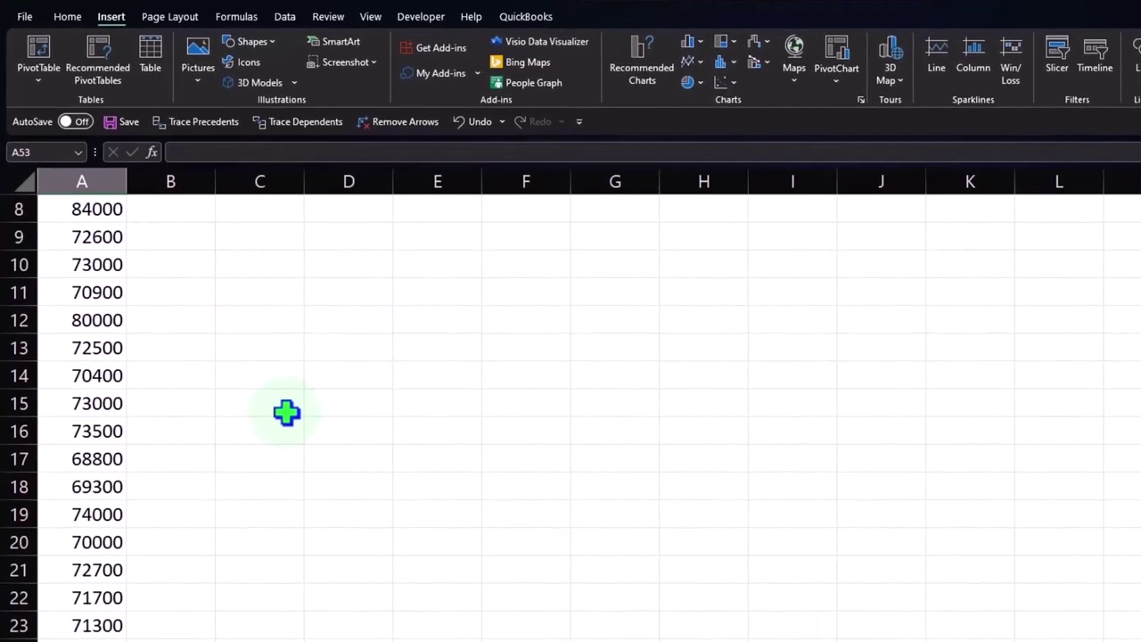
pyautogui.scroll(3, 286, 412)
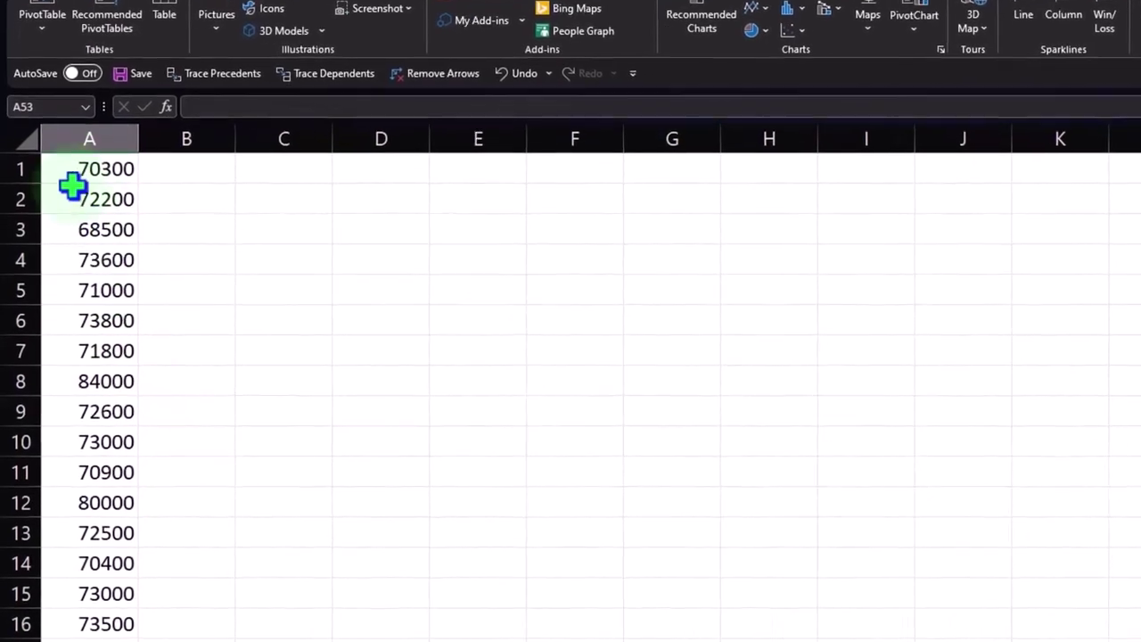
# Step: Format the whole sheet as numbers with thousands separators, no currency symbol and 0 decimal places
pyautogui.click(32, 121)
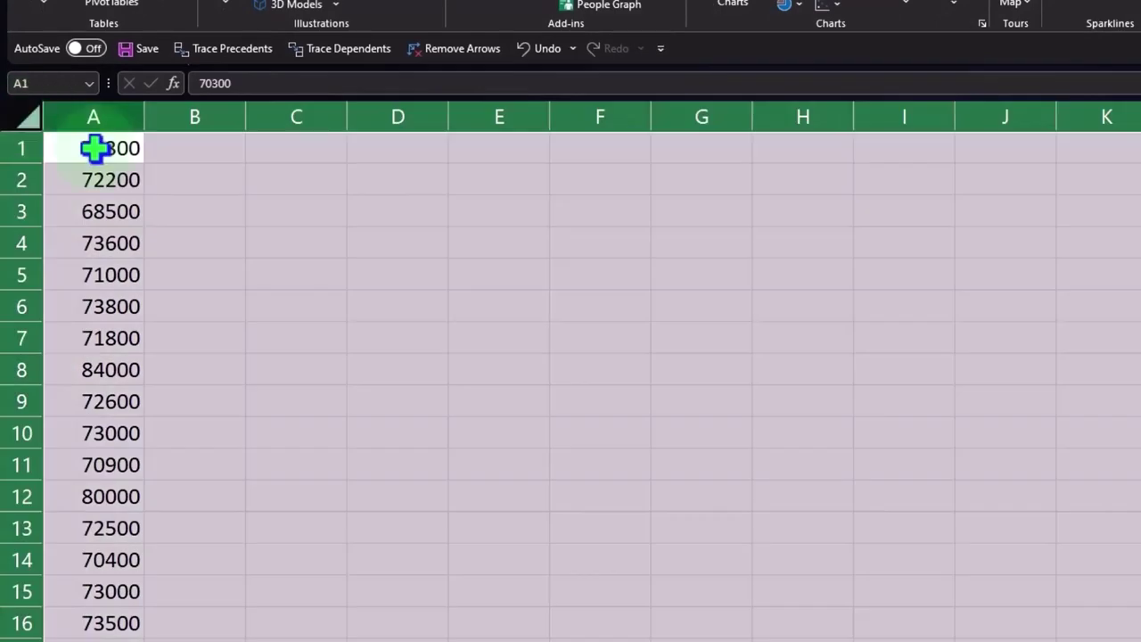
pyautogui.rightClick(242, 207)
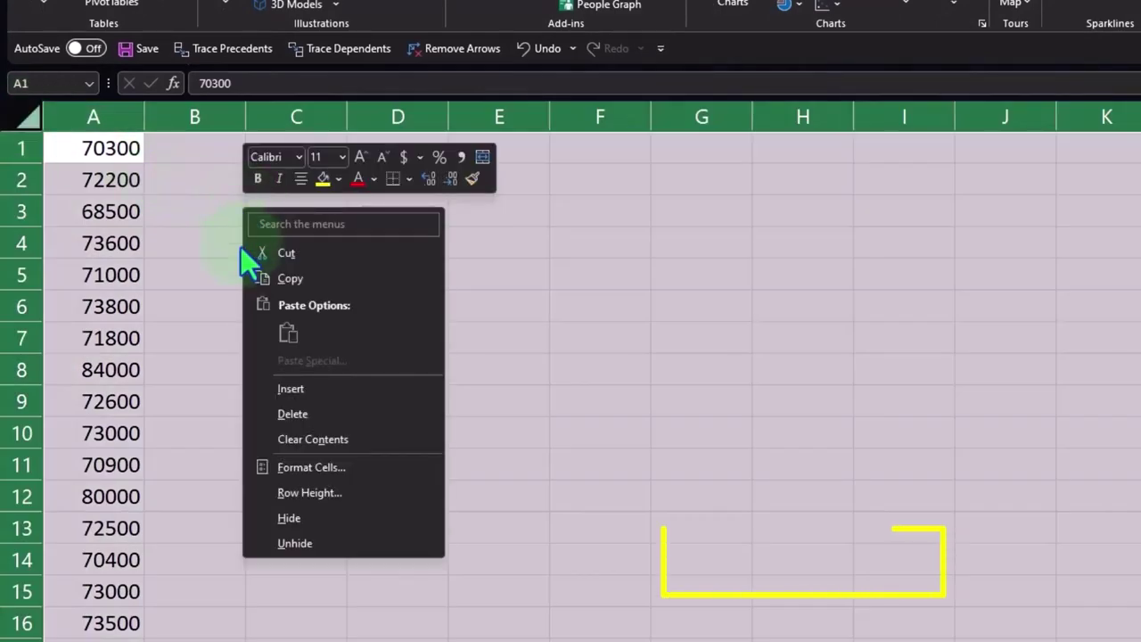
pyautogui.click(337, 468)
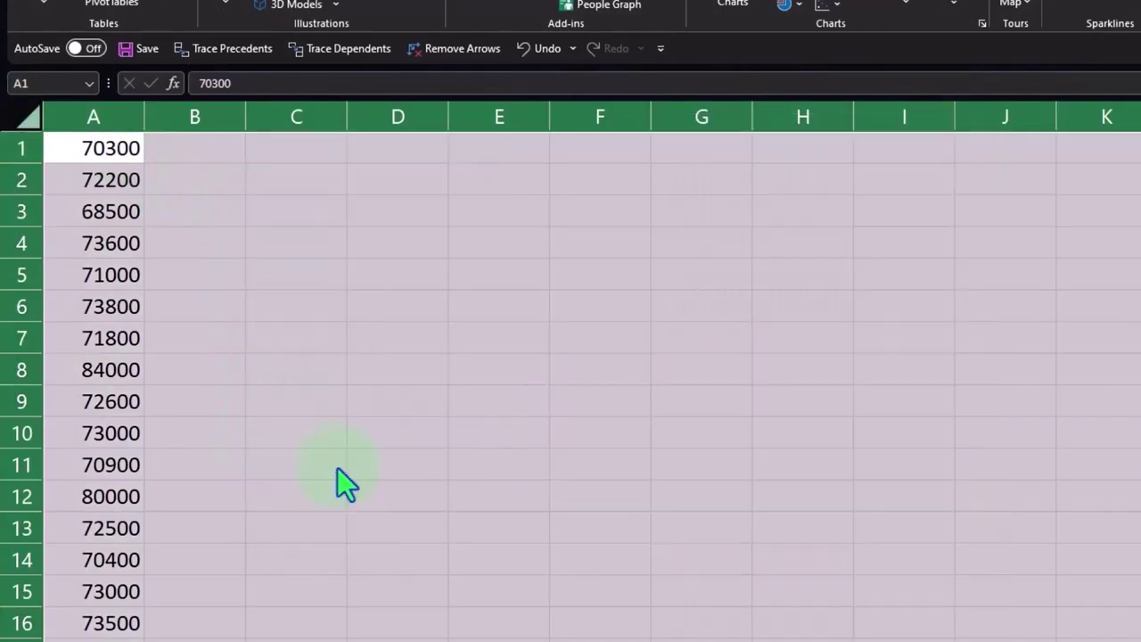
pyautogui.moveTo(308, 273); pyautogui.dragTo(500, 194)
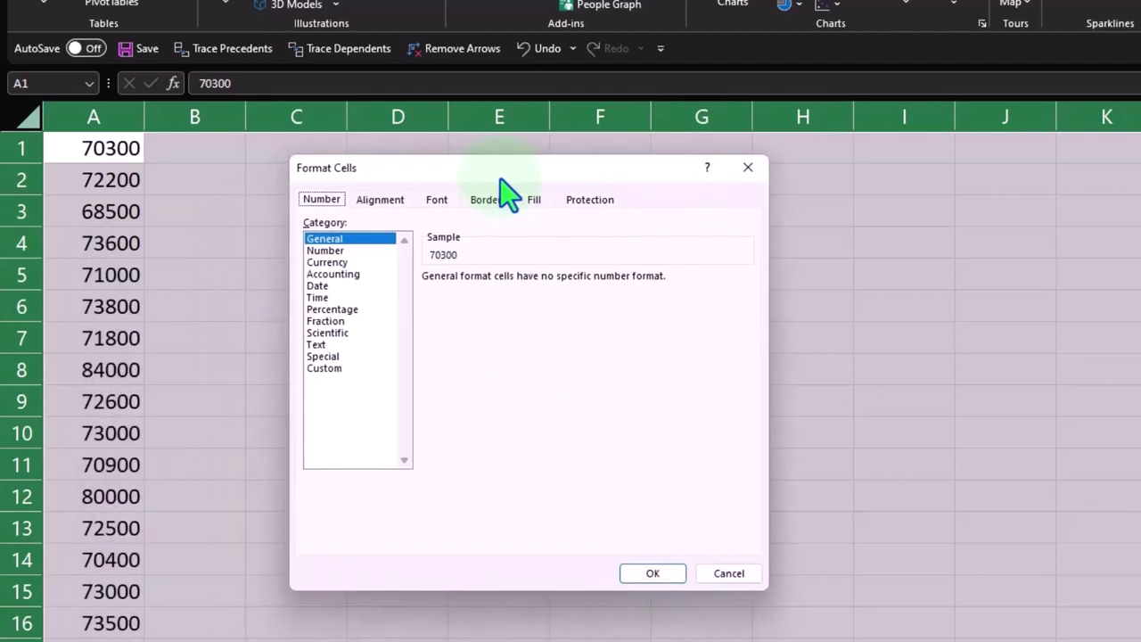
pyautogui.click(357, 262)
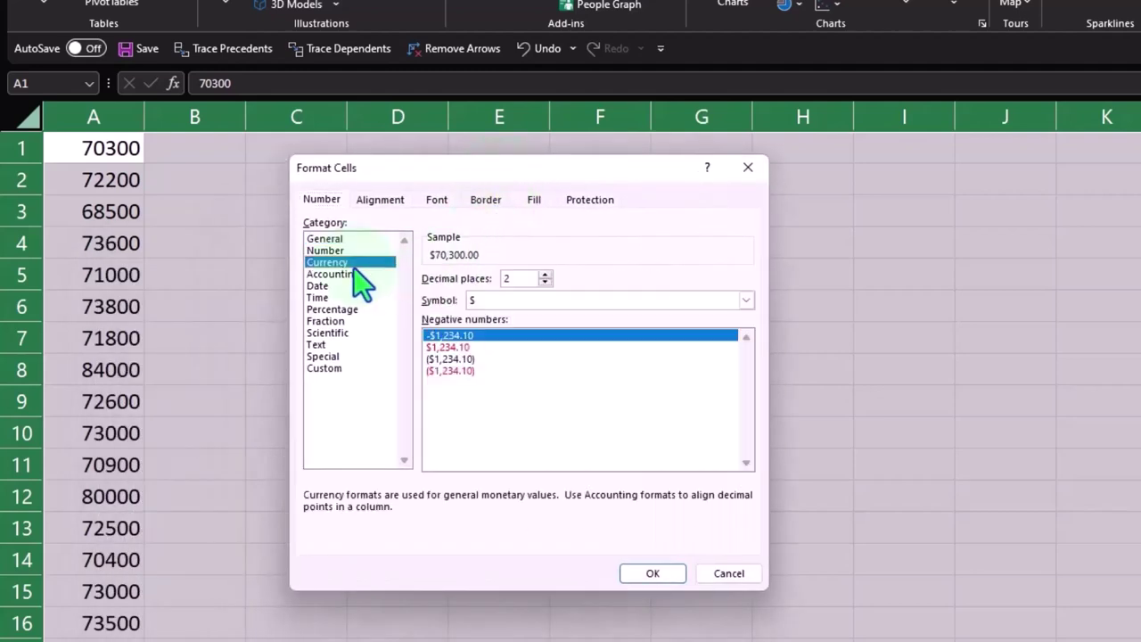
pyautogui.click(456, 371)
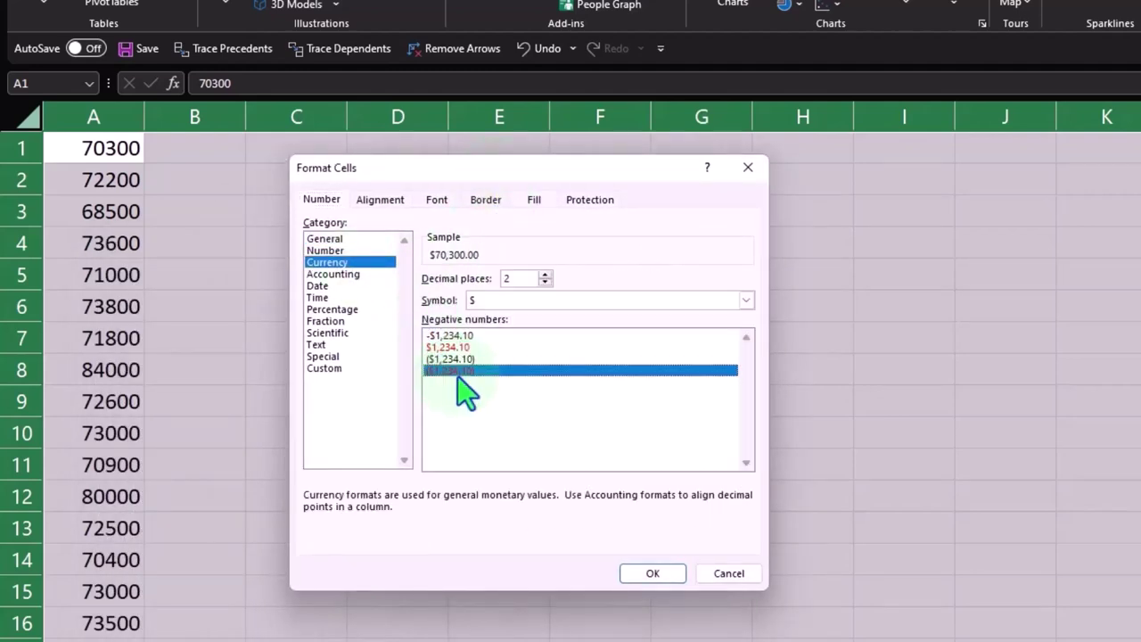
pyautogui.click(541, 303)
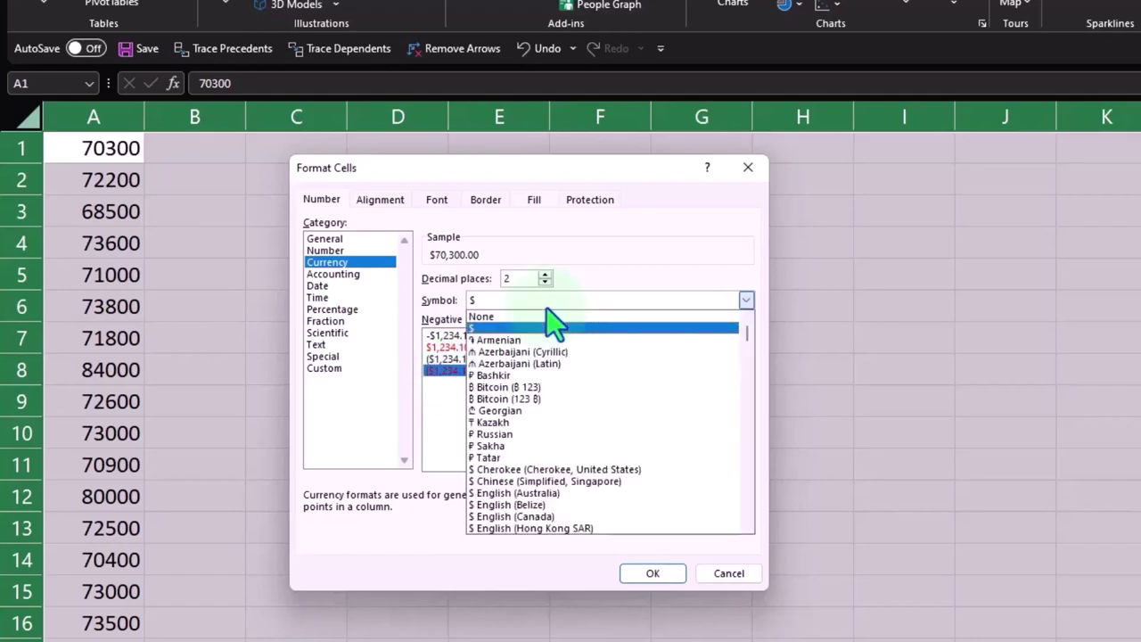
pyautogui.click(541, 315)
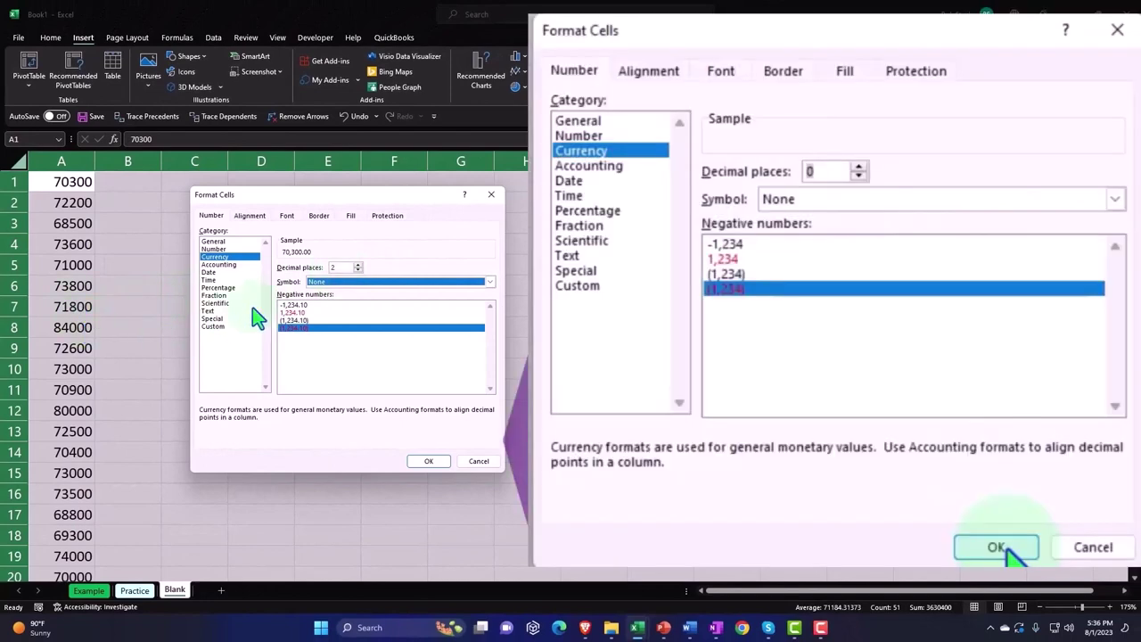
pyautogui.doubleClick(353, 267)
pyautogui.write('0')
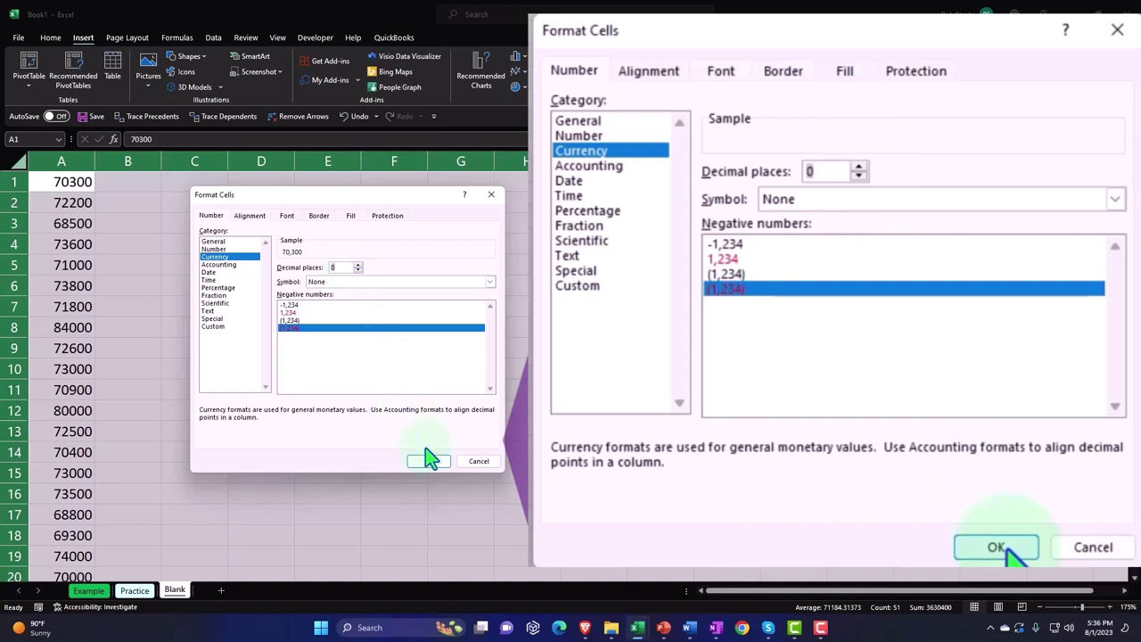
pyautogui.click(428, 461)
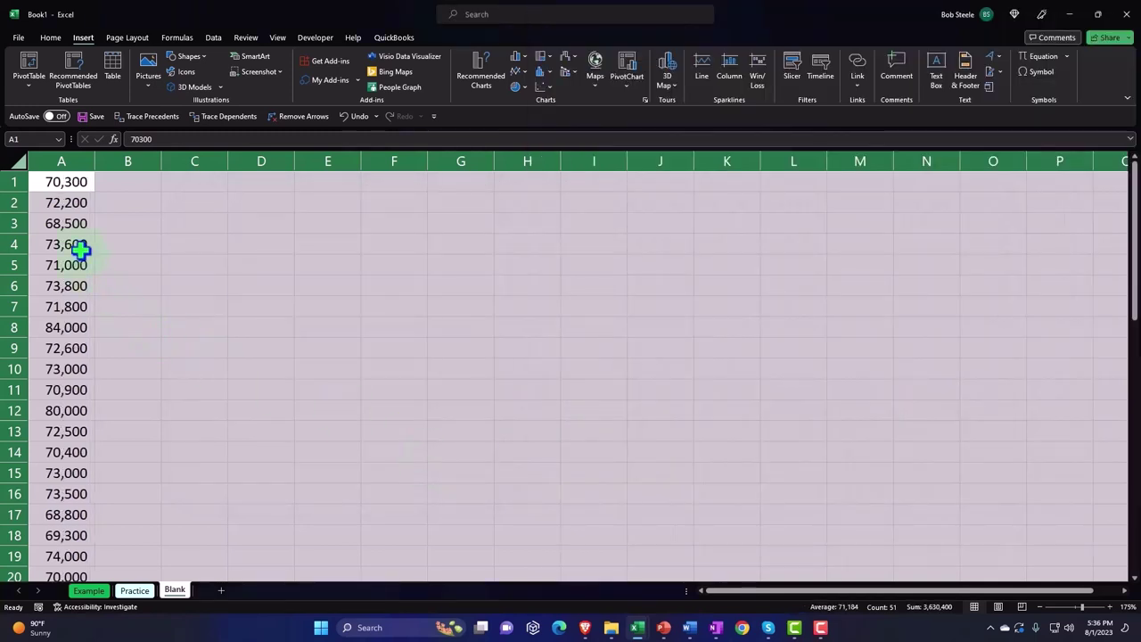
pyautogui.click(78, 243)
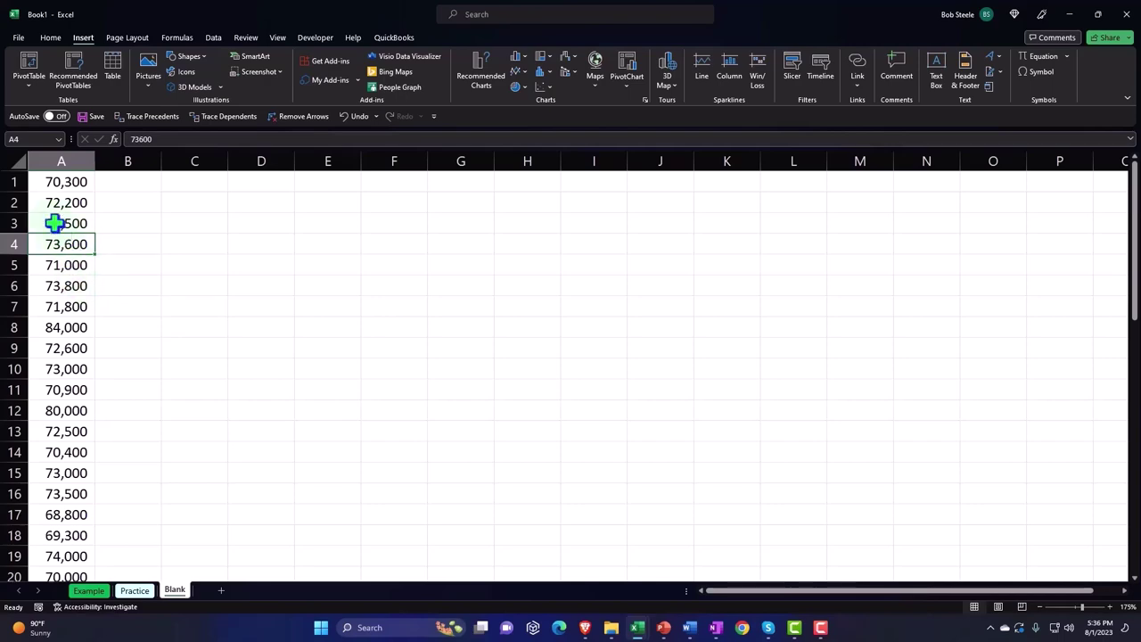
# Step: Select the whole sheet and make the comma-formatted wage values bold
pyautogui.click(16, 161)
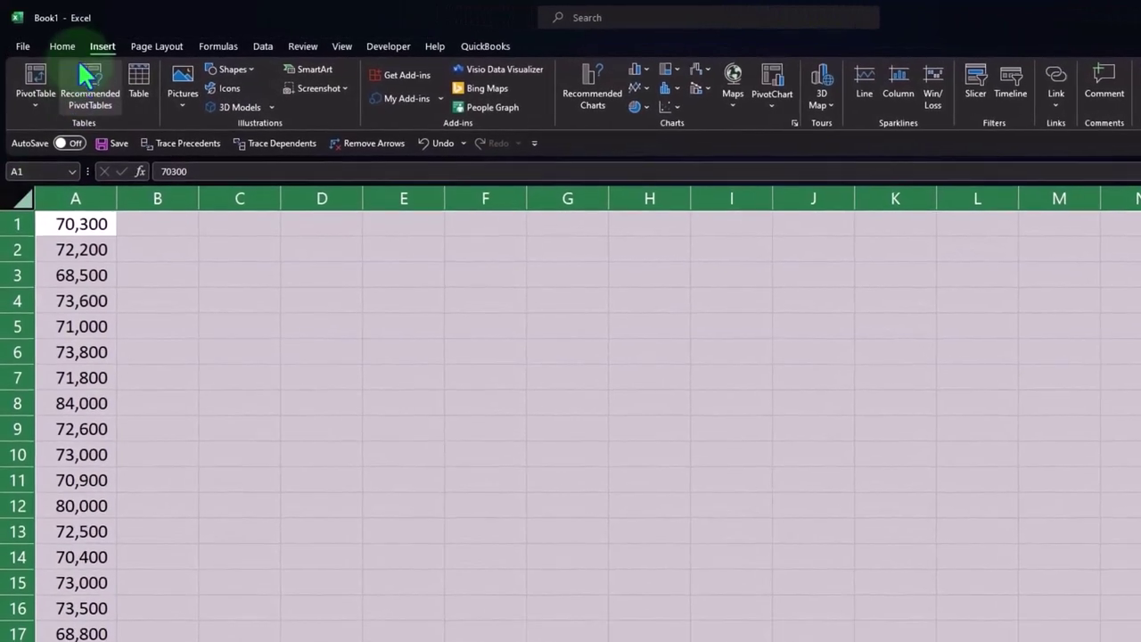
pyautogui.click(59, 44)
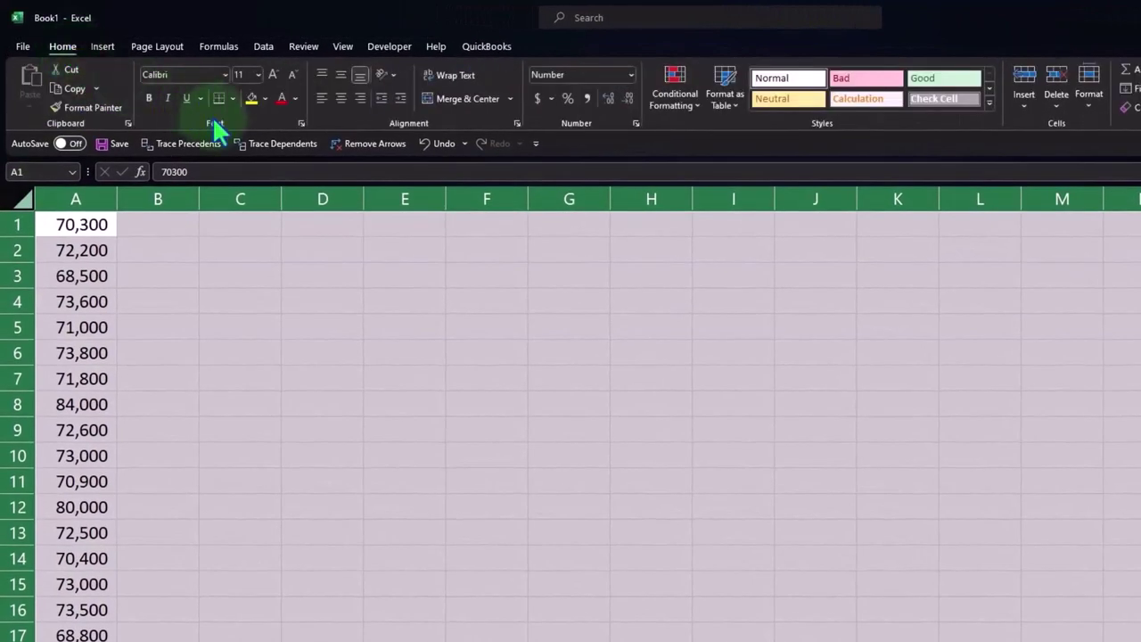
pyautogui.click(149, 98)
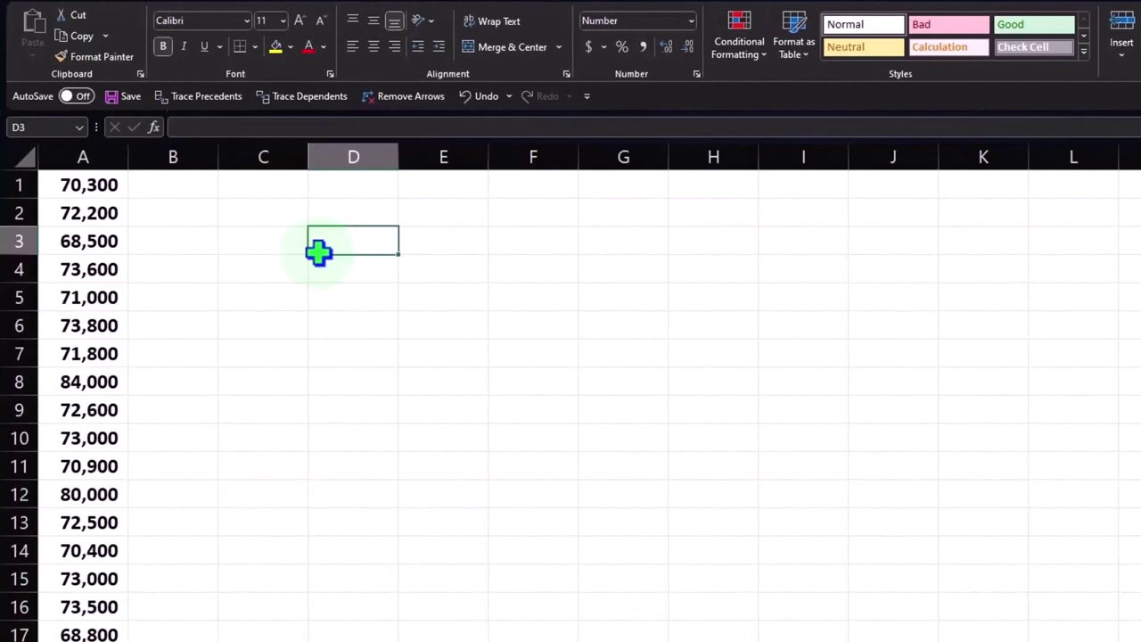
pyautogui.scroll(-1, 318, 259)
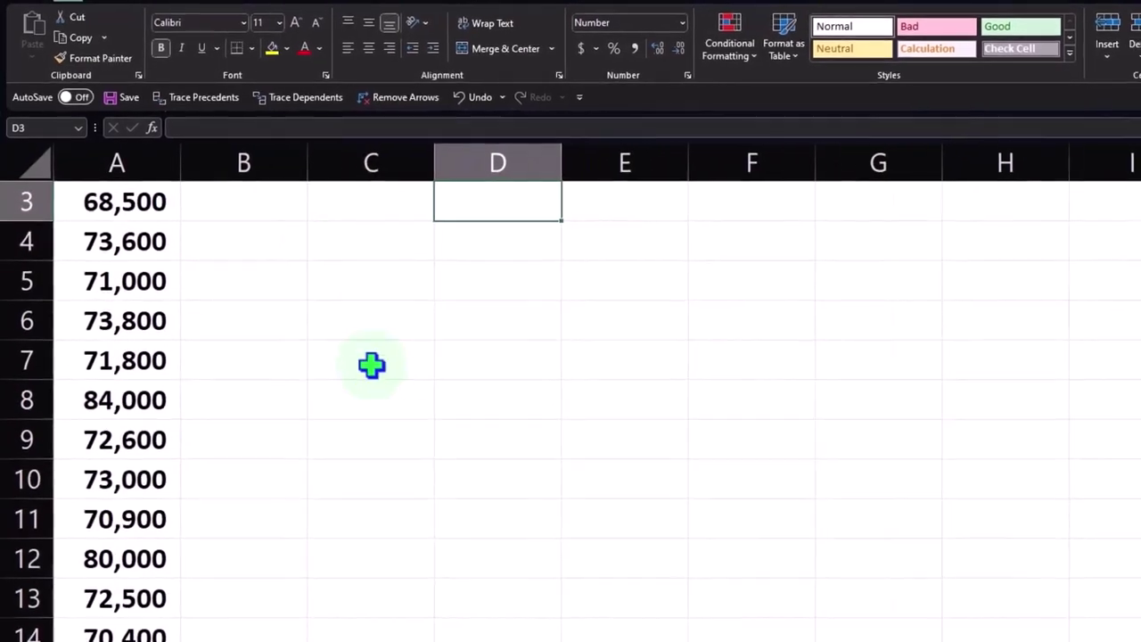
pyautogui.scroll(1, 371, 364)
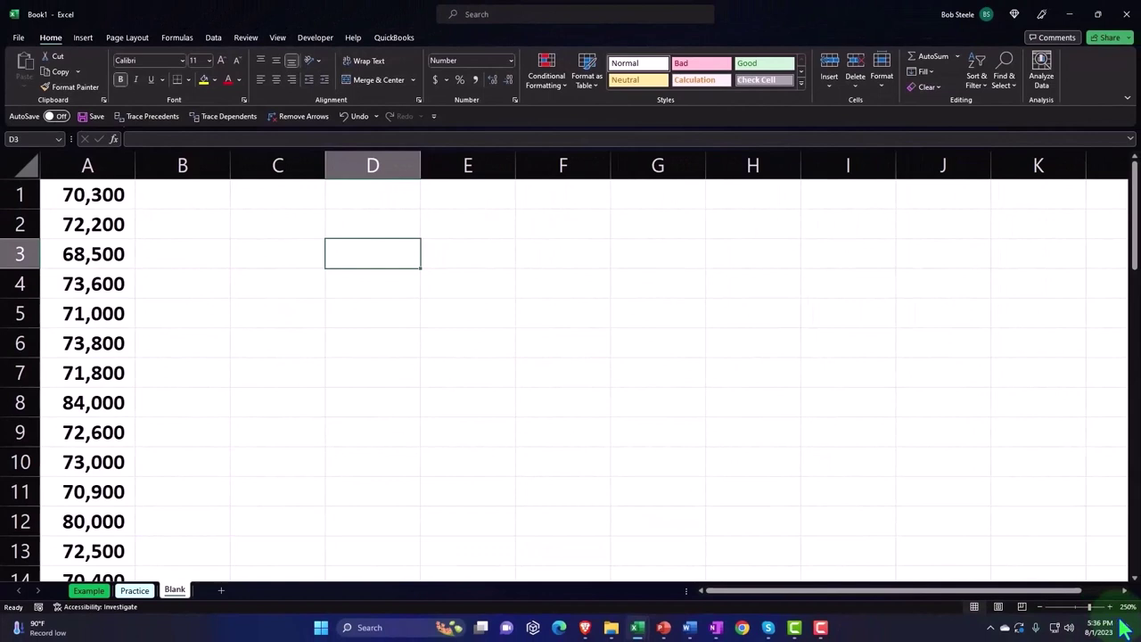
# Step: Insert a blank row above row 1 so the wages start at A2 with 70,300
pyautogui.click(509, 399)
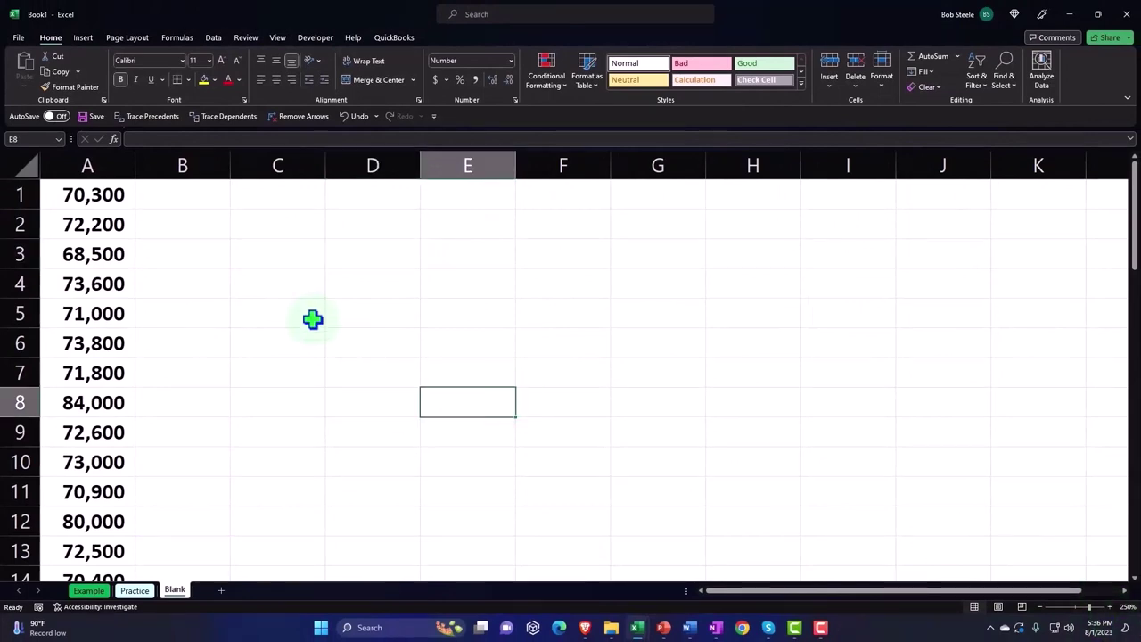
pyautogui.click(113, 200)
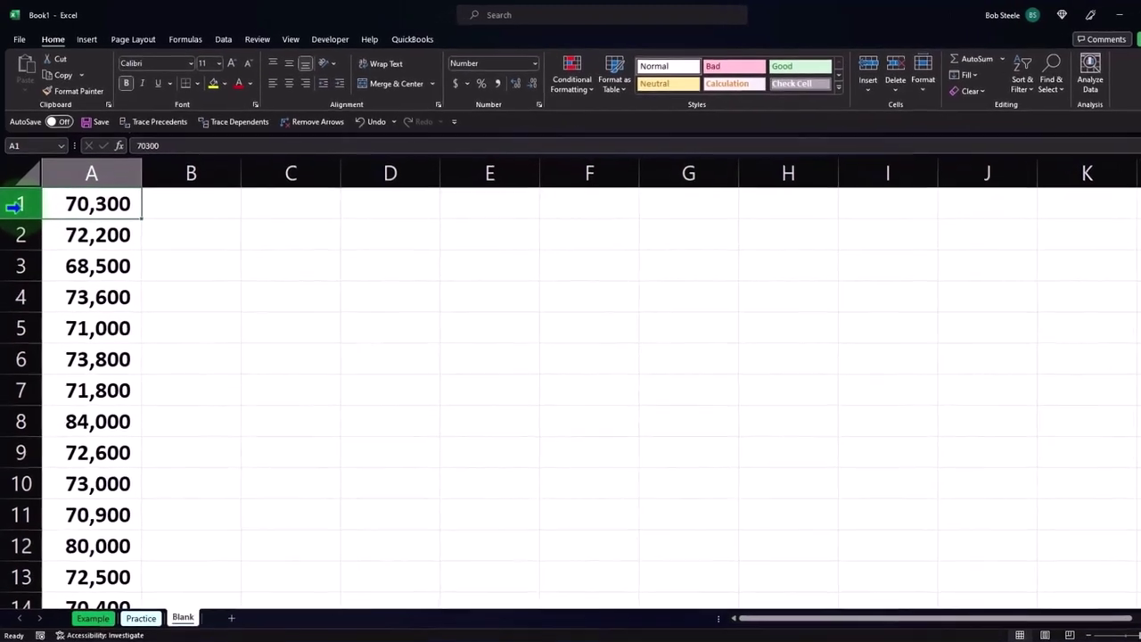
pyautogui.click(20, 195)
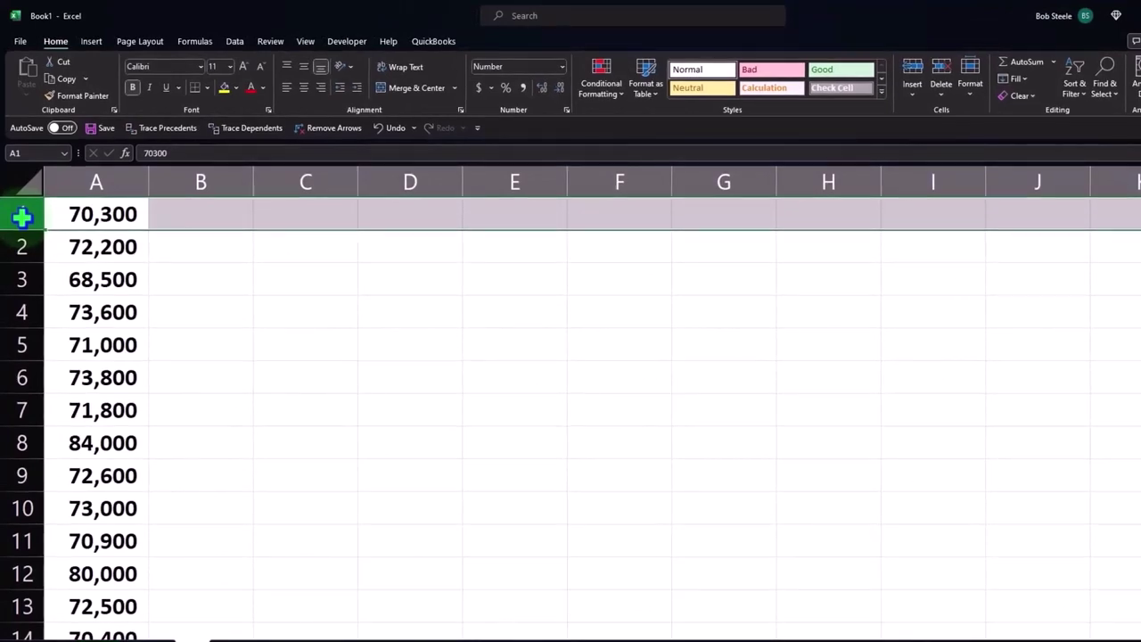
pyautogui.click(79, 210)
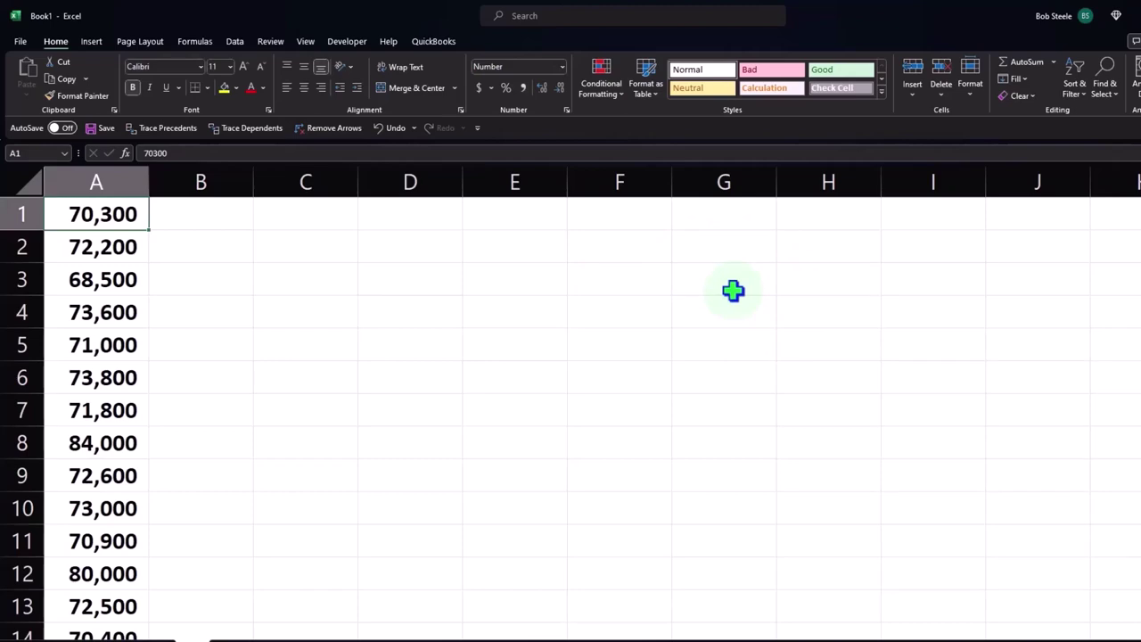
pyautogui.click(16, 213)
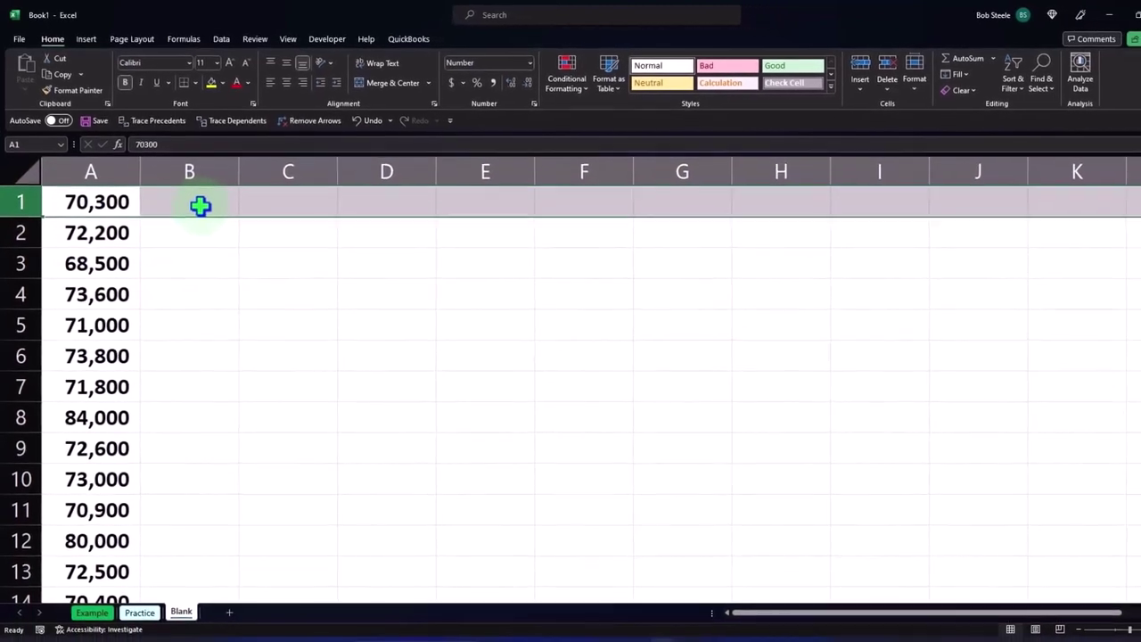
pyautogui.rightClick(194, 200)
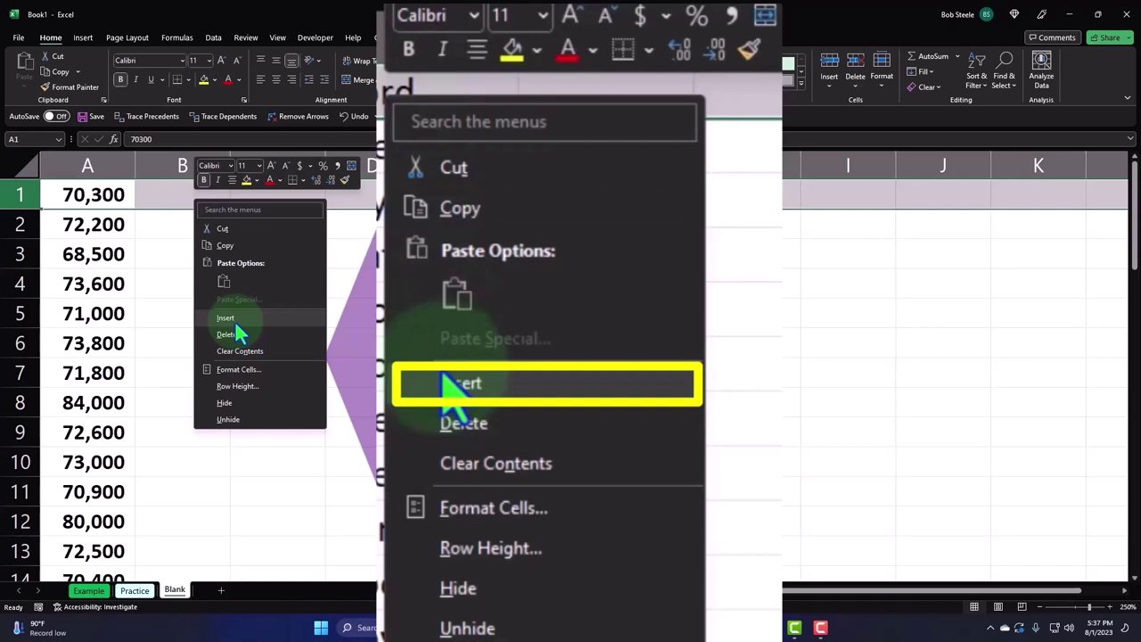
pyautogui.click(234, 319)
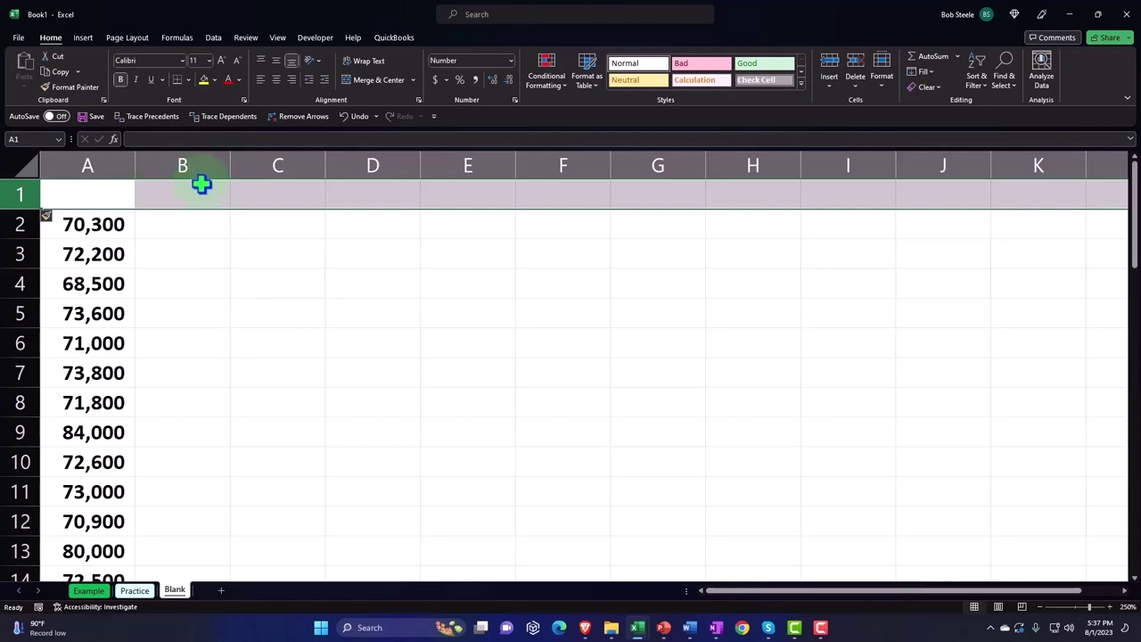
# Step: Enter the header 'Wages' in A1 and centre it over the column
pyautogui.click(114, 197)
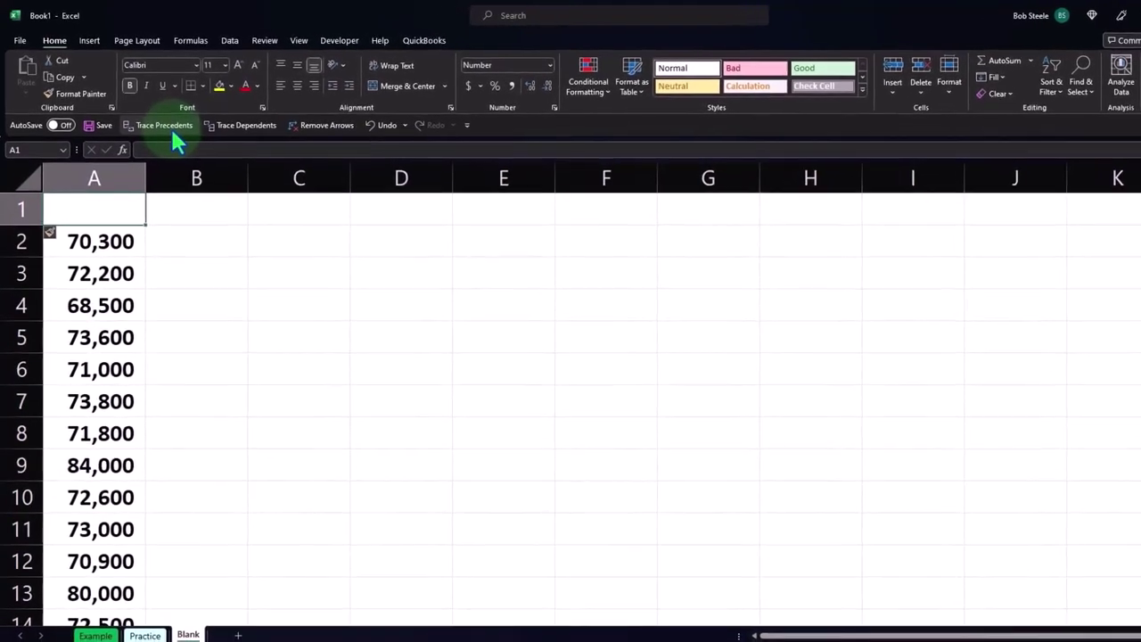
pyautogui.write('Wages')
pyautogui.press('Return')
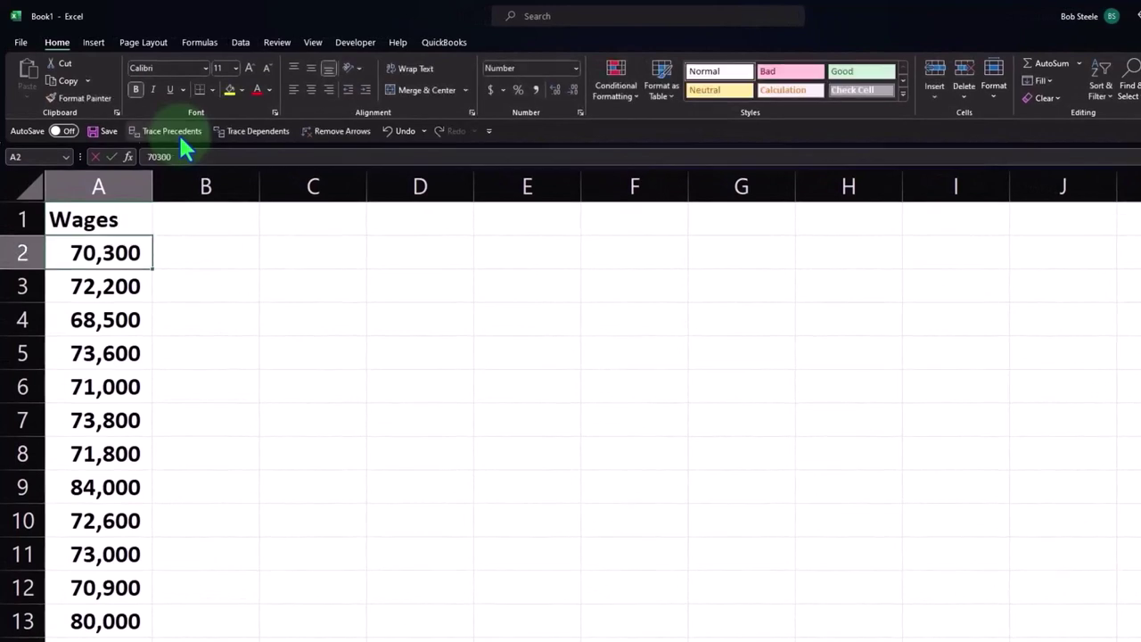
pyautogui.press('Up')
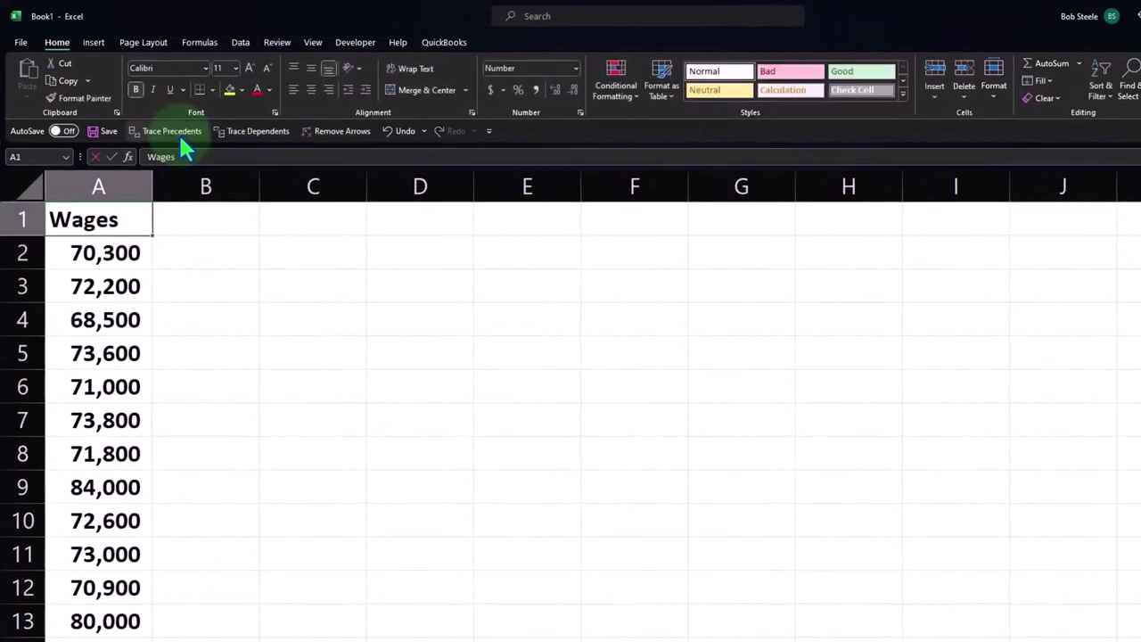
pyautogui.click(293, 69)
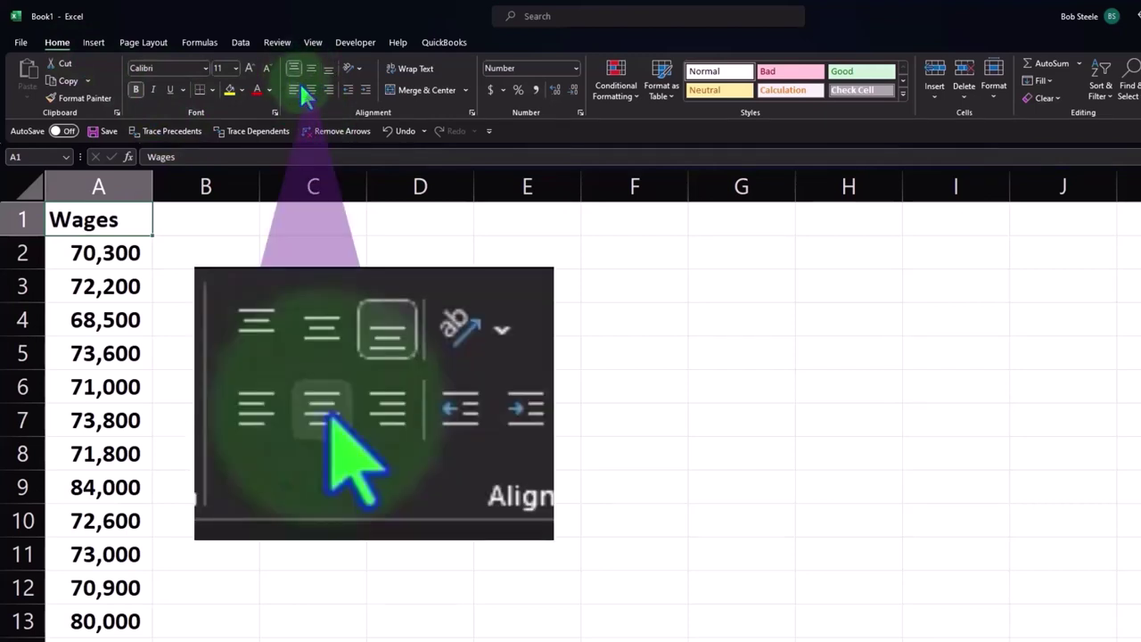
pyautogui.click(311, 90)
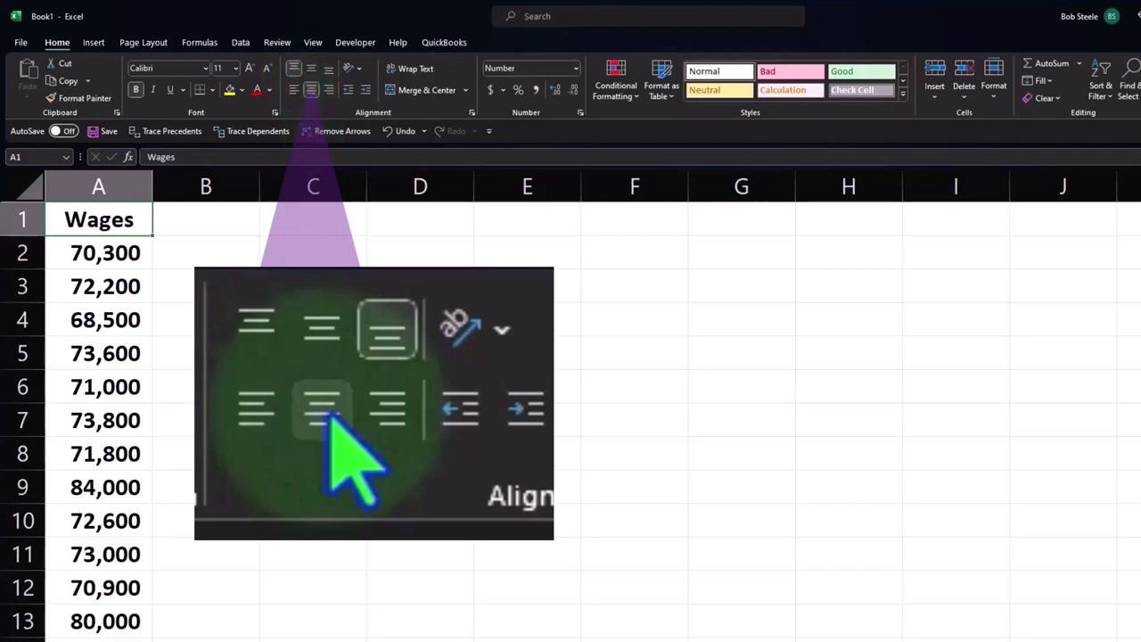
pyautogui.click(317, 306)
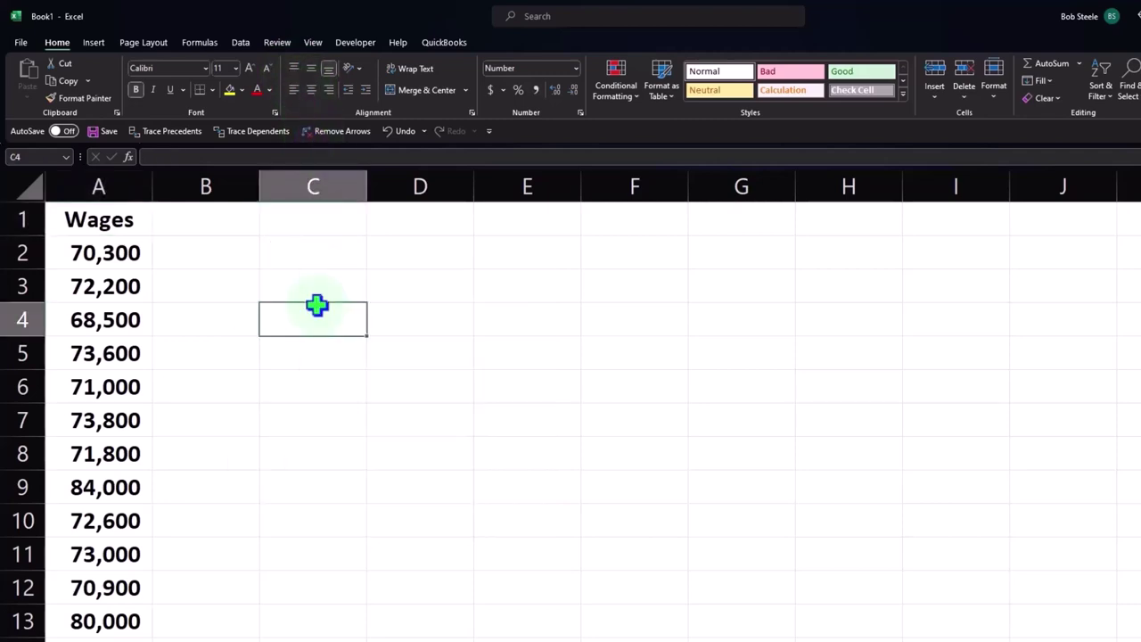
pyautogui.click(122, 385)
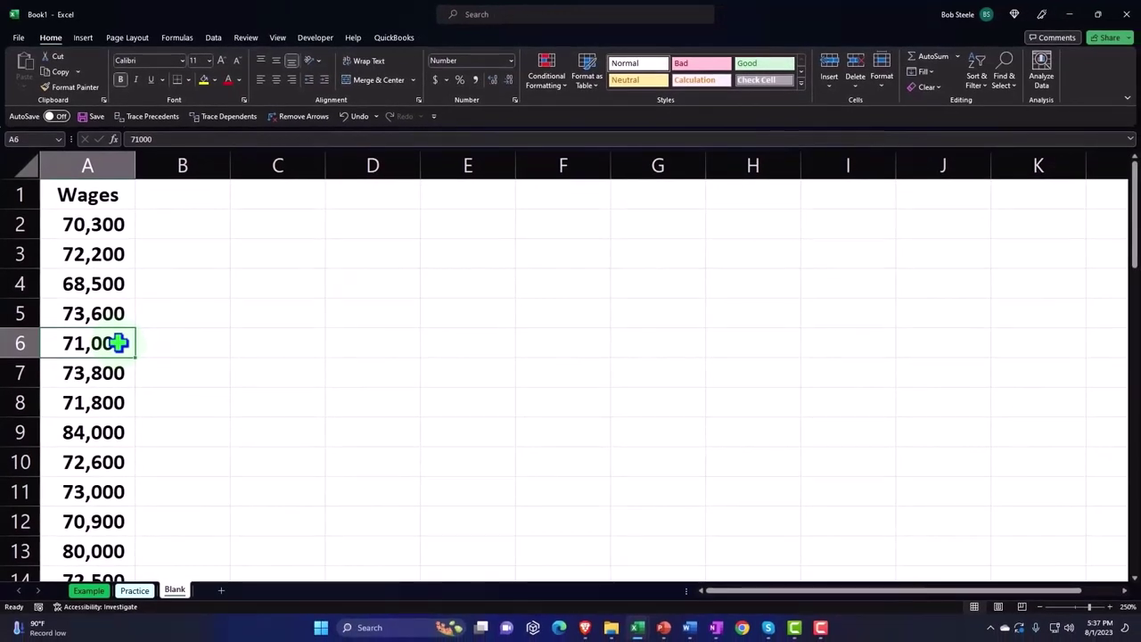
# Step: Convert the Wages list into a table with 'My table has headers' checked
pyautogui.scroll(-4, 118, 343)
pyautogui.scroll(-2, 119, 343)
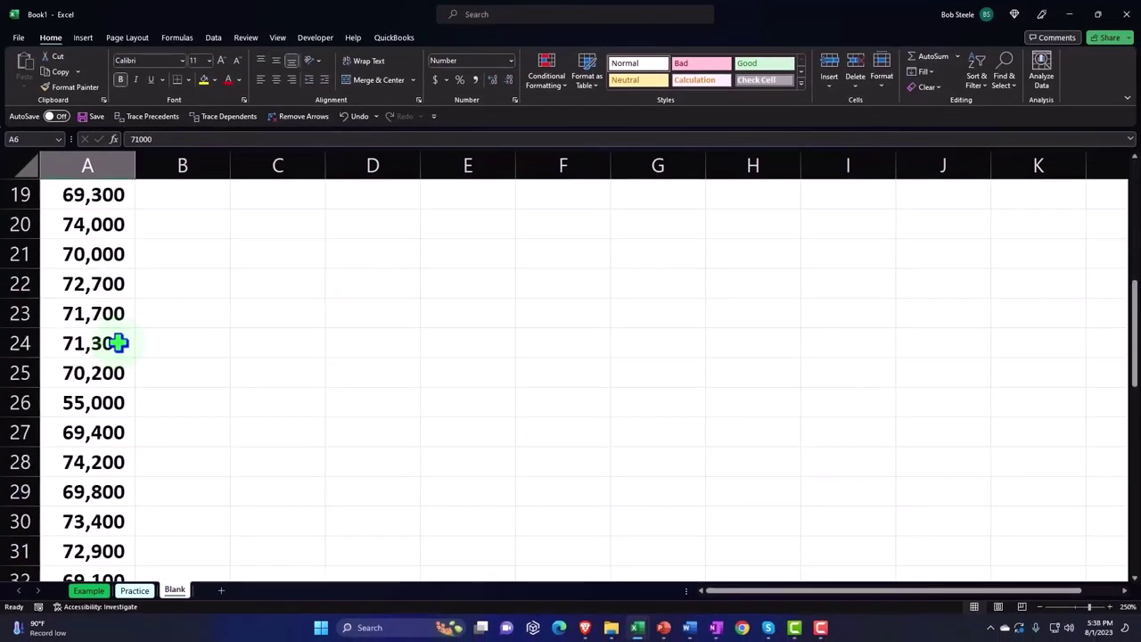
pyautogui.scroll(-1, 119, 342)
pyautogui.scroll(4, 119, 342)
pyautogui.scroll(3, 119, 342)
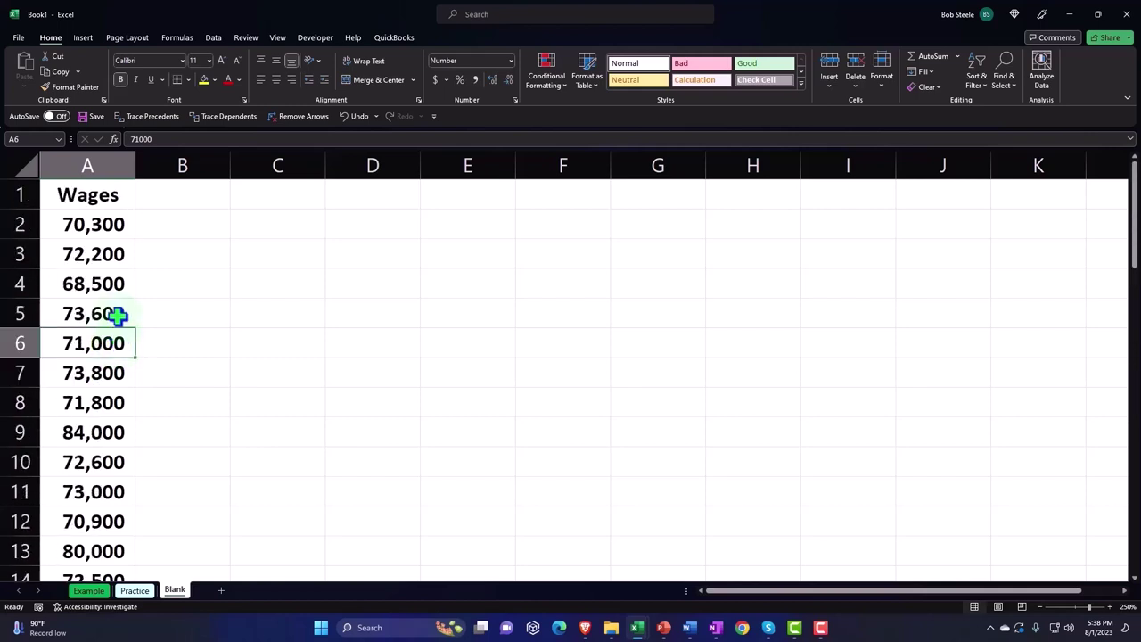
pyautogui.click(84, 38)
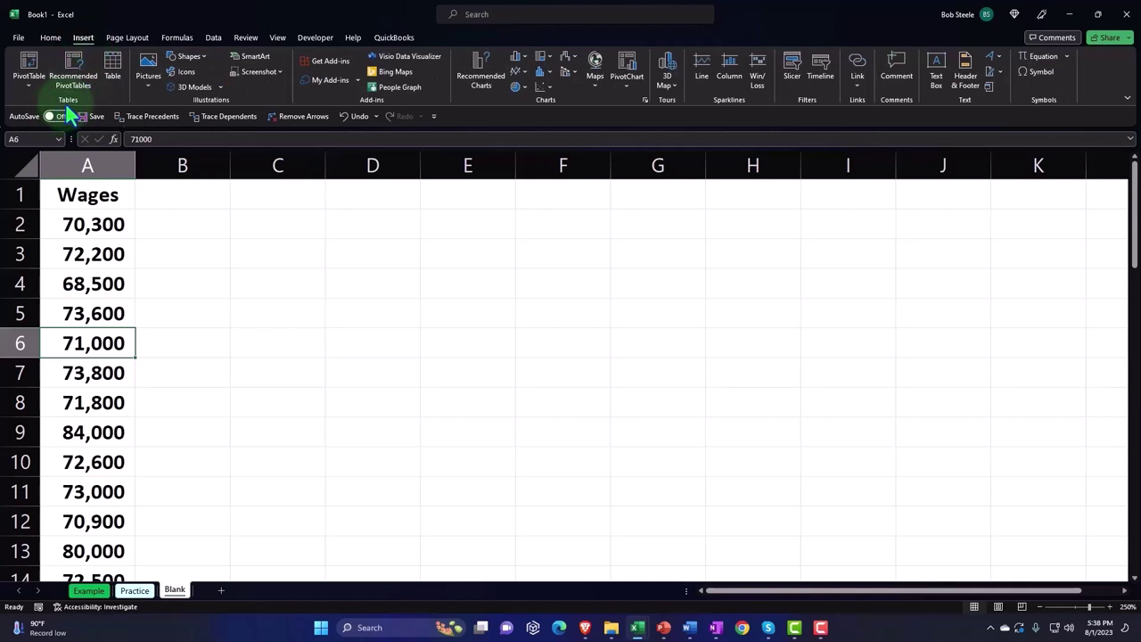
pyautogui.click(114, 77)
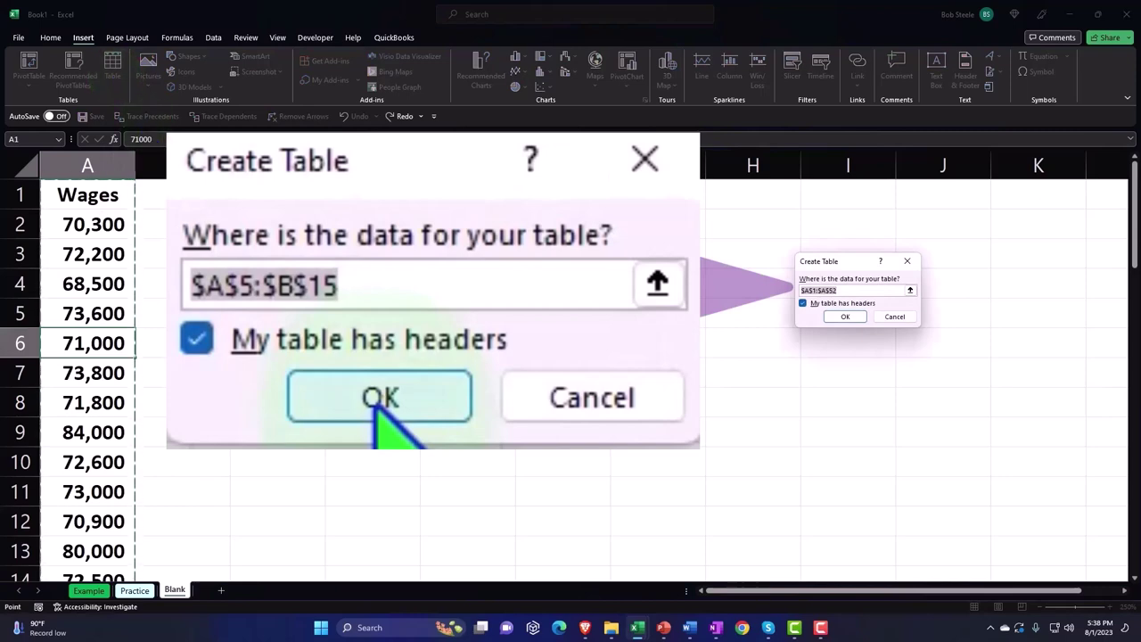
pyautogui.moveTo(833, 262); pyautogui.dragTo(263, 213)
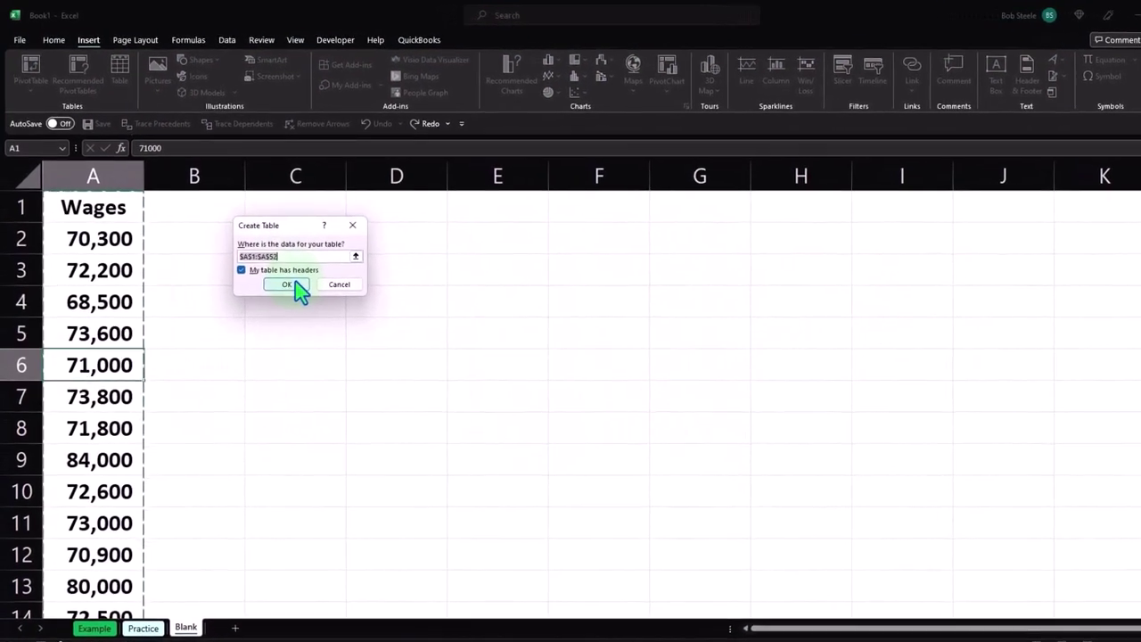
pyautogui.click(294, 284)
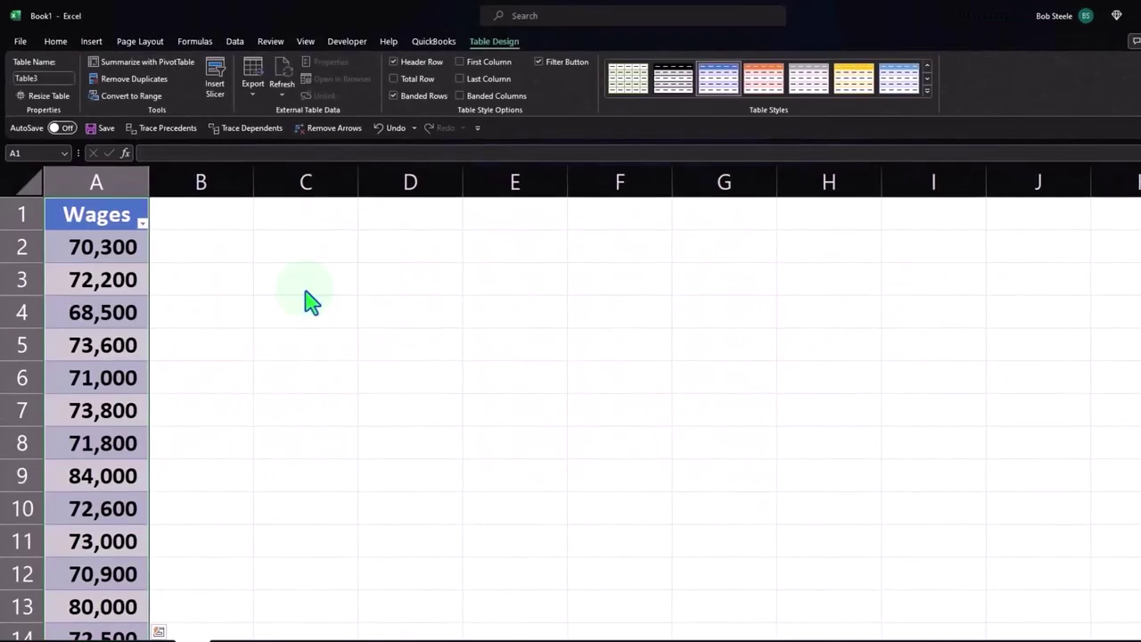
# Step: Sort the Wages table smallest to largest so it starts at 55,000
pyautogui.click(260, 314)
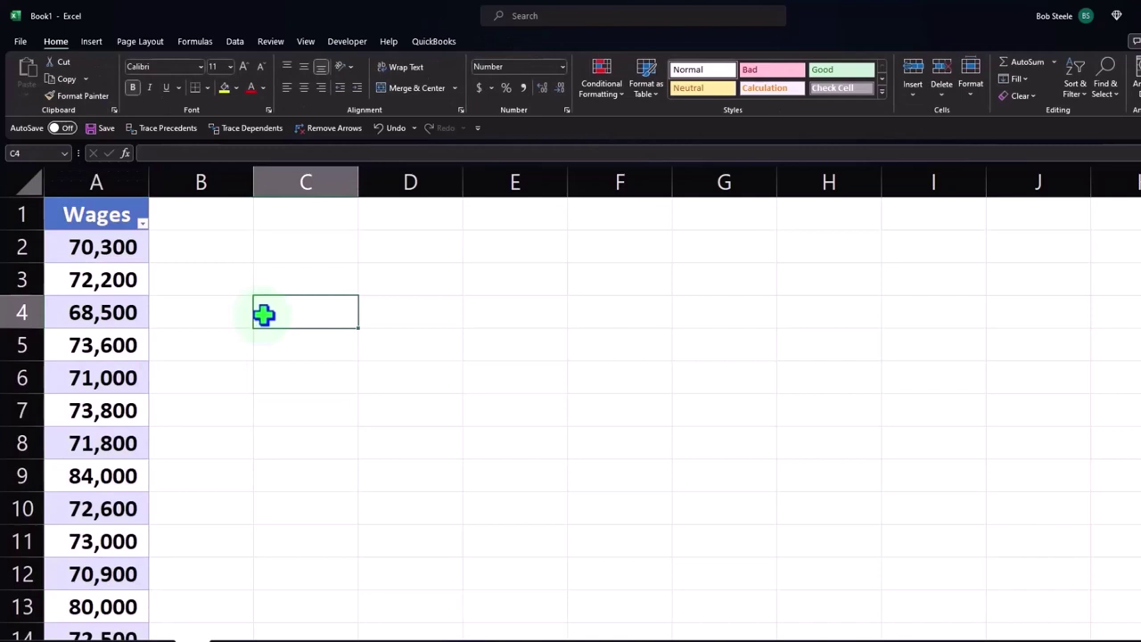
pyautogui.click(143, 223)
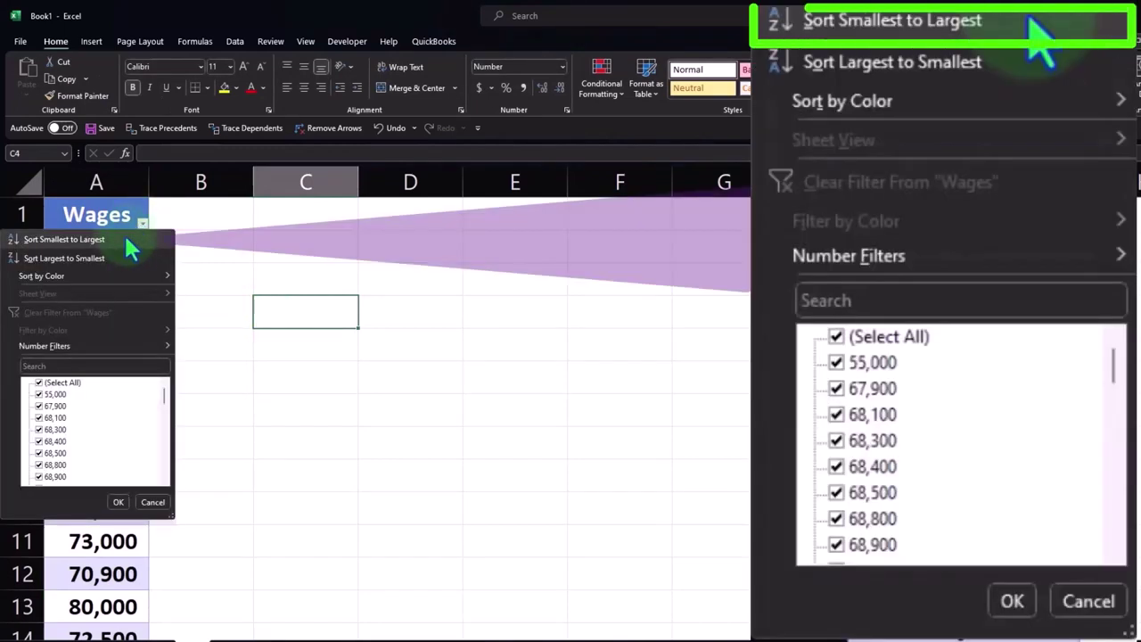
pyautogui.click(129, 248)
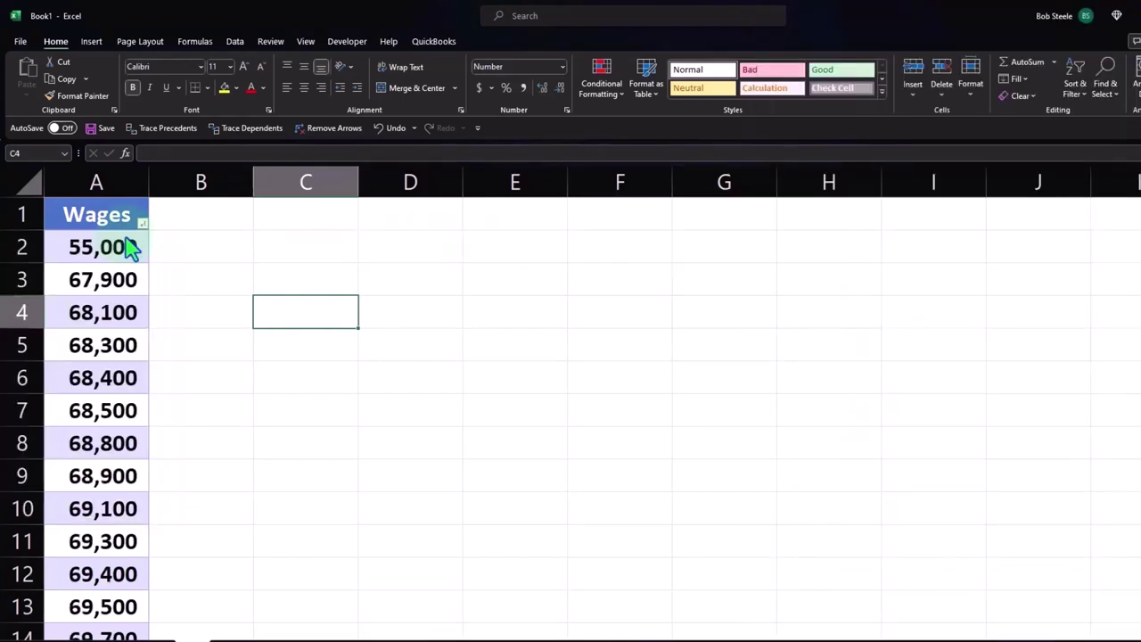
pyautogui.click(124, 254)
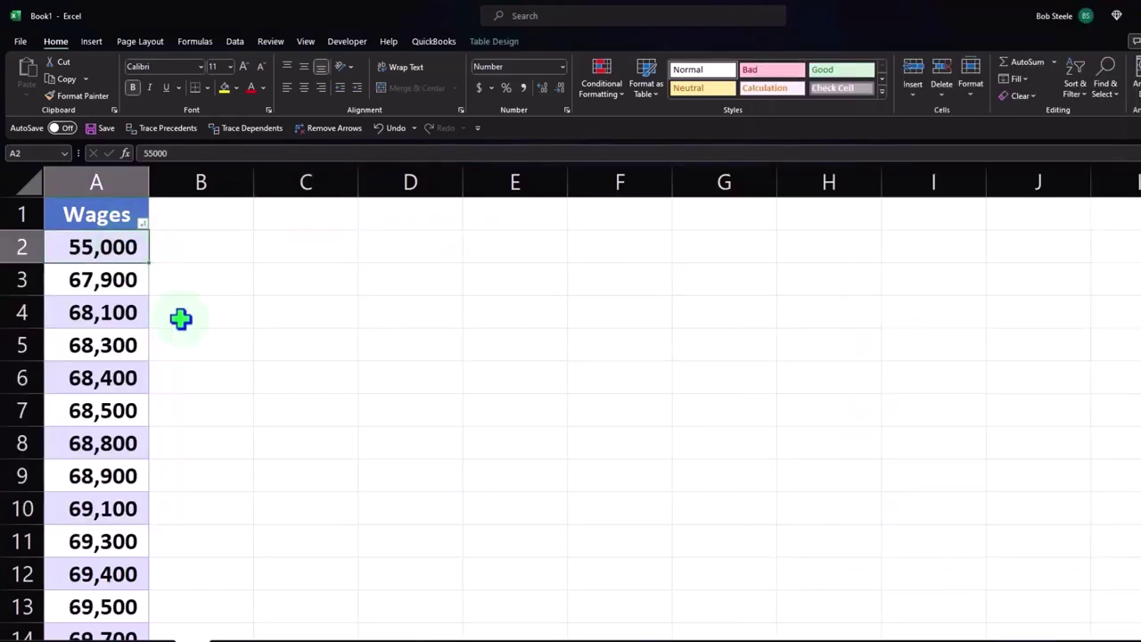
# Step: Scroll down through the sorted wages and back up to the Wages header in row 1
pyautogui.scroll(-4, 180, 318)
pyautogui.scroll(-4, 180, 318)
pyautogui.scroll(-4, 180, 318)
pyautogui.scroll(-5, 180, 319)
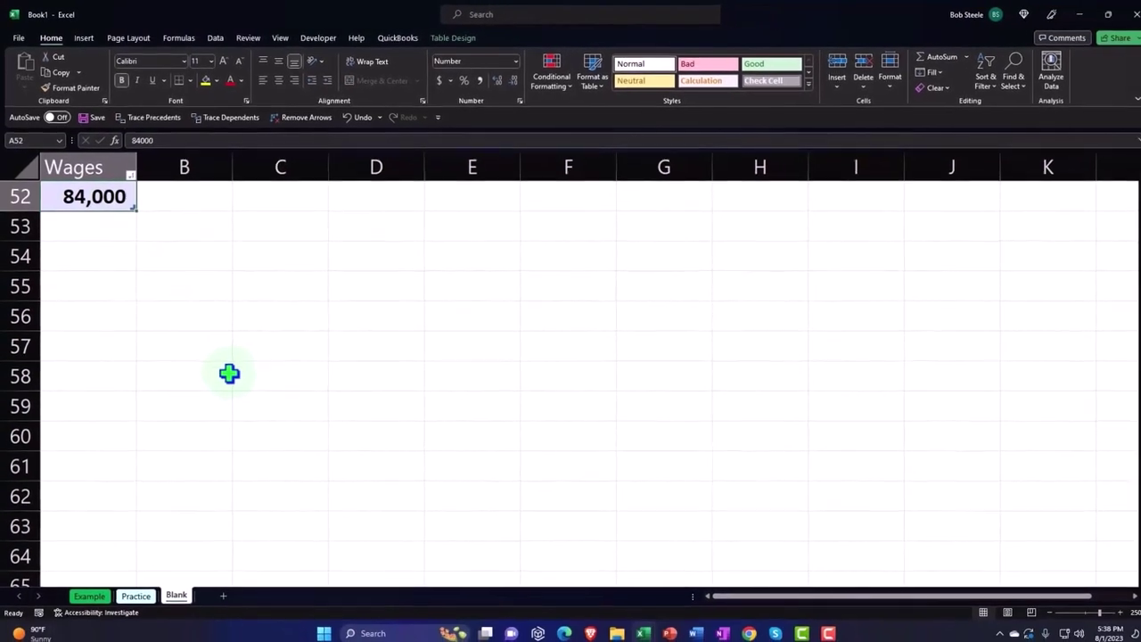
pyautogui.scroll(5, 228, 370)
pyautogui.scroll(4, 228, 370)
pyautogui.scroll(8, 228, 371)
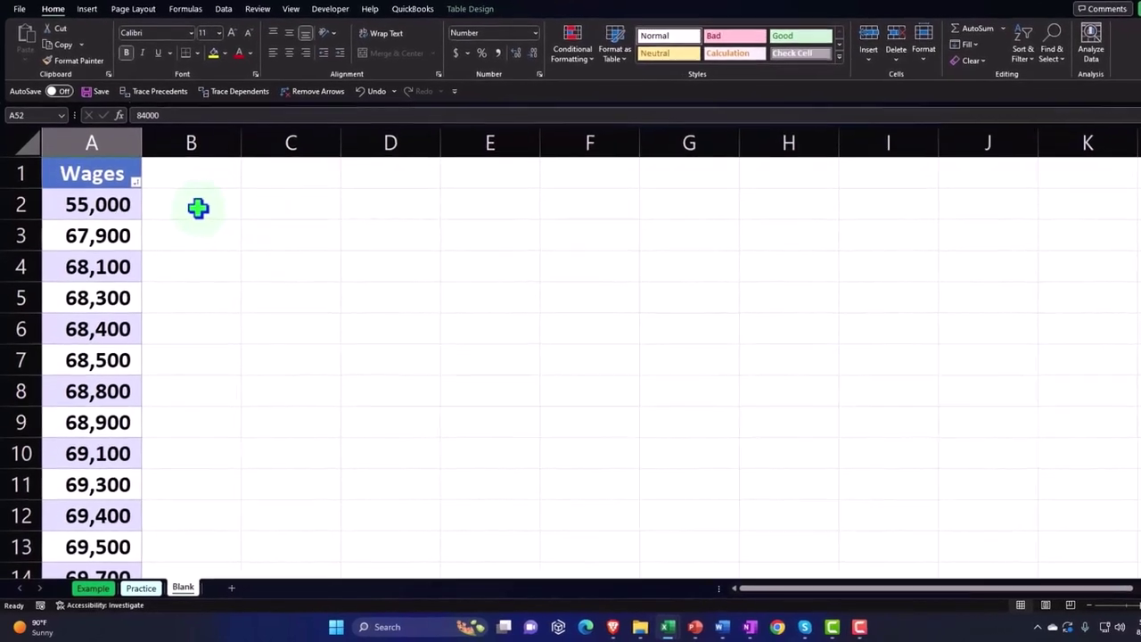
# Step: Narrow column B to a thin spacer about 7 pixels wide beside the Wages table
pyautogui.click(198, 208)
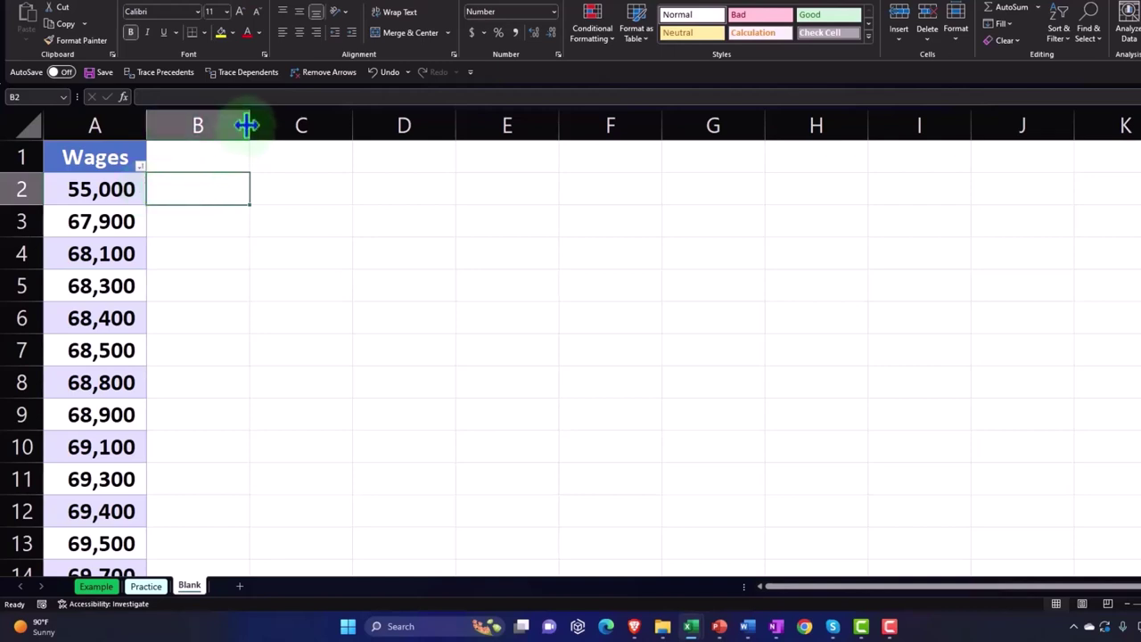
pyautogui.moveTo(247, 126); pyautogui.dragTo(156, 126)
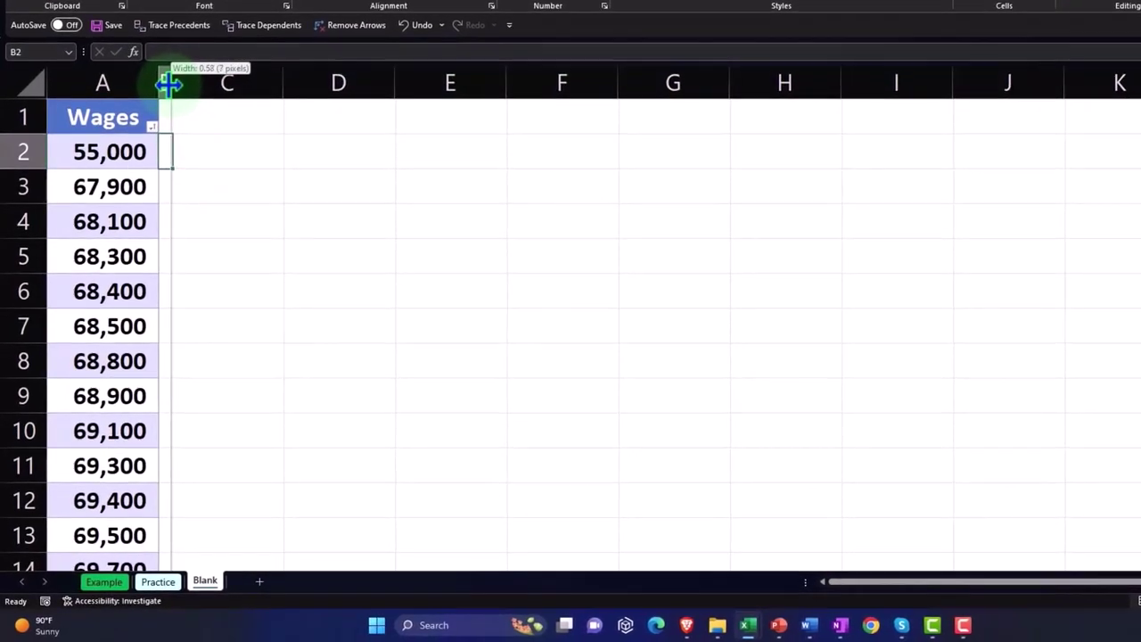
pyautogui.moveTo(168, 91); pyautogui.dragTo(168, 90)
pyautogui.click(216, 144)
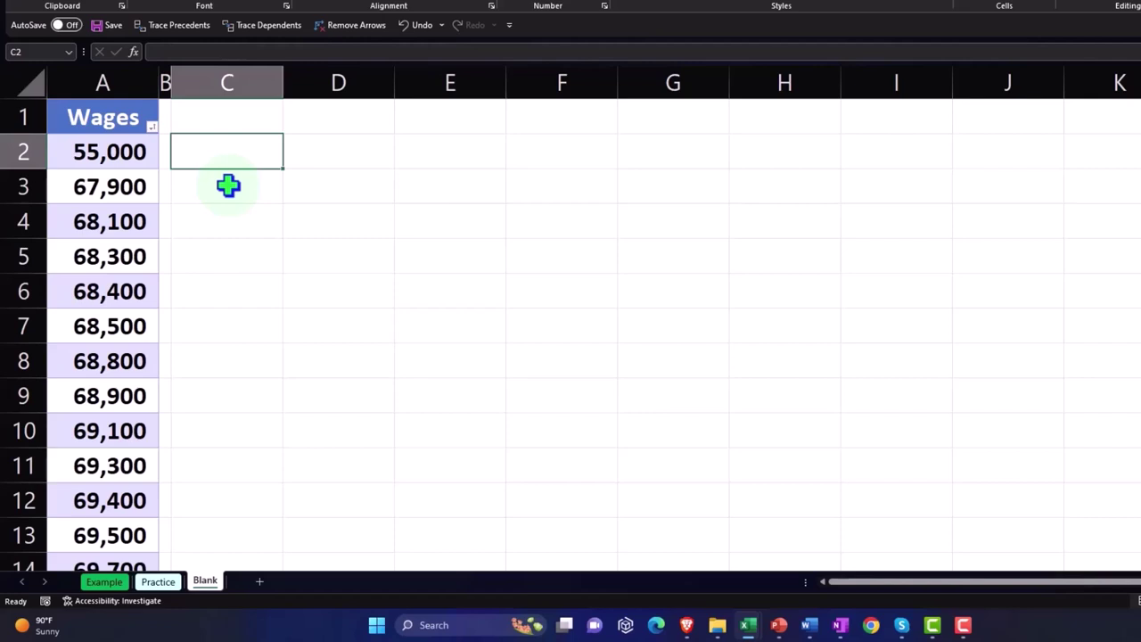
# Step: Enter 'Mean or Average' in C2 and 'Funtion' in C3, widening column C to fit
pyautogui.write('Me')
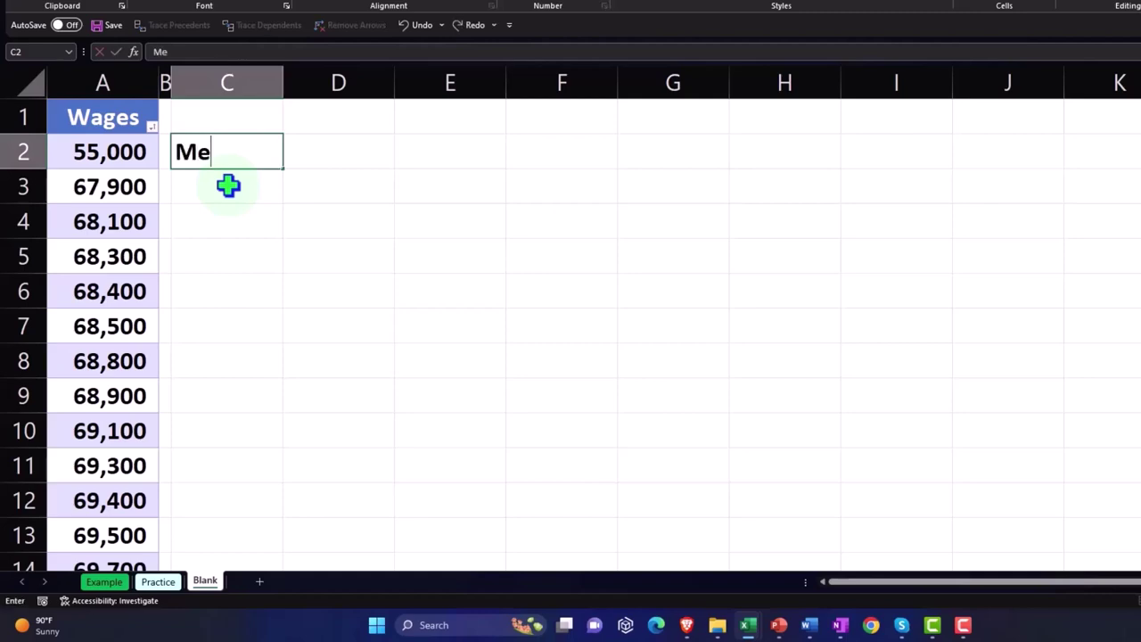
pyautogui.write('an')
pyautogui.press('BackSpace')
pyautogui.write('an')
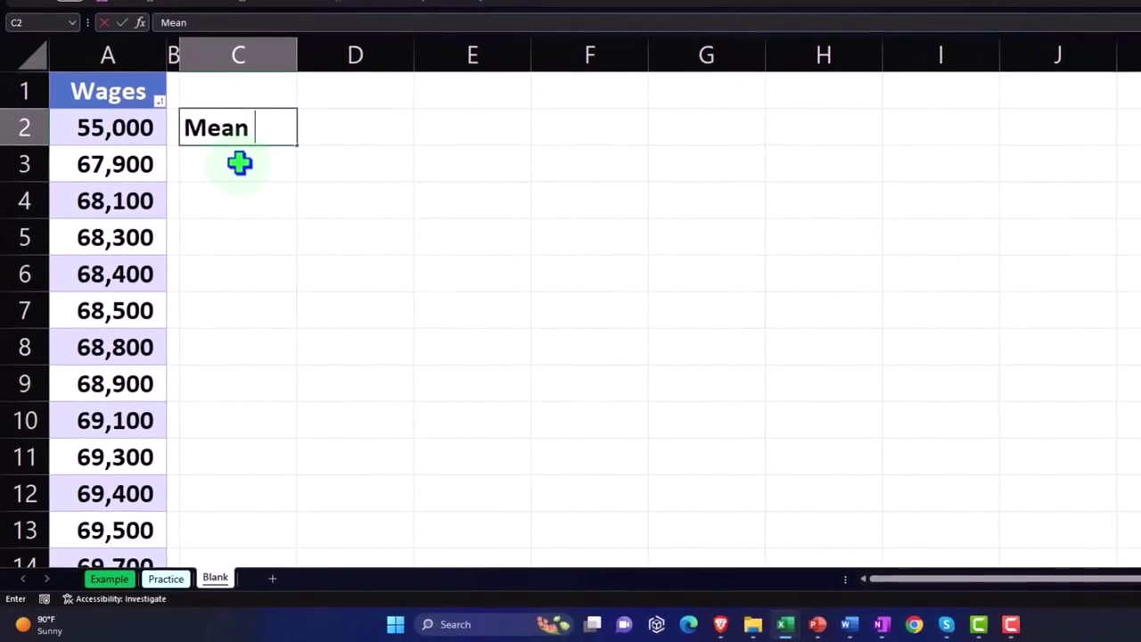
pyautogui.write(' &')
pyautogui.write('A')
pyautogui.press('BackSpace')
pyautogui.press('BackSpace')
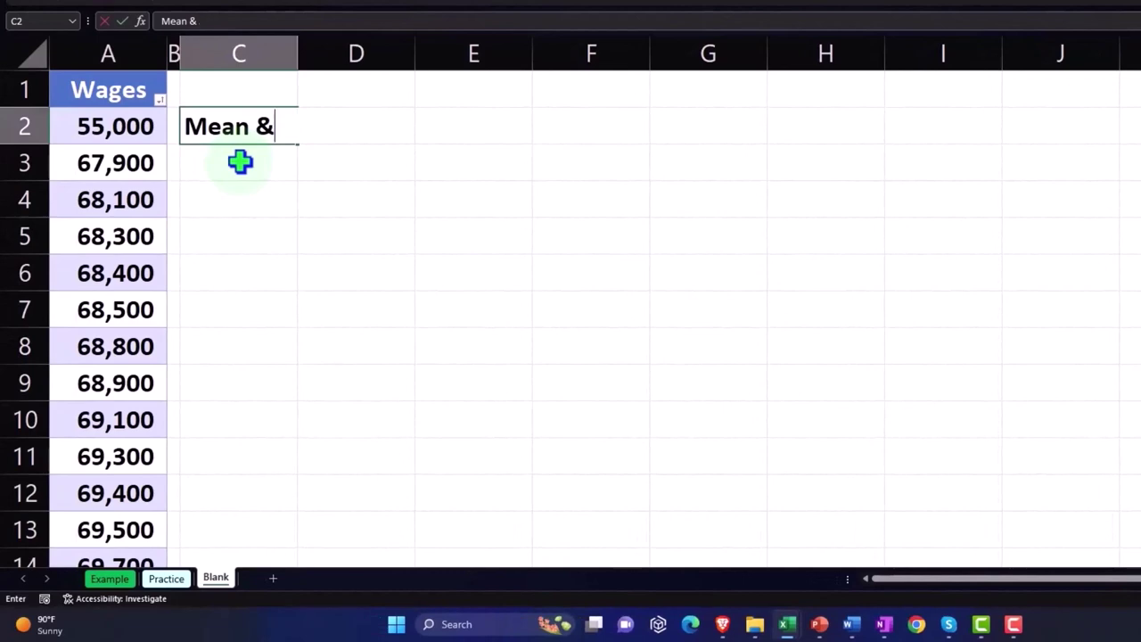
pyautogui.press('BackSpace')
pyautogui.write('or Ave')
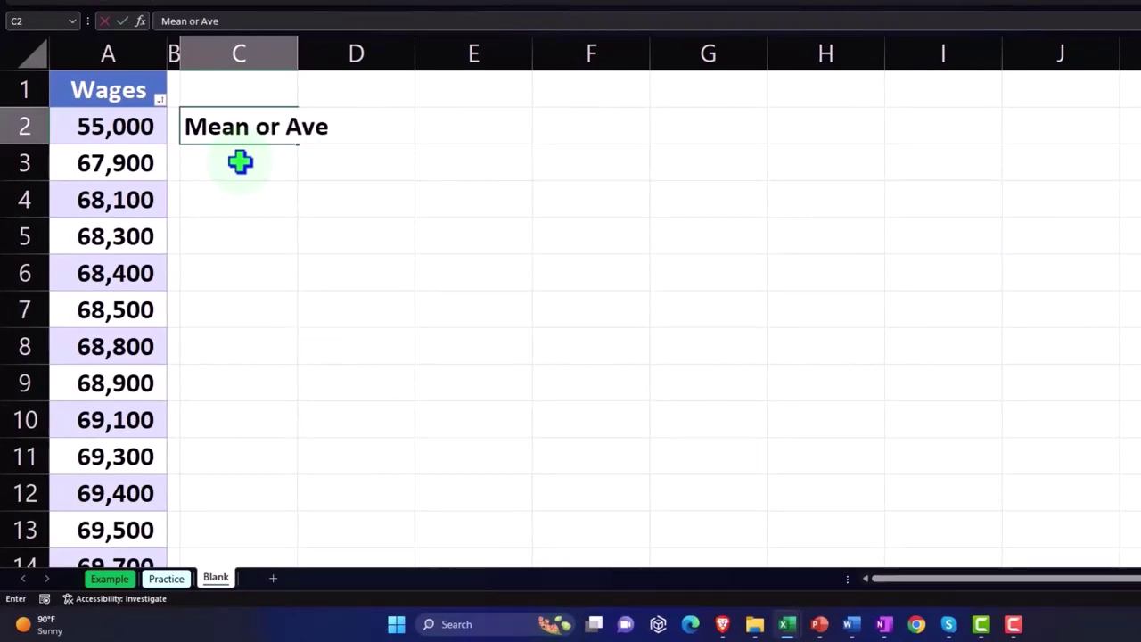
pyautogui.write('rage')
pyautogui.press('Return')
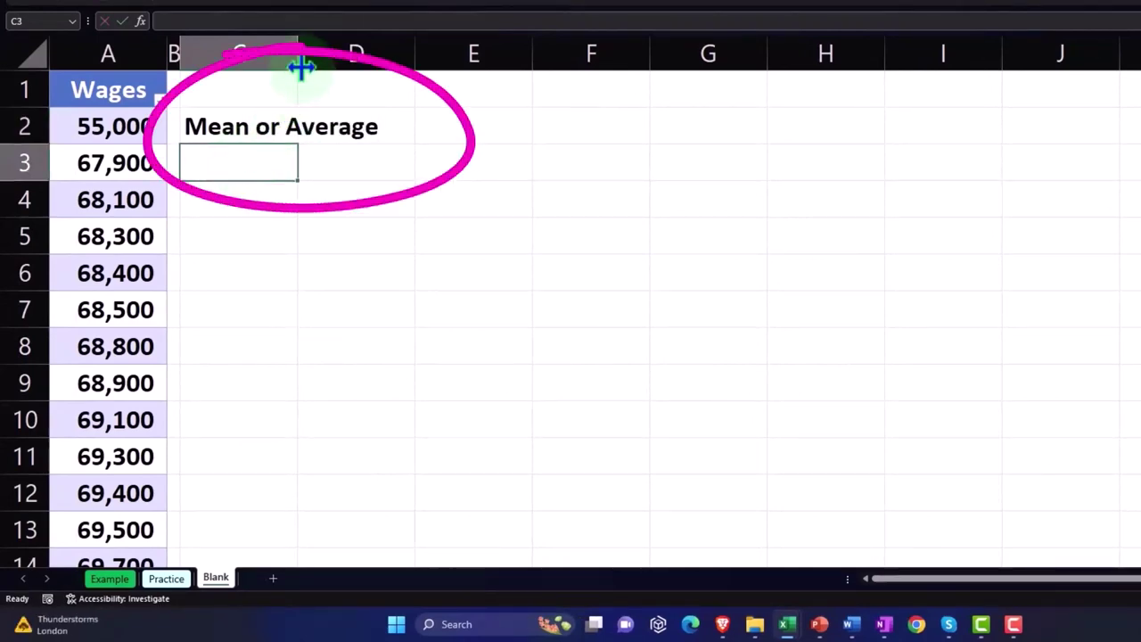
pyautogui.moveTo(297, 62); pyautogui.dragTo(388, 65)
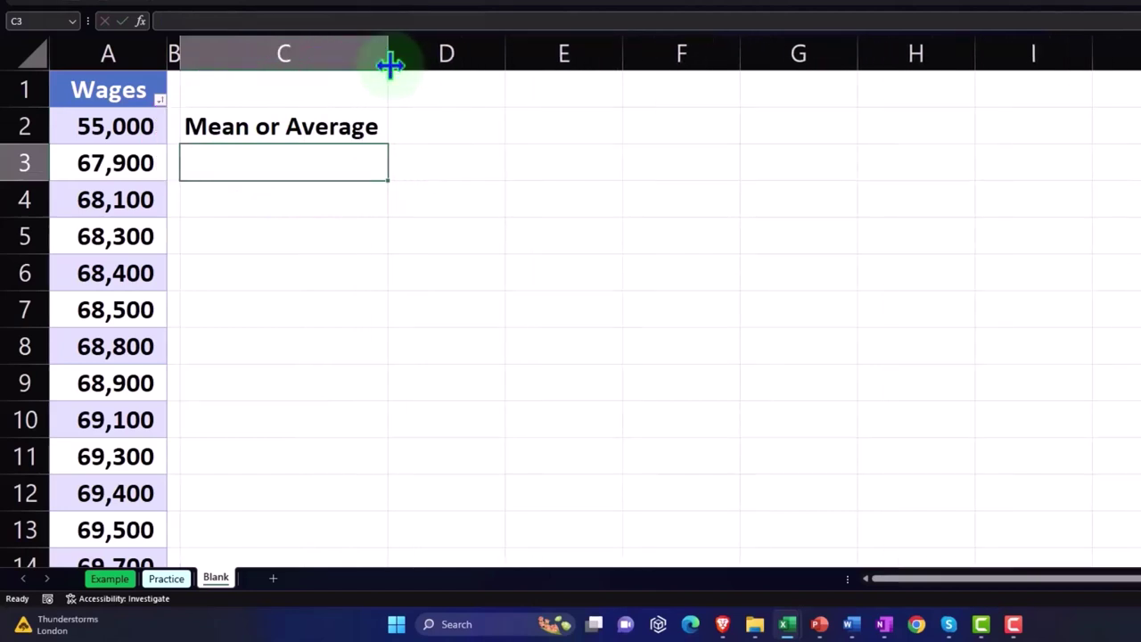
pyautogui.write('Funti')
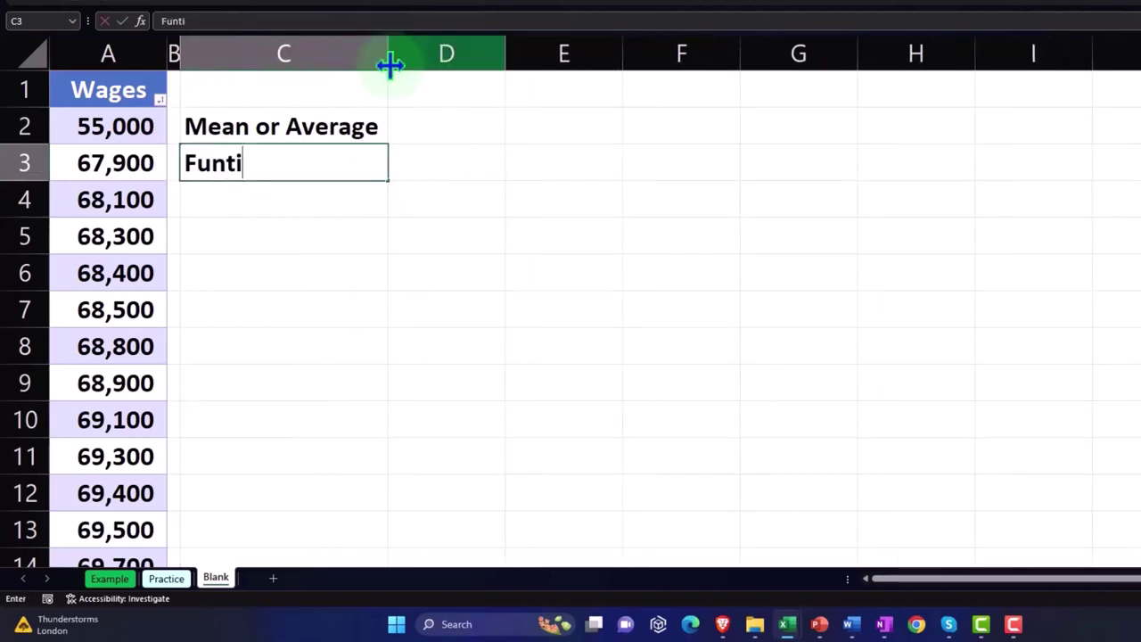
pyautogui.write('on')
pyautogui.press('Tab')
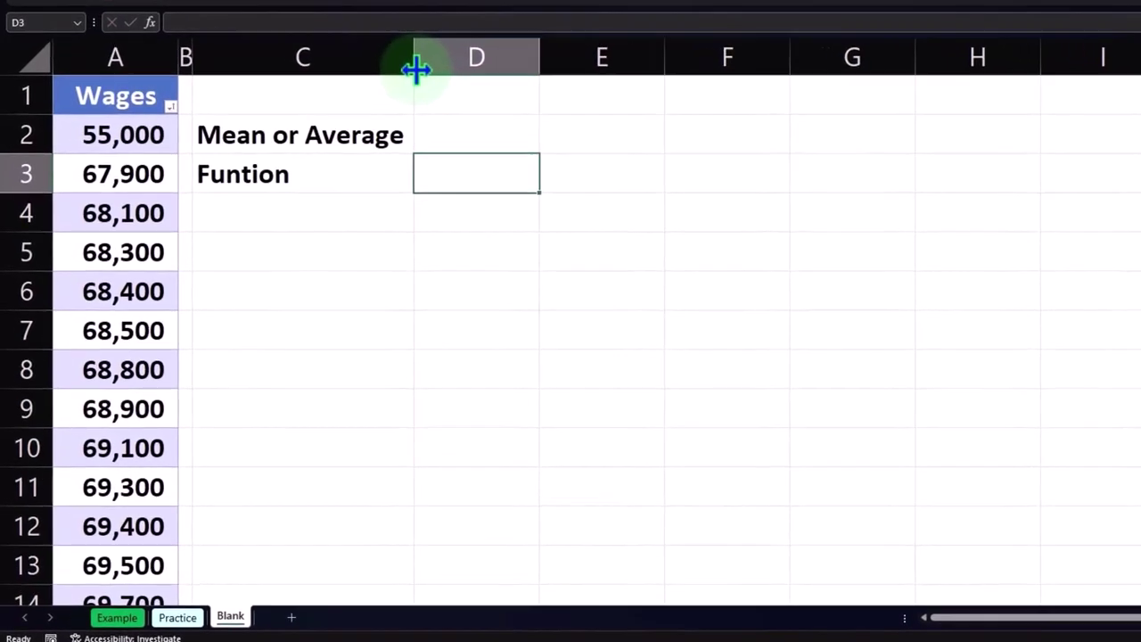
# Step: Enter =AVERAGE(Table3[Wages]) in D3 to average the whole Wages column, giving 71,184
pyautogui.write('=')
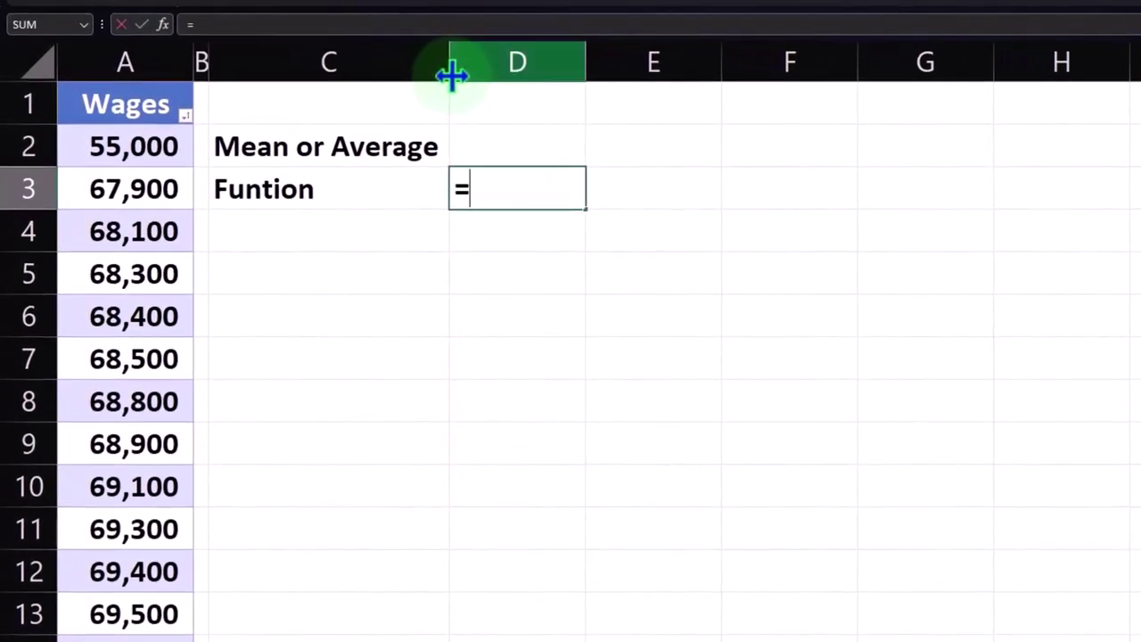
pyautogui.write('averag')
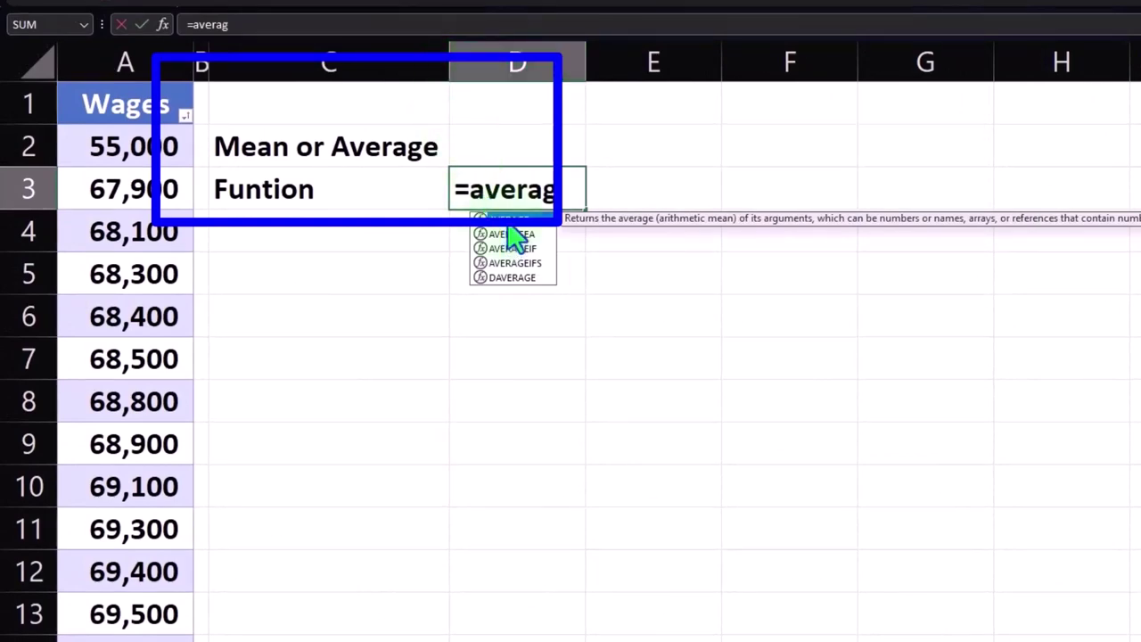
pyautogui.press('Tab')
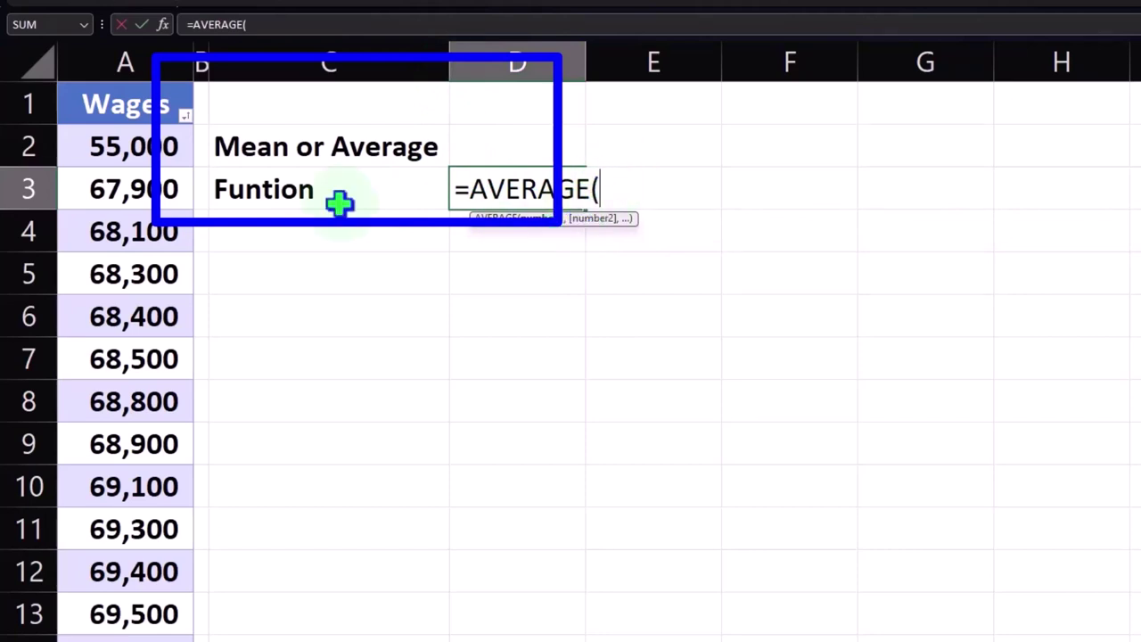
pyautogui.moveTo(143, 147); pyautogui.dragTo(125, 374)
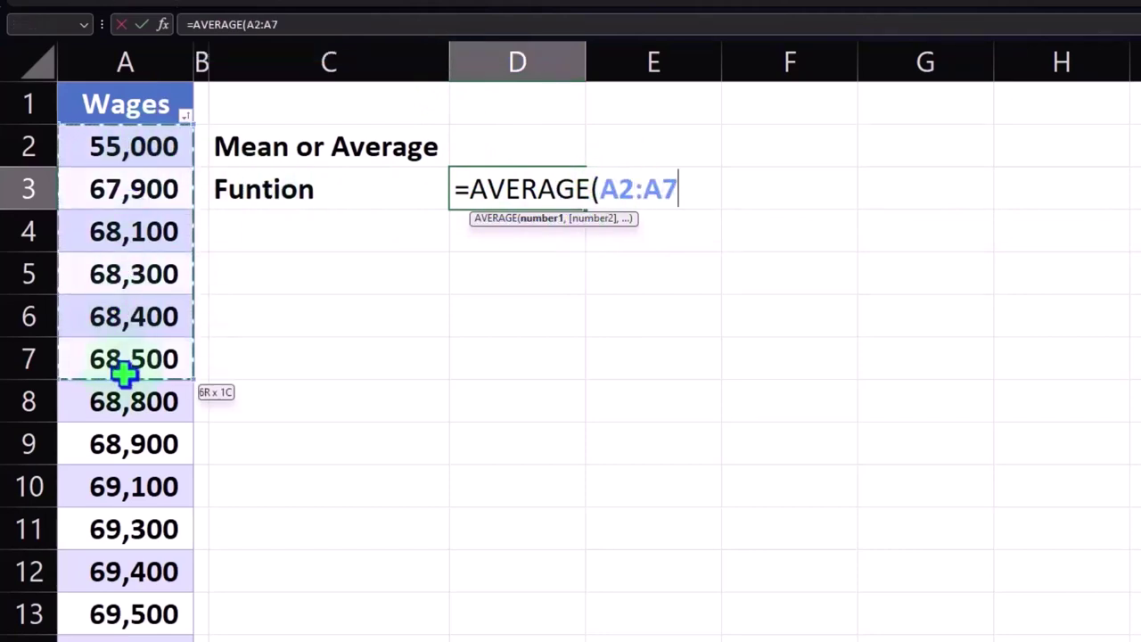
pyautogui.click(116, 147)
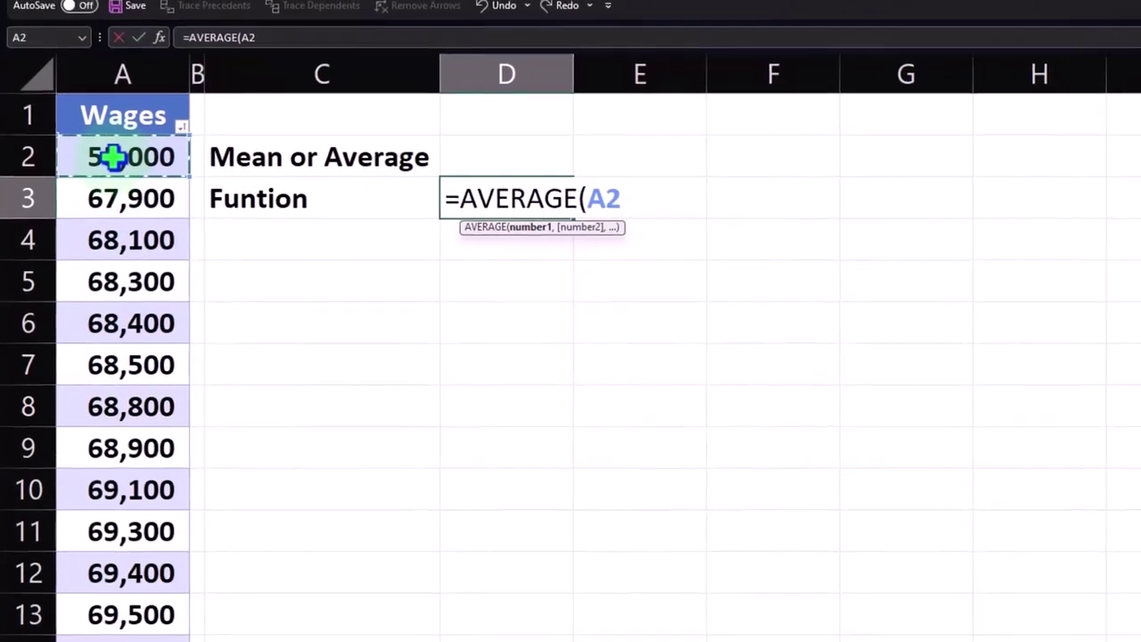
pyautogui.hotkey('ctrl', 'shift', 'Down')
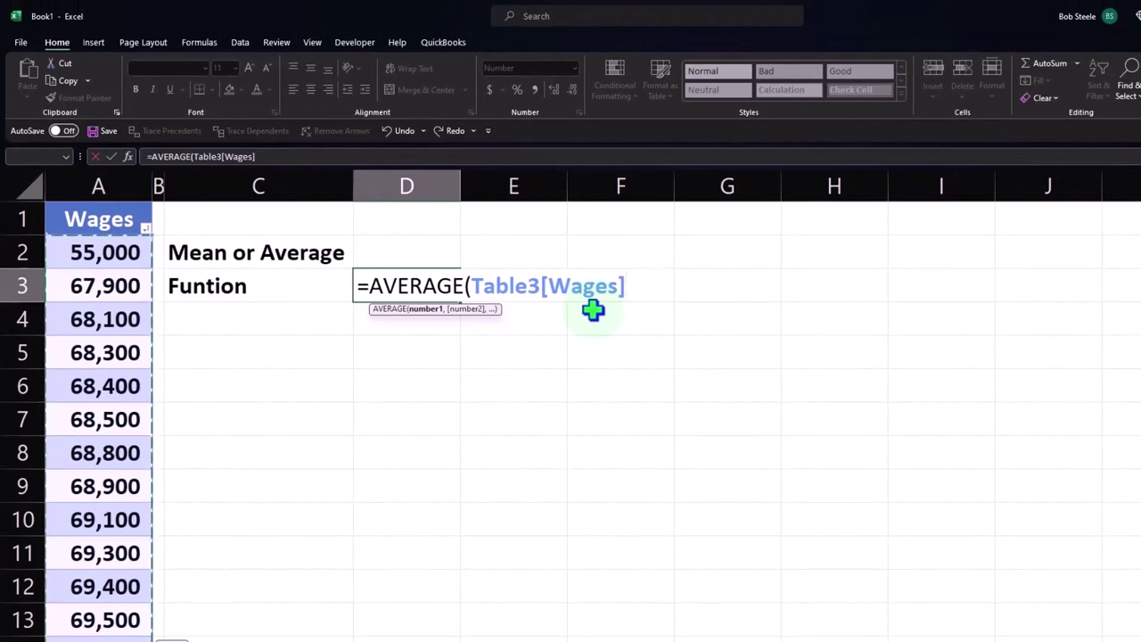
pyautogui.write(')')
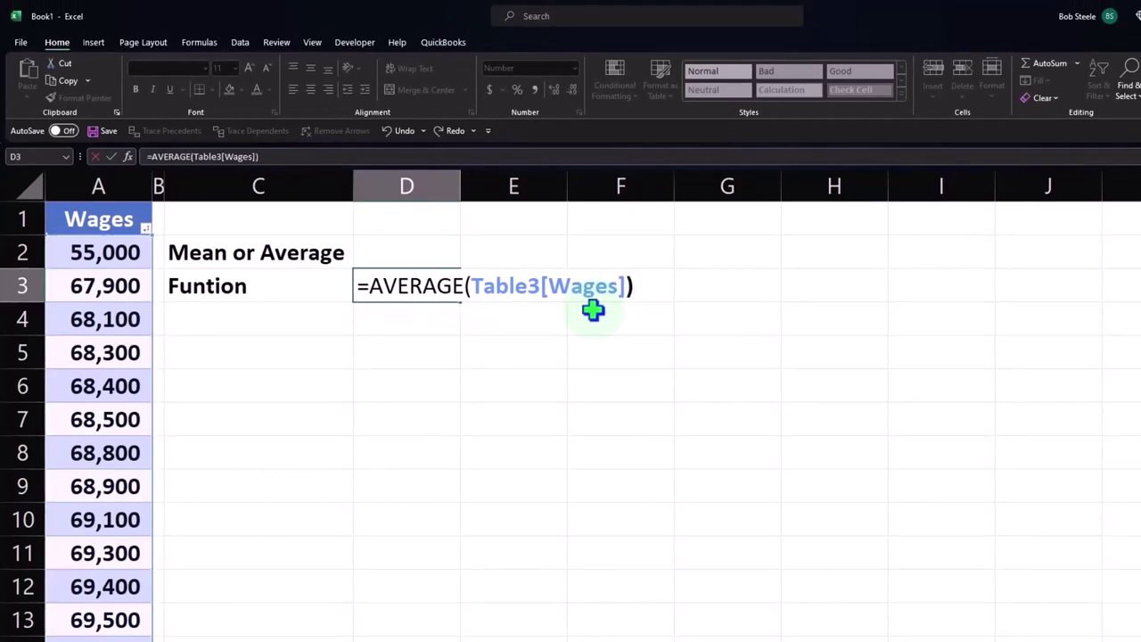
pyautogui.press('BackSpace')
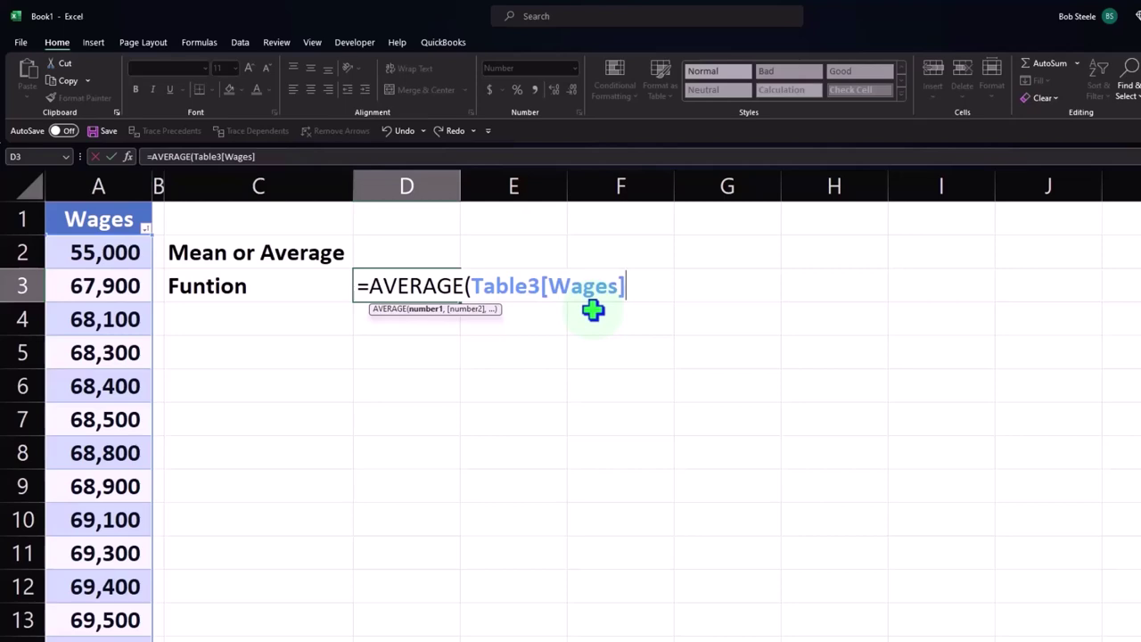
pyautogui.press('Return')
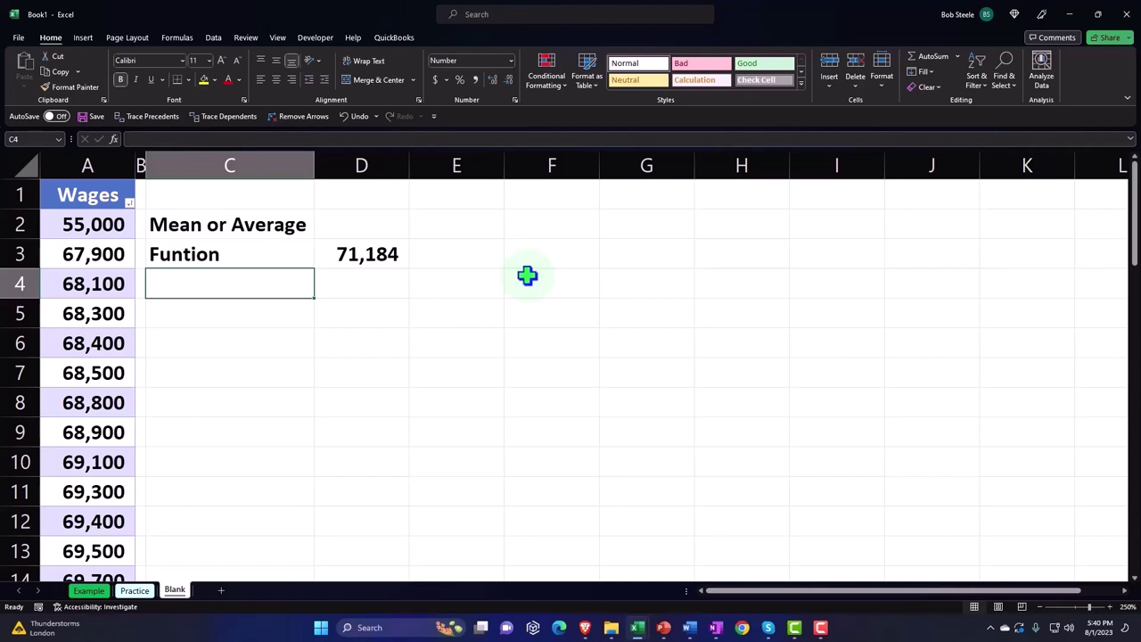
# Step: Add the labels 'Manual method' in C4 and 'Sum' in C5
pyautogui.write('Manul')
pyautogui.press('BackSpace')
pyautogui.press('BackSpace')
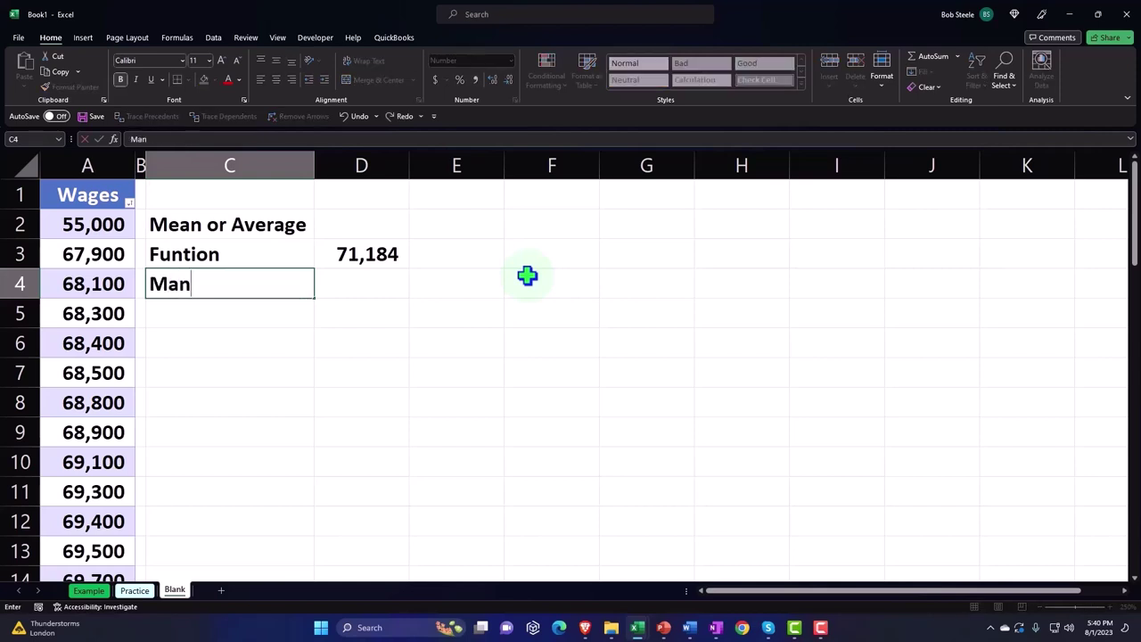
pyautogui.press('BackSpace')
pyautogui.press('BackSpace')
pyautogui.write('anual ')
pyautogui.write('method')
pyautogui.press('Return')
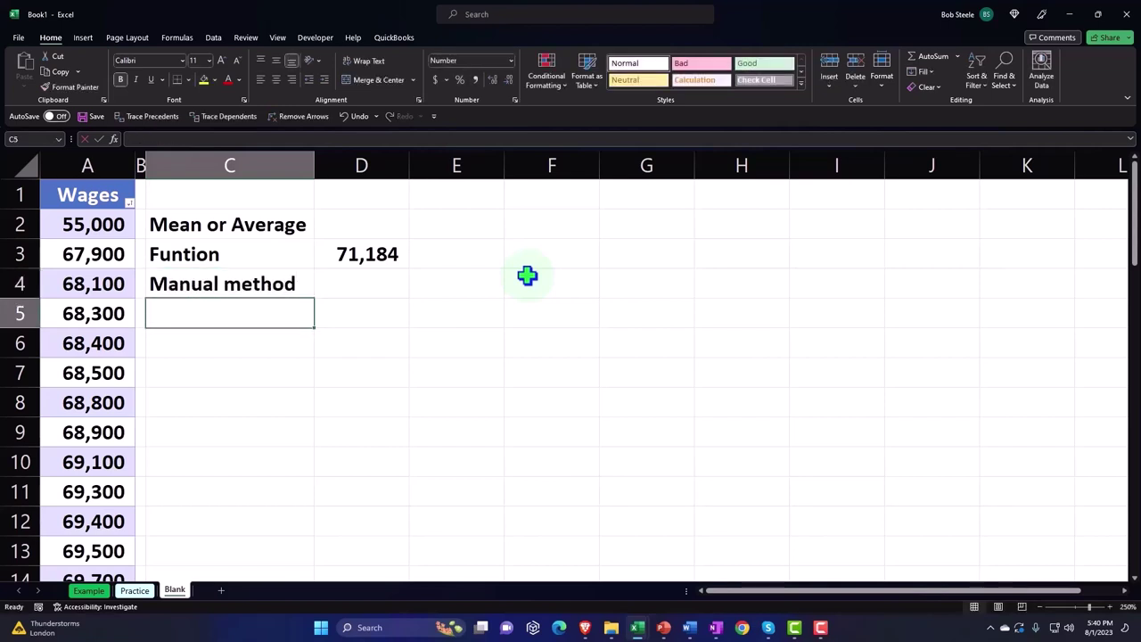
pyautogui.write('SUm')
pyautogui.press('BackSpace')
pyautogui.press('BackSpace')
pyautogui.write('u')
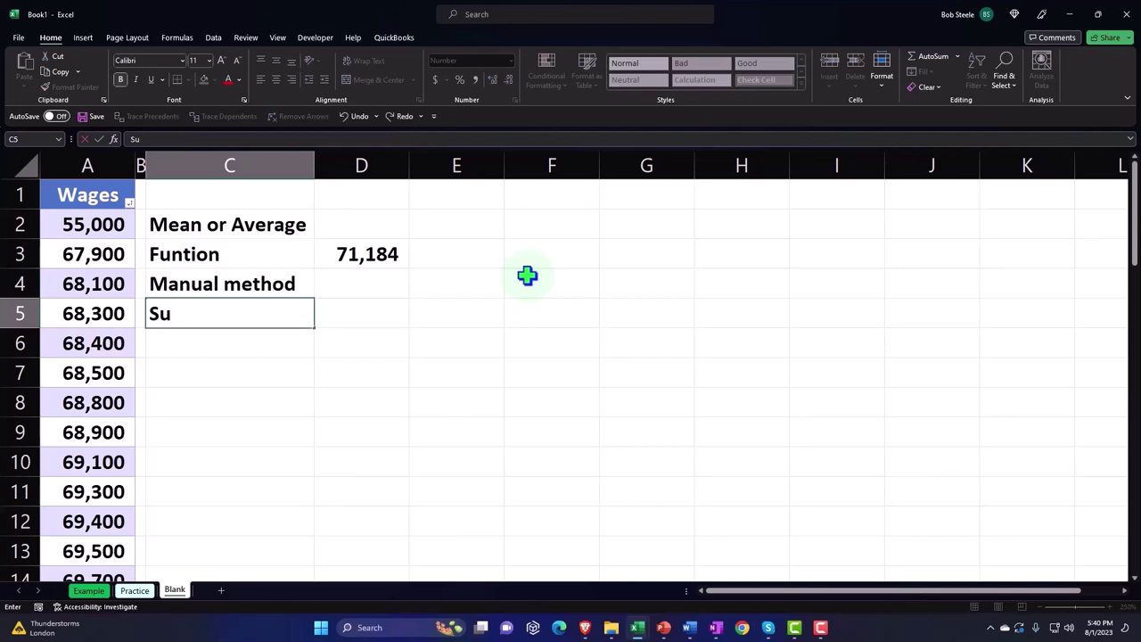
pyautogui.write('m')
pyautogui.press('Tab')
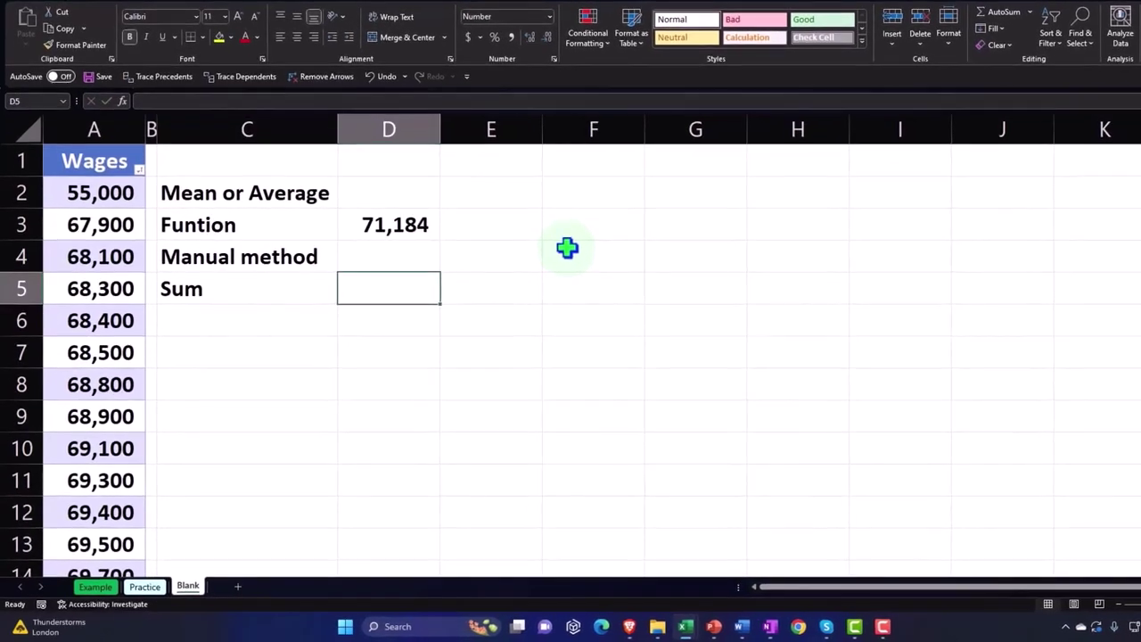
# Step: Total the Wages column in D5 with =SUM(Table3[Wages]), giving 3,630,400
pyautogui.write('=sum')
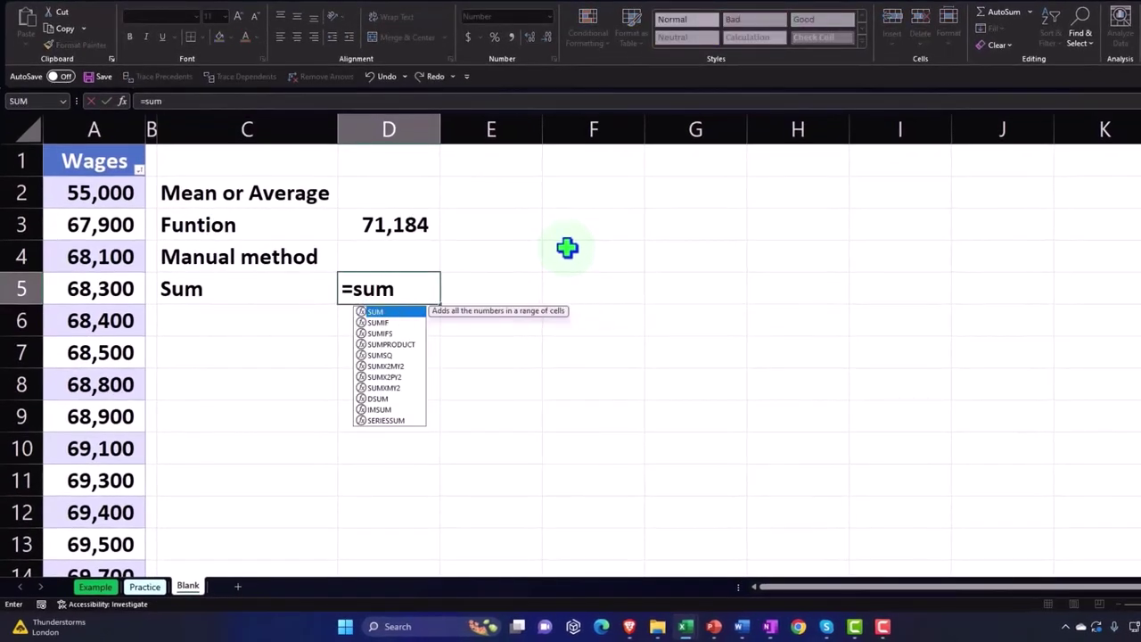
pyautogui.write('(')
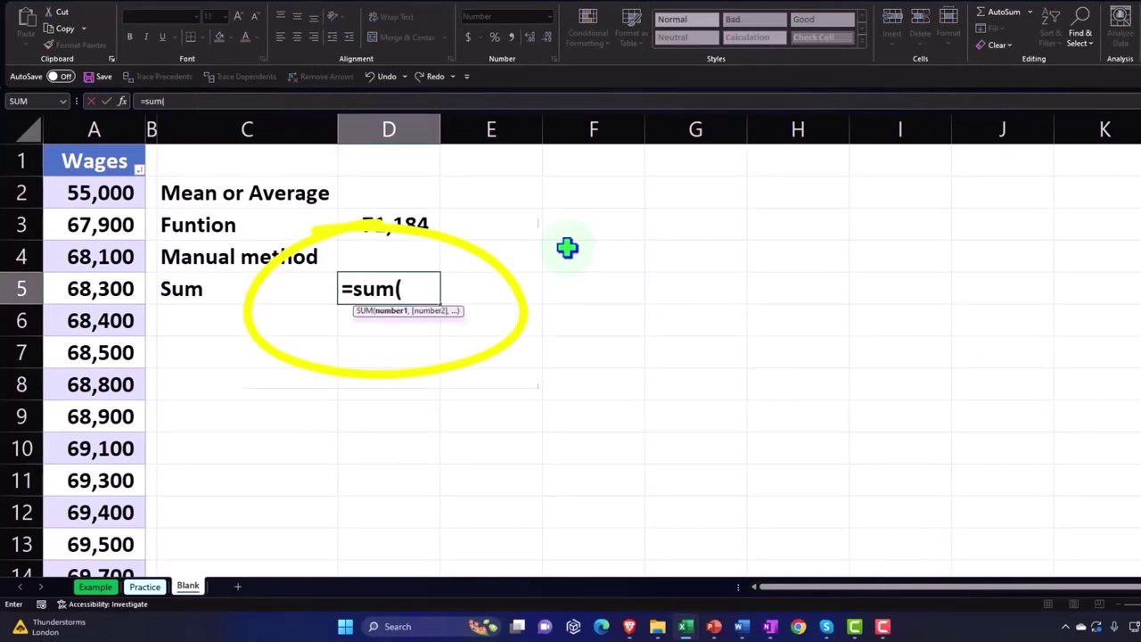
pyautogui.press('Left')
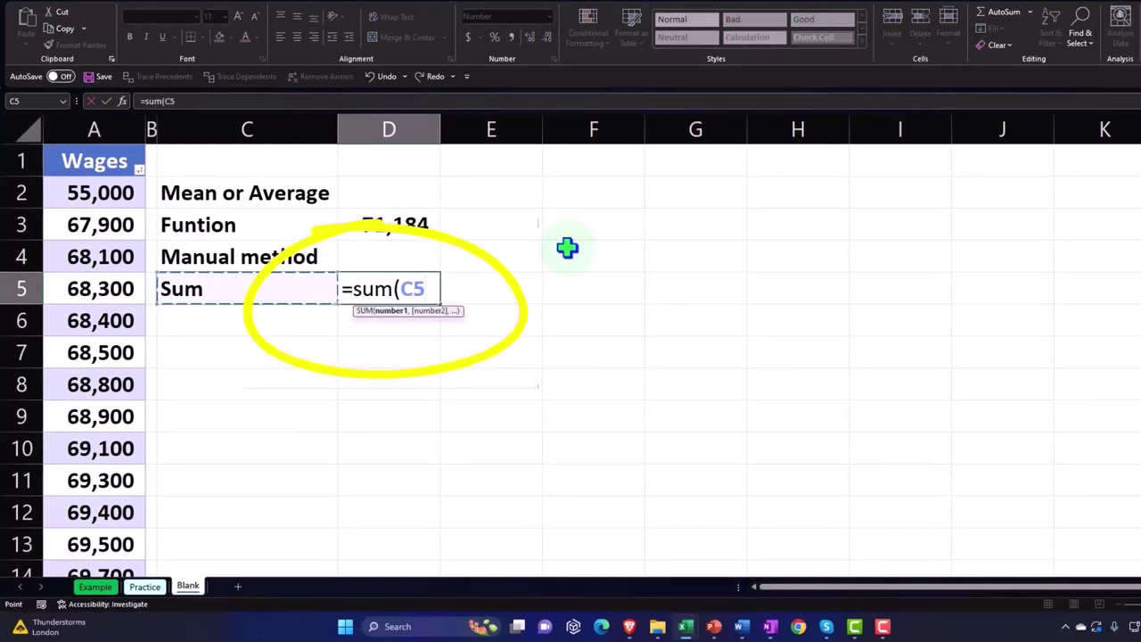
pyautogui.press('Left')
pyautogui.press('Left')
pyautogui.press('Up')
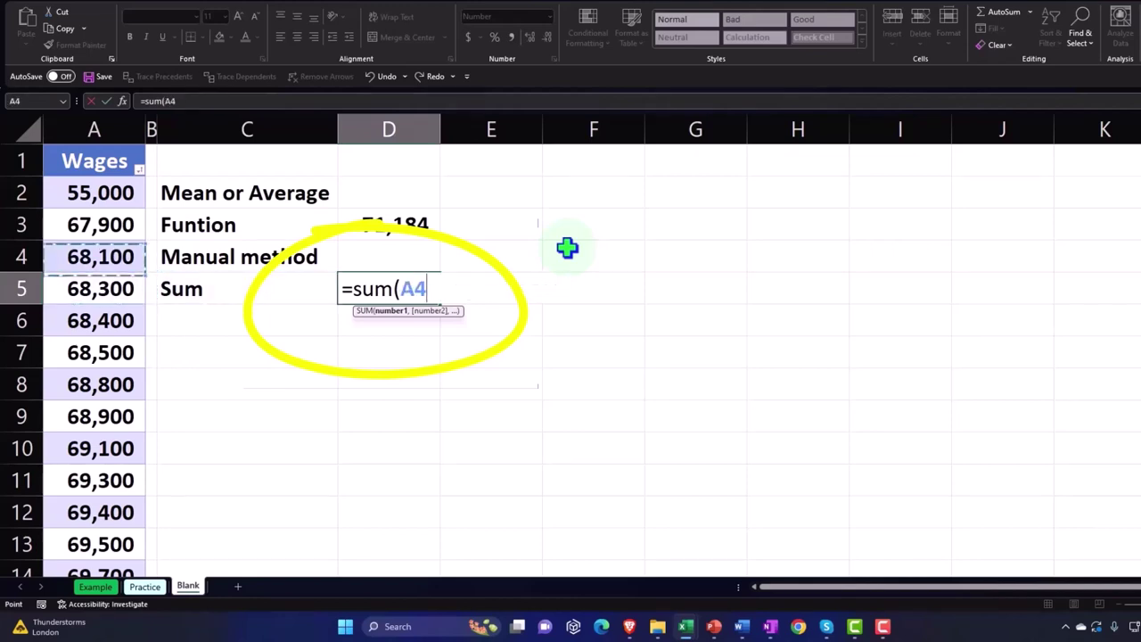
pyautogui.press('Up')
pyautogui.press('Up')
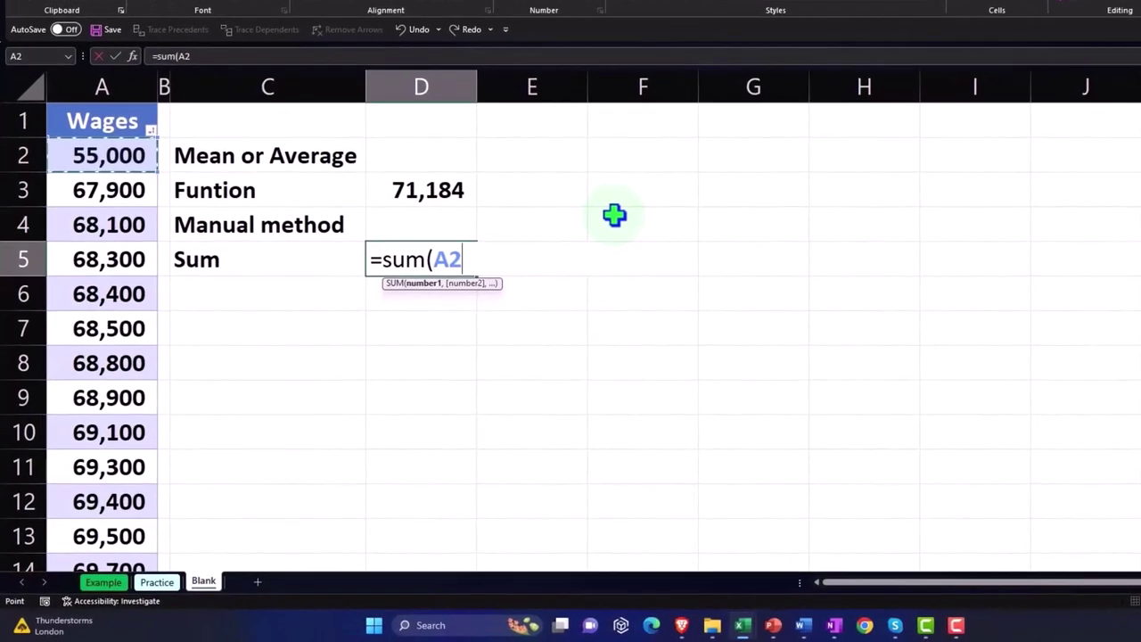
pyautogui.hotkey('ctrl', 'shift', 'Down')
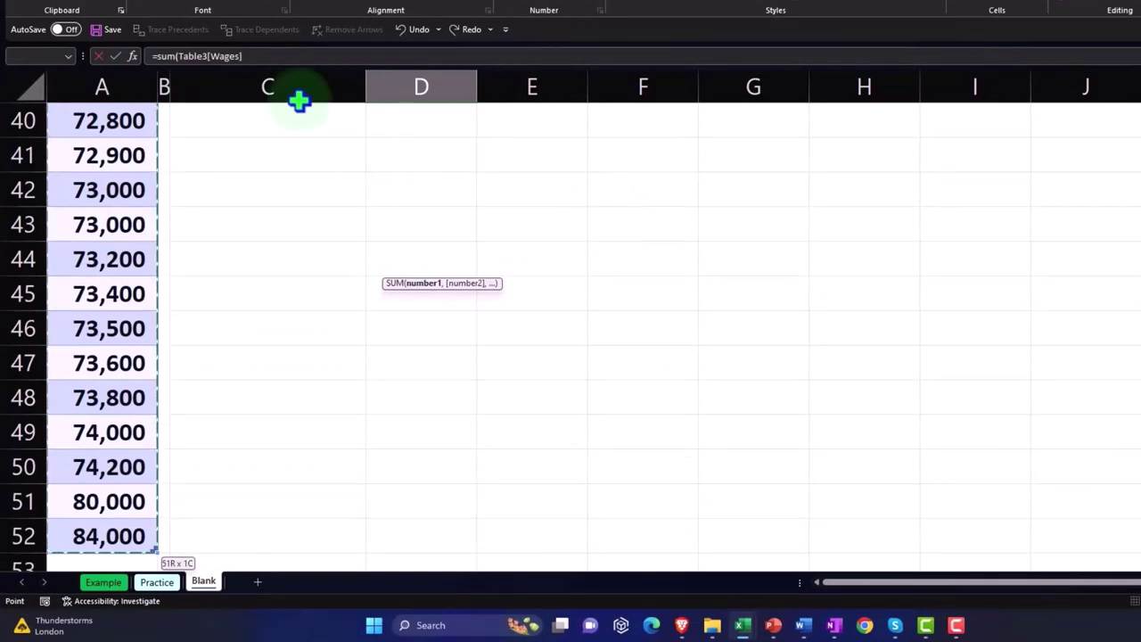
pyautogui.click(255, 57)
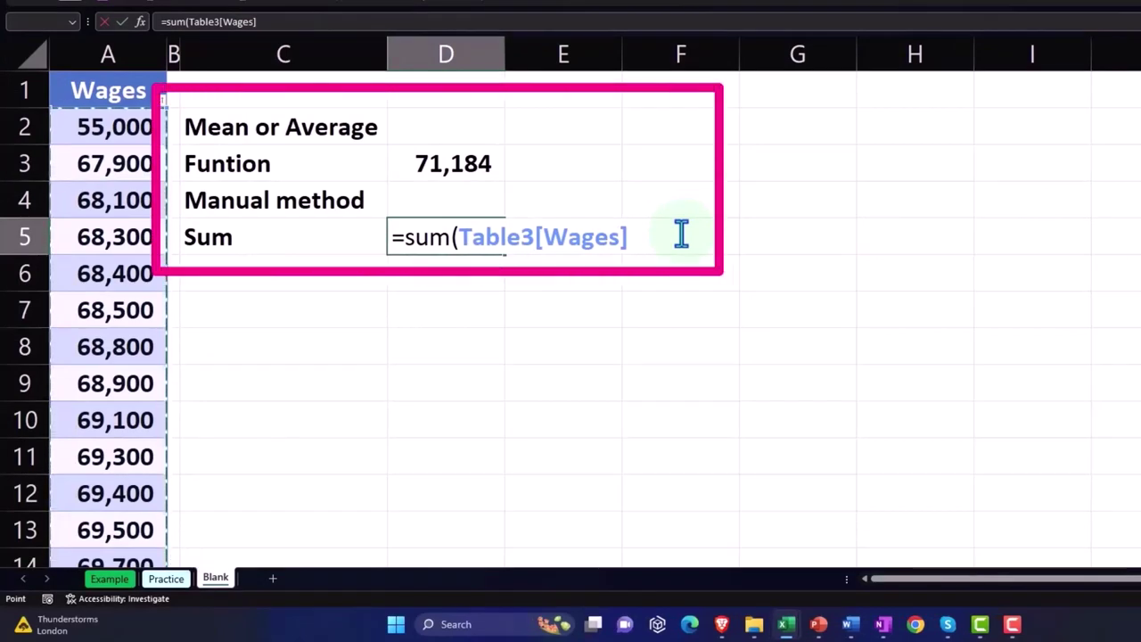
pyautogui.press('Return')
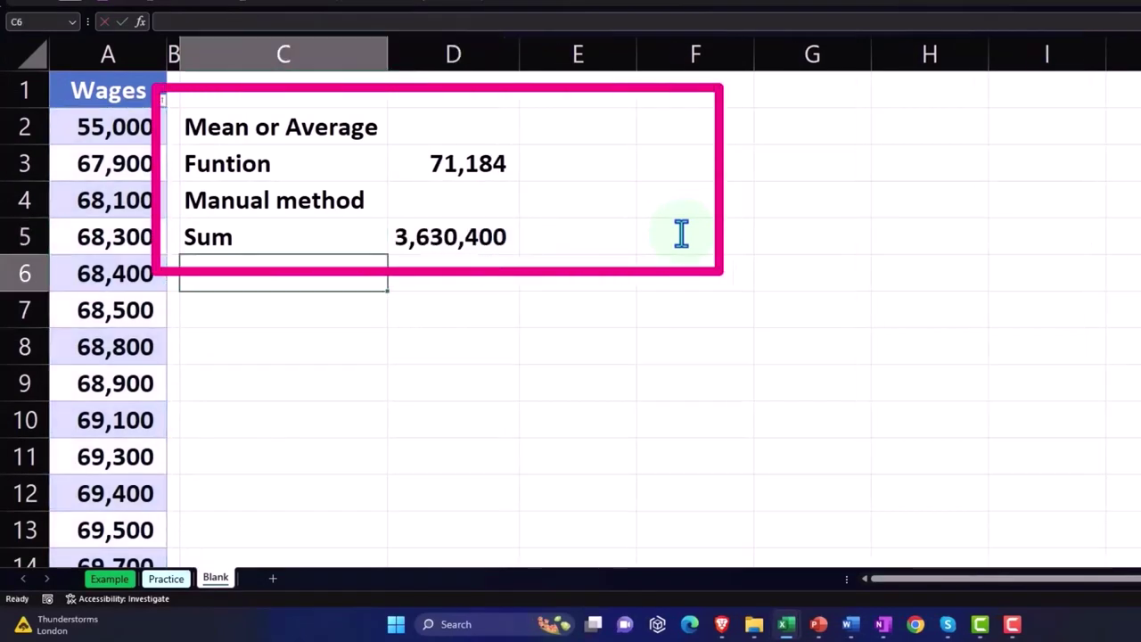
pyautogui.click(26, 126)
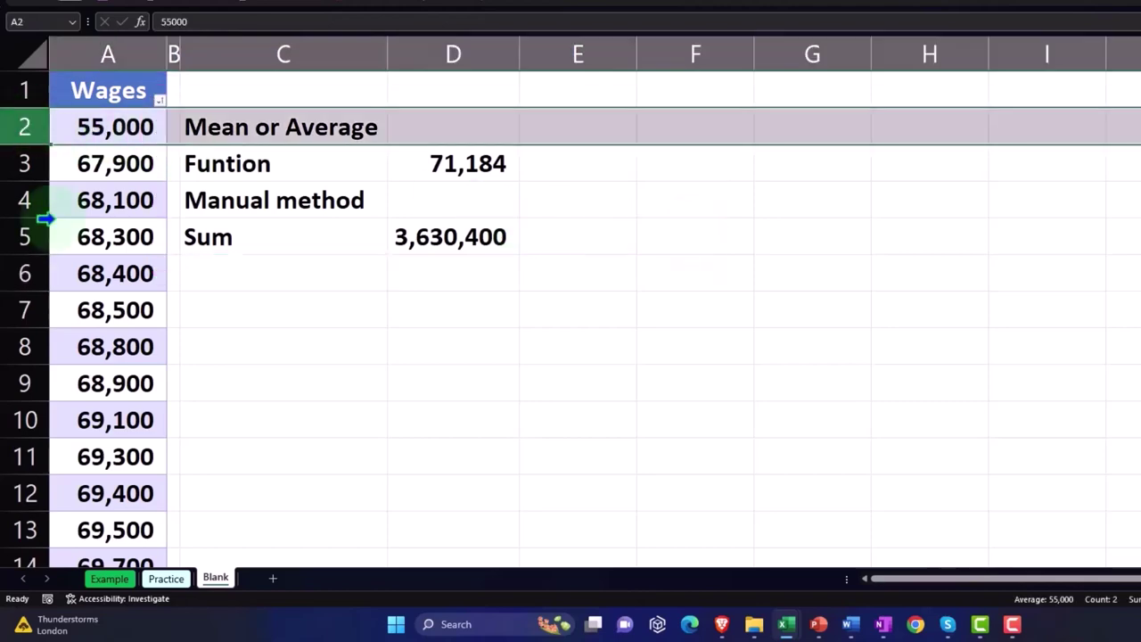
pyautogui.scroll(-5, 45, 227)
pyautogui.scroll(-3, 67, 263)
pyautogui.scroll(-6, 74, 274)
pyautogui.scroll(-1, 74, 274)
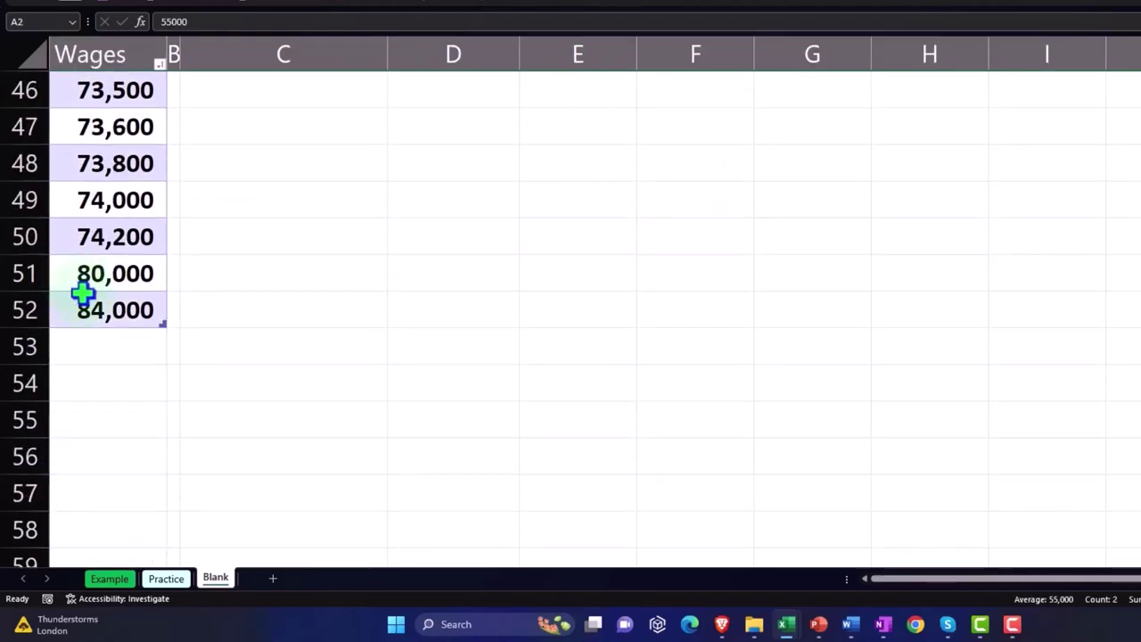
pyautogui.scroll(3, 100, 330)
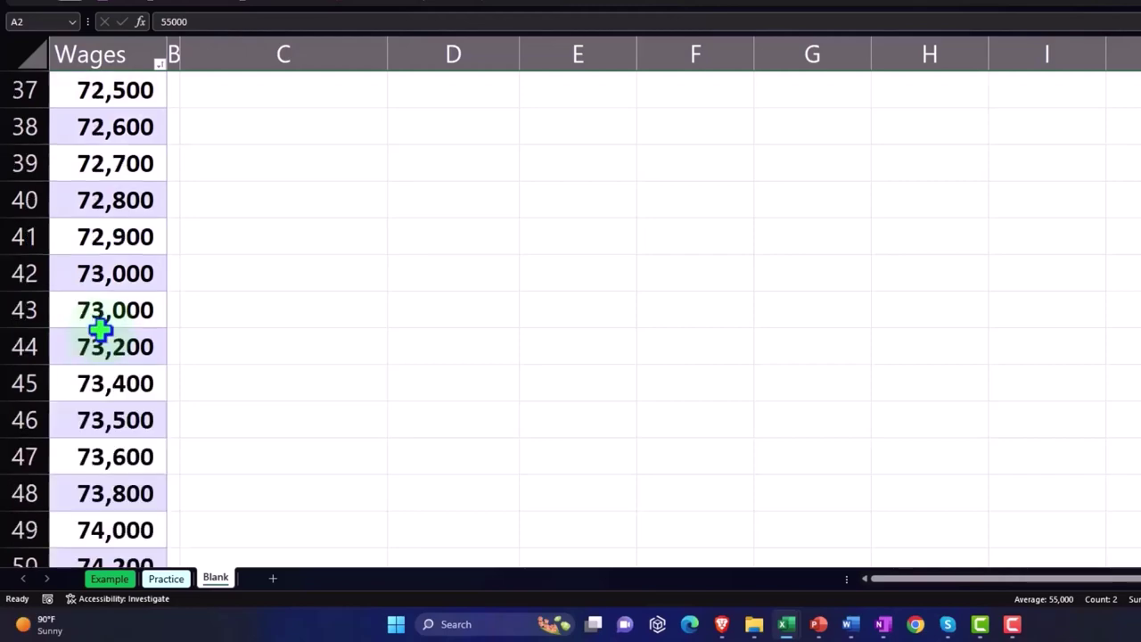
pyautogui.scroll(-1, 97, 327)
pyautogui.scroll(9, 132, 486)
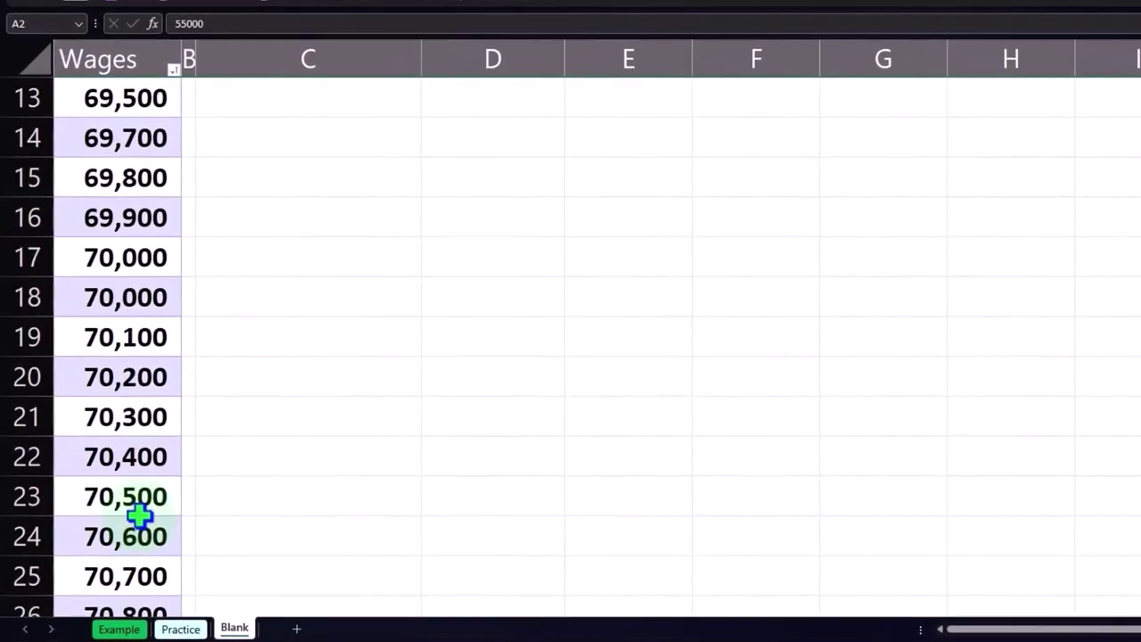
pyautogui.scroll(4, 140, 511)
# Step: Label C6 'Count' and count the whole Wages column in D6 with =COUNT, giving 51
pyautogui.click(266, 310)
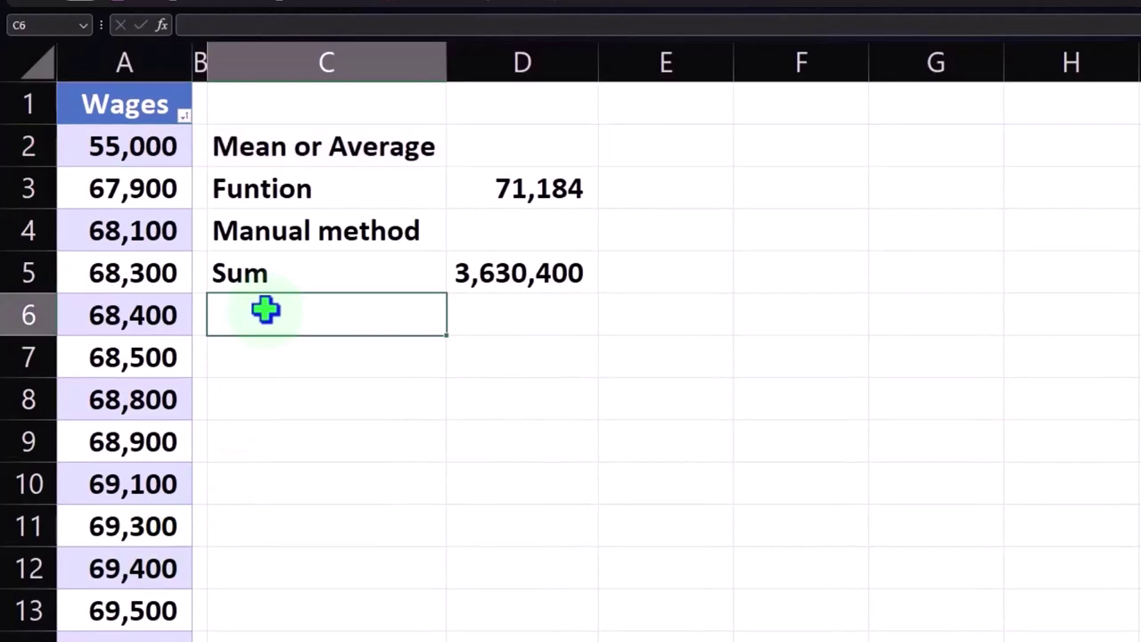
pyautogui.write('Count')
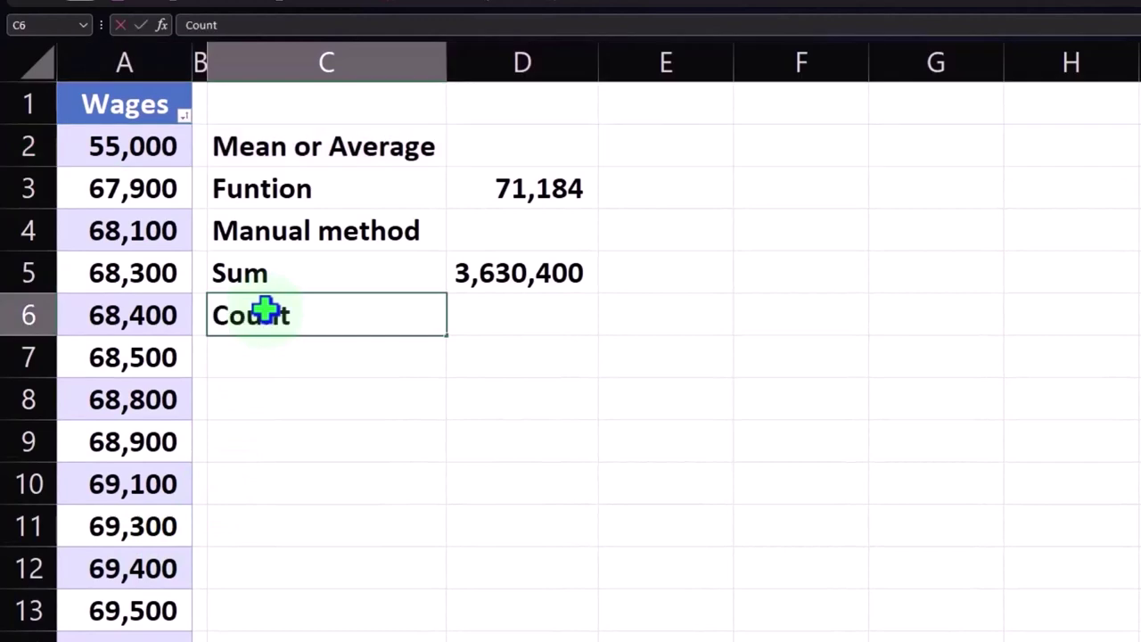
pyautogui.press('Tab')
pyautogui.write('=')
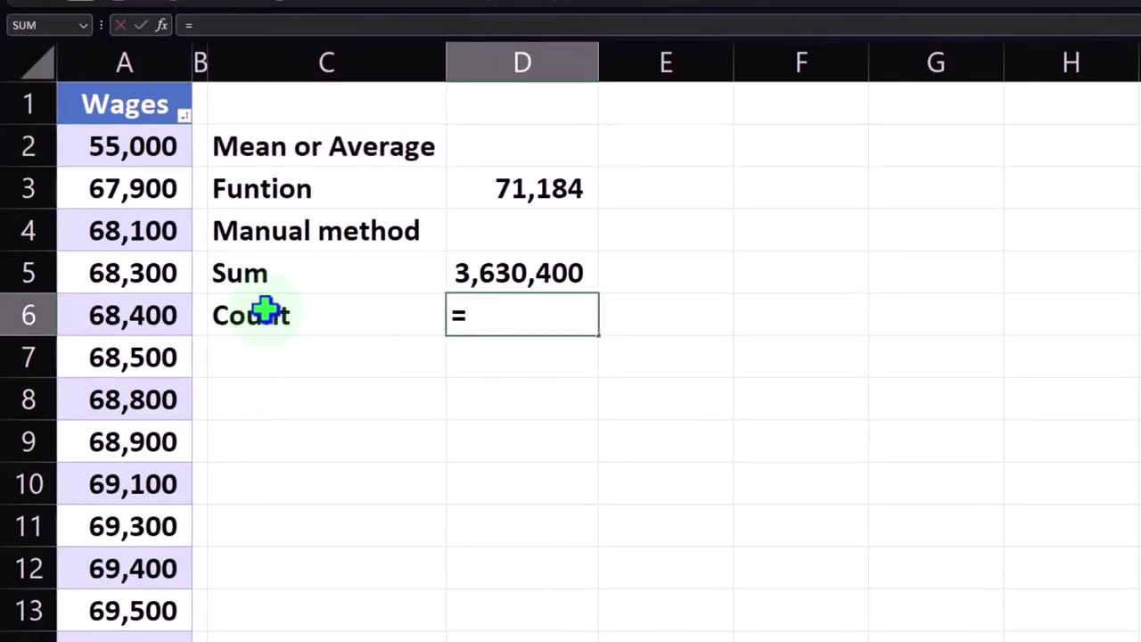
pyautogui.write('count(')
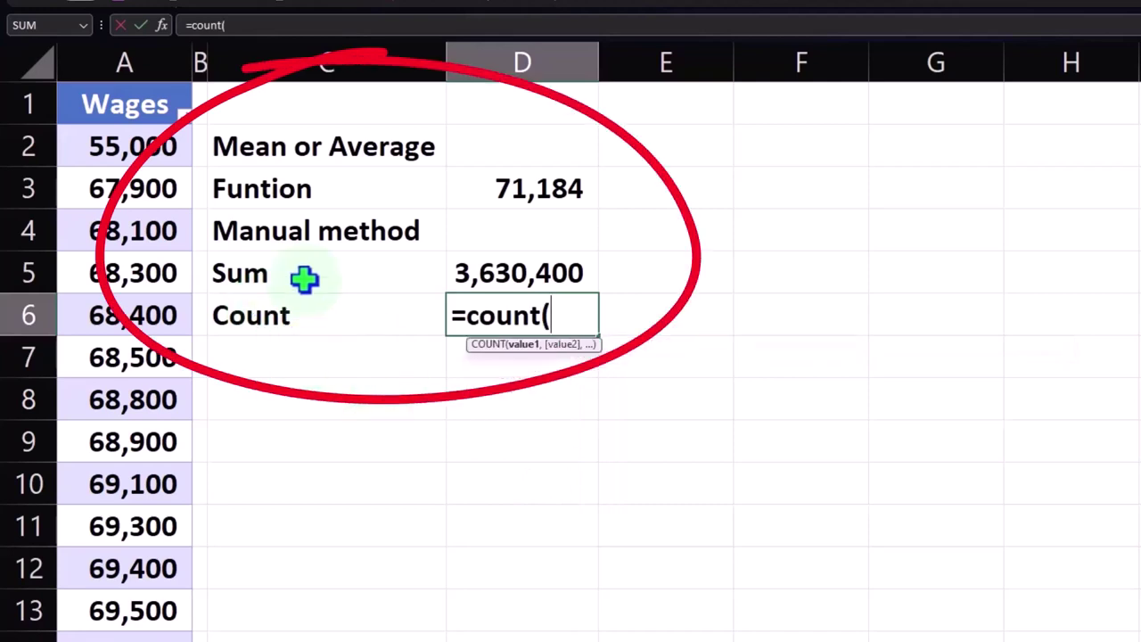
pyautogui.press('Left')
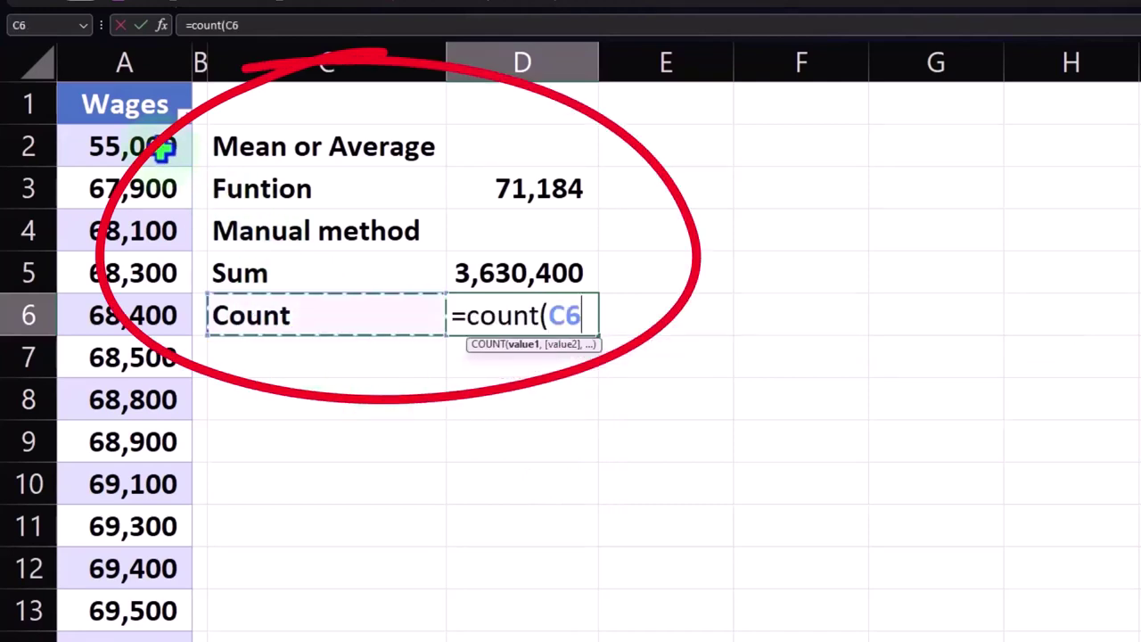
pyautogui.press('Left')
pyautogui.press('Left')
pyautogui.press('Up')
pyautogui.press('Up')
pyautogui.press('Up')
pyautogui.press('Up')
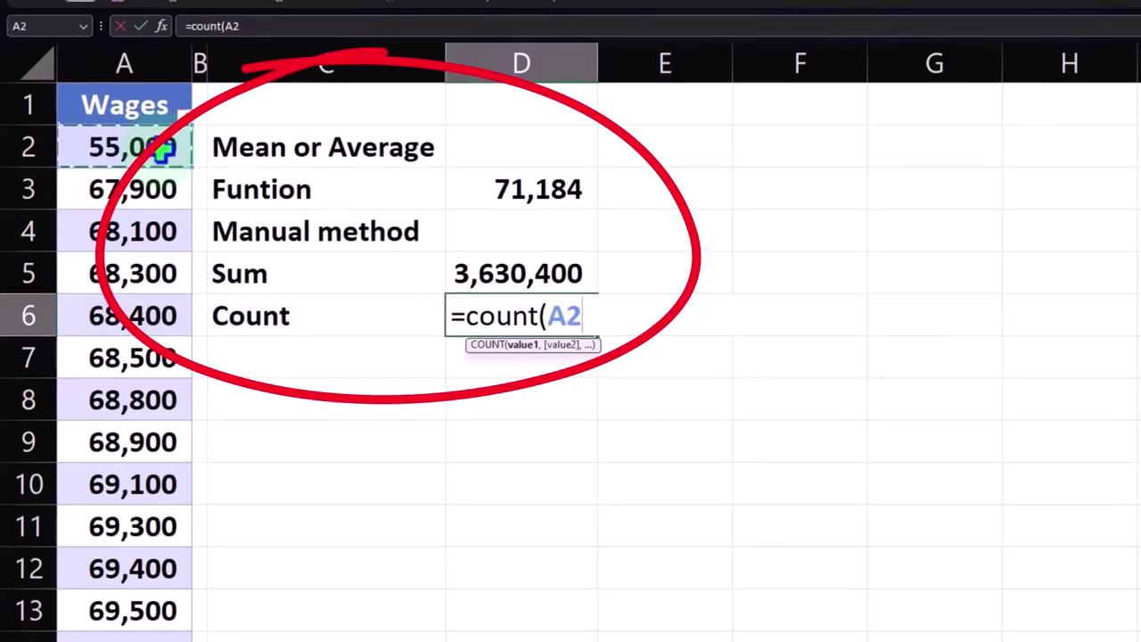
pyautogui.hotkey('ctrl', 'shift', 'Down')
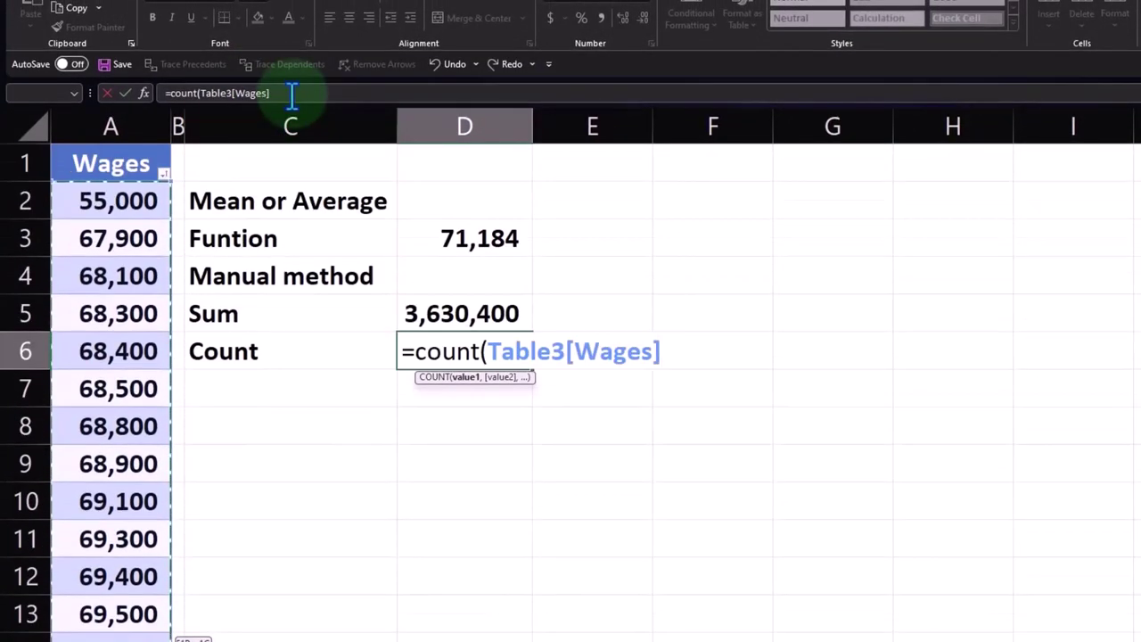
pyautogui.press('Return')
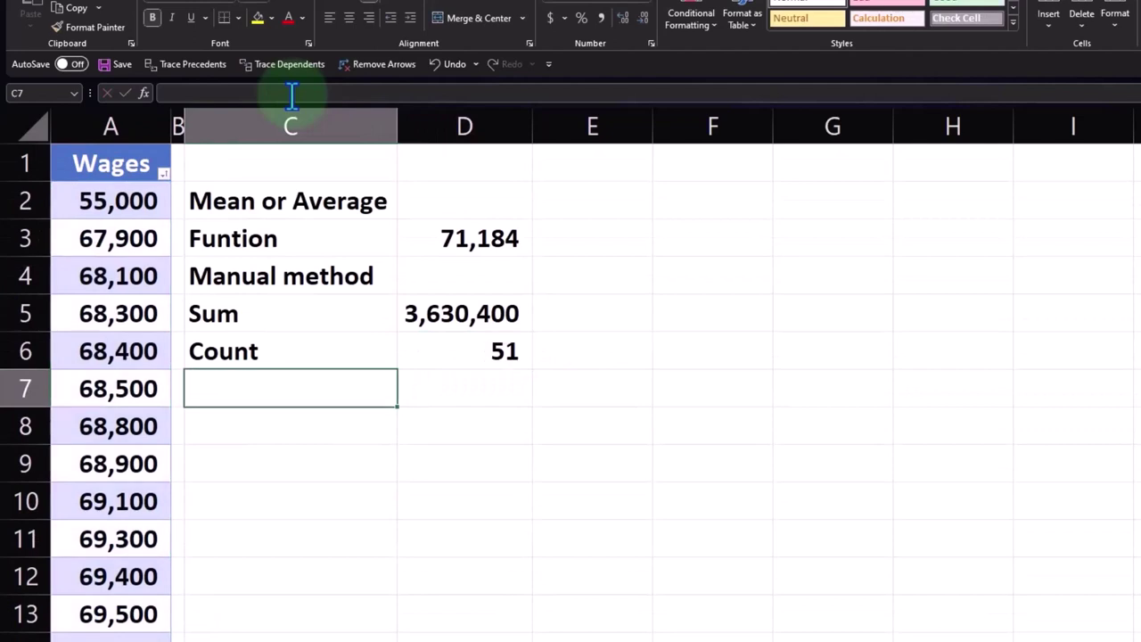
# Step: Label C7 'Devide' and divide the Sum in D5 by the Count in D6, giving 71,184
pyautogui.write('D')
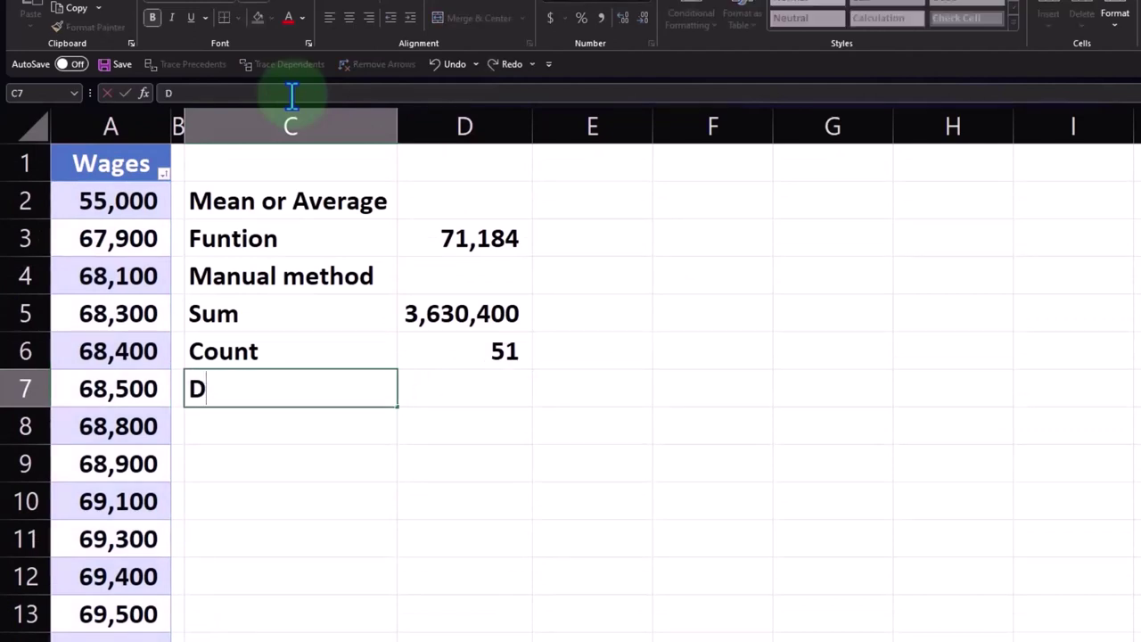
pyautogui.press('BackSpace')
pyautogui.write('Def')
pyautogui.press('BackSpace')
pyautogui.press('BackSpace')
pyautogui.press('BackSpace')
pyautogui.write('Dev')
pyautogui.write('ide')
pyautogui.press('Tab')
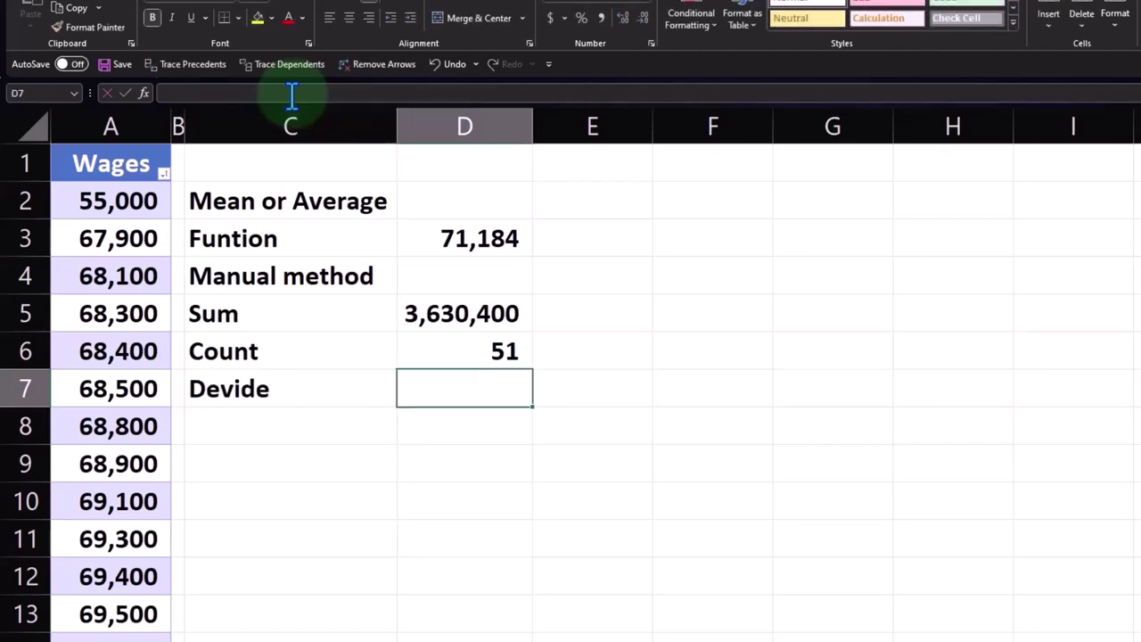
pyautogui.write('=')
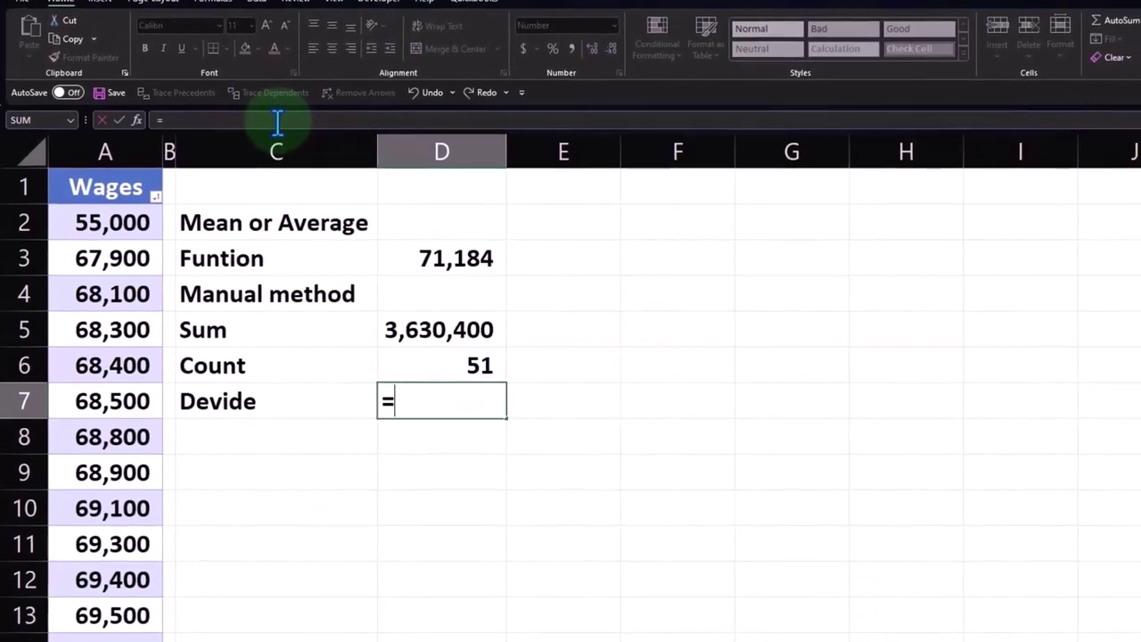
pyautogui.press('Up')
pyautogui.press('Up')
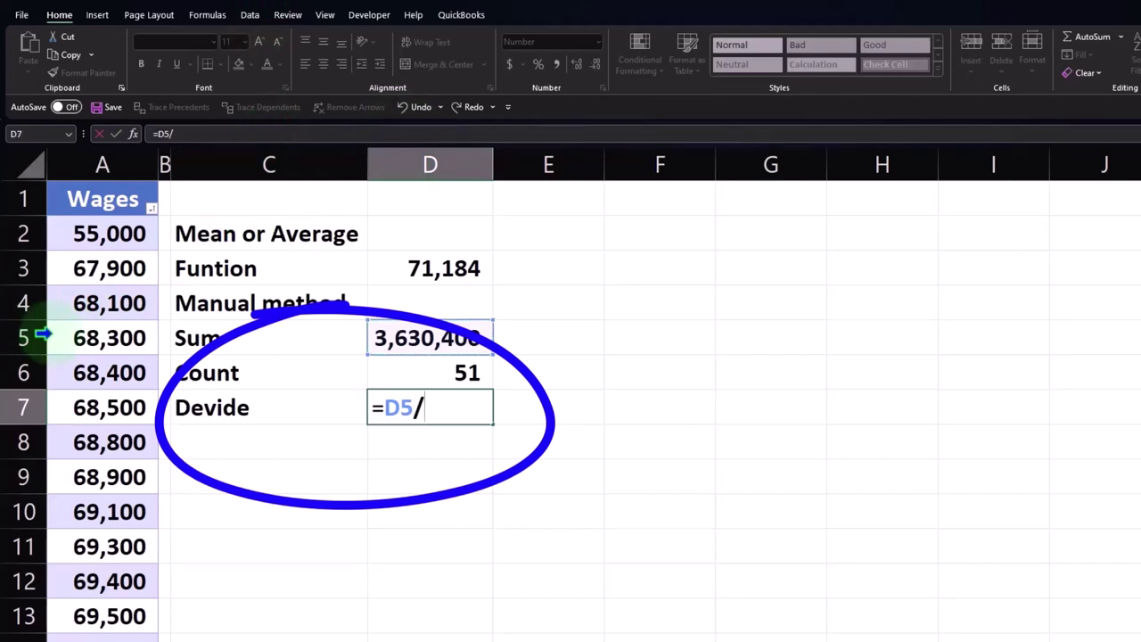
pyautogui.press('Up')
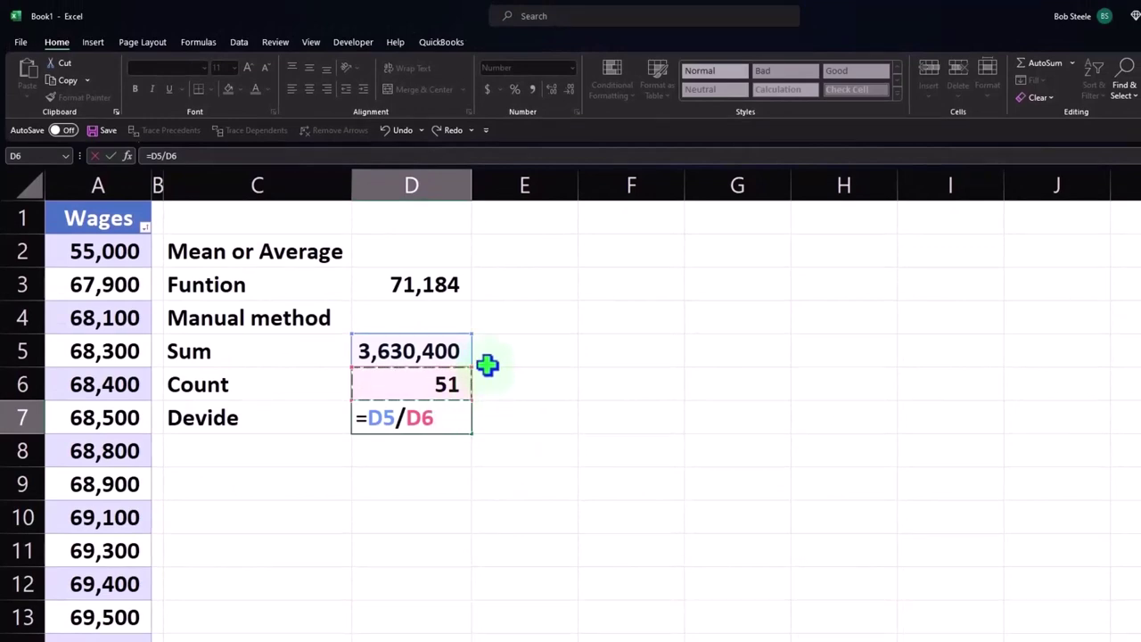
pyautogui.press('Return')
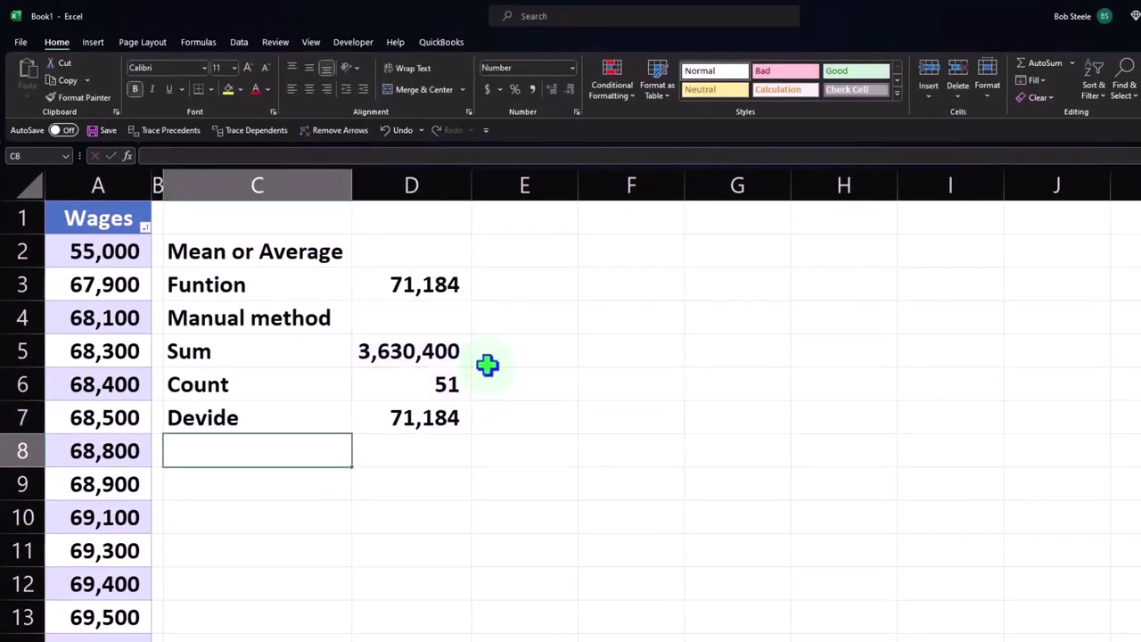
# Step: Indent the labels C4:C7 once, then indent Sum, Count and Devide (C5:C7) a second time
pyautogui.click(258, 319)
pyautogui.moveTo(258, 319); pyautogui.dragTo(260, 410)
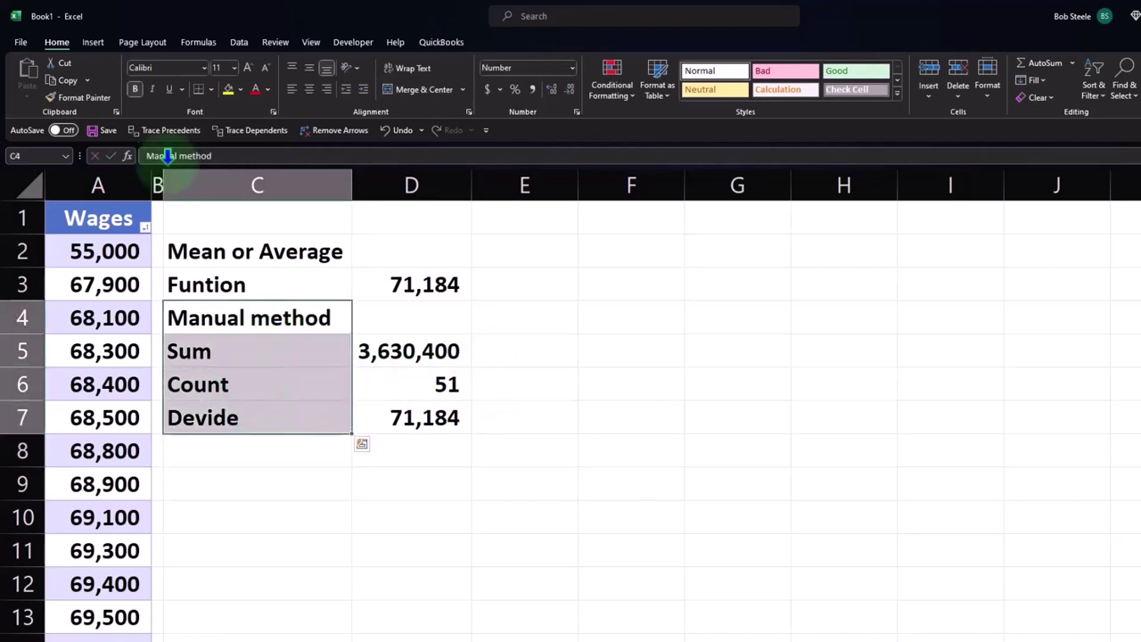
pyautogui.click(363, 90)
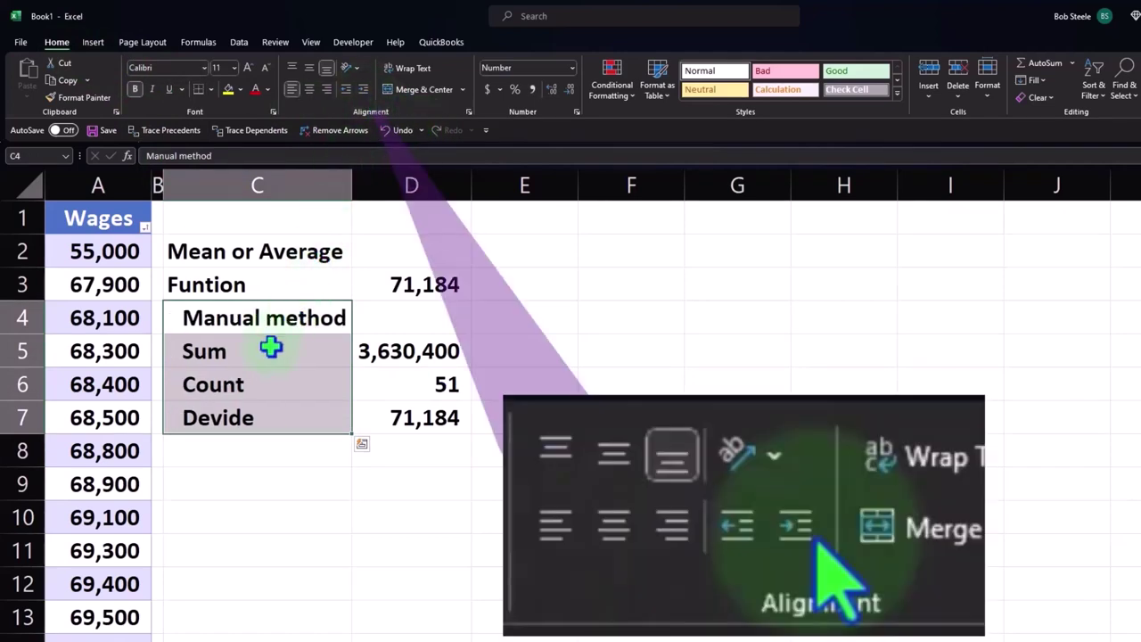
pyautogui.moveTo(273, 346); pyautogui.dragTo(270, 404)
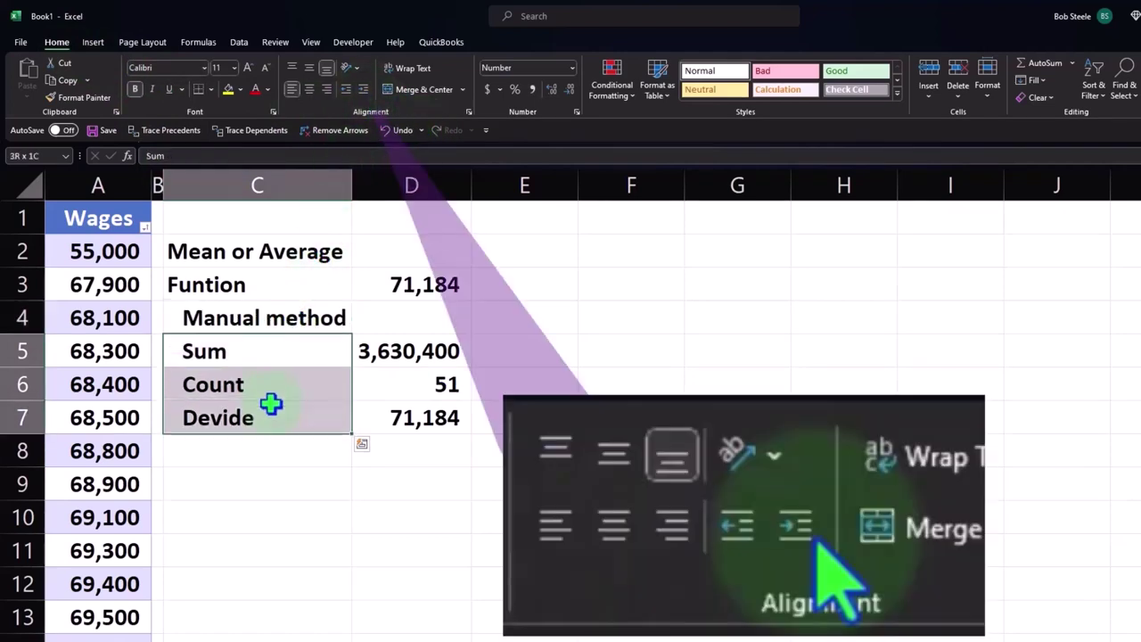
pyautogui.click(363, 89)
# Step: Rename the C7 label from Devide to Average
pyautogui.click(266, 424)
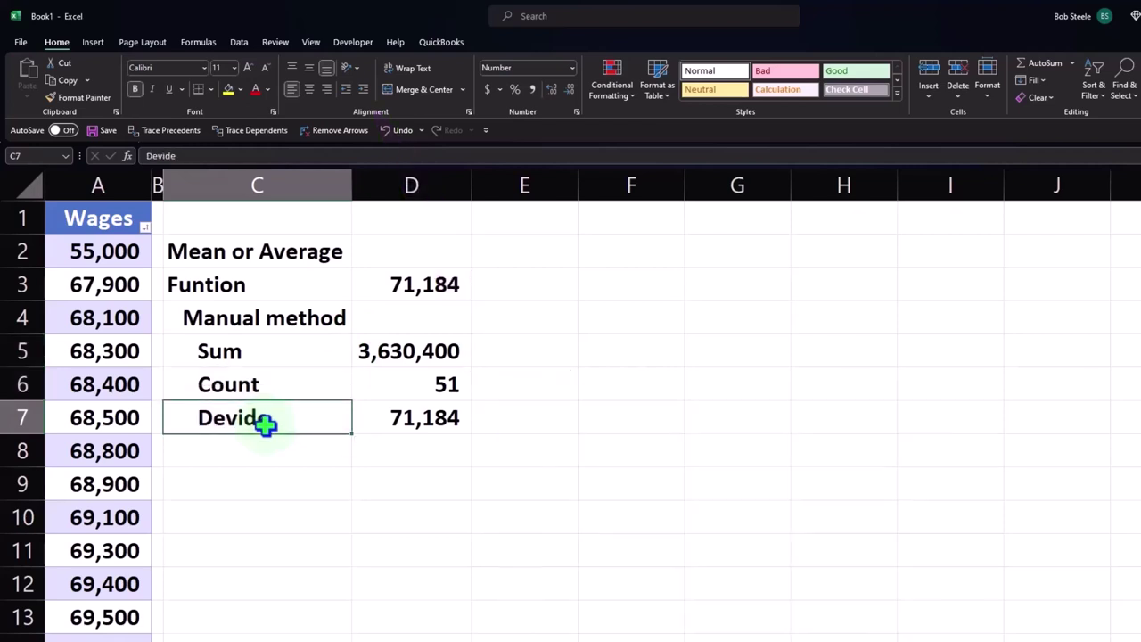
pyautogui.write('Average')
pyautogui.press('Return')
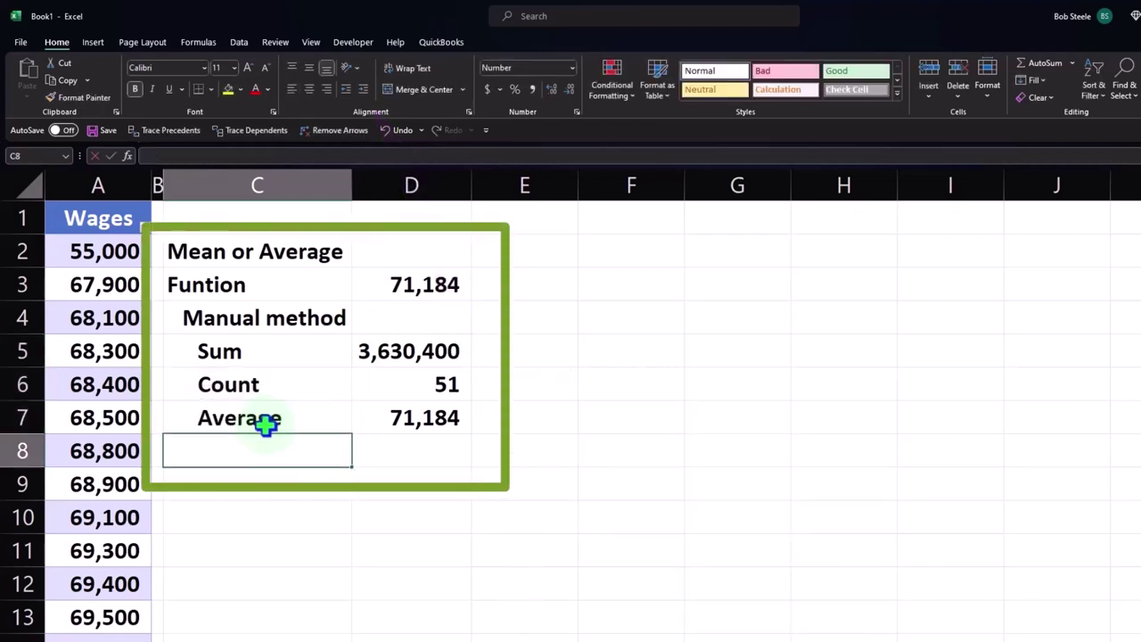
pyautogui.click(266, 424)
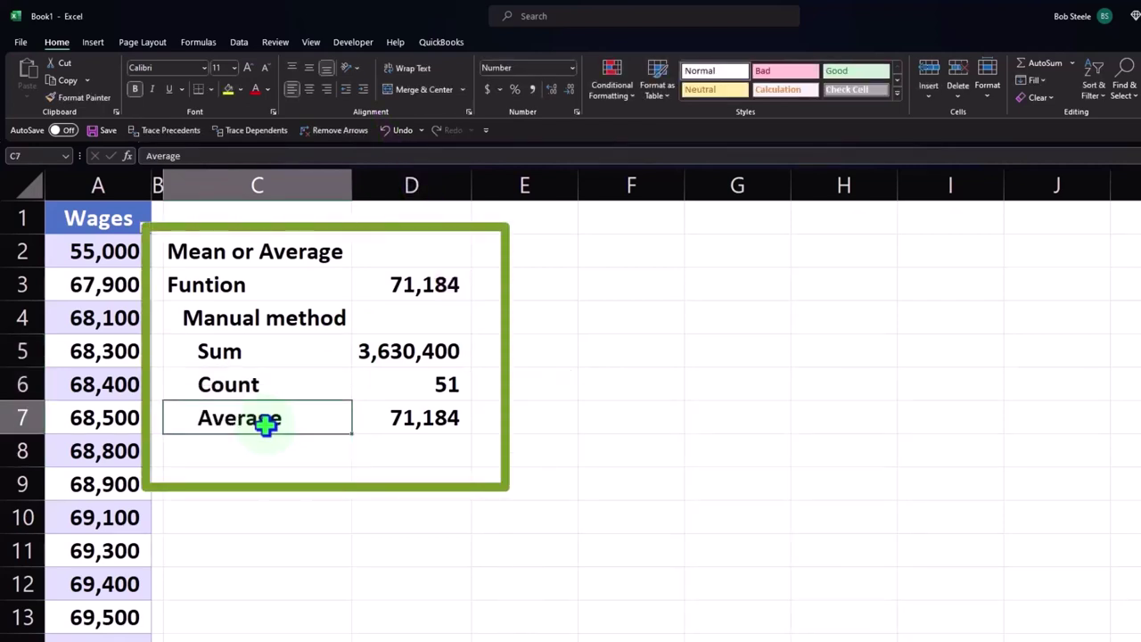
pyautogui.click(239, 489)
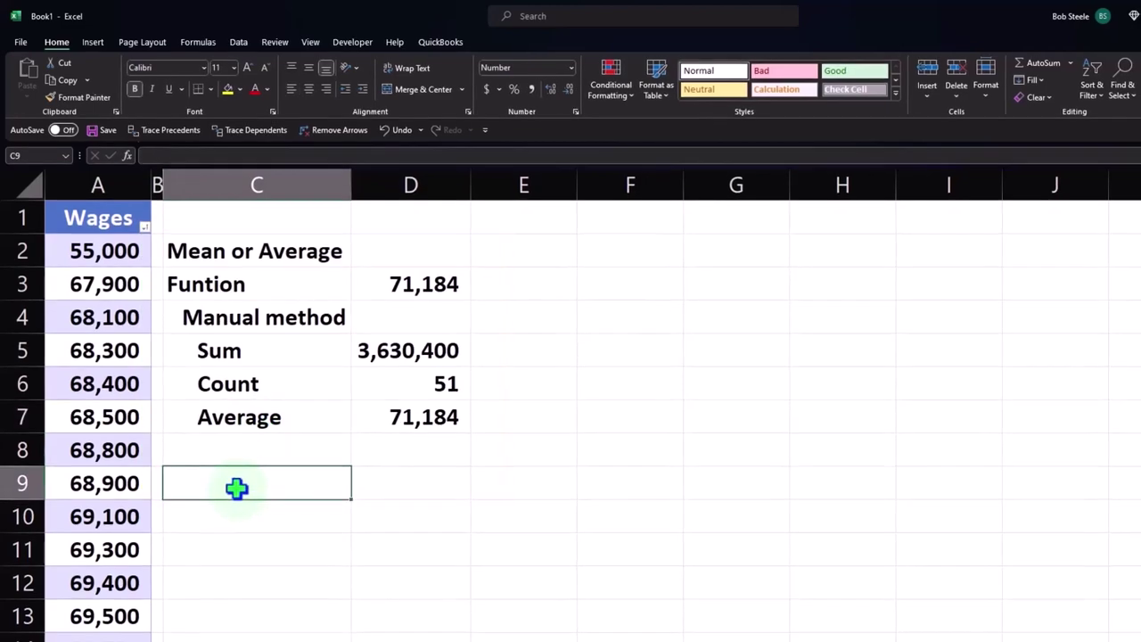
# Step: Label C9 'Median' and build =MEDIAN(Table3[Wages]) in D9 over the whole Wages column
pyautogui.write('Median')
pyautogui.press('Tab')
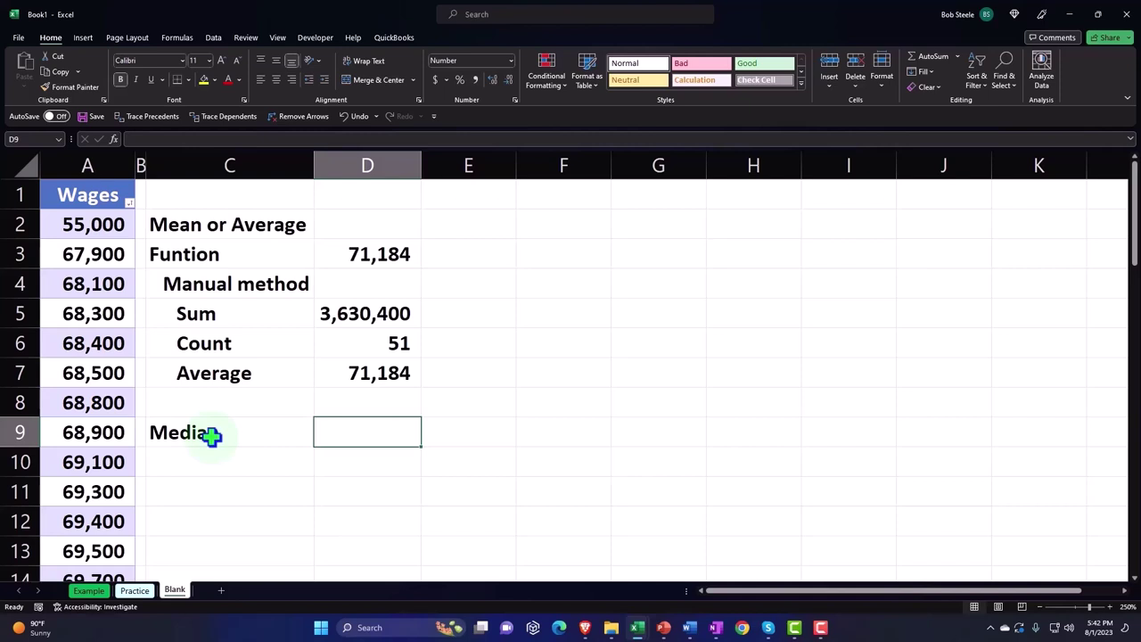
pyautogui.write('=')
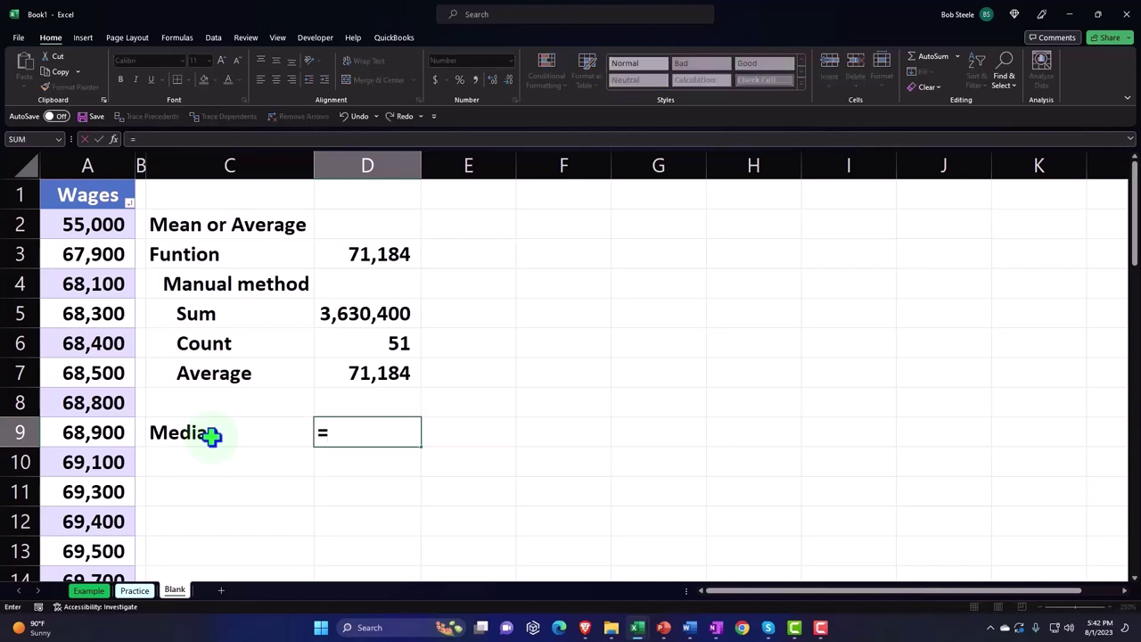
pyautogui.write('me')
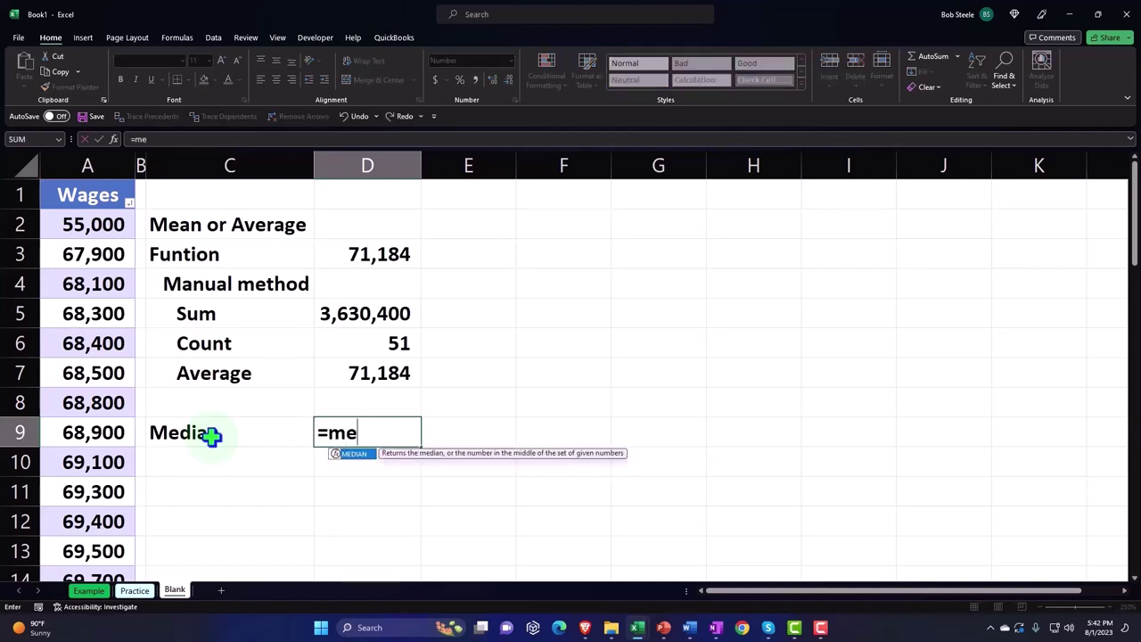
pyautogui.doubleClick(349, 457)
pyautogui.press('Up')
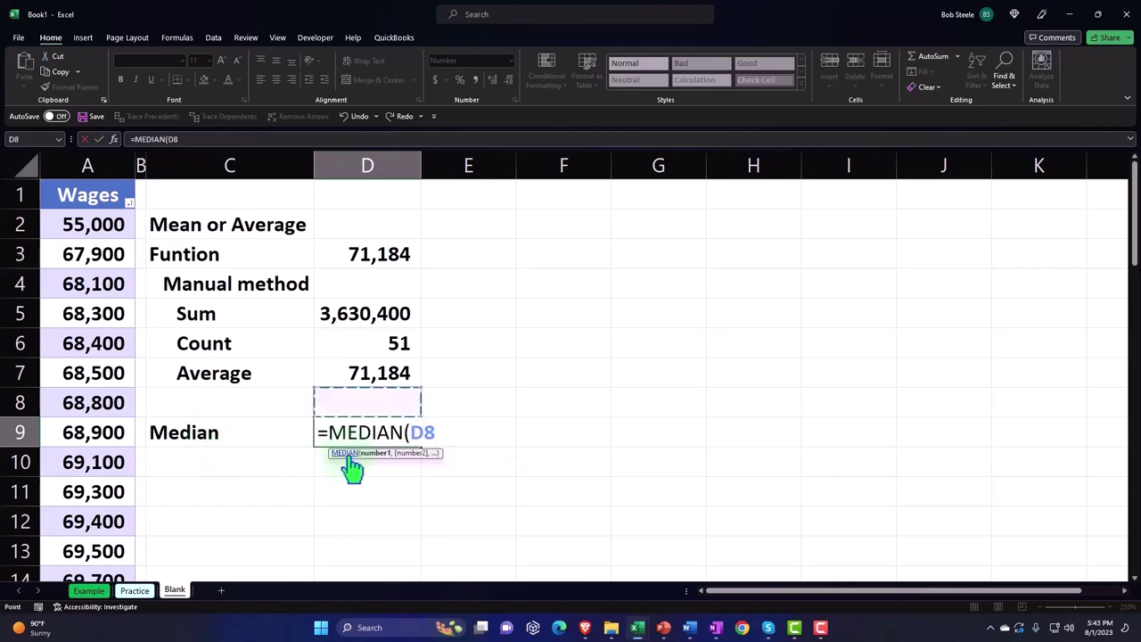
pyautogui.press('Up')
pyautogui.press('Up')
pyautogui.press('Up')
pyautogui.press('Up')
pyautogui.press('Left')
pyautogui.press('Left')
pyautogui.press('Left')
pyautogui.press('Up')
pyautogui.press('Up')
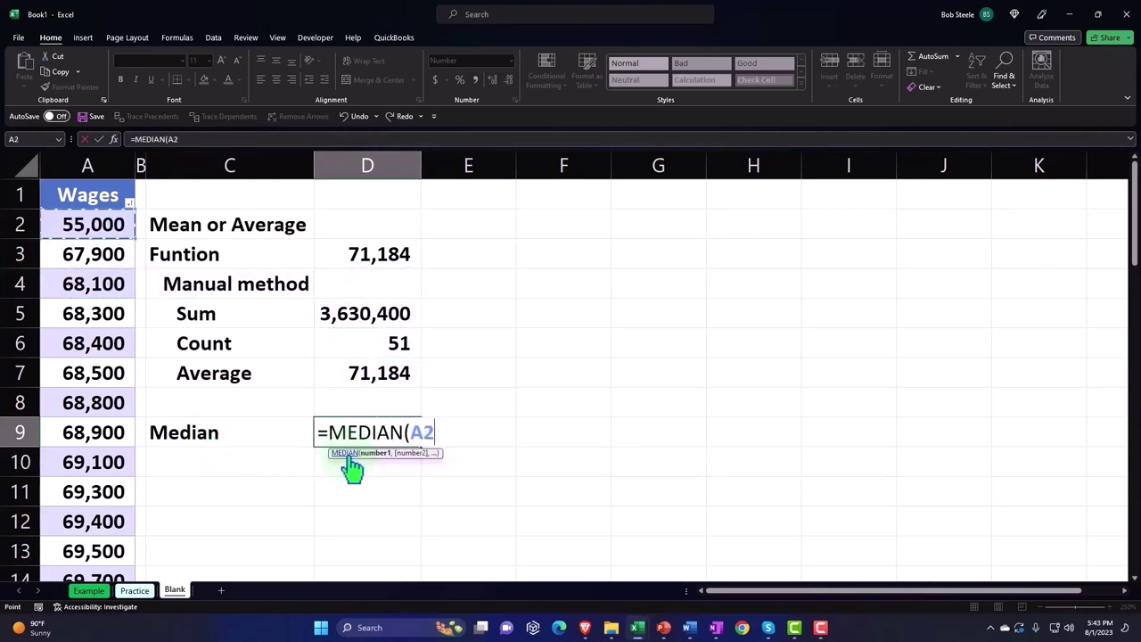
pyautogui.hotkey('ctrl', 'shift', 'Down')
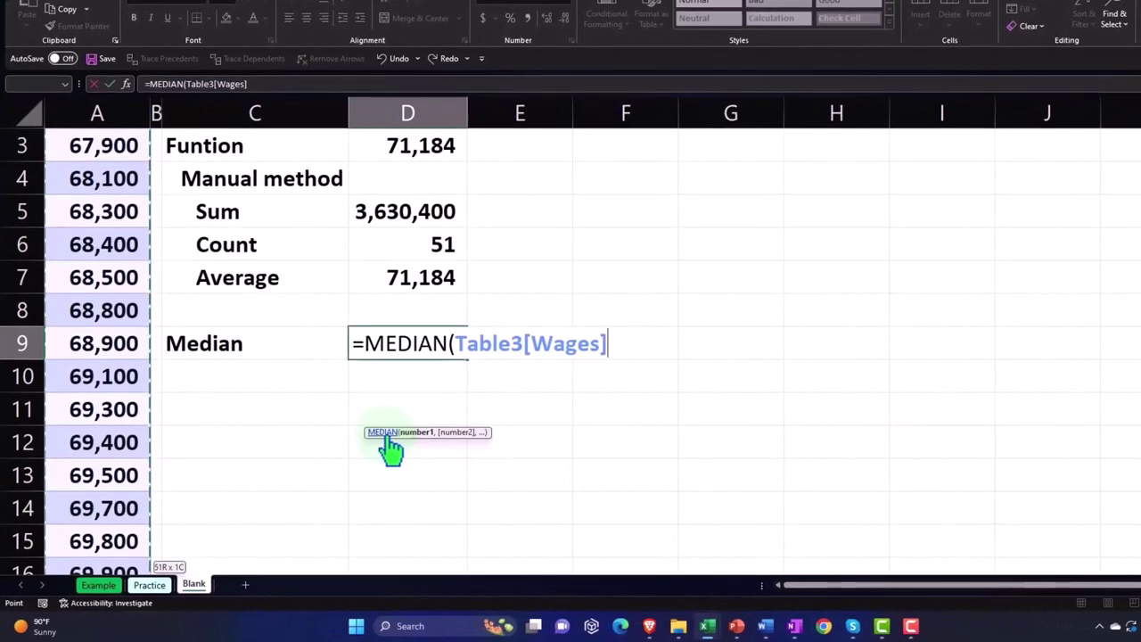
# Step: Confirm the median of 70,900 in D9 and enter the label 'Manual' in C10
pyautogui.press('Return')
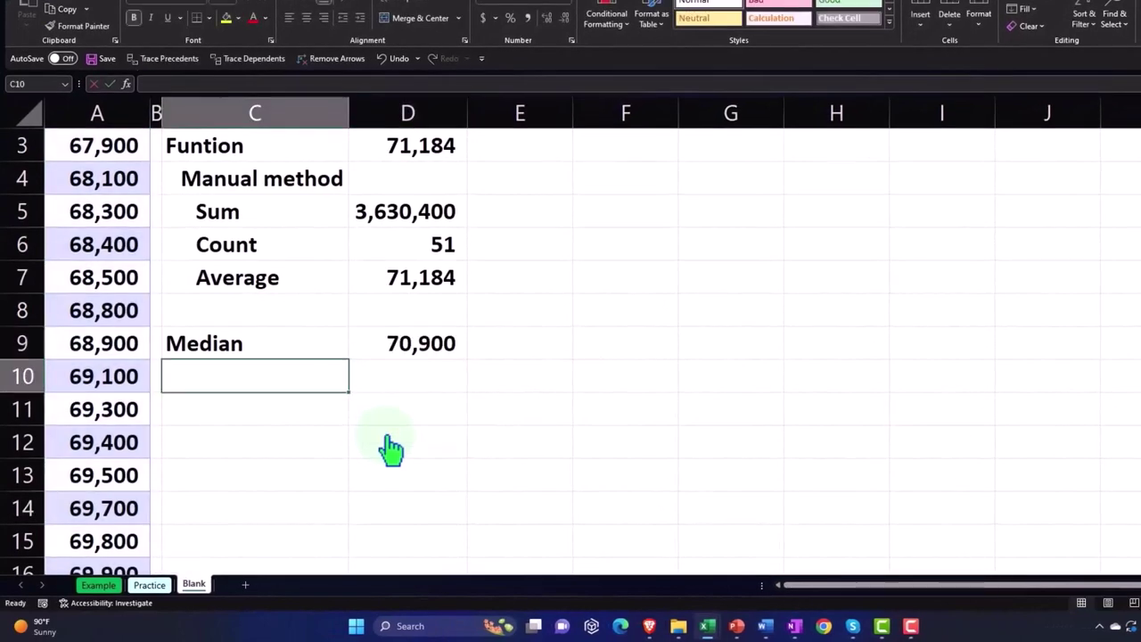
pyautogui.write('Mo')
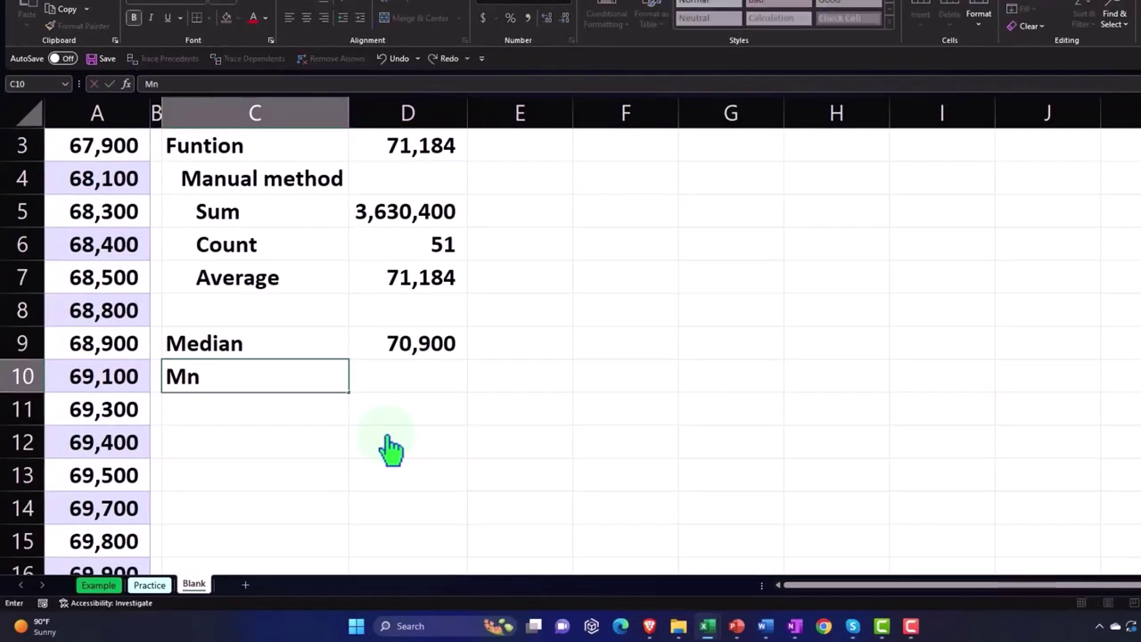
pyautogui.press('BackSpace')
pyautogui.press('BackSpace')
pyautogui.write('a')
pyautogui.press('BackSpace')
pyautogui.write('=a')
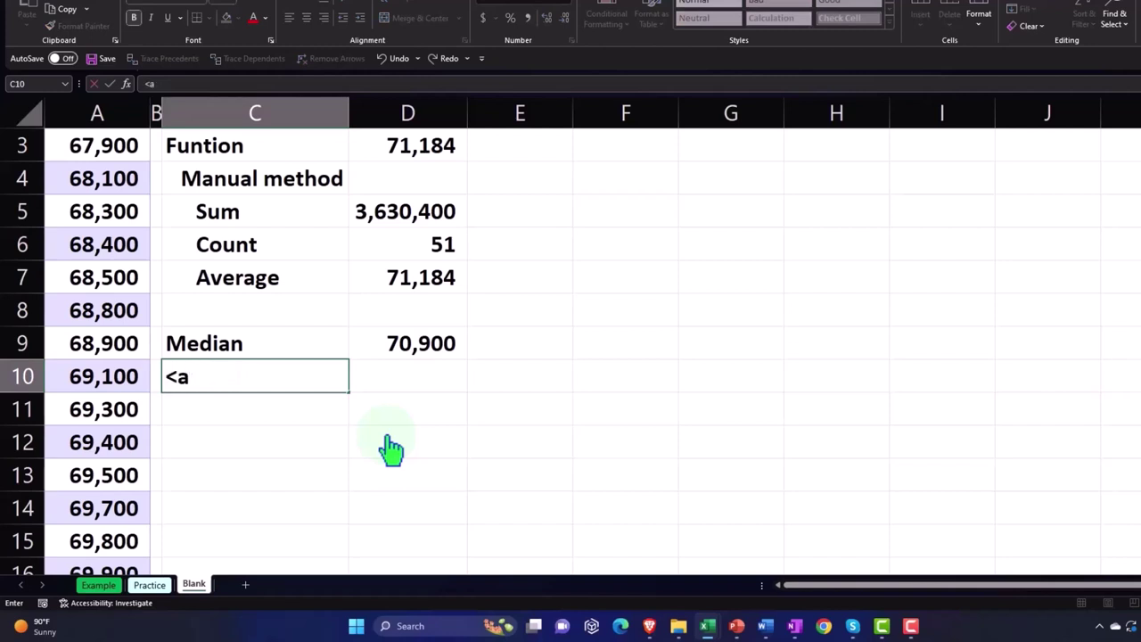
pyautogui.write('m')
pyautogui.press('BackSpace')
pyautogui.press('BackSpace')
pyautogui.press('BackSpace')
pyautogui.write('Ma')
pyautogui.press('Tab')
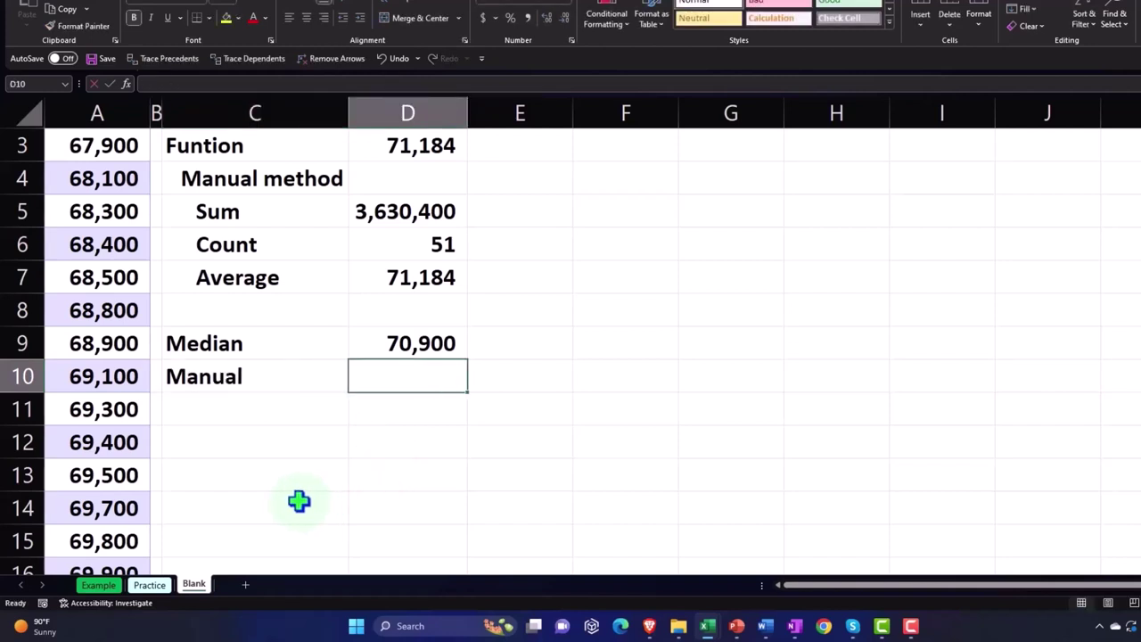
pyautogui.scroll(-1, 299, 501)
pyautogui.scroll(2, 77, 191)
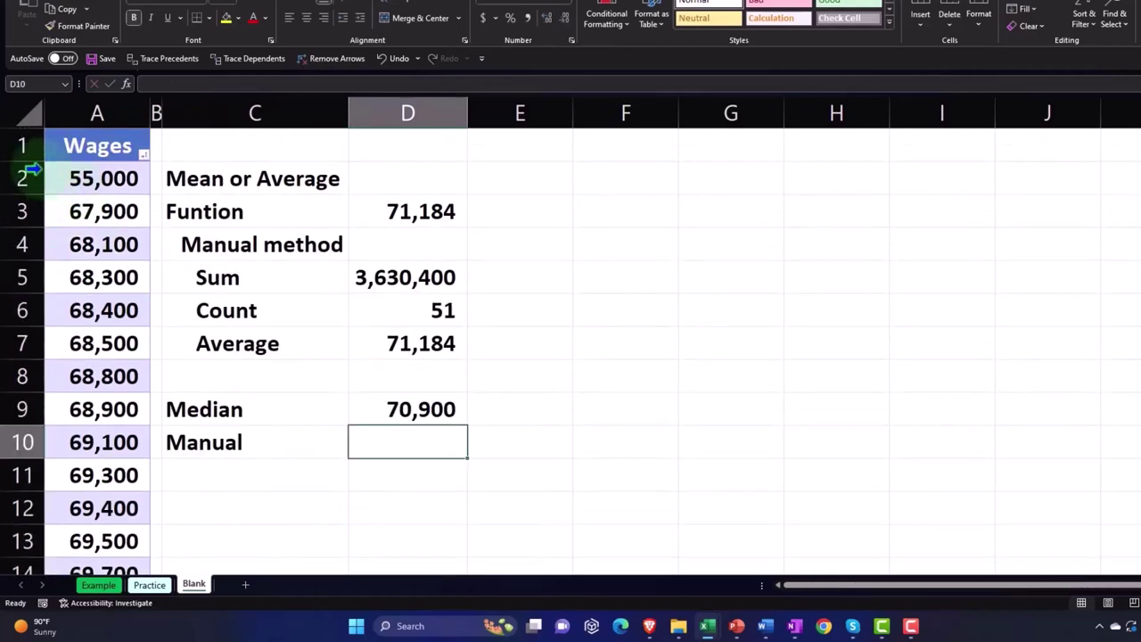
pyautogui.scroll(-3, 62, 284)
pyautogui.scroll(3, 115, 356)
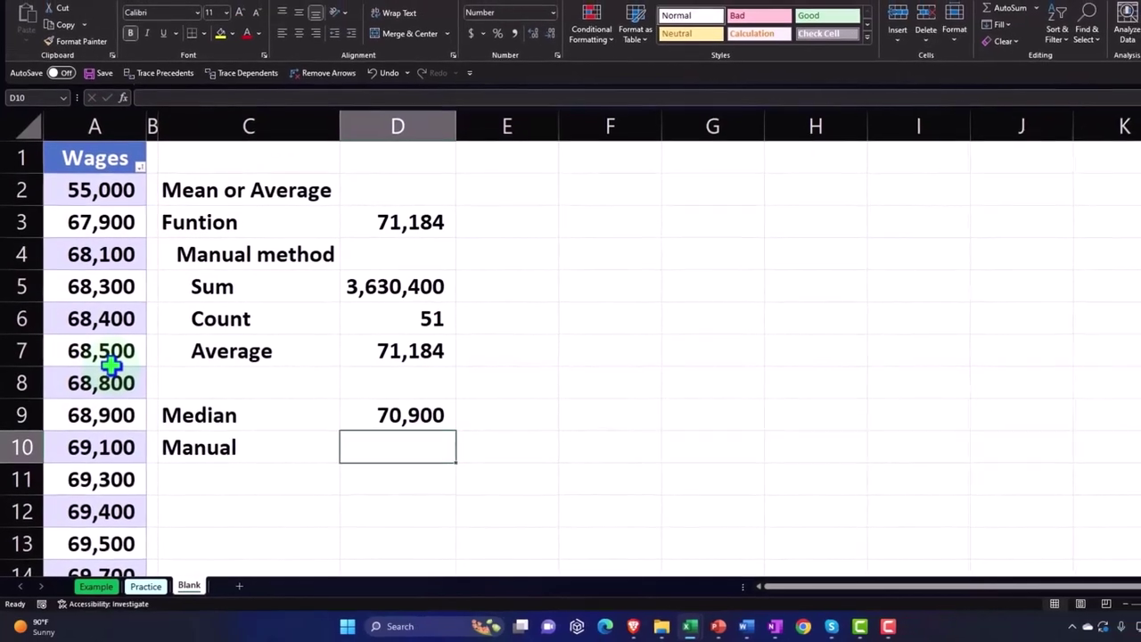
pyautogui.scroll(-2, 110, 363)
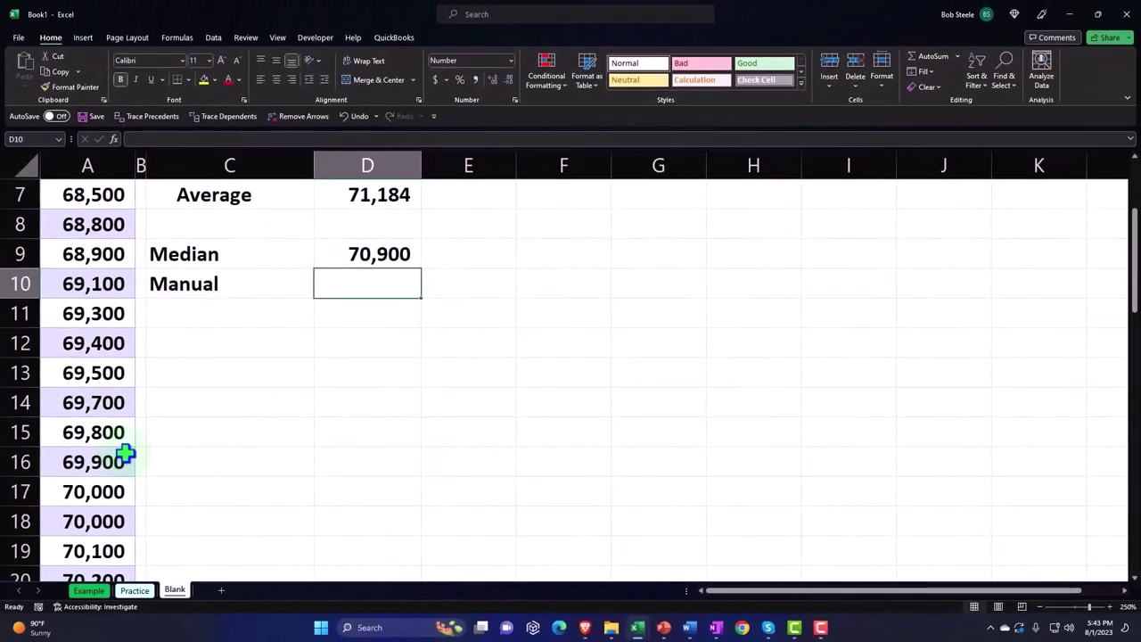
pyautogui.scroll(-1, 128, 453)
pyautogui.scroll(-1, 127, 453)
pyautogui.scroll(-2, 128, 451)
pyautogui.scroll(-1, 127, 451)
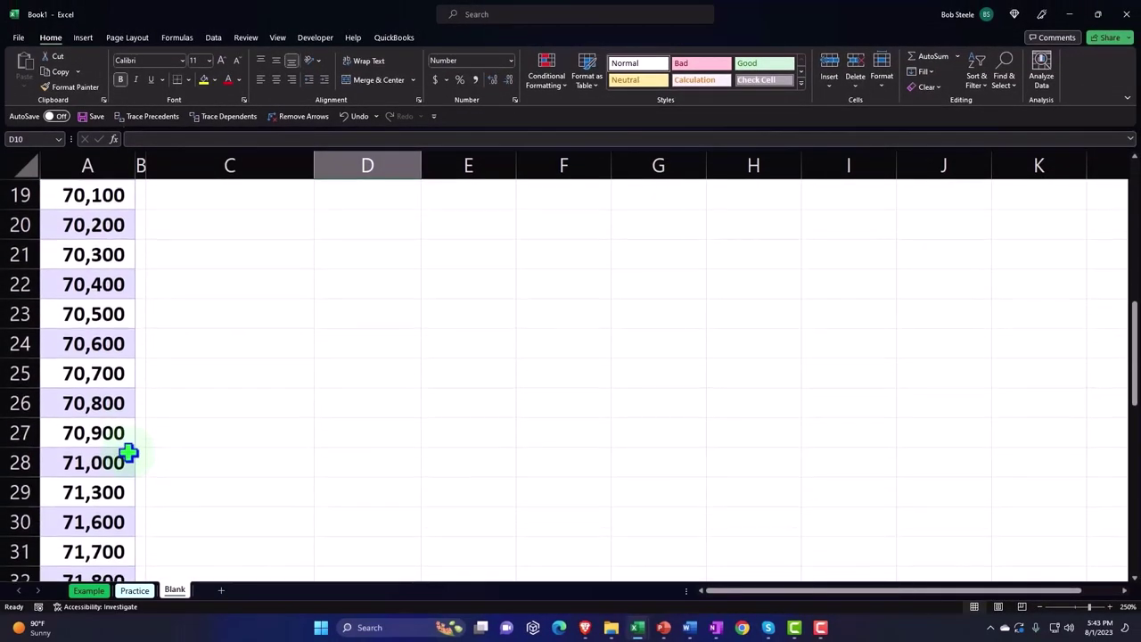
pyautogui.click(114, 433)
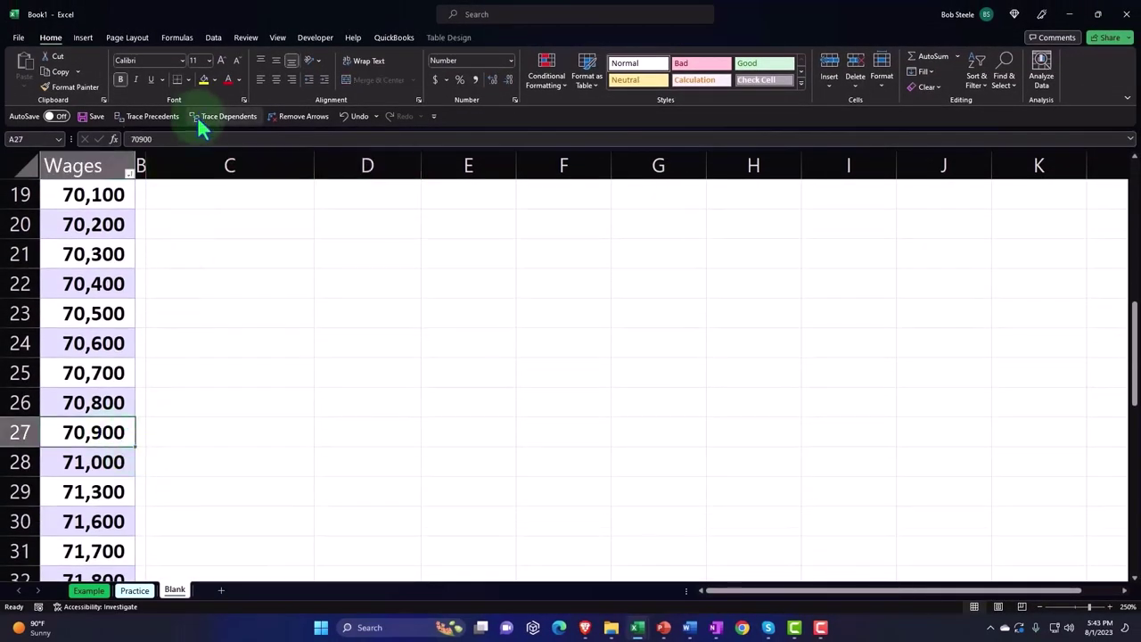
pyautogui.click(204, 79)
pyautogui.scroll(-2, 241, 406)
pyautogui.moveTo(113, 285)
pyautogui.mouseDown()
pyautogui.moveTo(98, 364)
pyautogui.moveTo(100, 606)
pyautogui.moveTo(94, 545)
pyautogui.mouseUp()
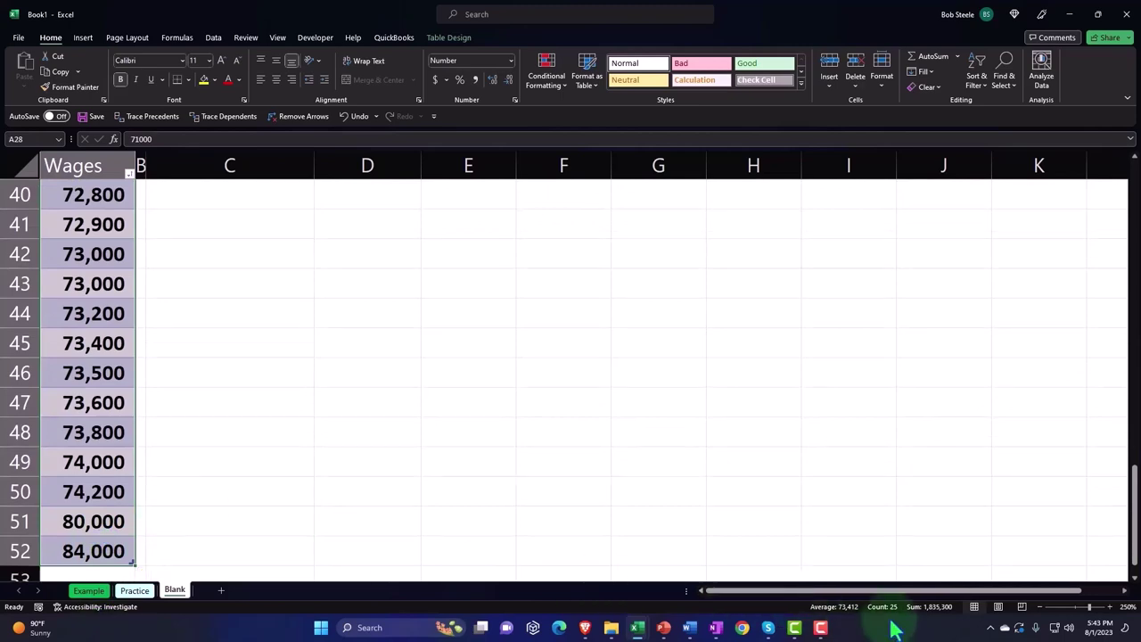
pyautogui.scroll(6, 349, 355)
pyautogui.scroll(1, 168, 418)
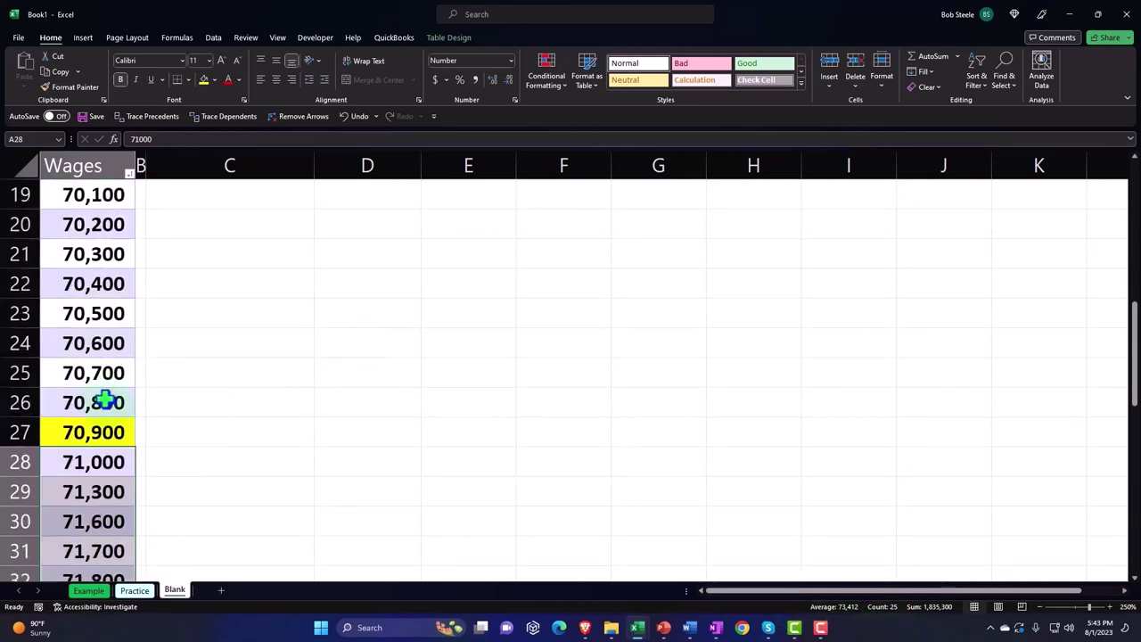
pyautogui.moveTo(102, 400)
pyautogui.mouseDown()
pyautogui.moveTo(80, 56)
pyautogui.moveTo(83, 224)
pyautogui.mouseUp()
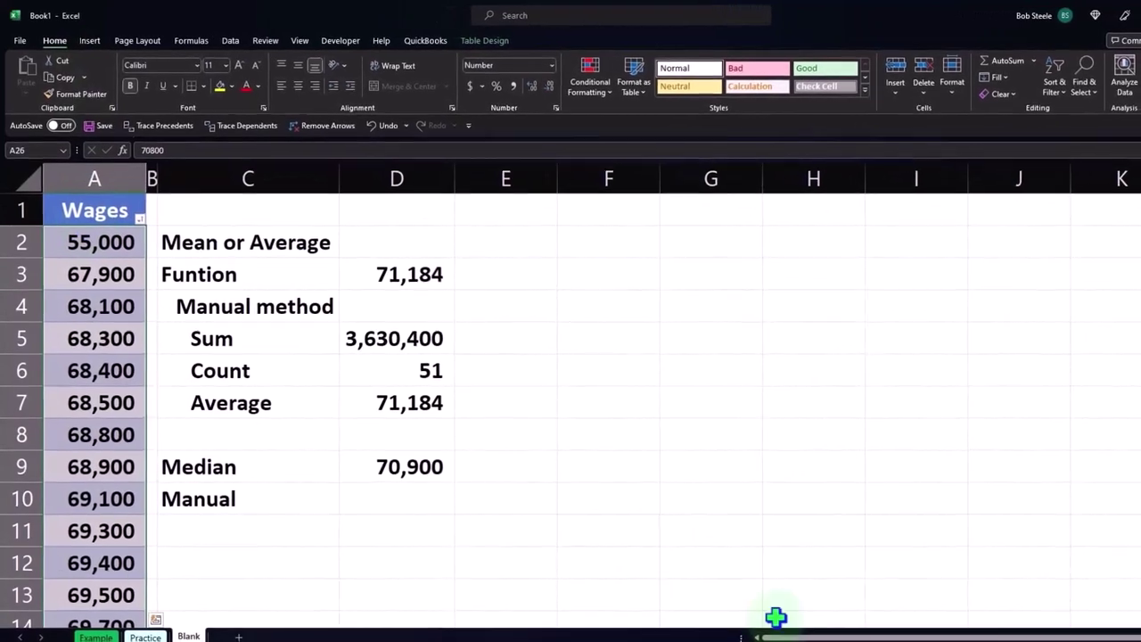
# Step: Make D10 reference the middle sorted wage in A27, showing 70,900
pyautogui.click(418, 495)
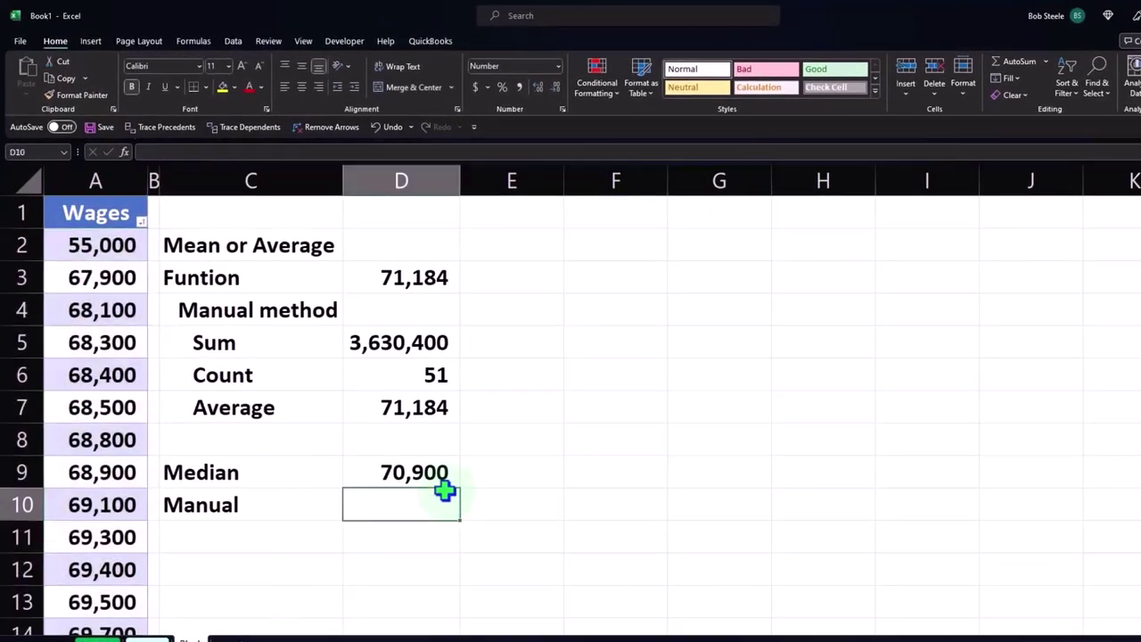
pyautogui.write('+')
pyautogui.scroll(-3, 418, 495)
pyautogui.scroll(-1, 415, 491)
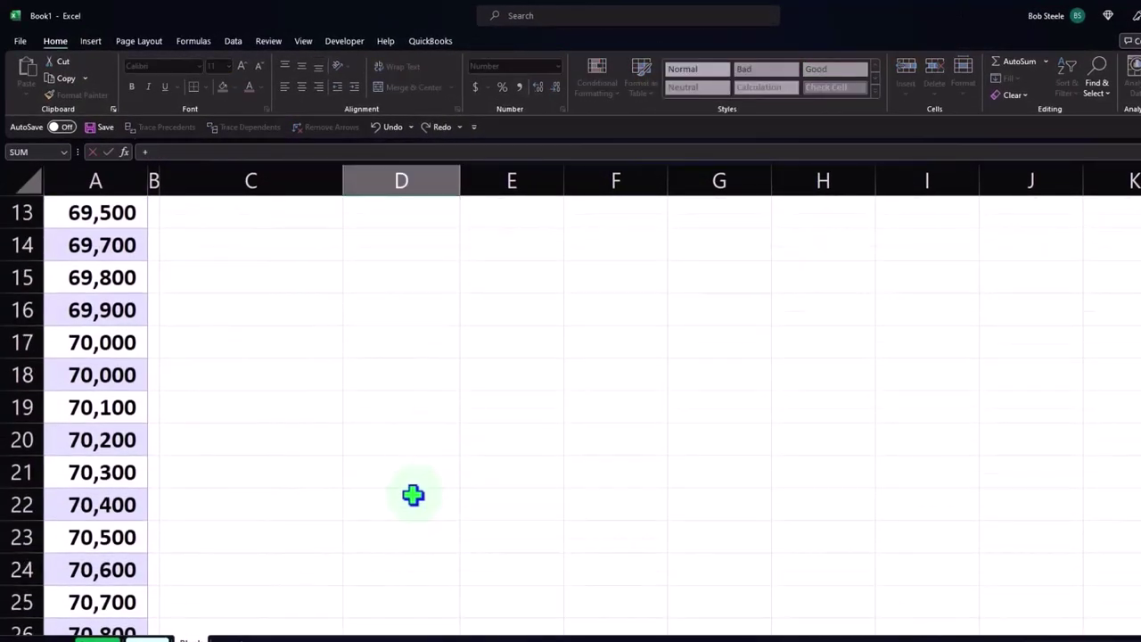
pyautogui.scroll(-2, 410, 491)
pyautogui.click(133, 465)
pyautogui.press('Return')
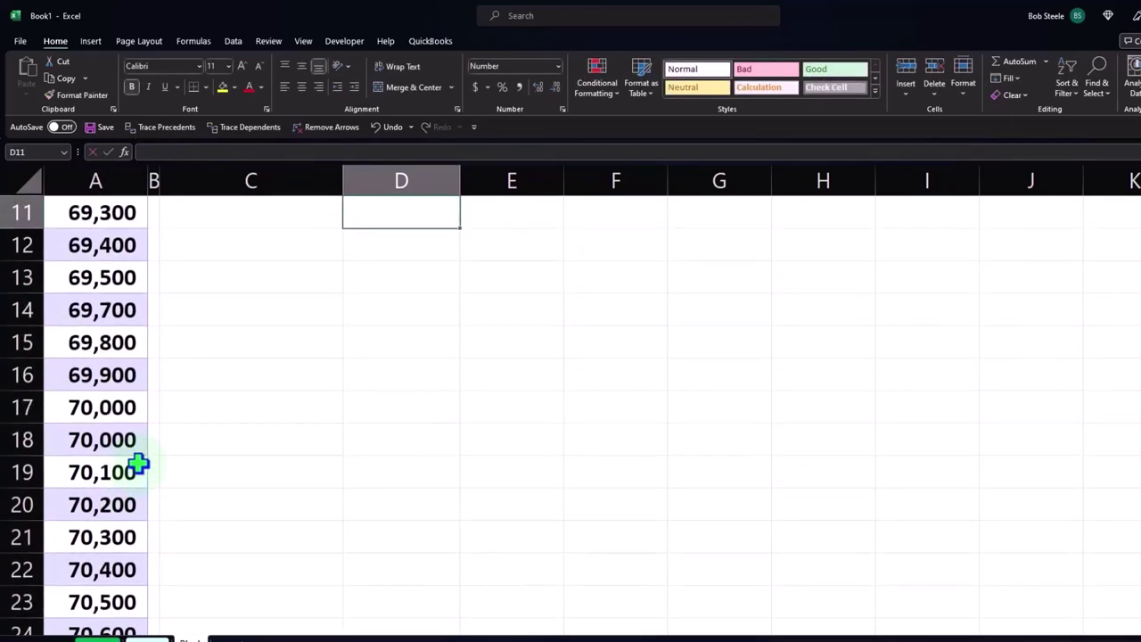
pyautogui.scroll(3, 543, 535)
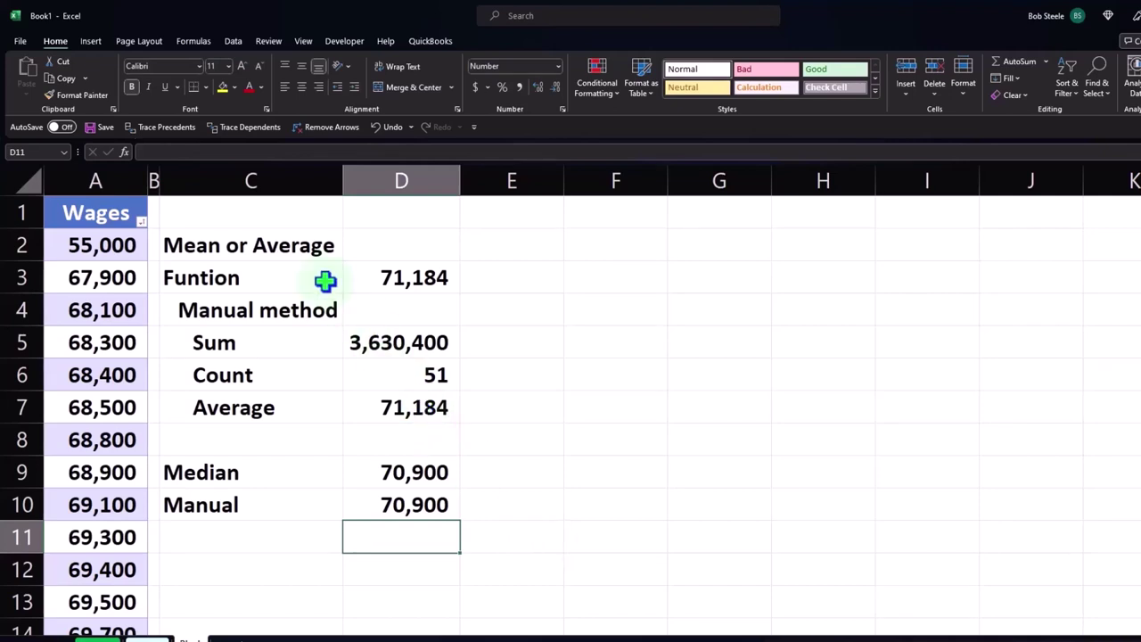
# Step: Fill the C2:D10 statistics block with a custom light cyan colour
pyautogui.moveTo(259, 250)
pyautogui.mouseDown()
pyautogui.moveTo(415, 473)
pyautogui.moveTo(408, 504)
pyautogui.mouseUp()
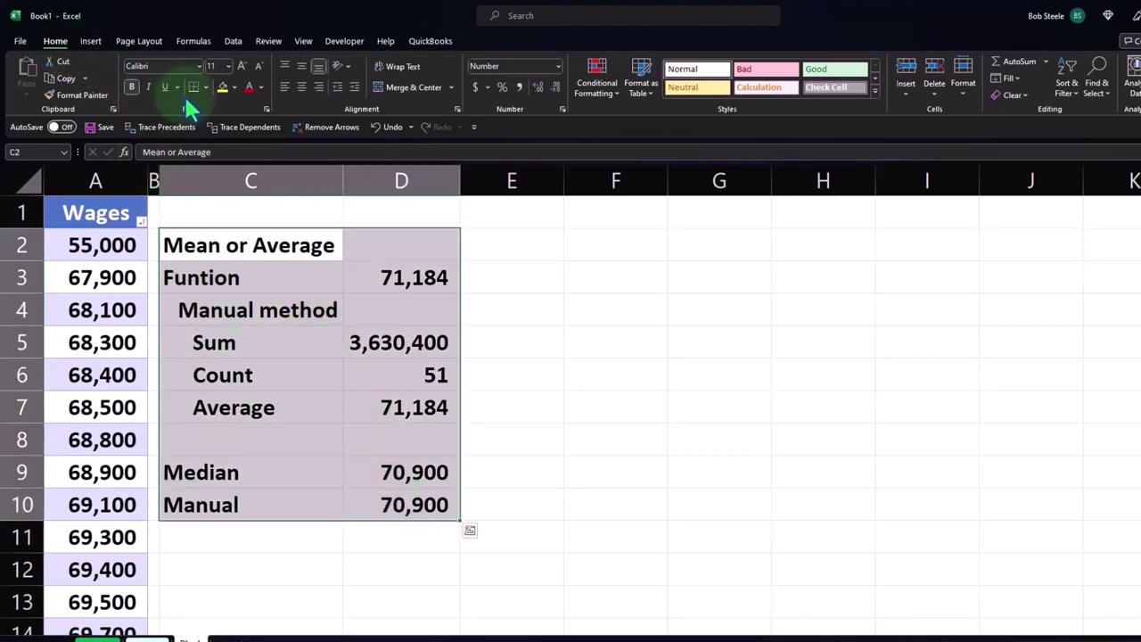
pyautogui.click(234, 88)
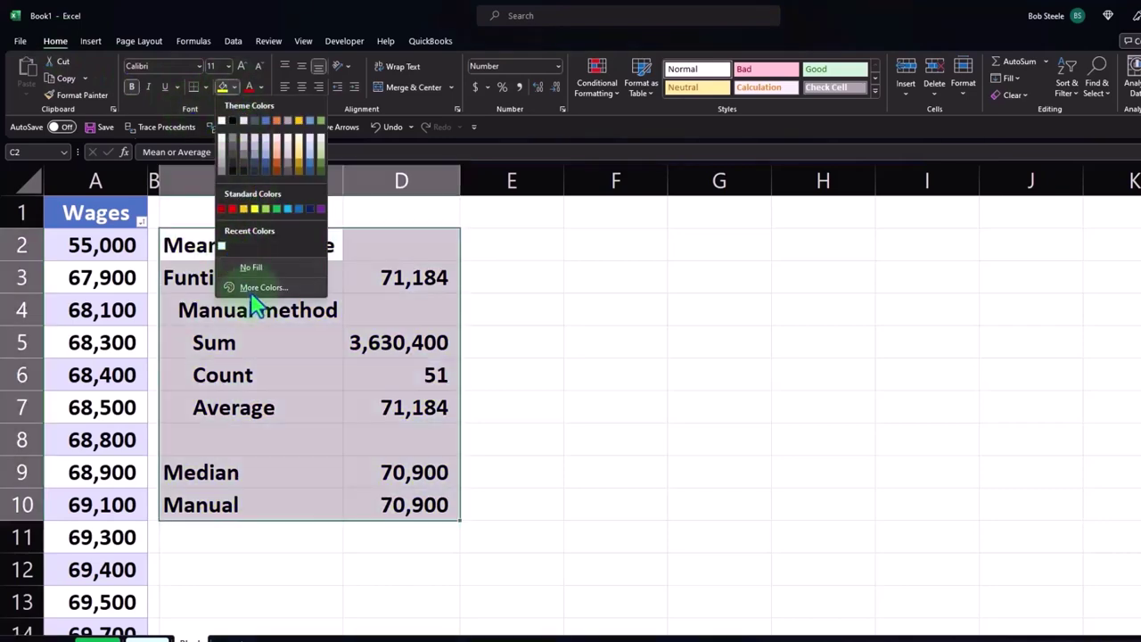
pyautogui.click(258, 287)
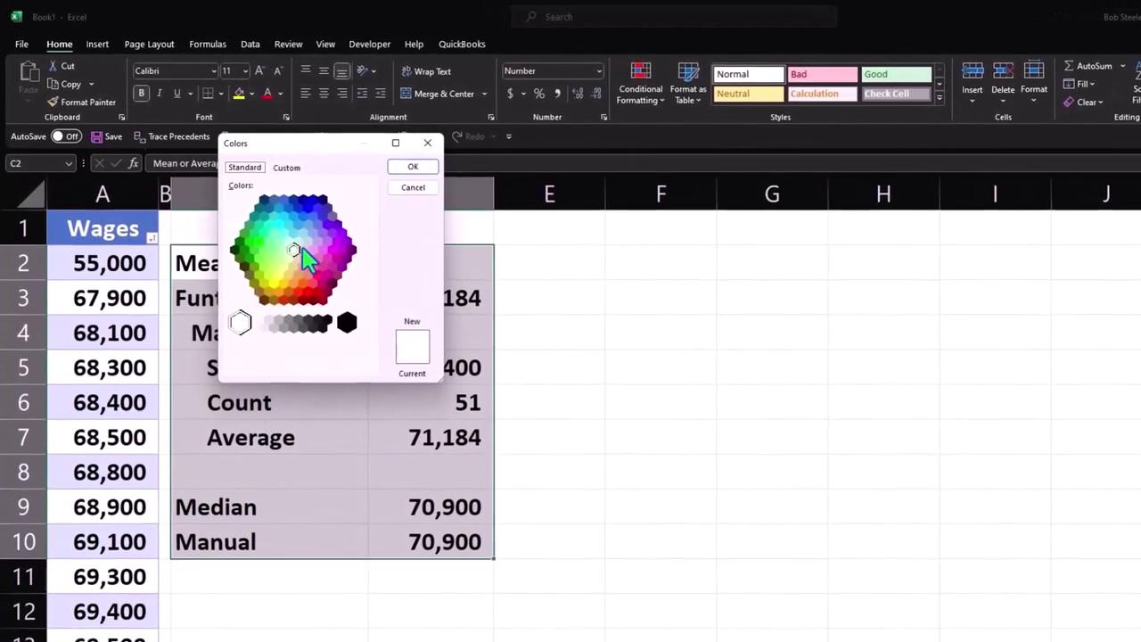
pyautogui.click(276, 232)
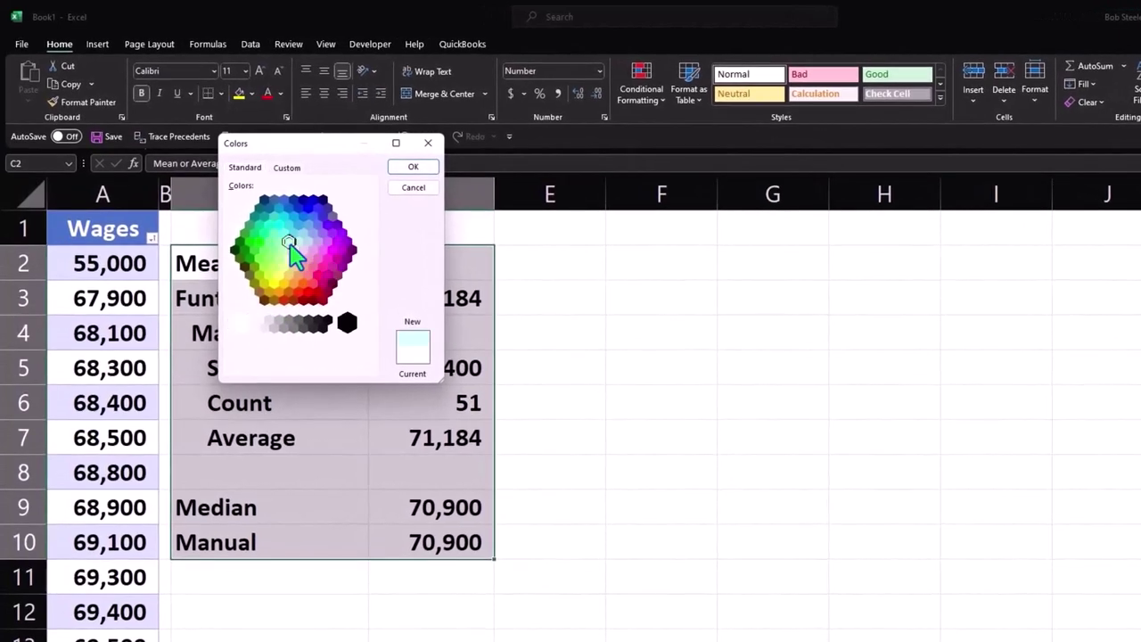
pyautogui.click(406, 168)
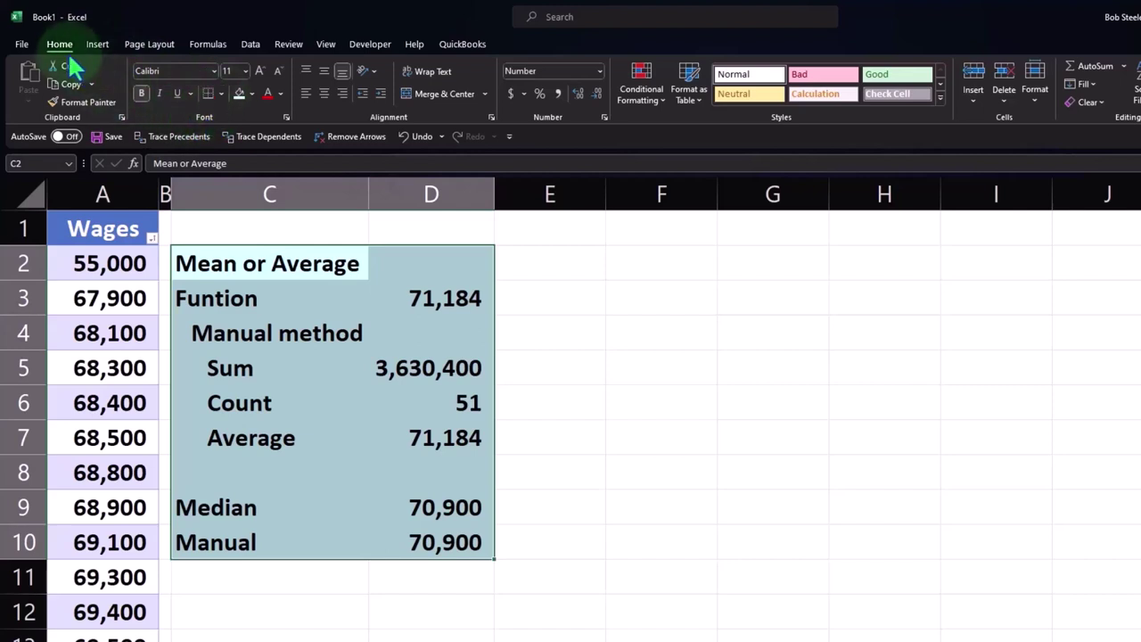
# Step: Apply All Borders to every cell of the shaded C2:D10 statistics block
pyautogui.click(221, 92)
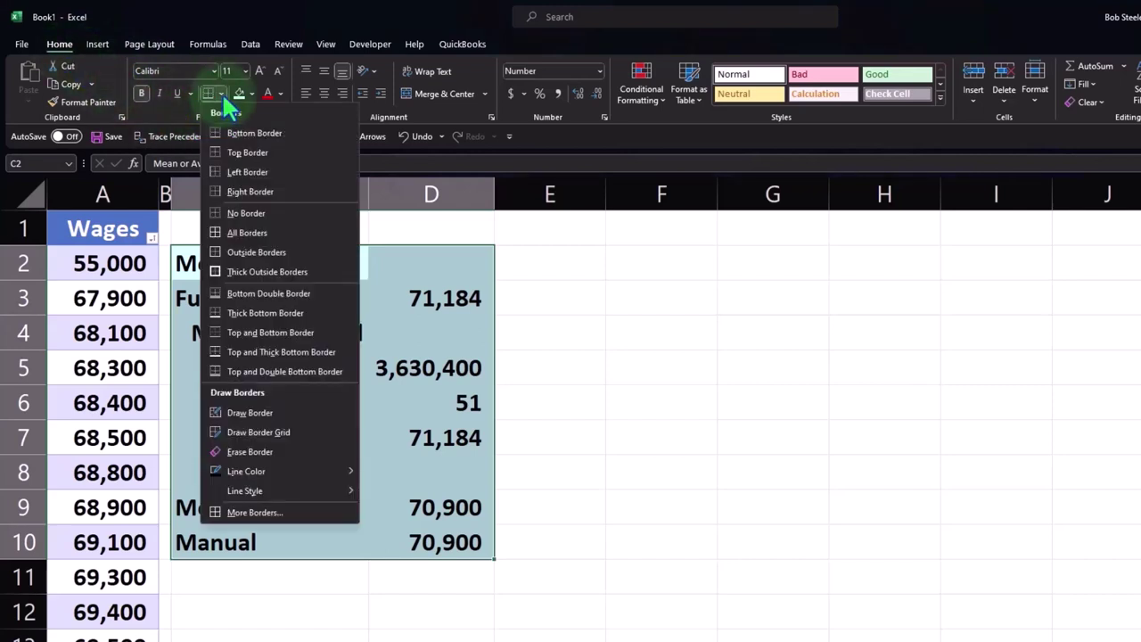
pyautogui.click(234, 231)
pyautogui.moveTo(306, 579)
pyautogui.mouseDown()
pyautogui.moveTo(403, 628)
pyautogui.moveTo(352, 323)
pyautogui.mouseUp()
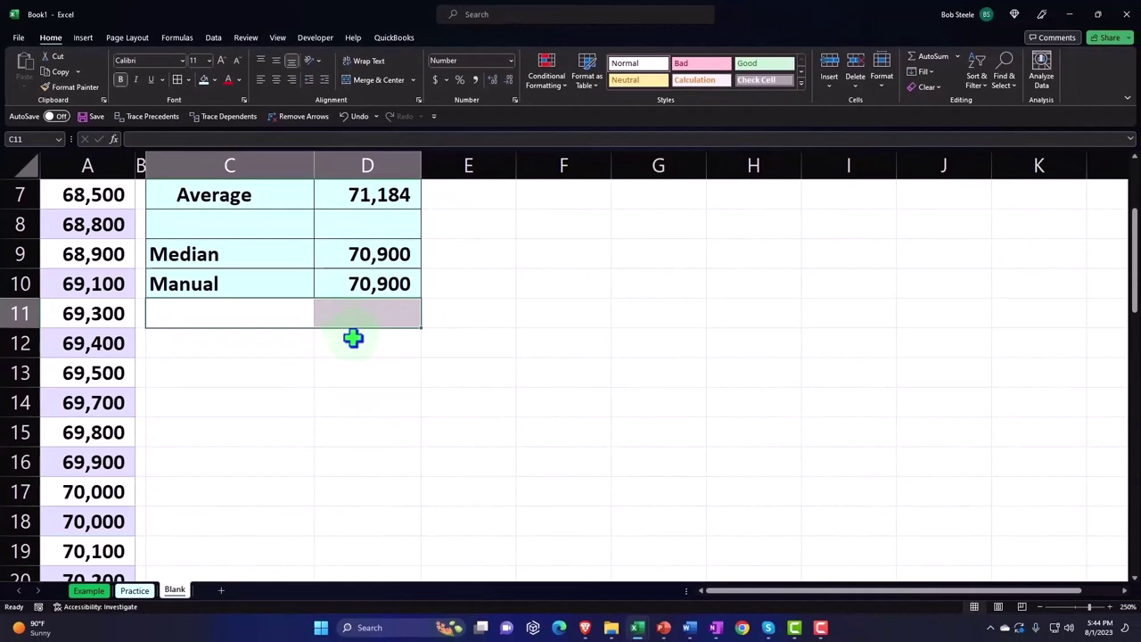
# Step: Select the wage values in the Wages table column, leaving the header unchanged
pyautogui.scroll(2, 353, 338)
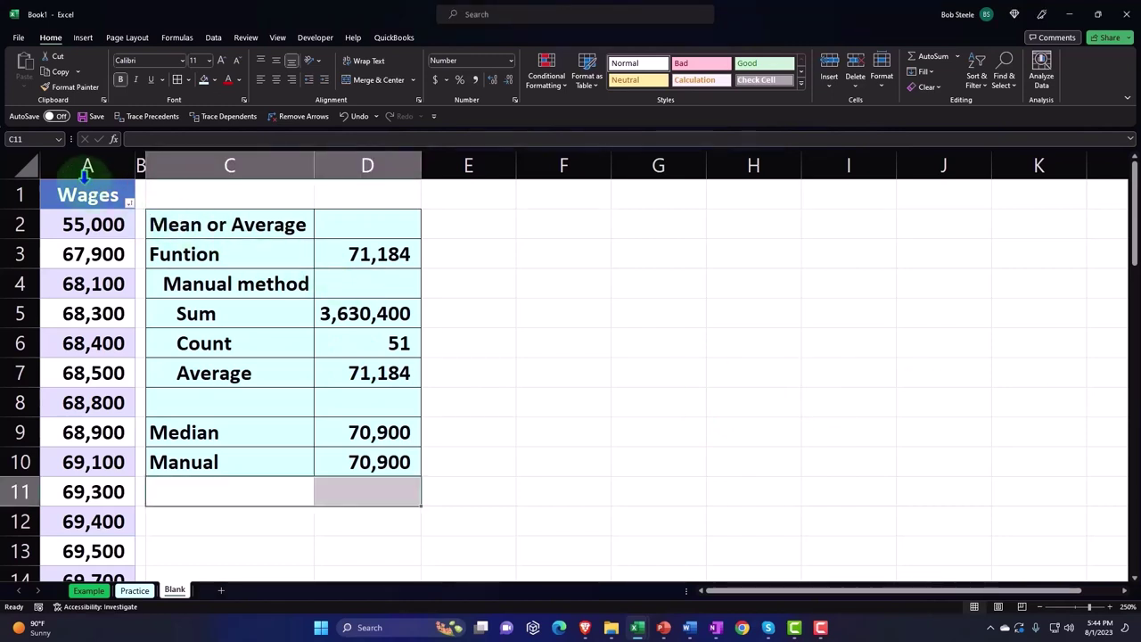
pyautogui.click(87, 174)
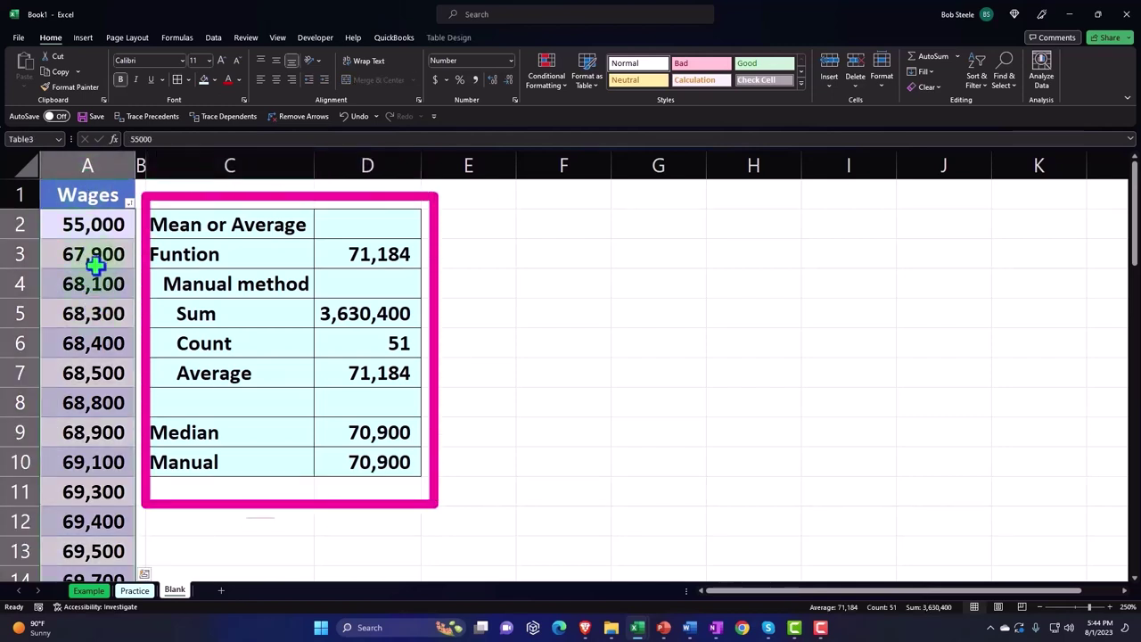
pyautogui.doubleClick(91, 196)
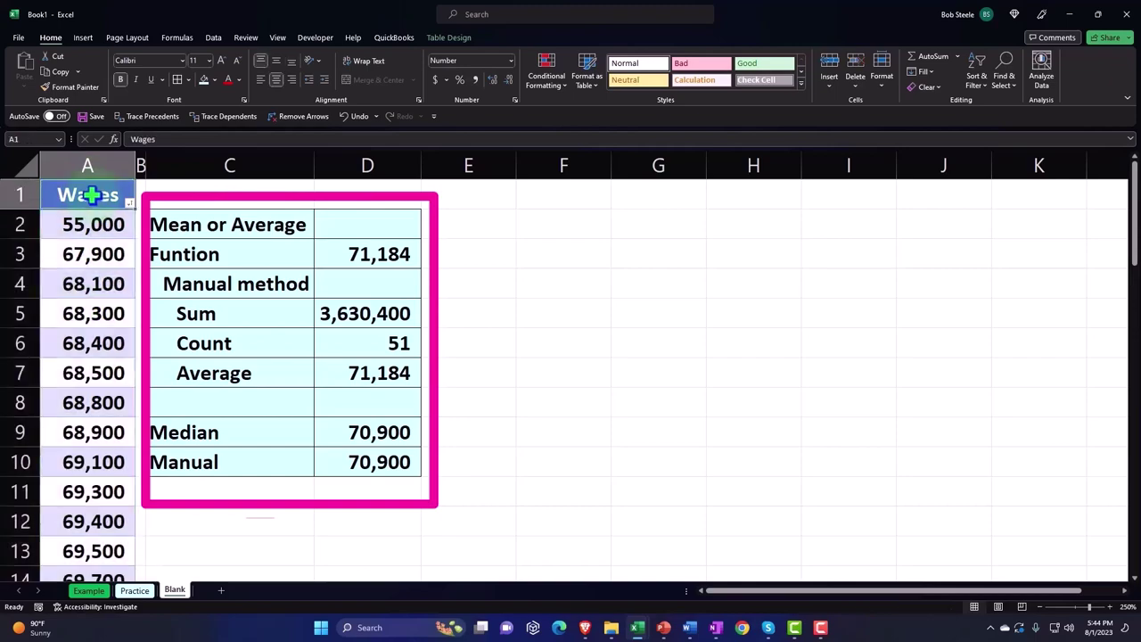
pyautogui.press('Return')
pyautogui.press('Return')
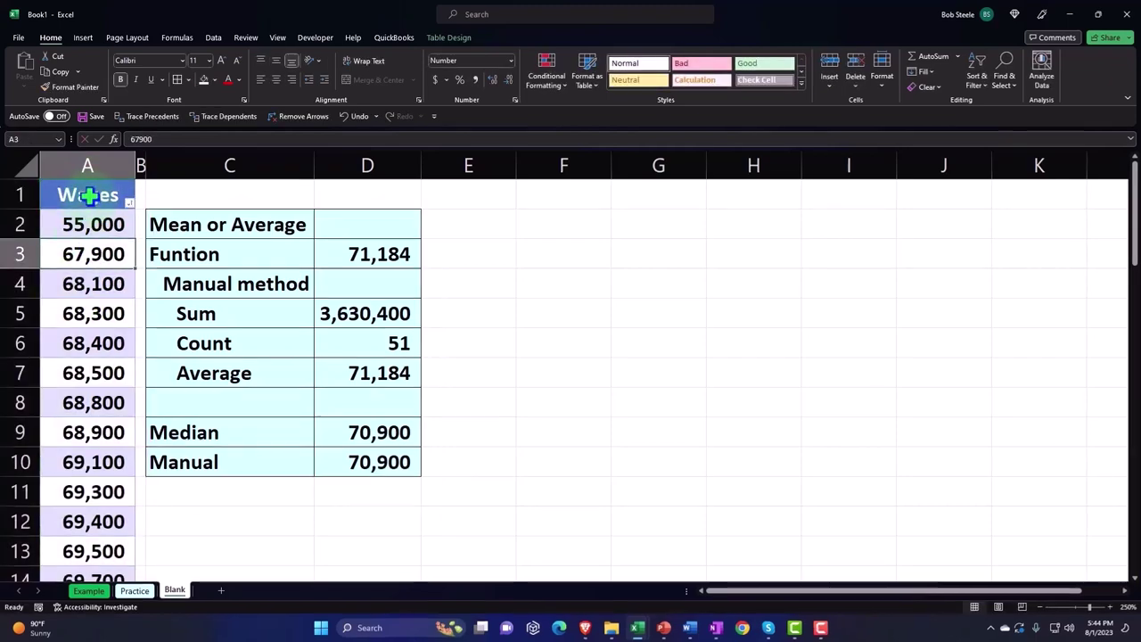
pyautogui.click(89, 184)
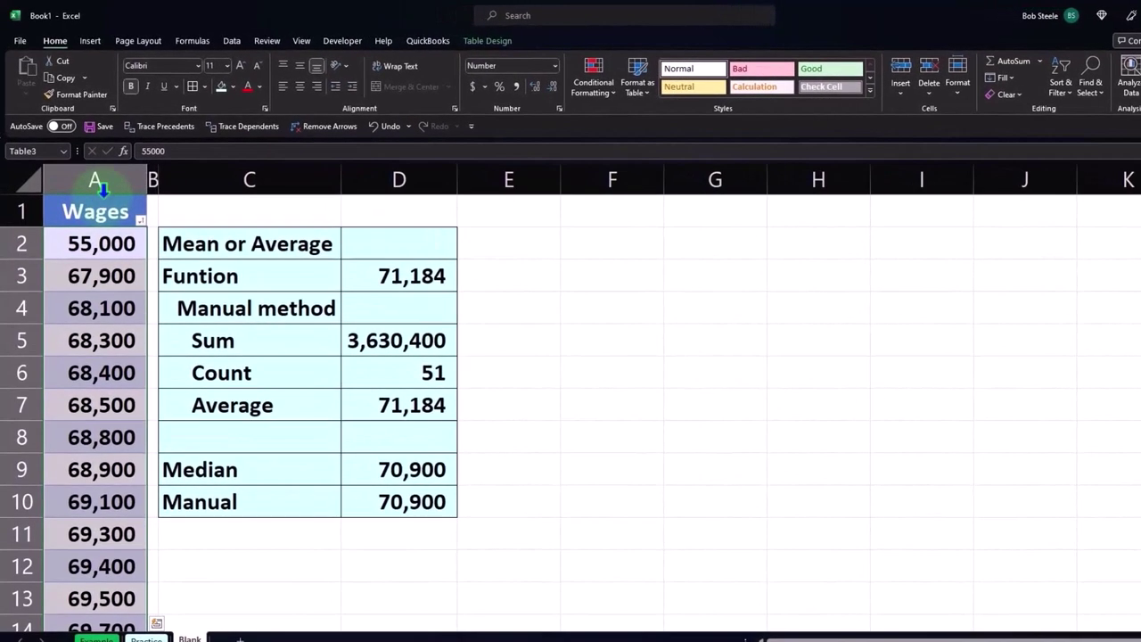
# Step: Insert a histogram of the Wages data and move it right of the statistics table
pyautogui.click(88, 44)
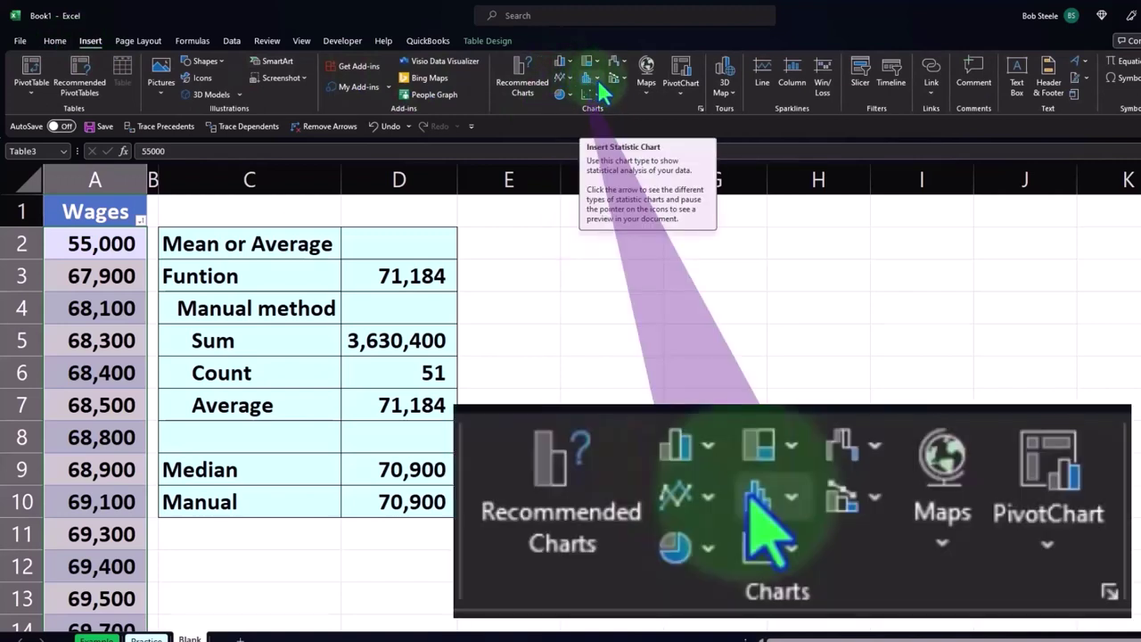
pyautogui.click(593, 80)
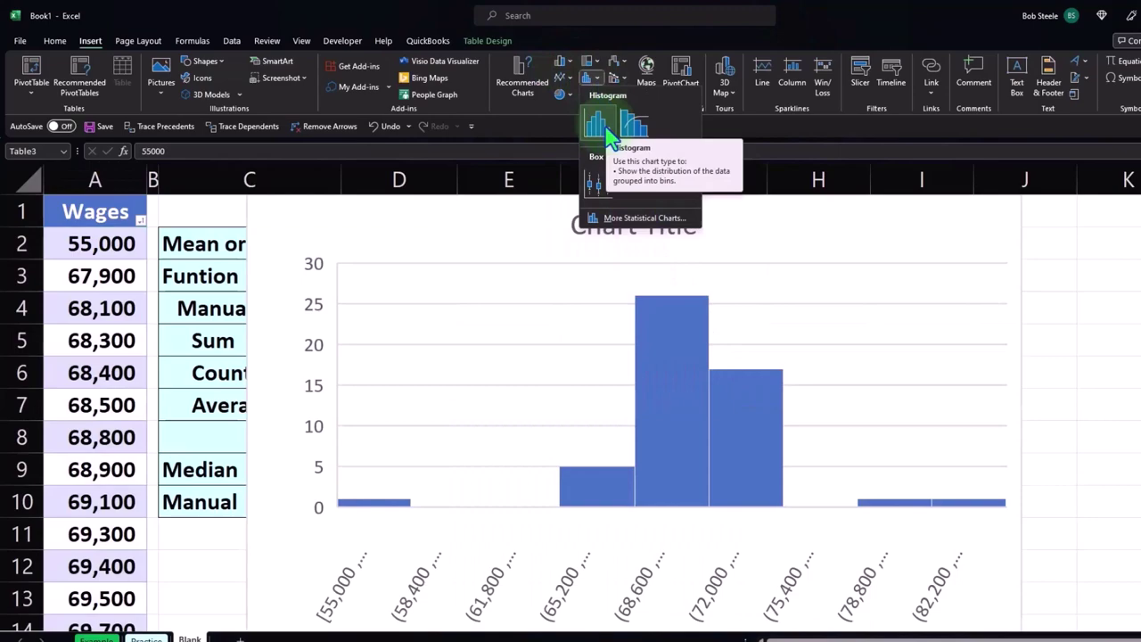
pyautogui.click(606, 126)
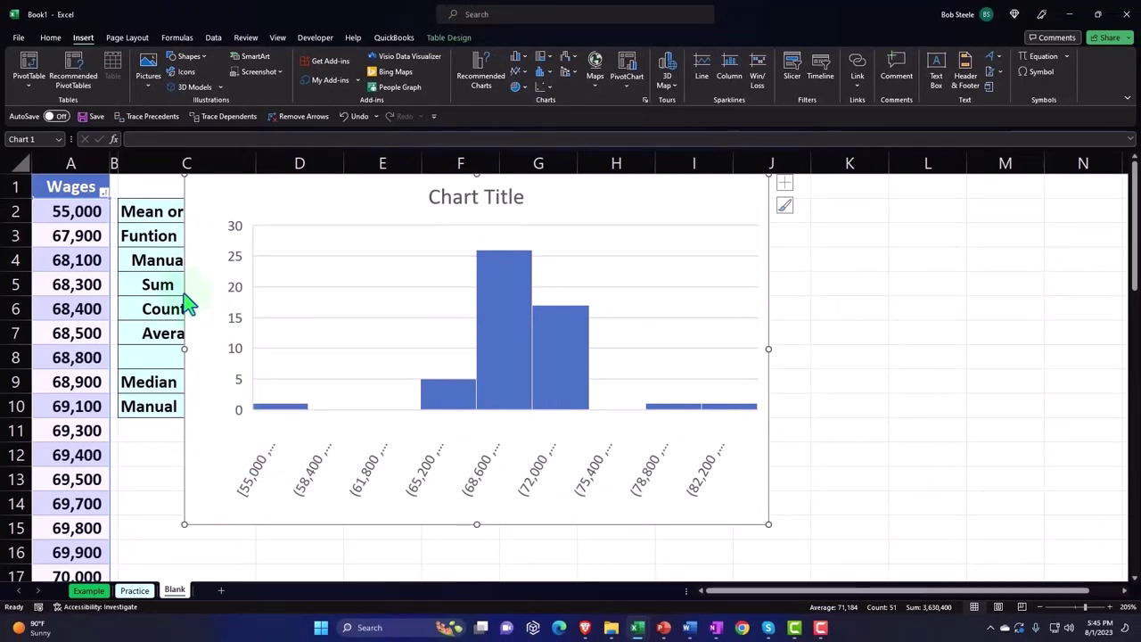
pyautogui.moveTo(184, 299); pyautogui.dragTo(365, 295)
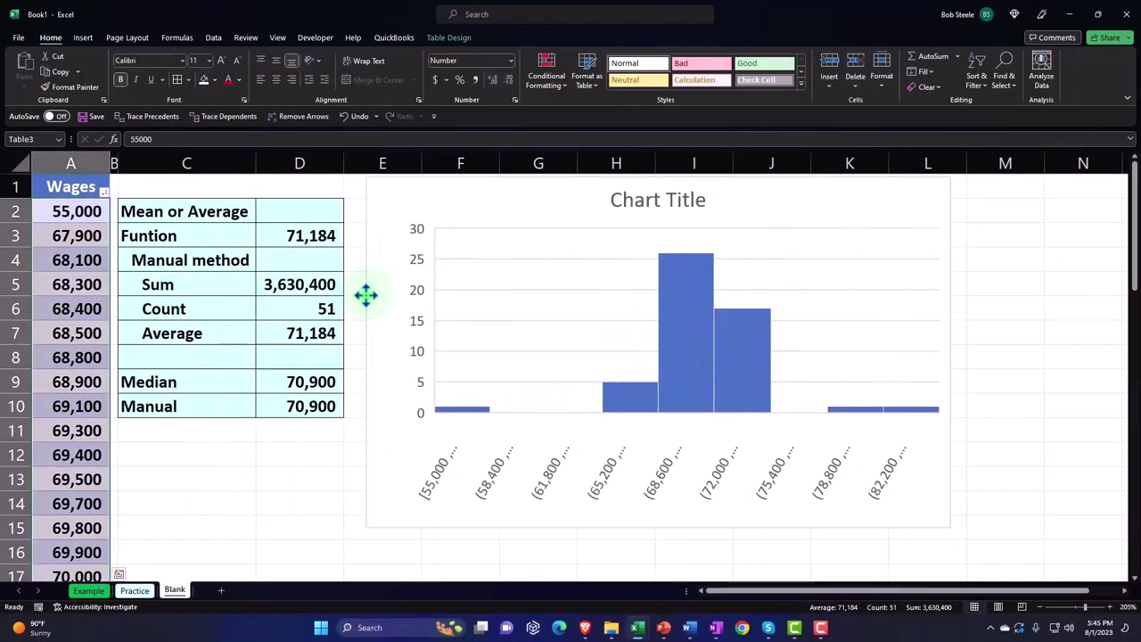
# Step: Delete the histogram's chart title, undoing an accidental chart deletion along the way
pyautogui.click(615, 198)
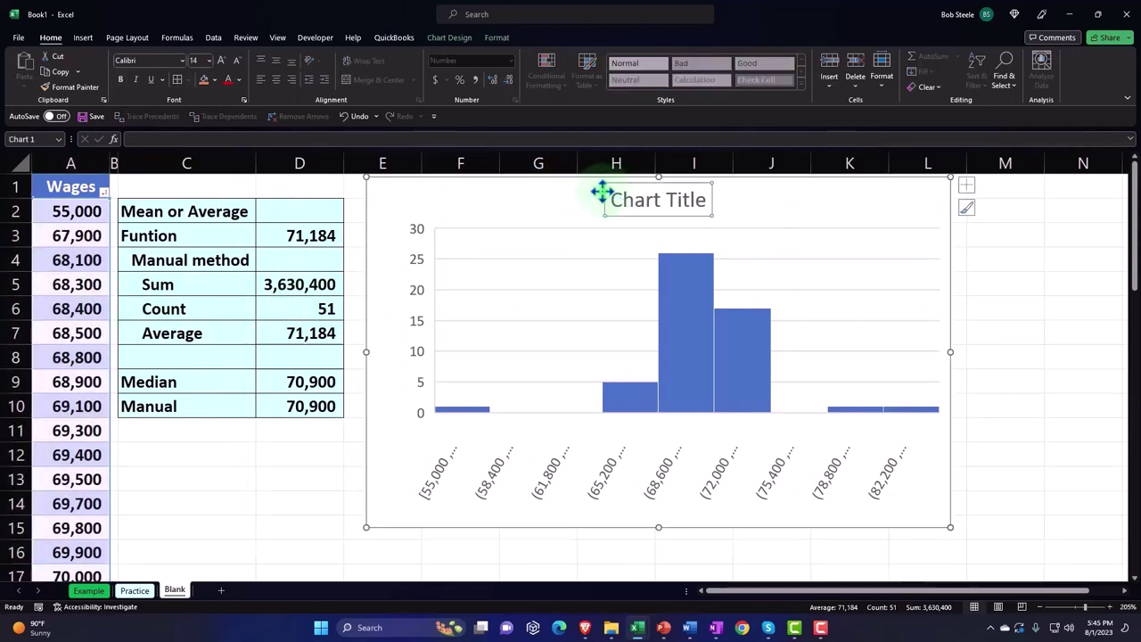
pyautogui.click(603, 184)
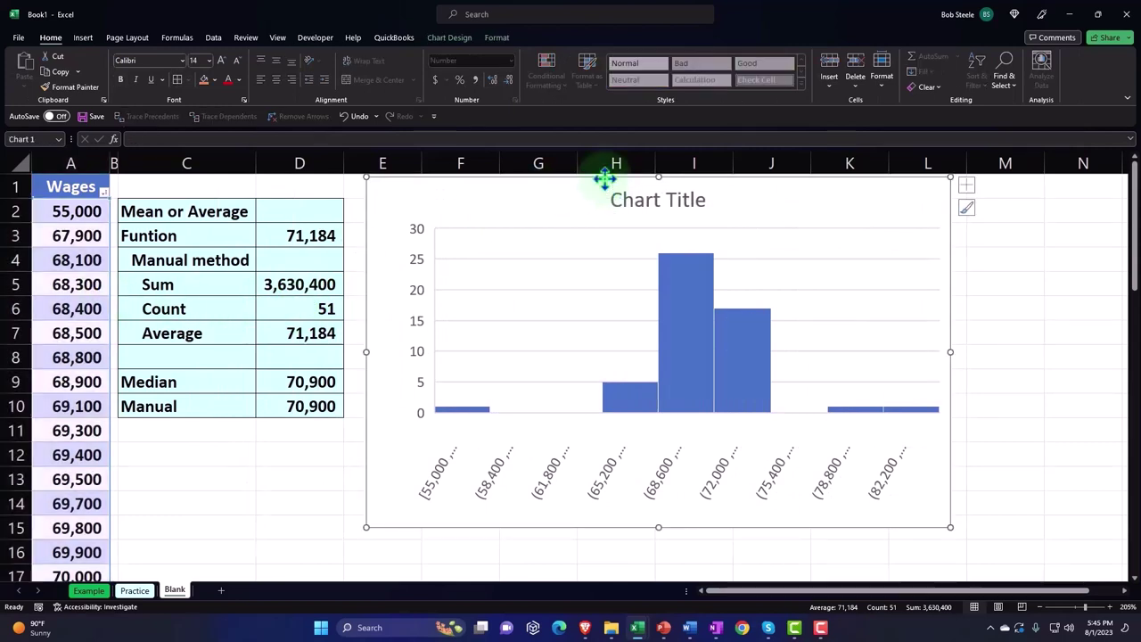
pyautogui.press('Delete')
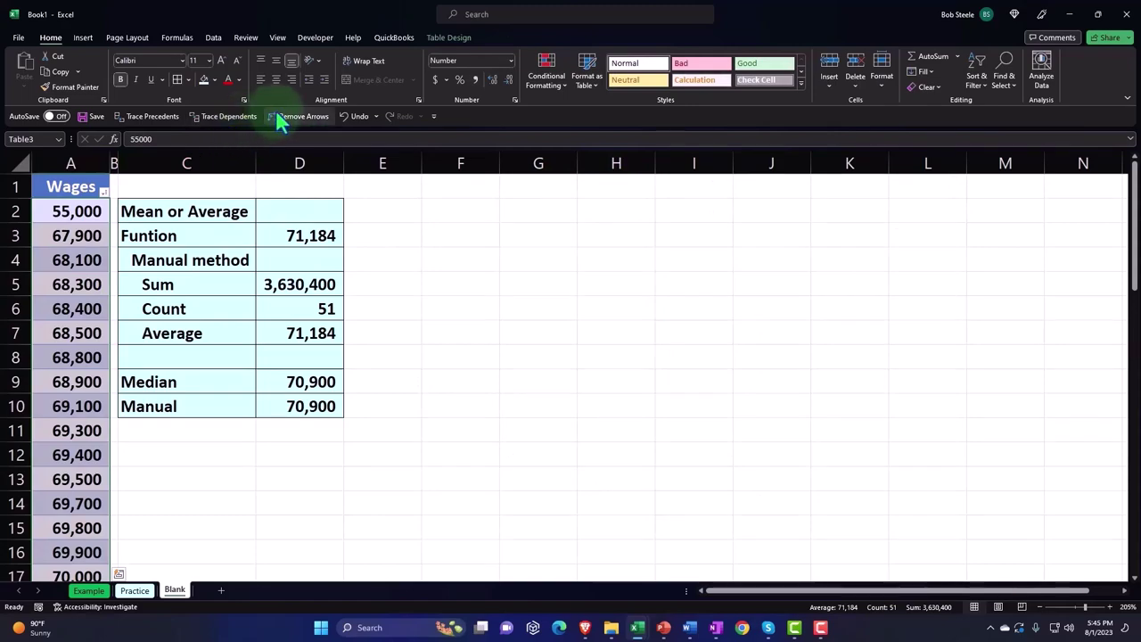
pyautogui.click(353, 116)
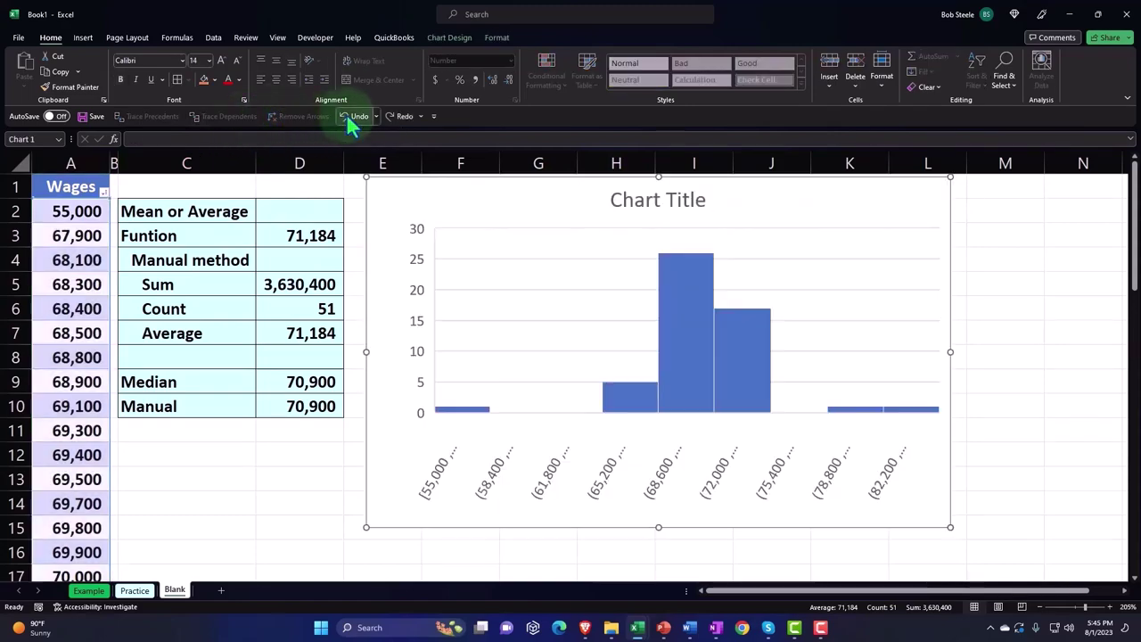
pyautogui.press('Delete')
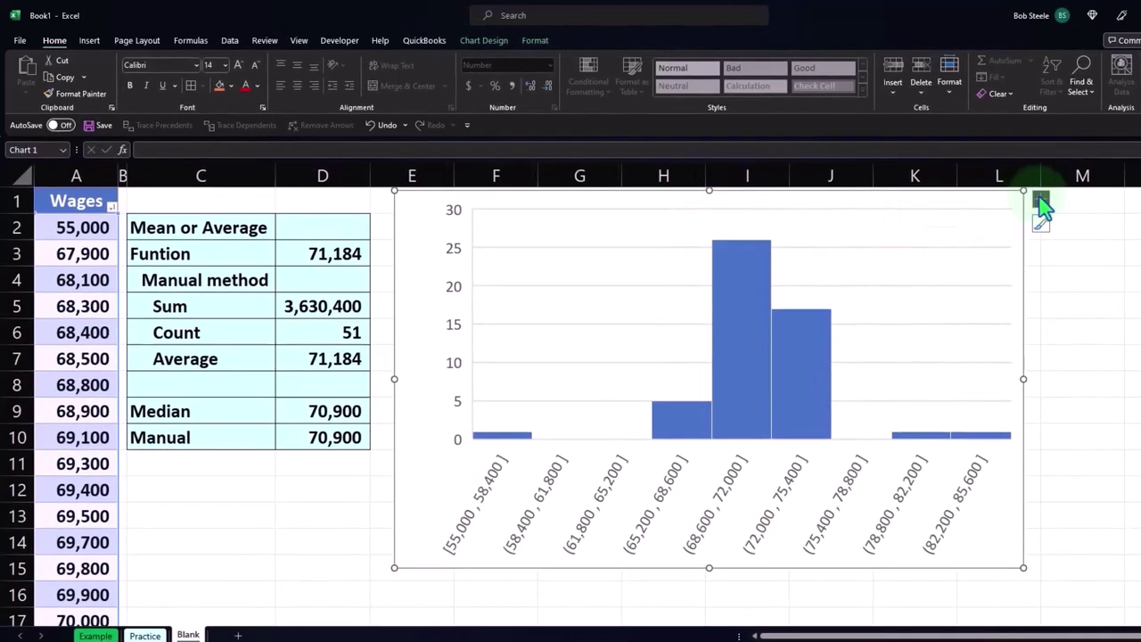
pyautogui.click(1041, 202)
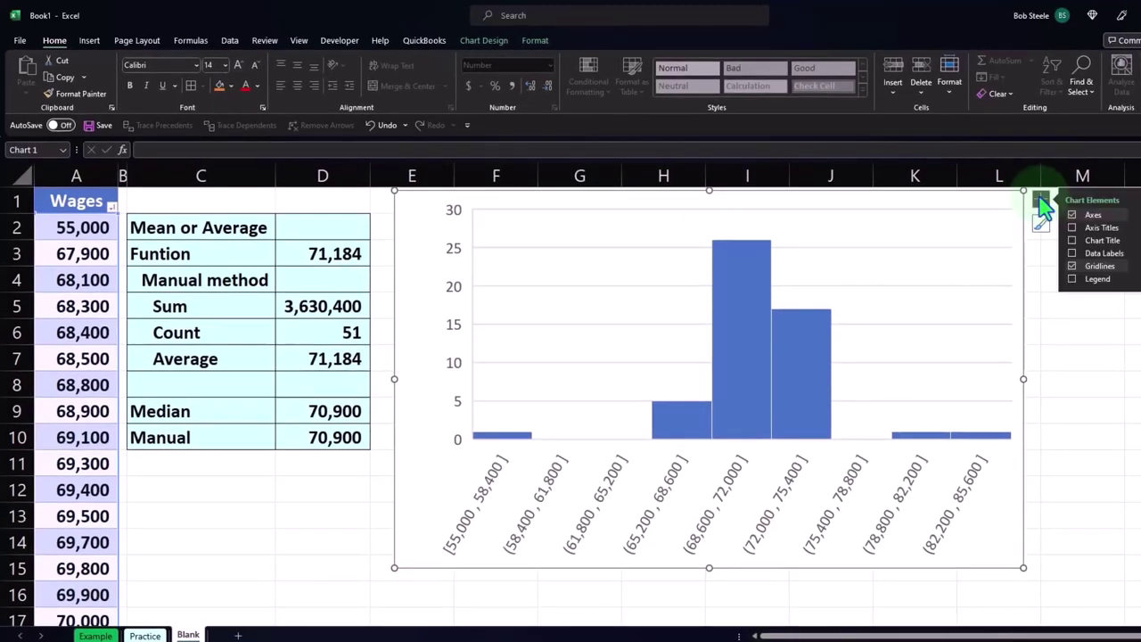
# Step: Open the Format Axis pane for the histogram's horizontal axis
pyautogui.click(1041, 202)
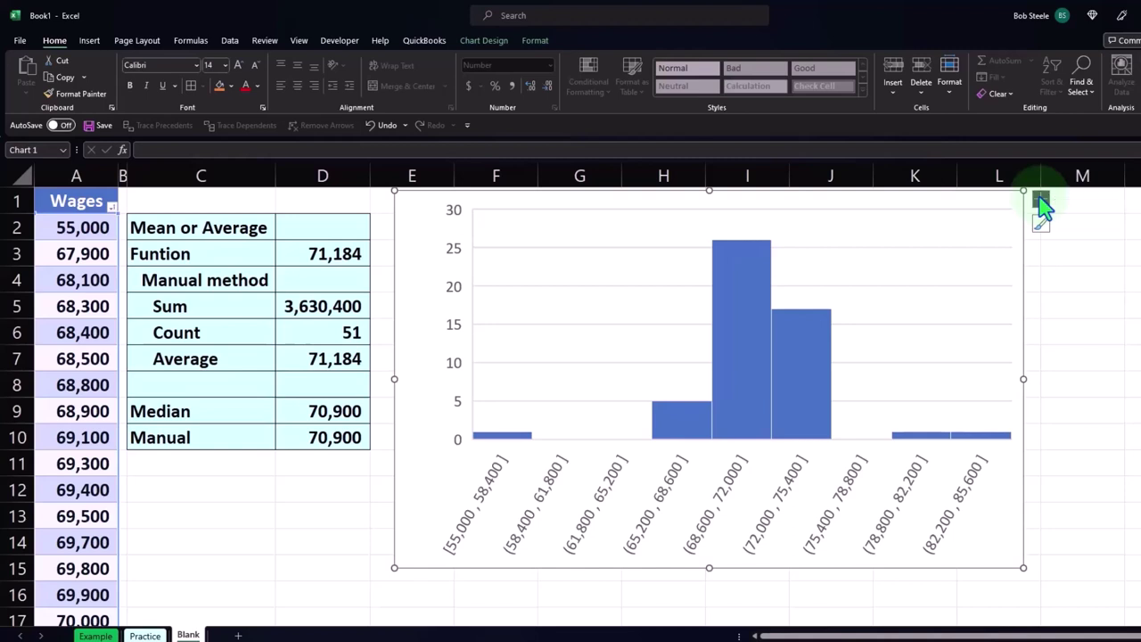
pyautogui.doubleClick(720, 520)
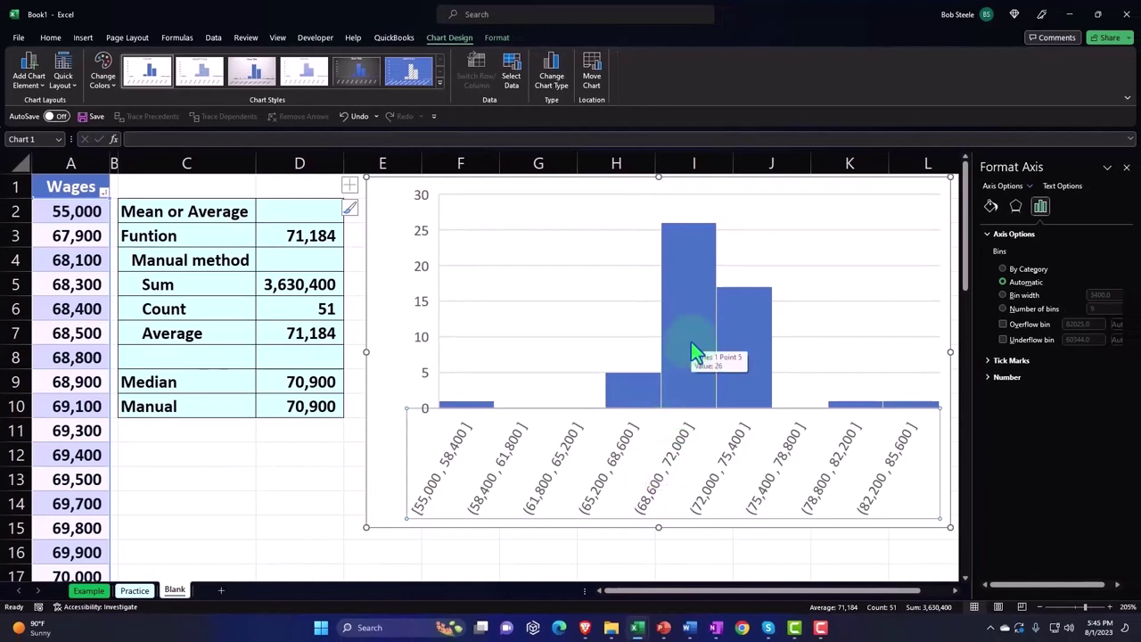
# Step: Switch the histogram bins to Bin width and set it from 3400.0 to 2000
pyautogui.click(1003, 295)
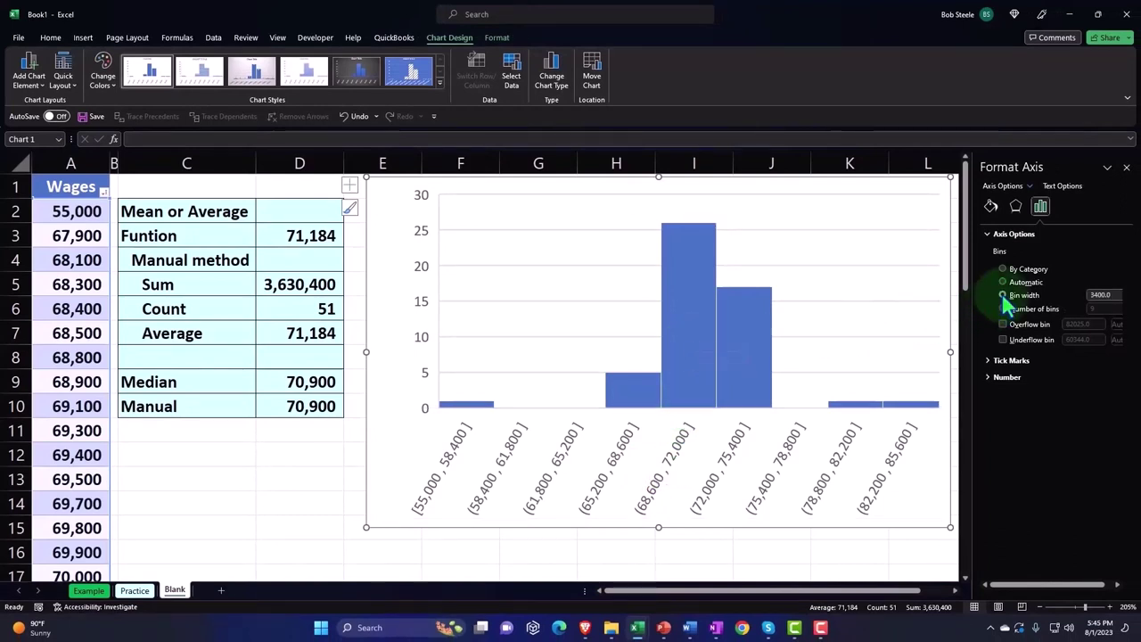
pyautogui.click(1112, 295)
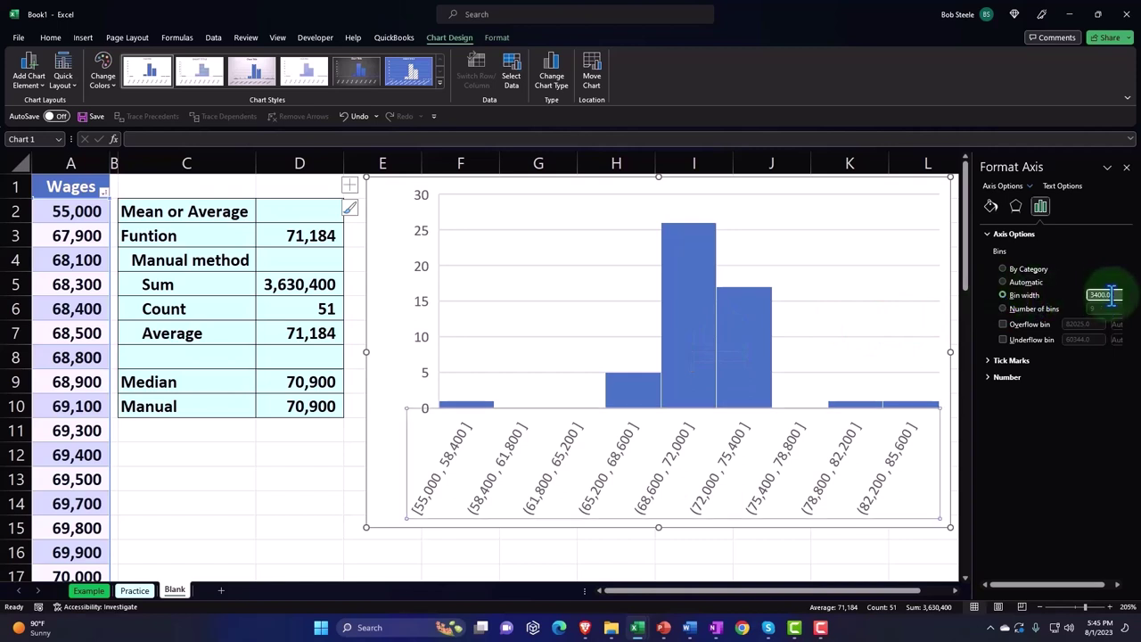
pyautogui.moveTo(1111, 295); pyautogui.dragTo(1054, 305)
pyautogui.write('2')
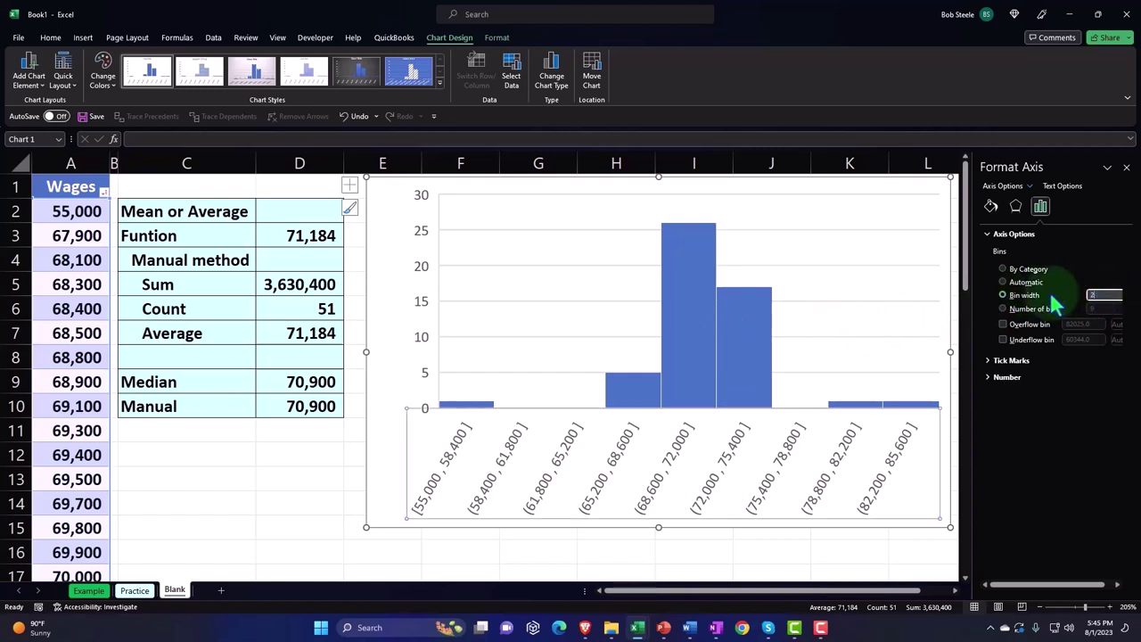
pyautogui.write('00')
pyautogui.press('Tab')
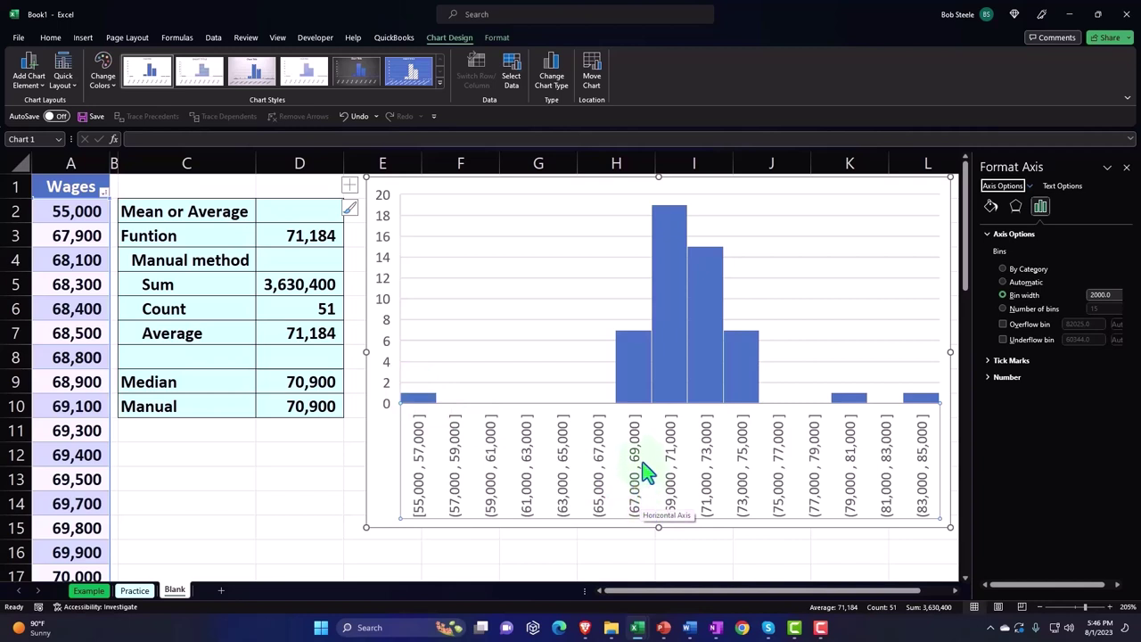
pyautogui.moveTo(633, 365)
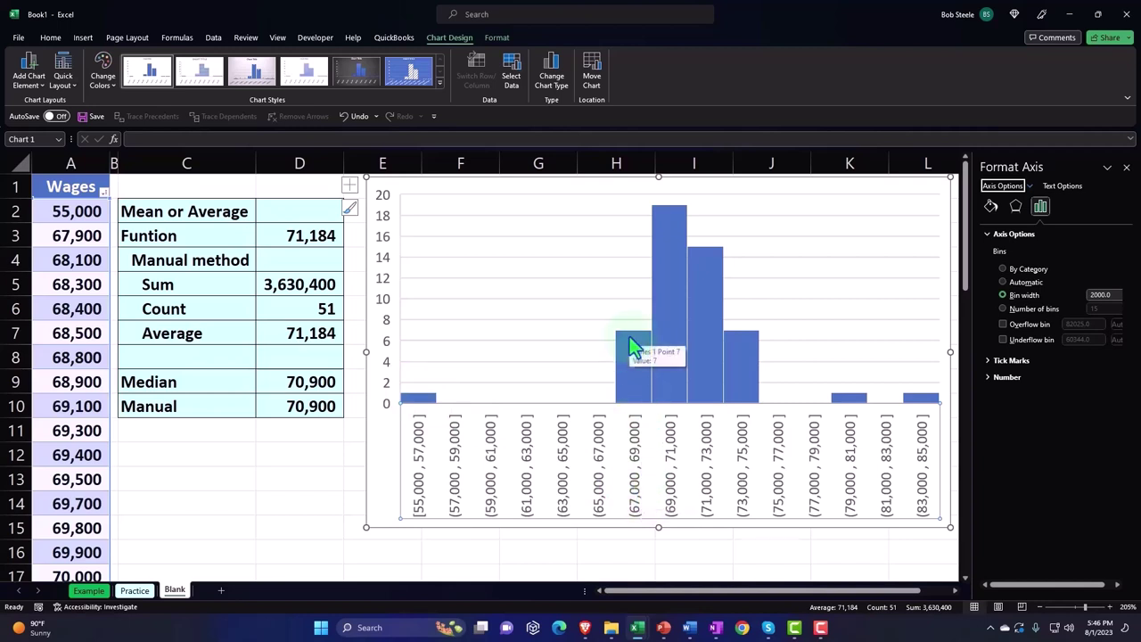
# Step: Add data labels showing each bin's count above the histogram bars
pyautogui.click(628, 339)
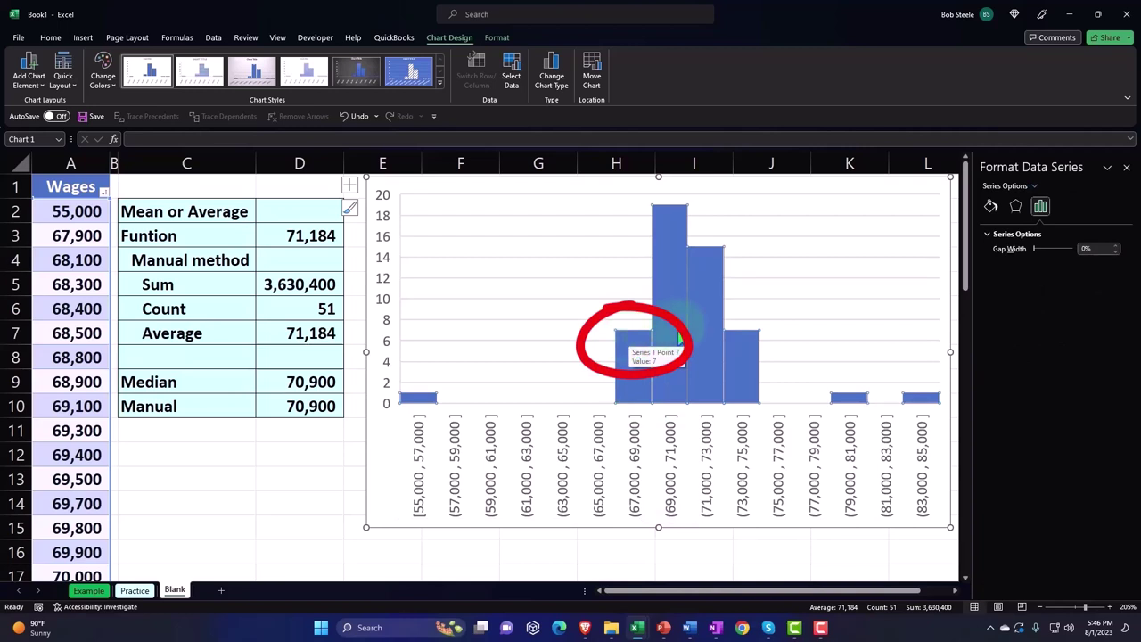
pyautogui.press('Escape')
pyautogui.press('Escape')
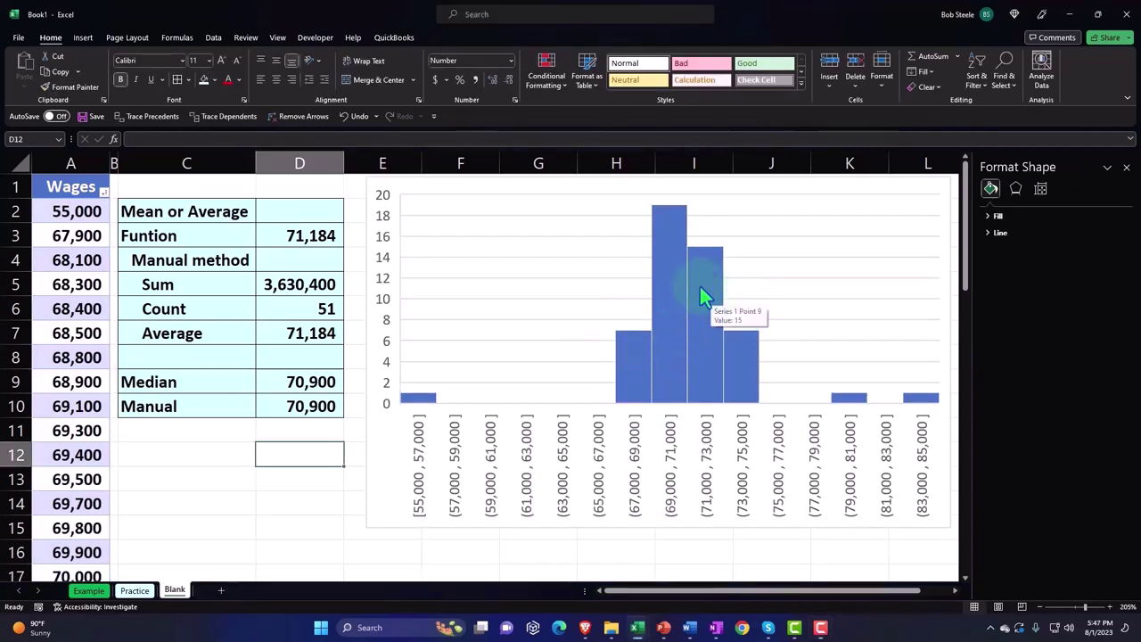
pyautogui.rightClick(698, 285)
pyautogui.click(699, 282)
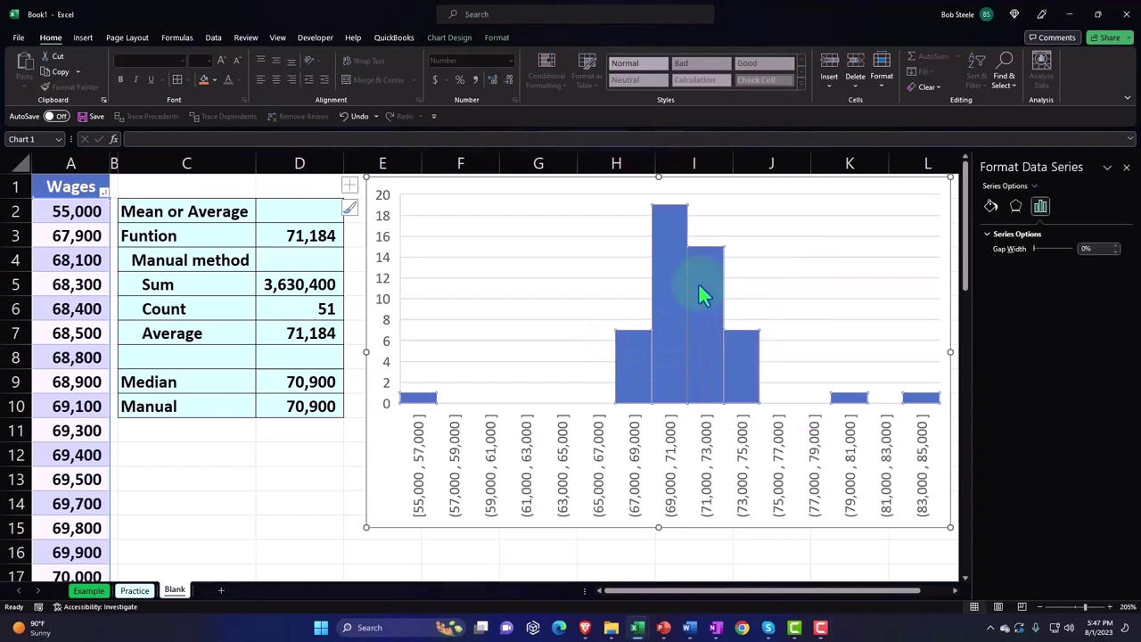
pyautogui.rightClick(700, 285)
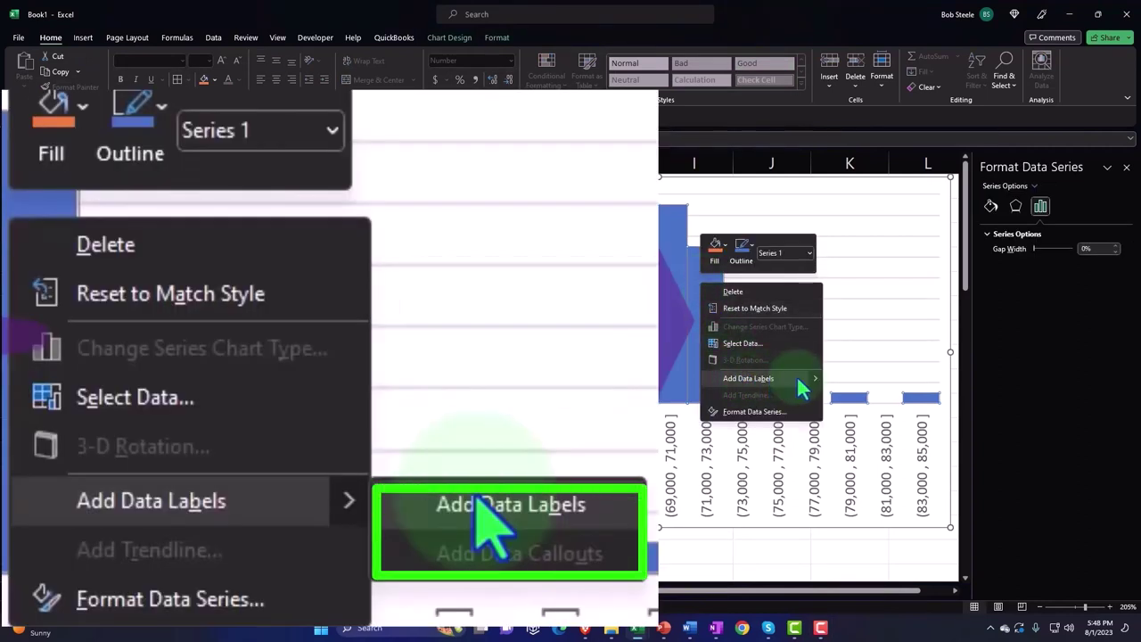
pyautogui.click(852, 384)
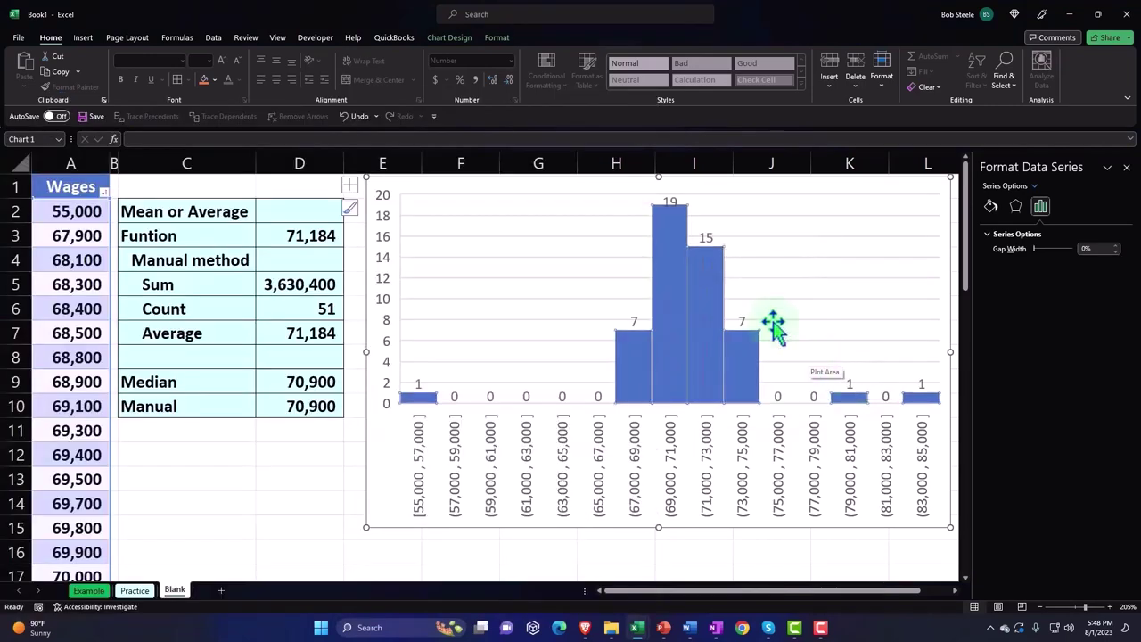
pyautogui.click(670, 203)
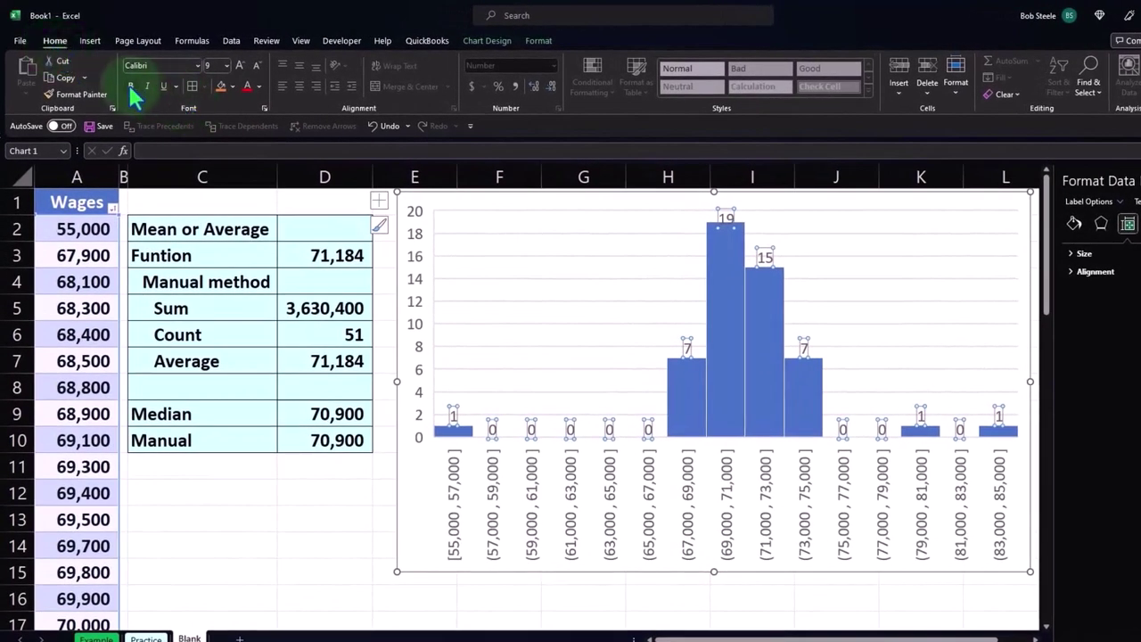
# Step: Increase the data label font size, check the 19 and 15 bars, and deselect the chart
pyautogui.click(241, 65)
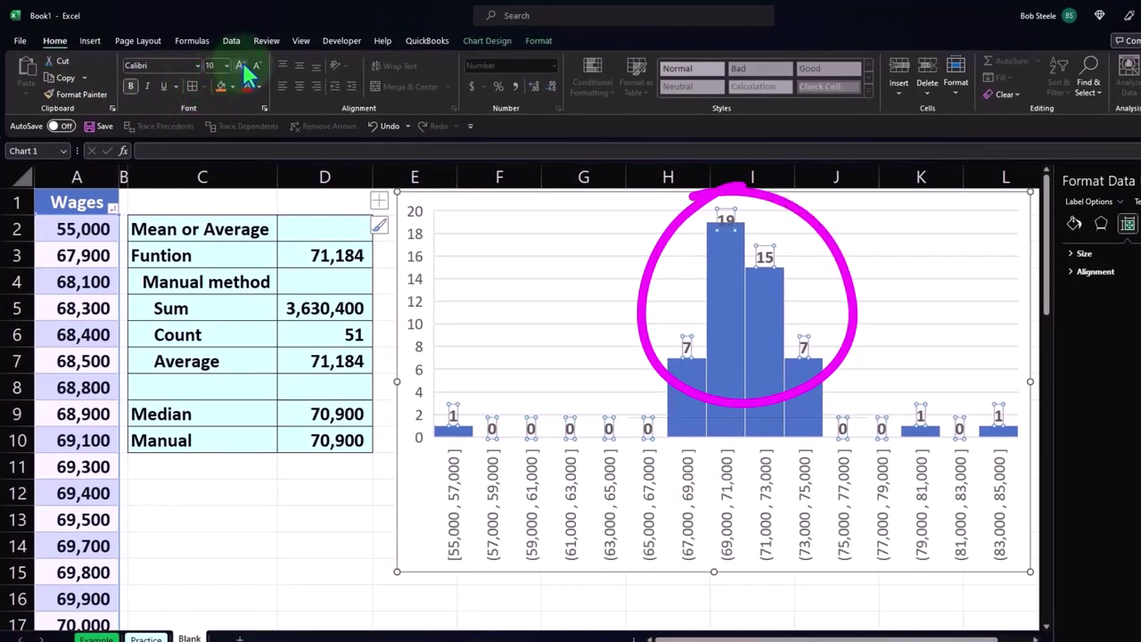
pyautogui.click(581, 310)
pyautogui.click(681, 386)
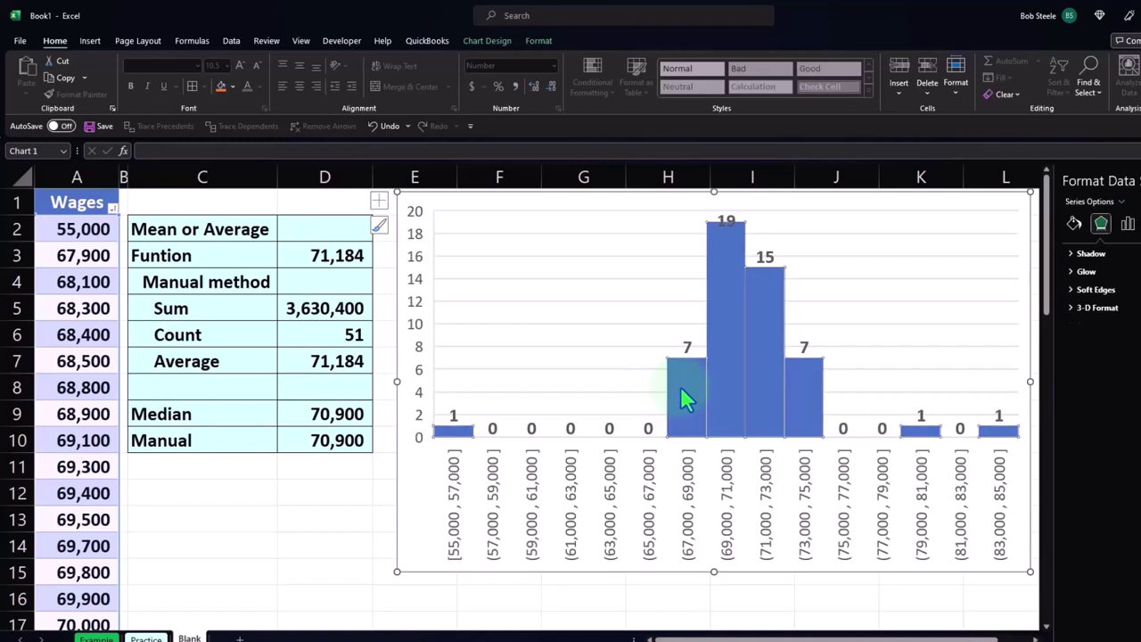
pyautogui.click(719, 352)
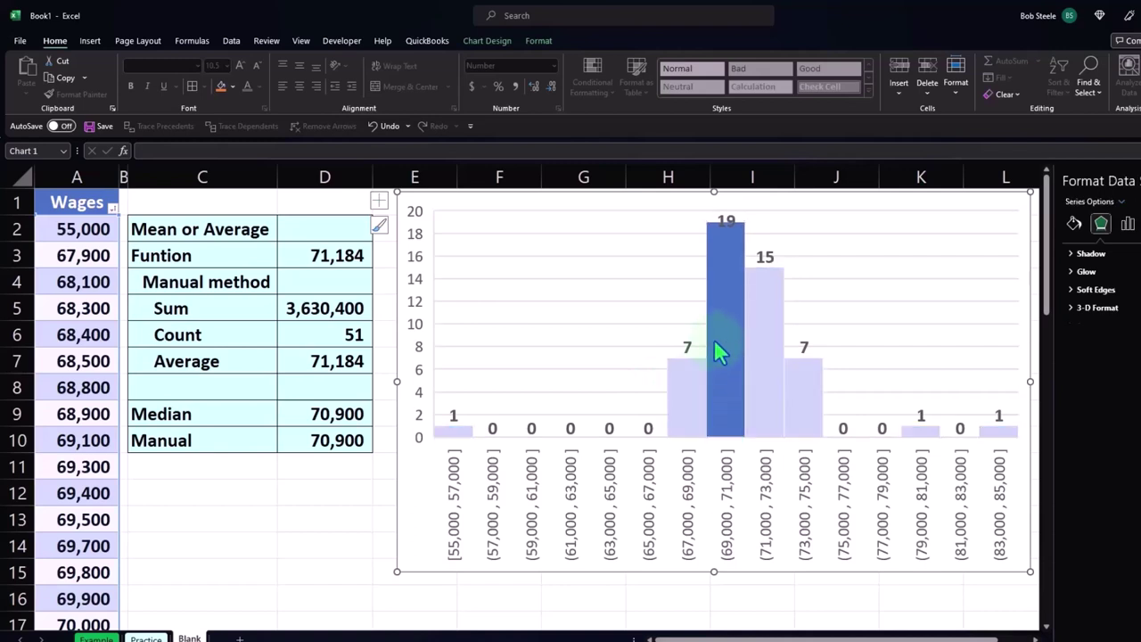
pyautogui.click(762, 343)
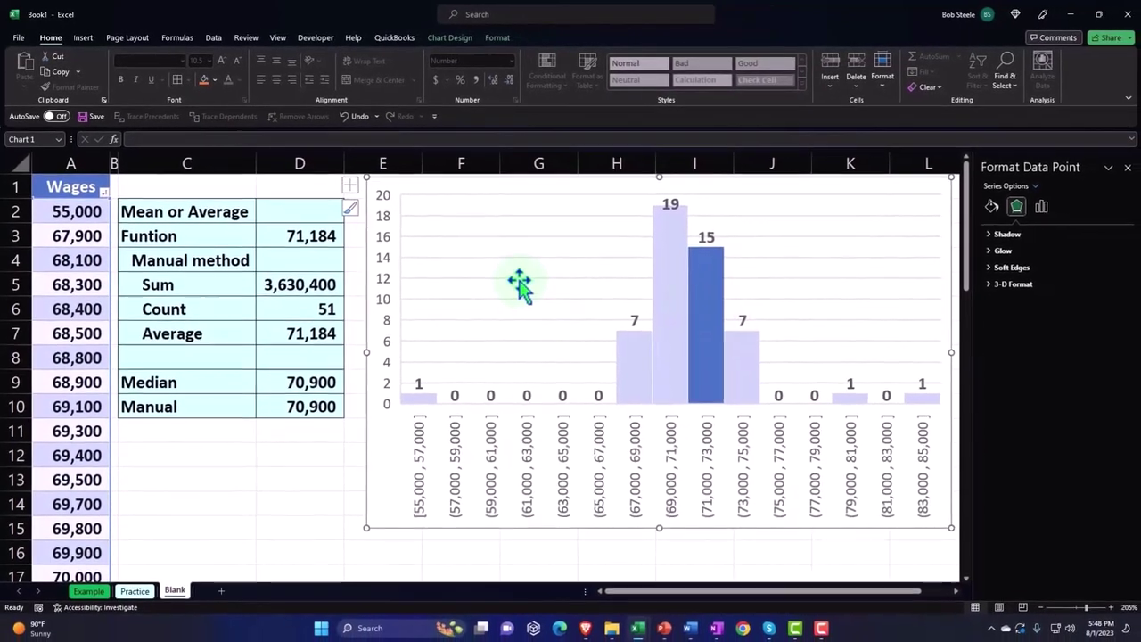
pyautogui.click(535, 297)
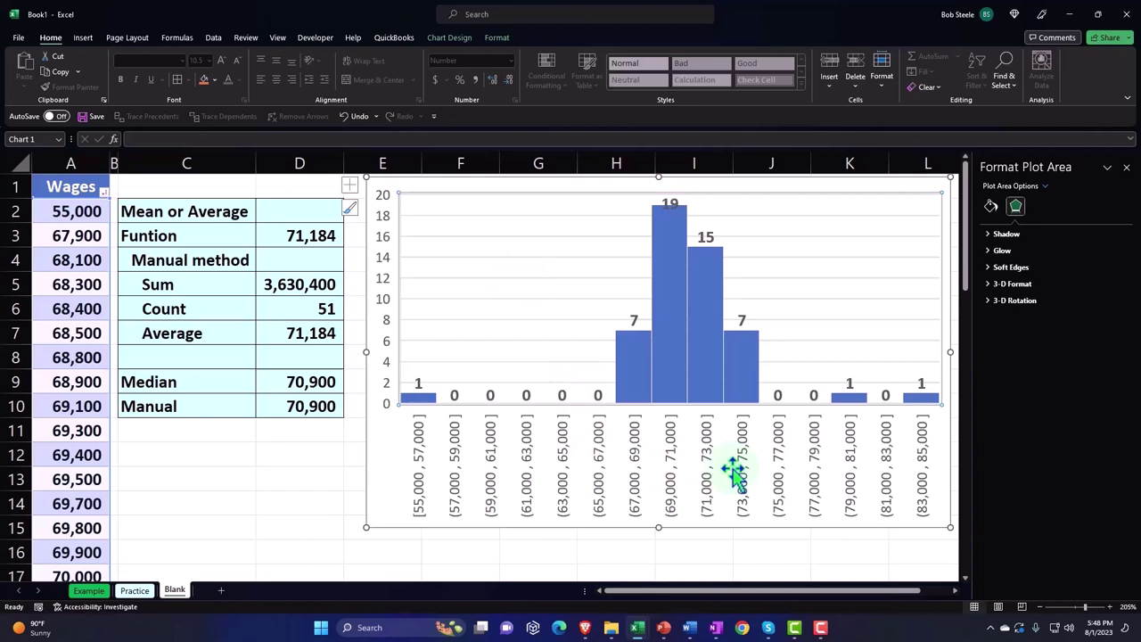
pyautogui.press('Escape')
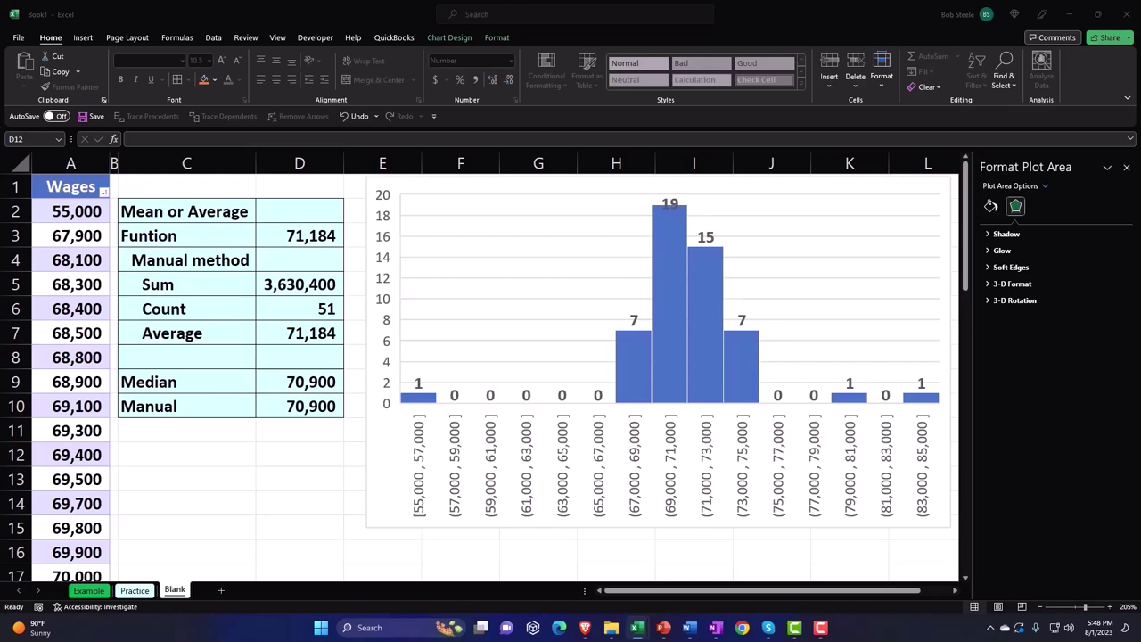
# Step: Insert a clustered column chart of the Wages data
pyautogui.click(250, 481)
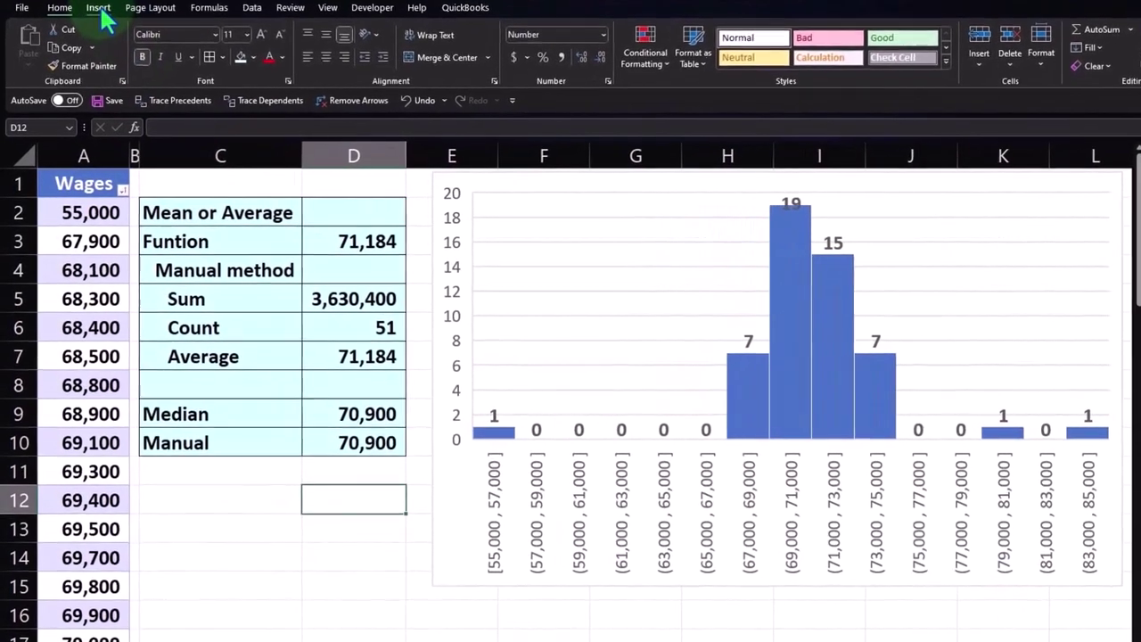
pyautogui.click(91, 25)
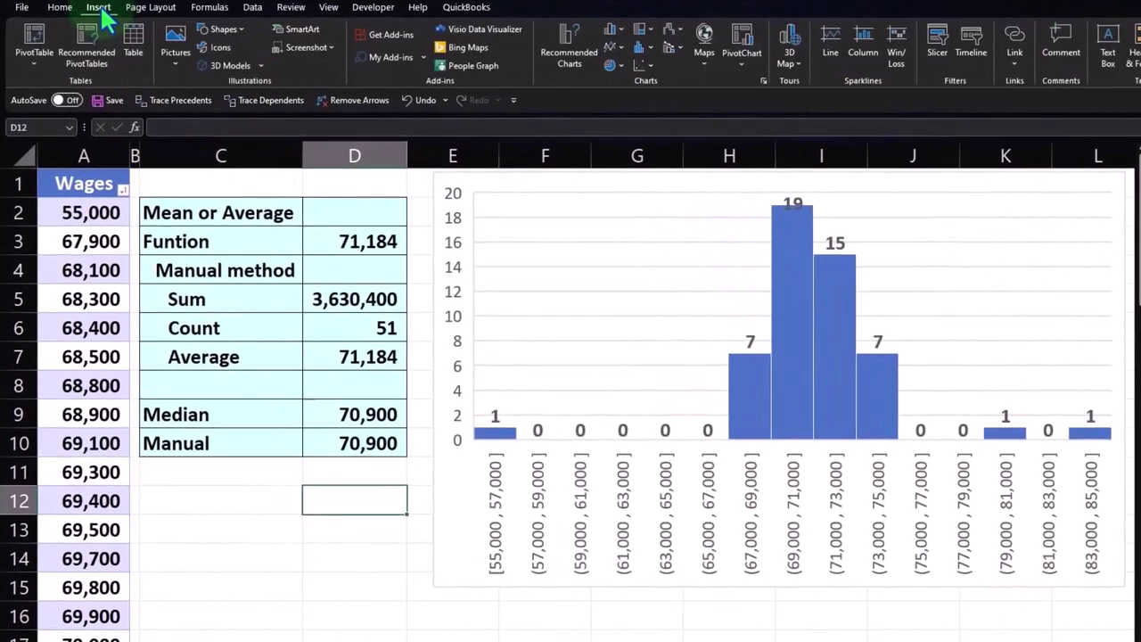
pyautogui.click(85, 157)
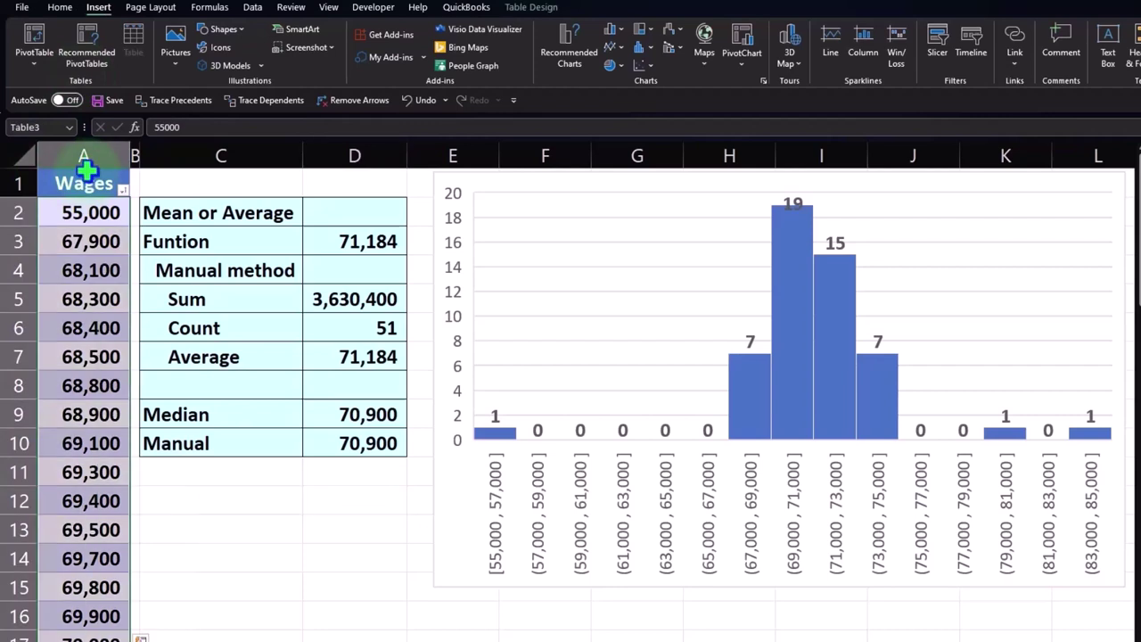
pyautogui.click(614, 29)
pyautogui.click(615, 97)
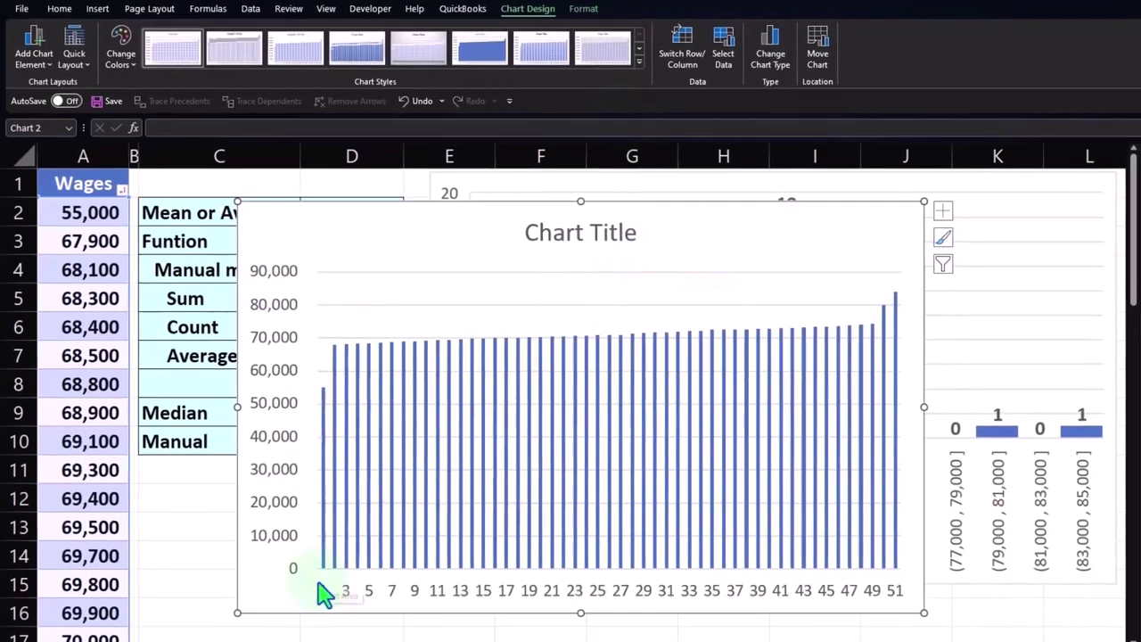
# Step: Delete the column chart of individual wages, keeping the histogram
pyautogui.doubleClick(323, 595)
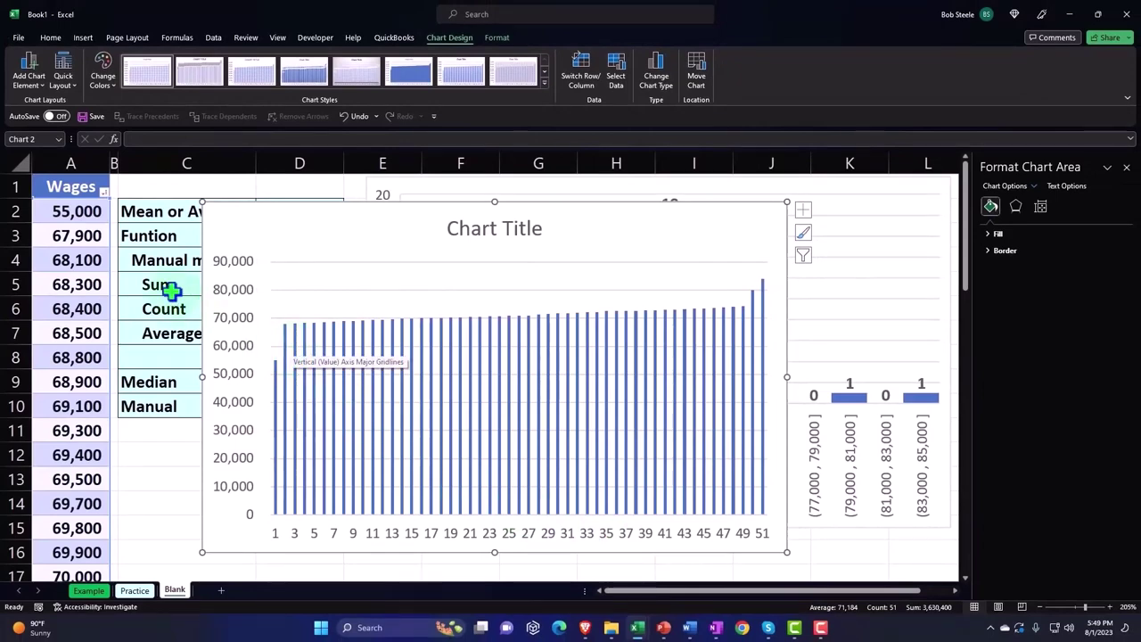
pyautogui.scroll(-1, 87, 233)
pyautogui.scroll(-1, 86, 233)
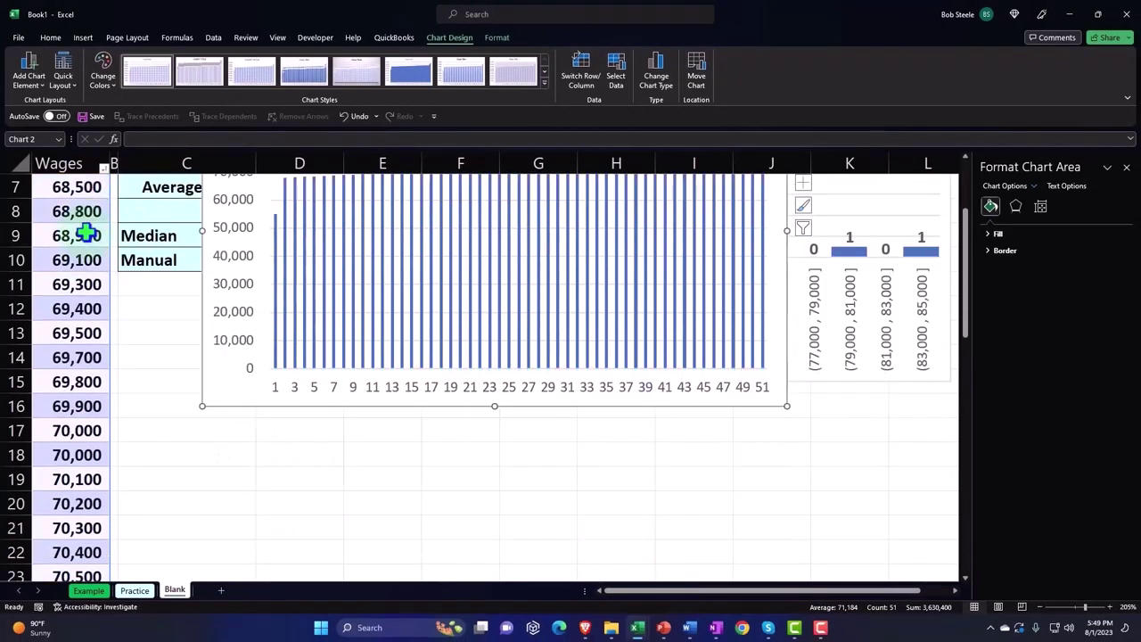
pyautogui.scroll(-1, 86, 233)
pyautogui.scroll(-1, 87, 233)
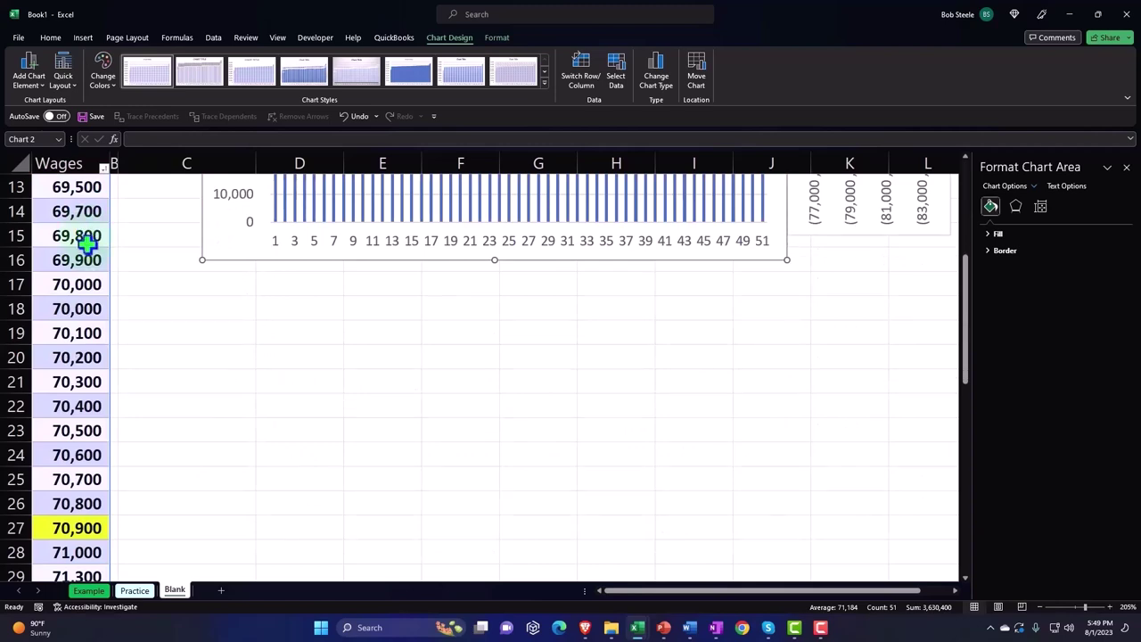
pyautogui.scroll(4, 87, 242)
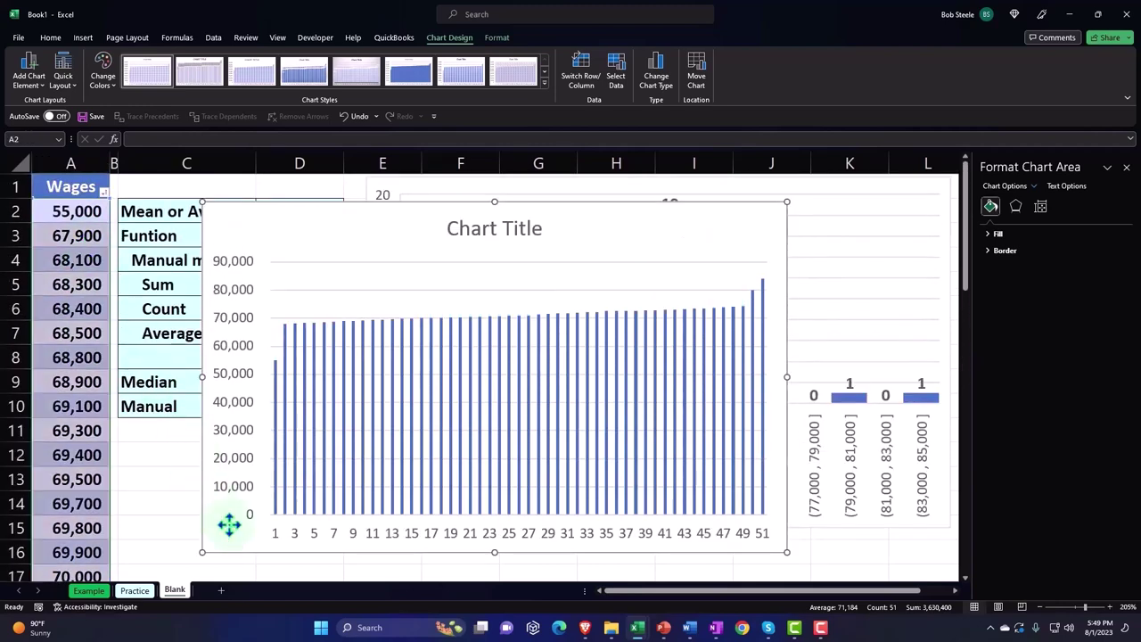
pyautogui.press('Delete')
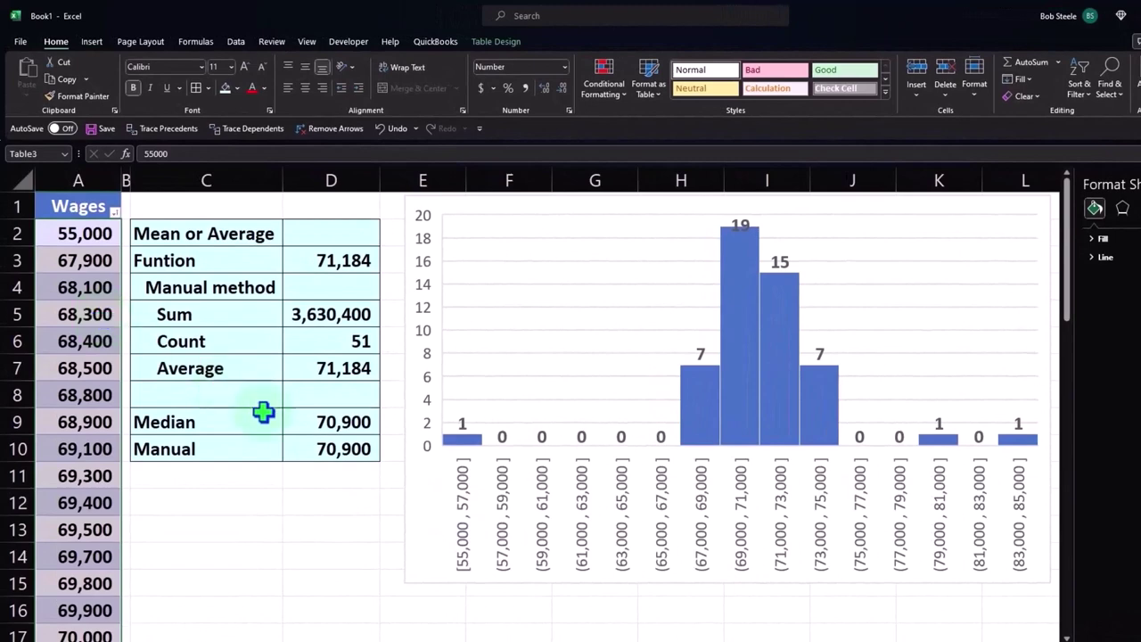
# Step: Enter 55,000 and 57,000 as the first bin's lower and upper bounds in C17:D17
pyautogui.click(274, 486)
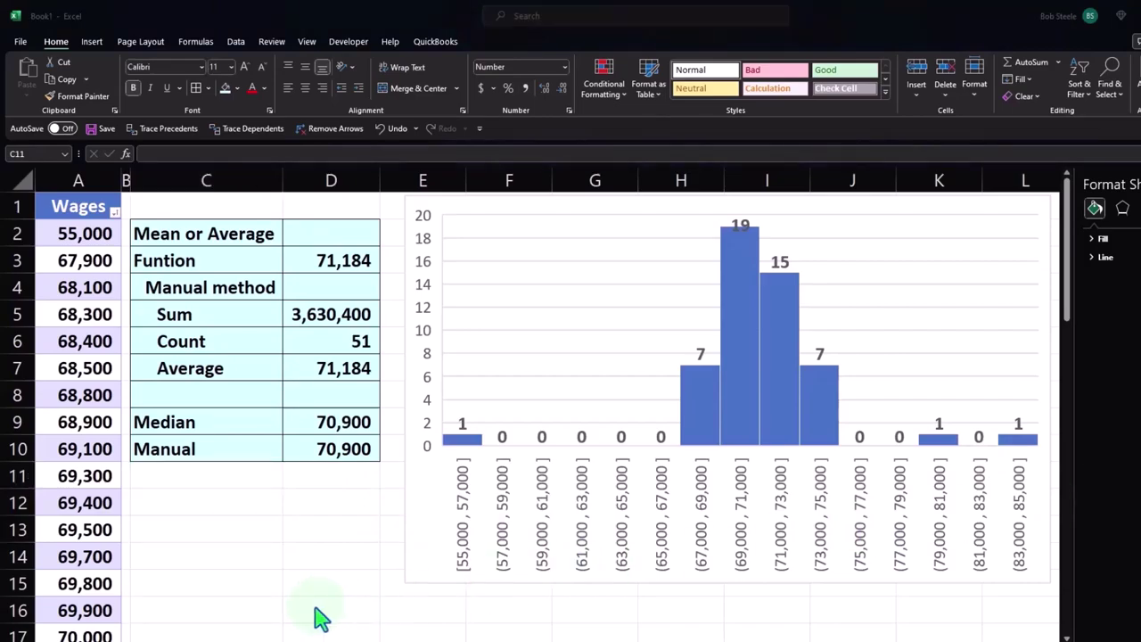
pyautogui.click(236, 608)
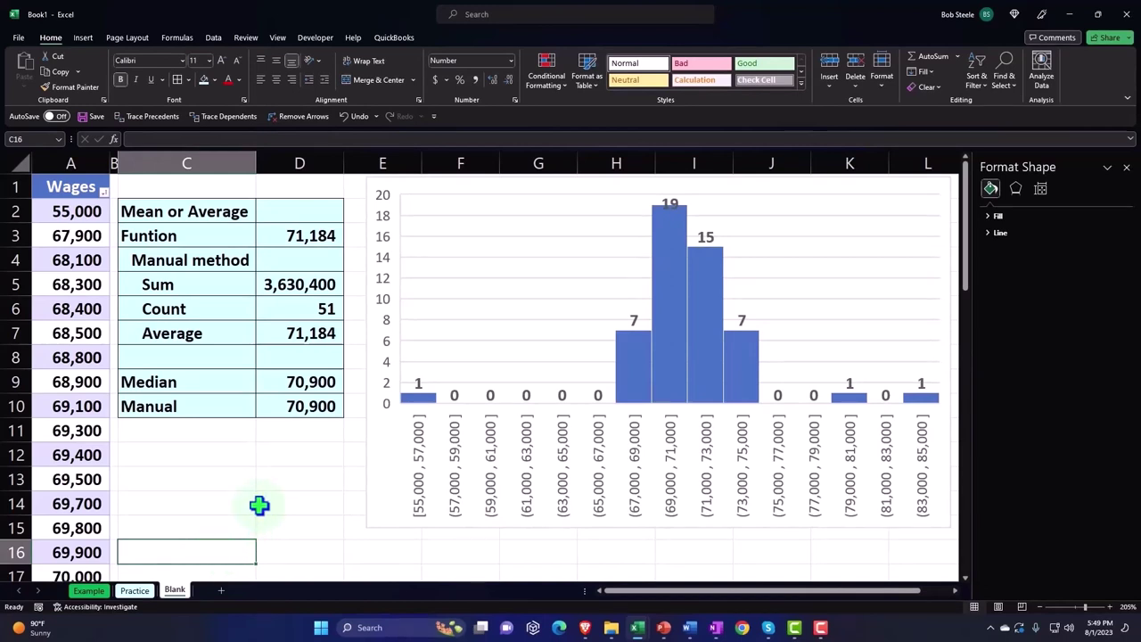
pyautogui.press('Down')
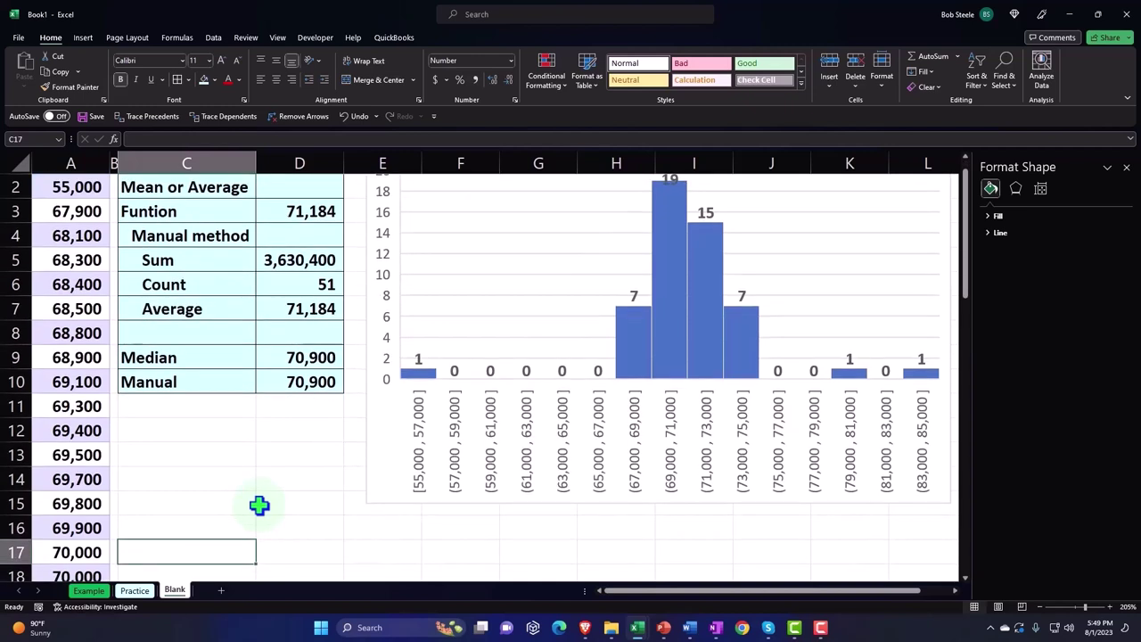
pyautogui.write('55000')
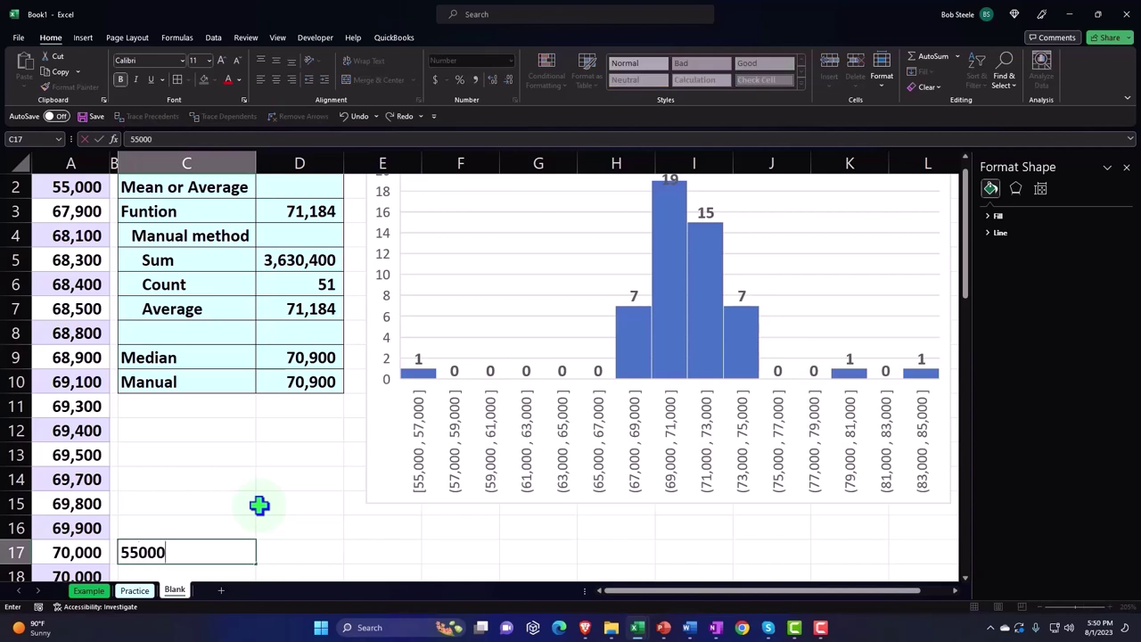
pyautogui.press('Tab')
pyautogui.write('5,')
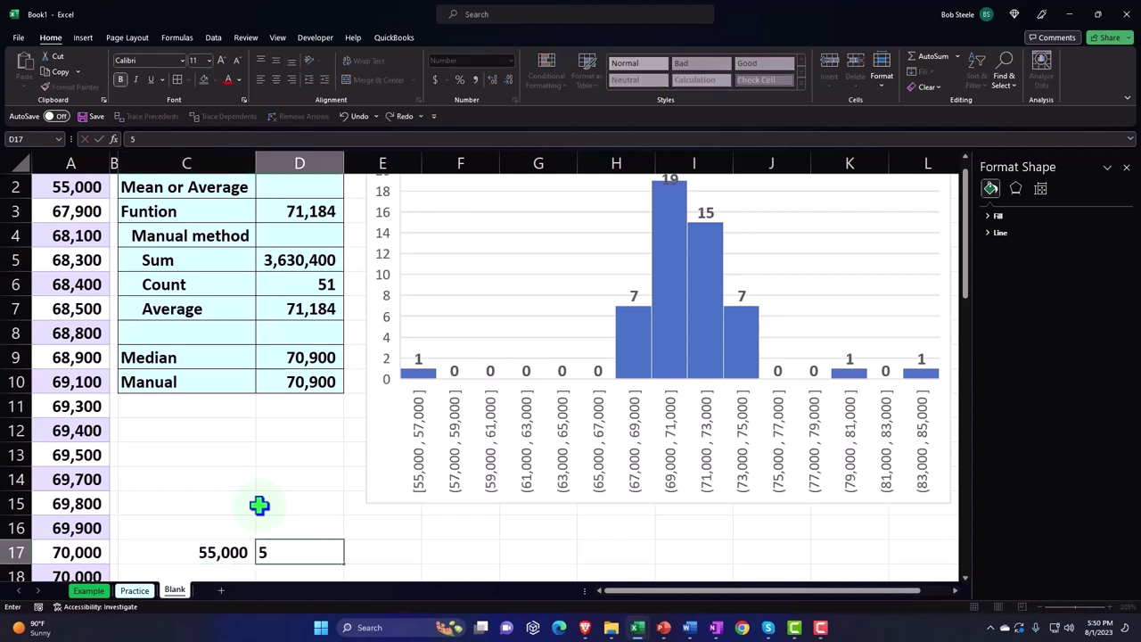
pyautogui.write('000')
pyautogui.press('Return')
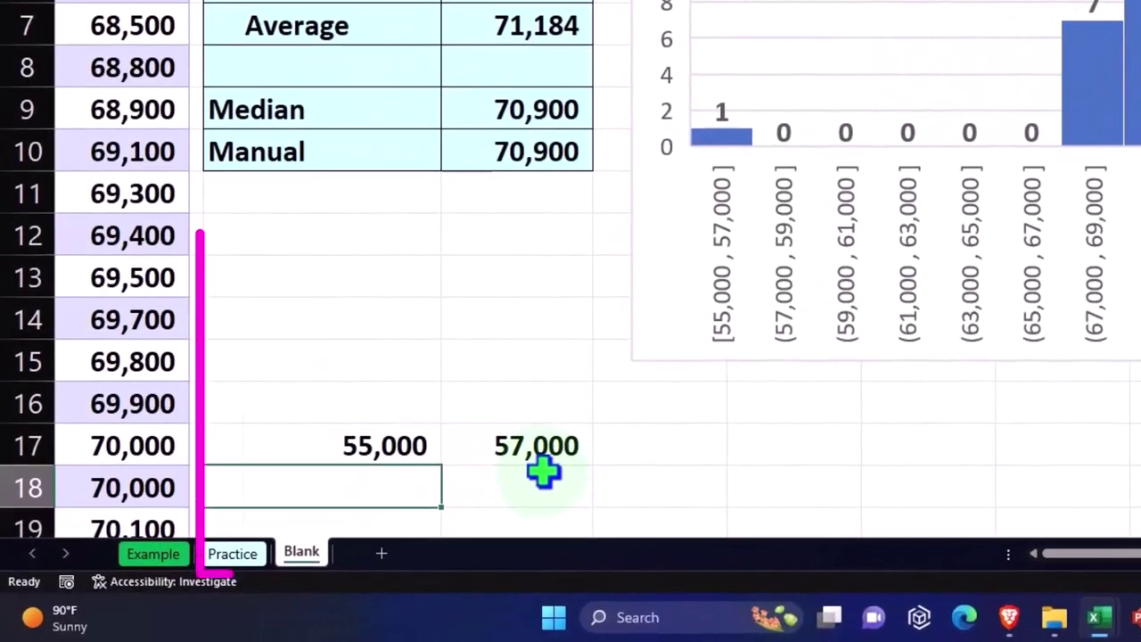
# Step: Add +2000 formulas in row 18 giving the second bin bounds 57,000 and 59,000
pyautogui.scroll(-1, 544, 472)
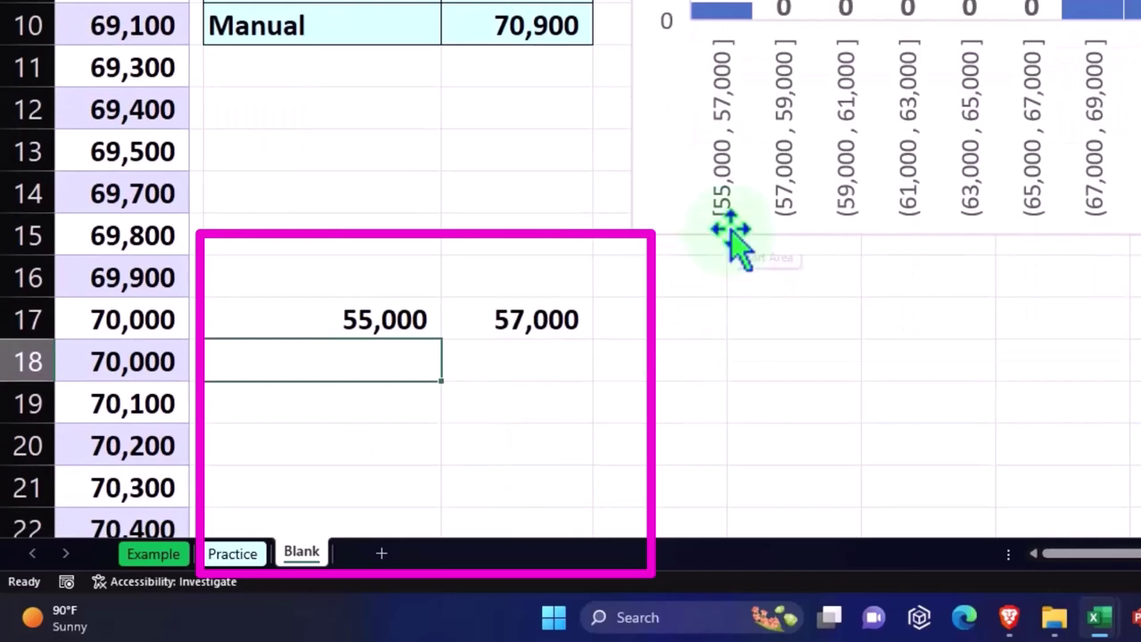
pyautogui.write('=')
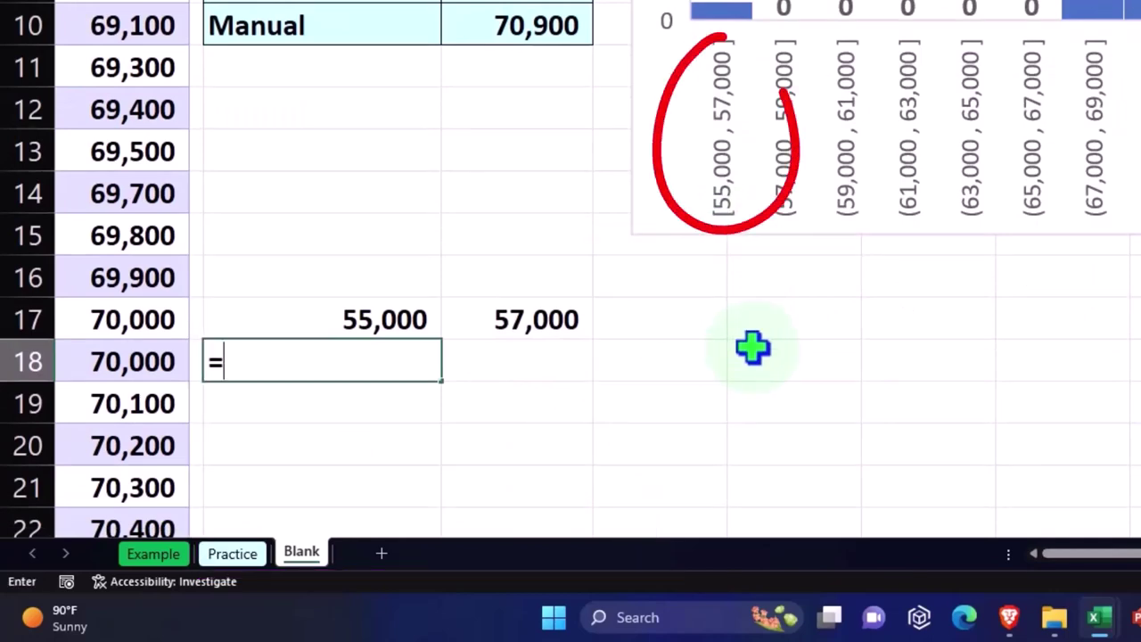
pyautogui.press('Up')
pyautogui.write('+200')
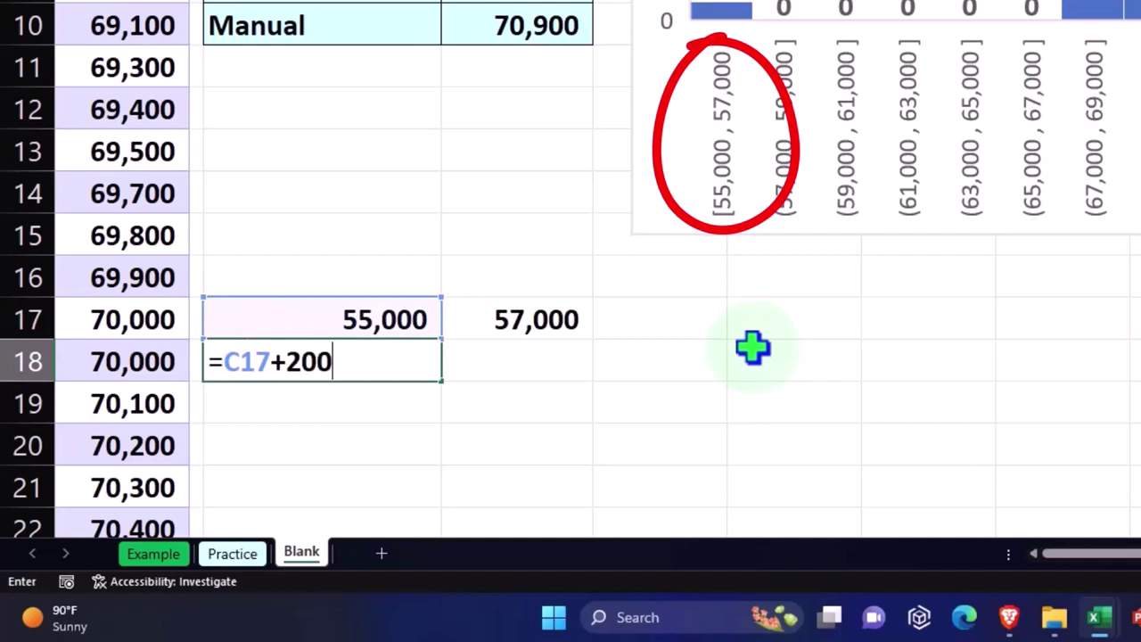
pyautogui.write('0')
pyautogui.press('Return')
pyautogui.click(565, 356)
pyautogui.write('+')
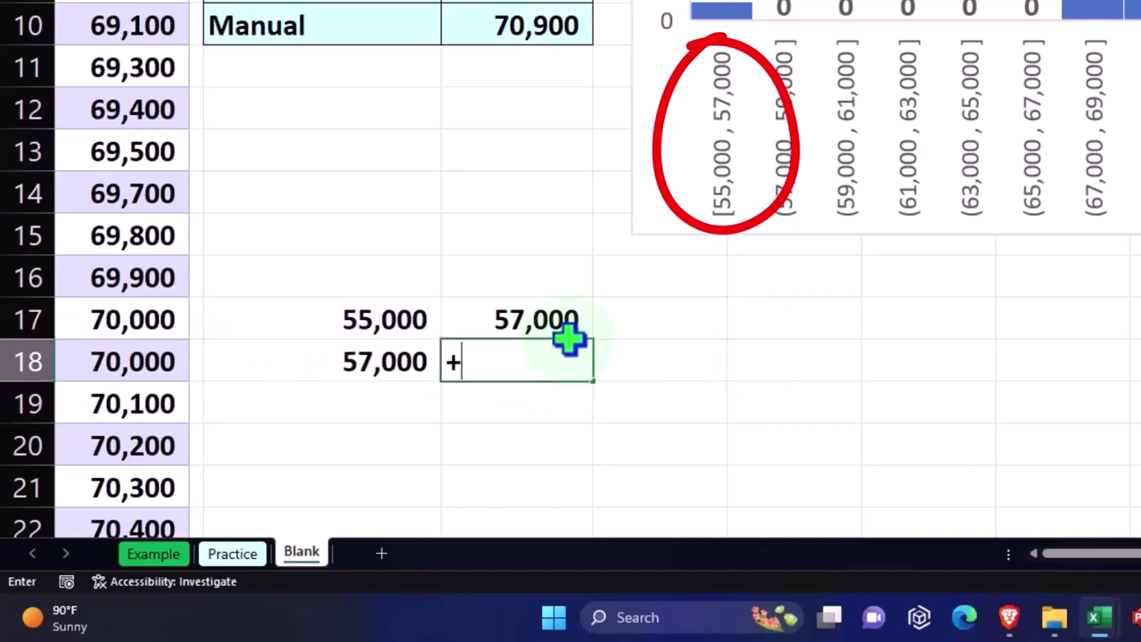
pyautogui.click(569, 332)
pyautogui.write('+')
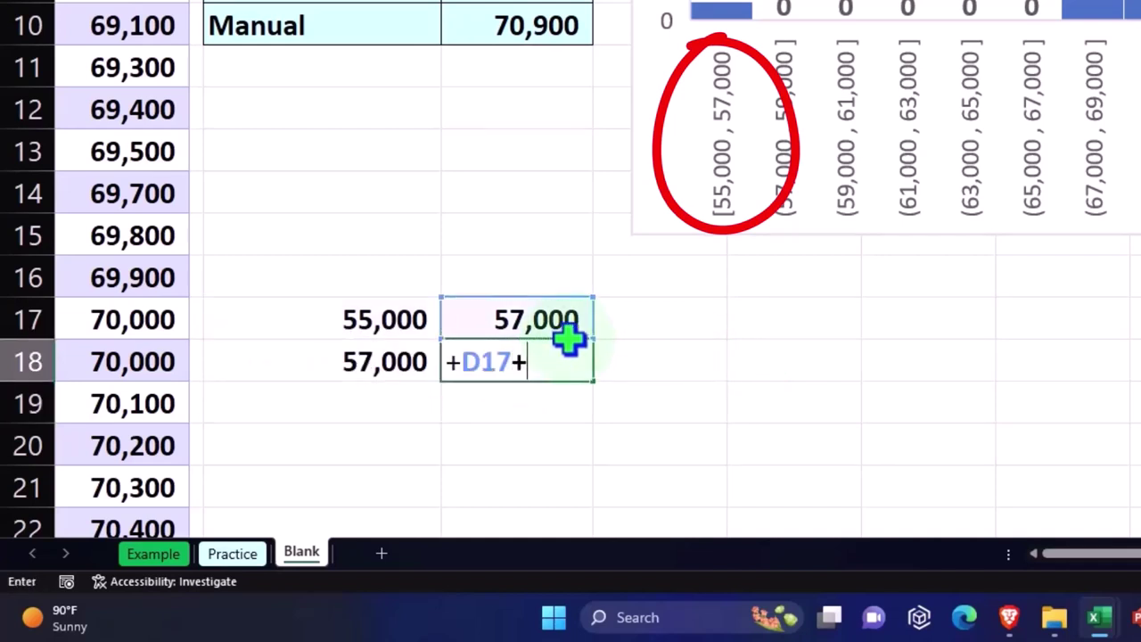
pyautogui.write('2000')
pyautogui.press('Return')
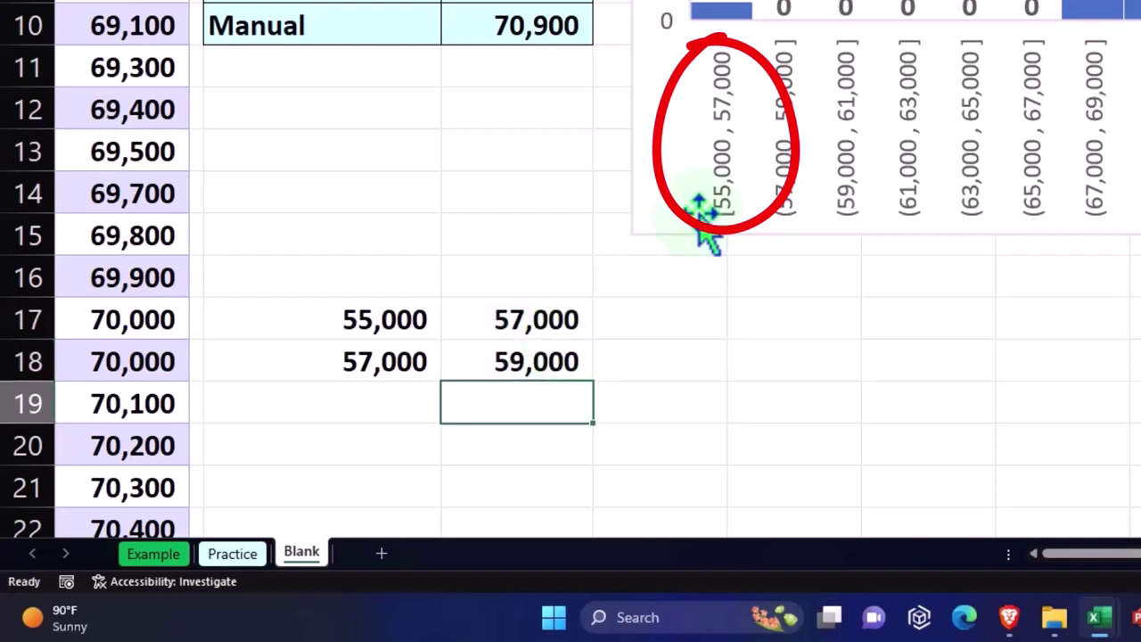
pyautogui.click(410, 370)
pyautogui.doubleClick(410, 370)
pyautogui.press('Return')
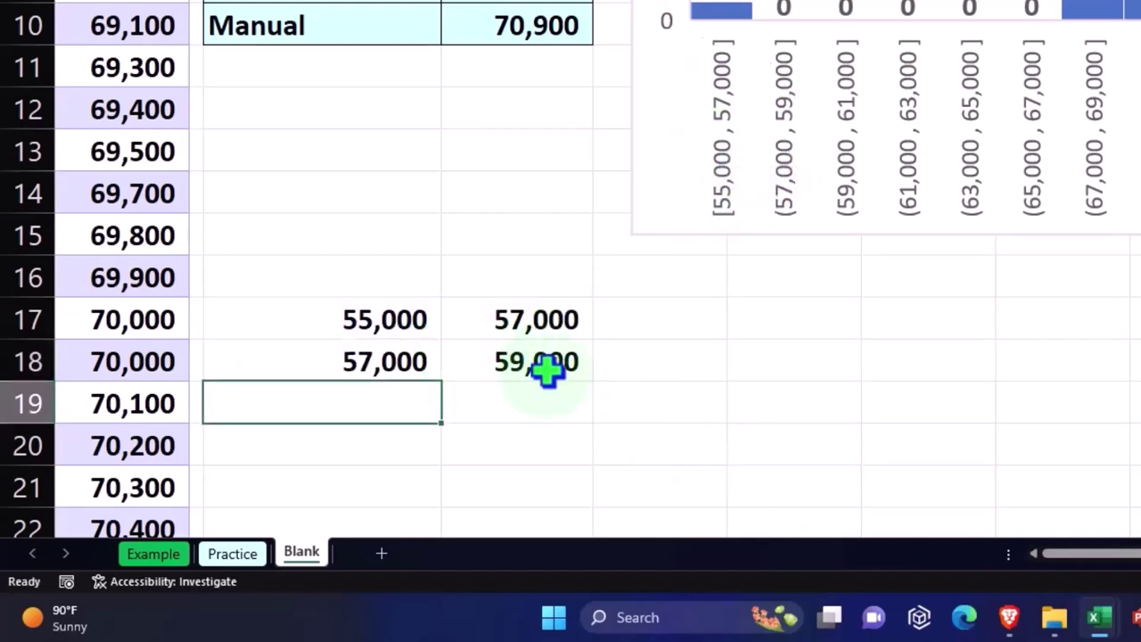
pyautogui.doubleClick(547, 370)
pyautogui.press('Return')
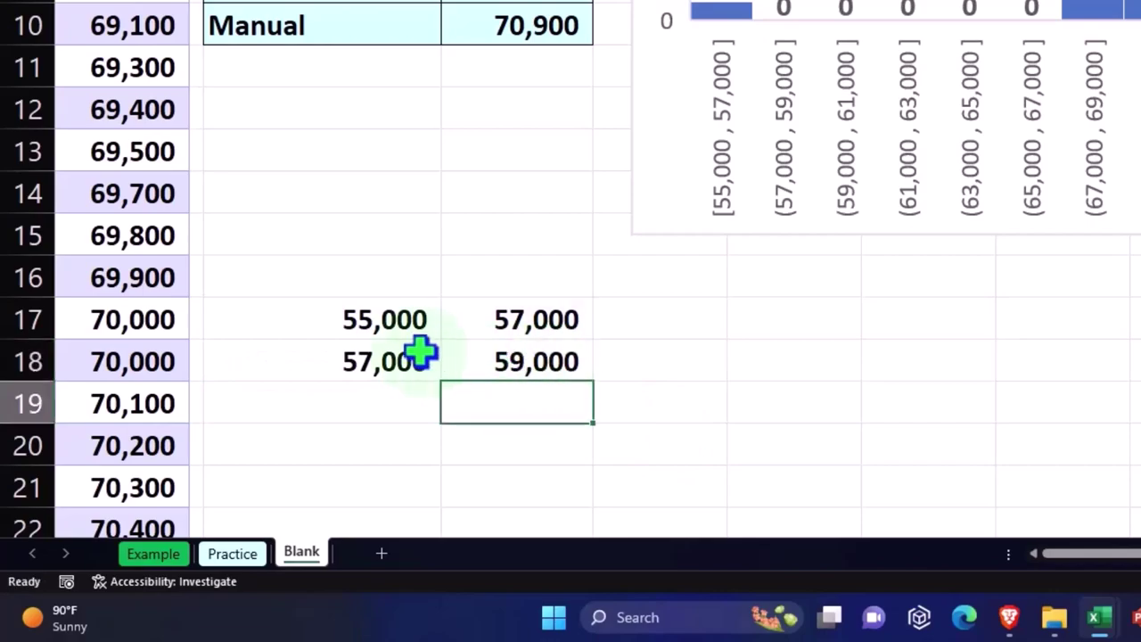
# Step: Fill the bin formulas down to row 31, ending at 83,000–85,000
pyautogui.moveTo(407, 354); pyautogui.dragTo(494, 357)
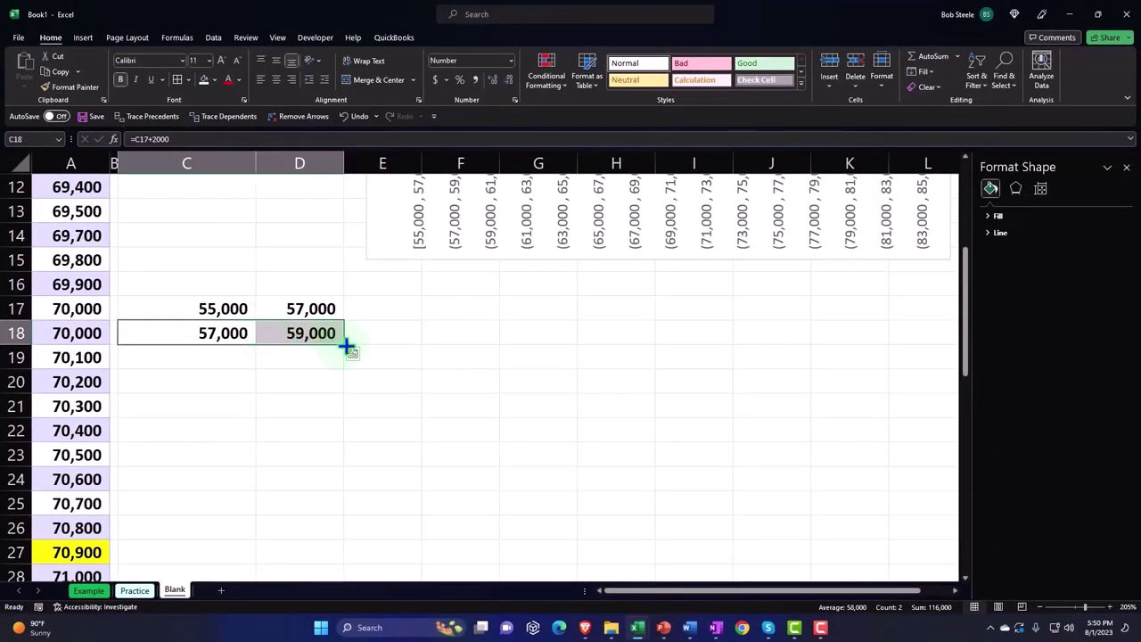
pyautogui.moveTo(347, 348); pyautogui.dragTo(336, 553)
pyautogui.scroll(-2, 328, 407)
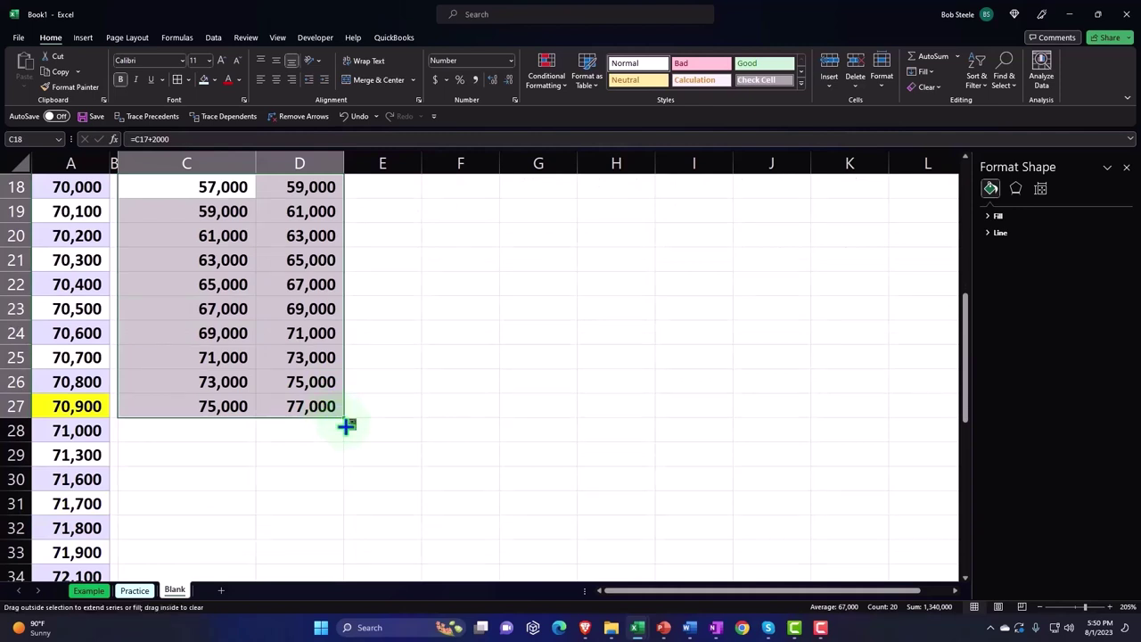
pyautogui.moveTo(346, 426); pyautogui.dragTo(343, 512)
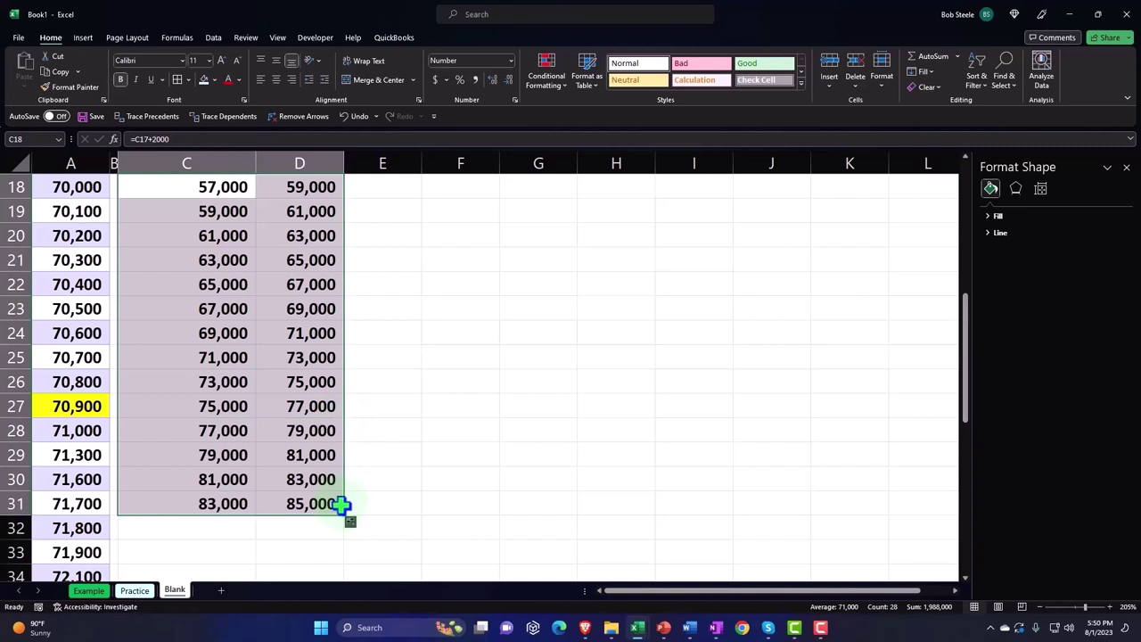
pyautogui.scroll(1, 343, 504)
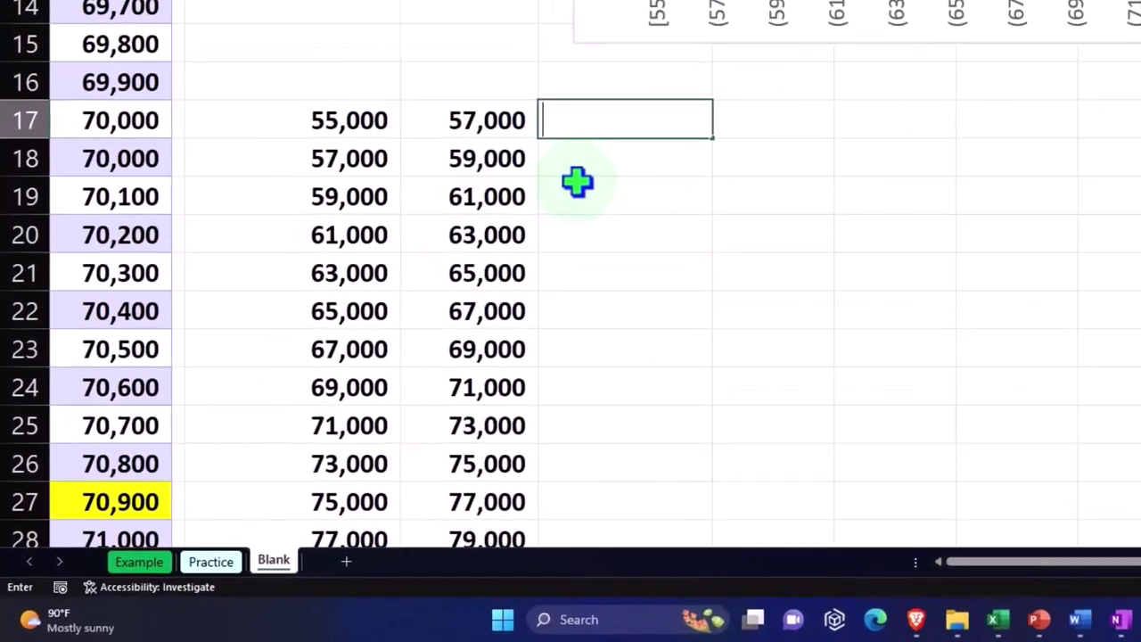
pyautogui.click(368, 357)
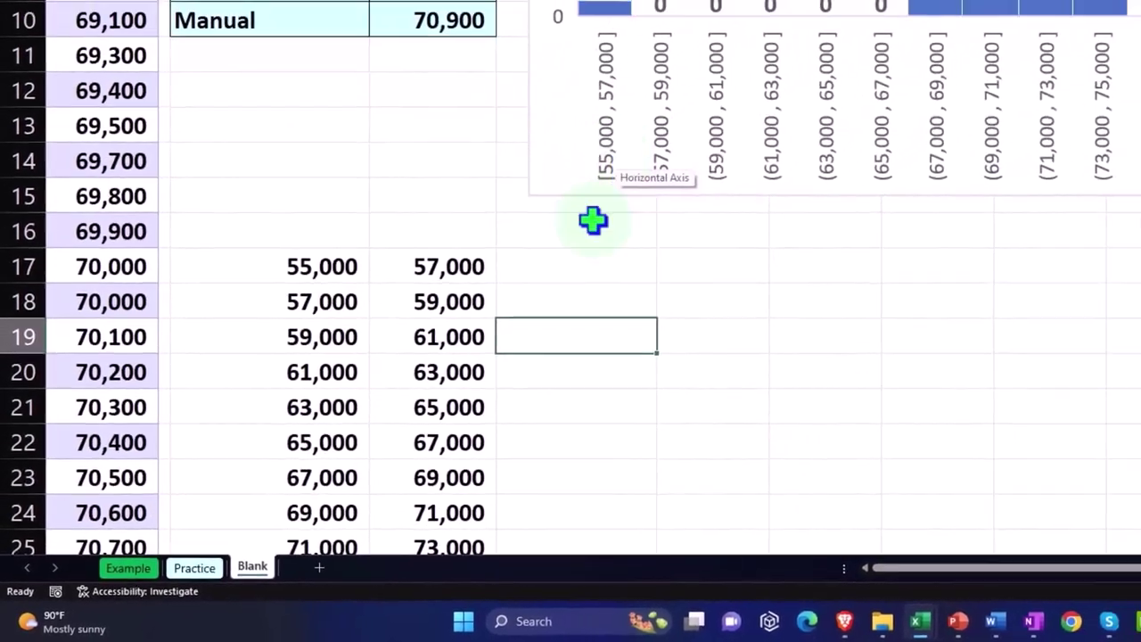
pyautogui.click(580, 265)
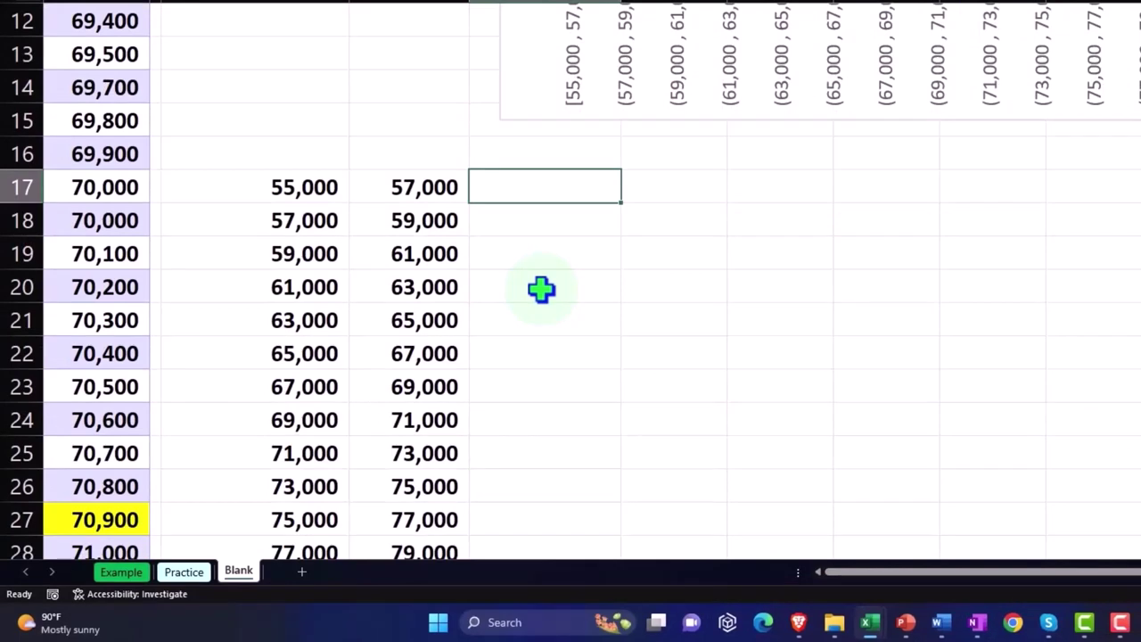
pyautogui.write('=')
pyautogui.click(303, 189)
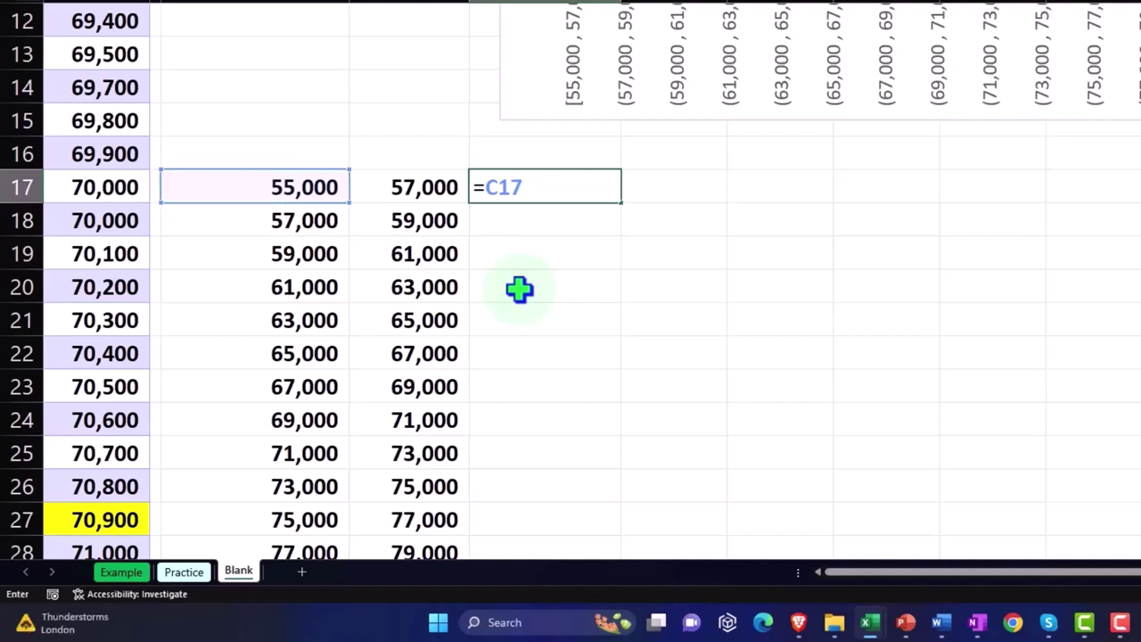
pyautogui.write(' & "-')
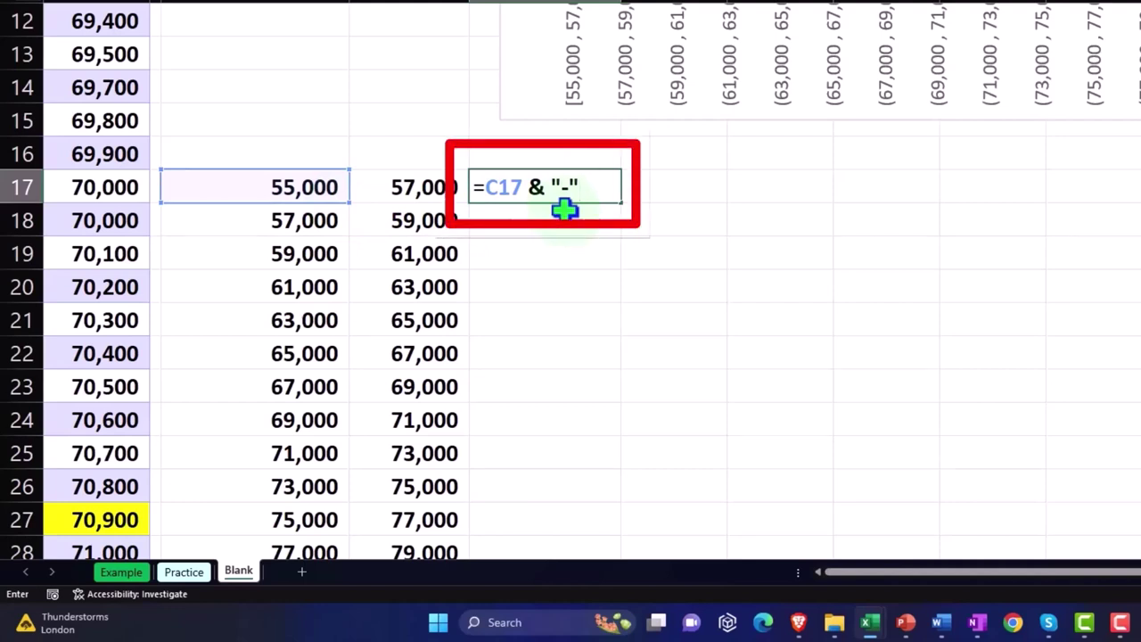
pyautogui.write('&')
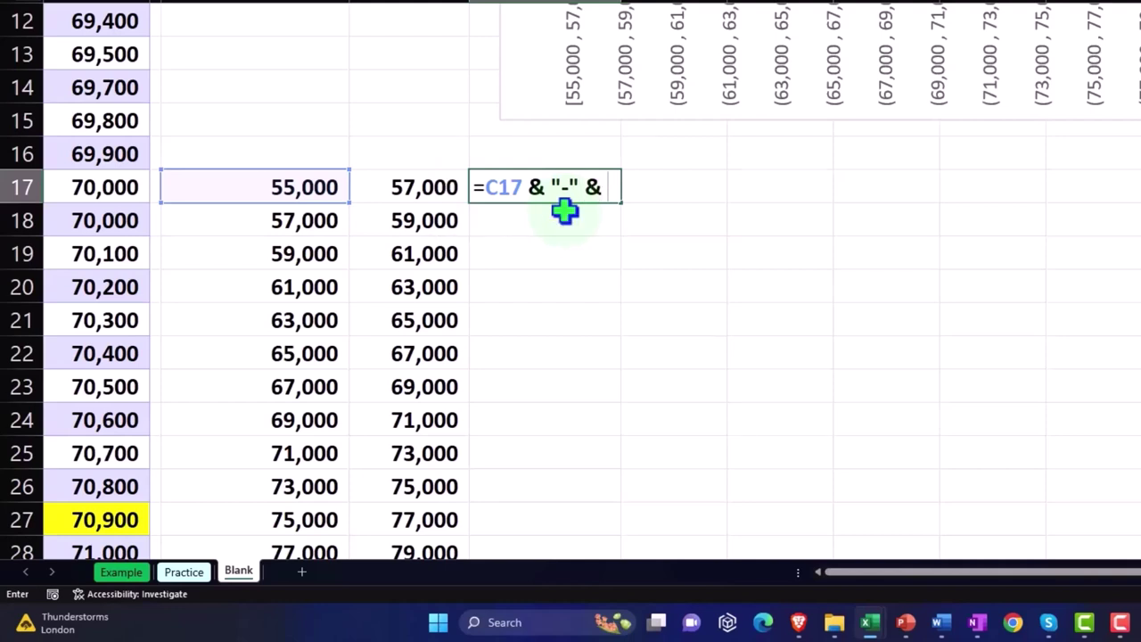
pyautogui.click(419, 187)
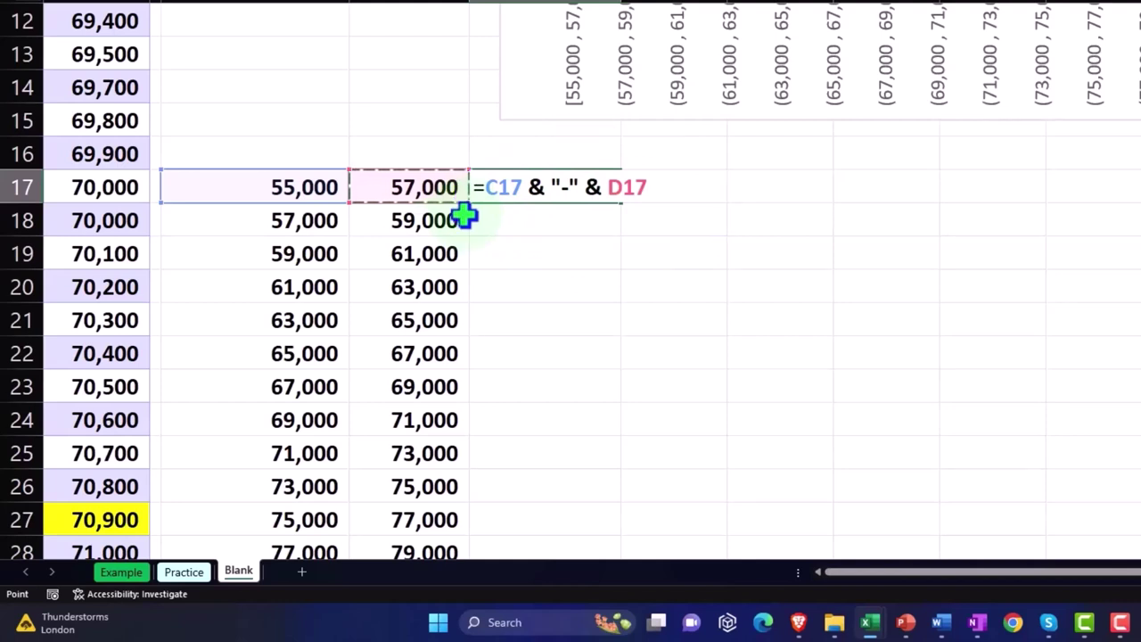
pyautogui.press('Return')
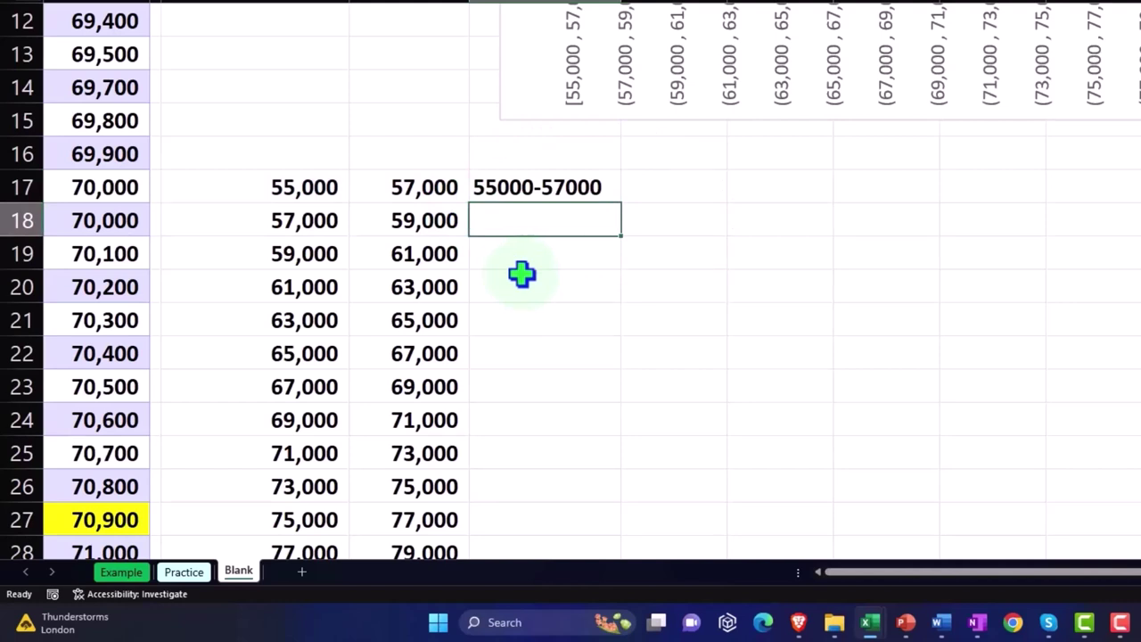
pyautogui.write("'")
pyautogui.press('BackSpace')
pyautogui.write('5')
pyautogui.write('7000-')
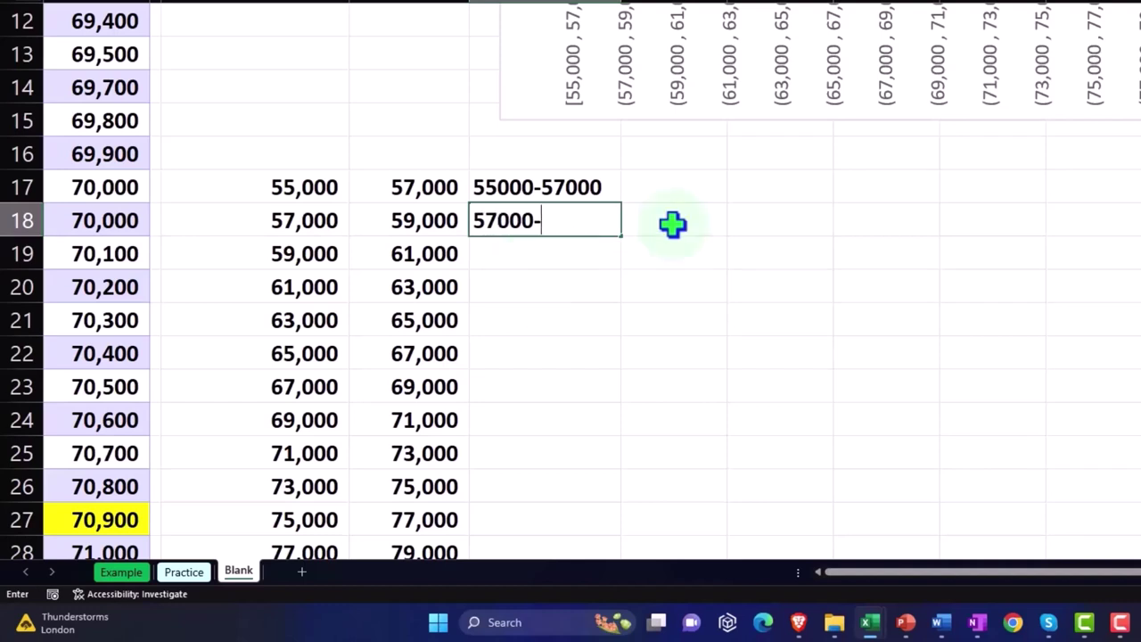
pyautogui.write('59000')
pyautogui.press('Return')
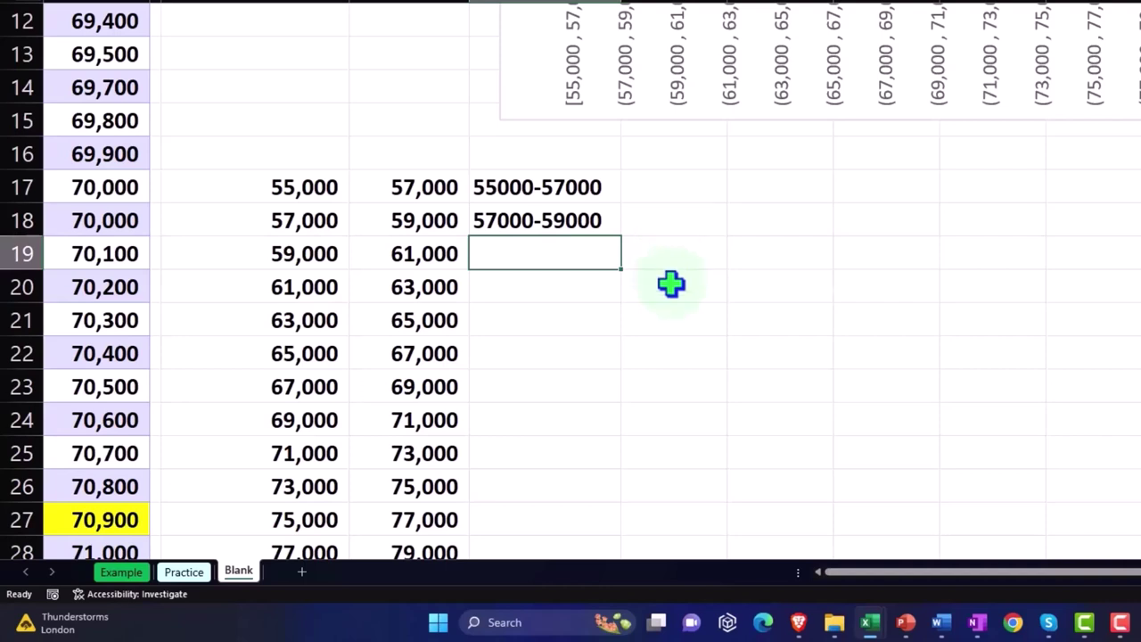
pyautogui.press('Up')
pyautogui.press('Delete')
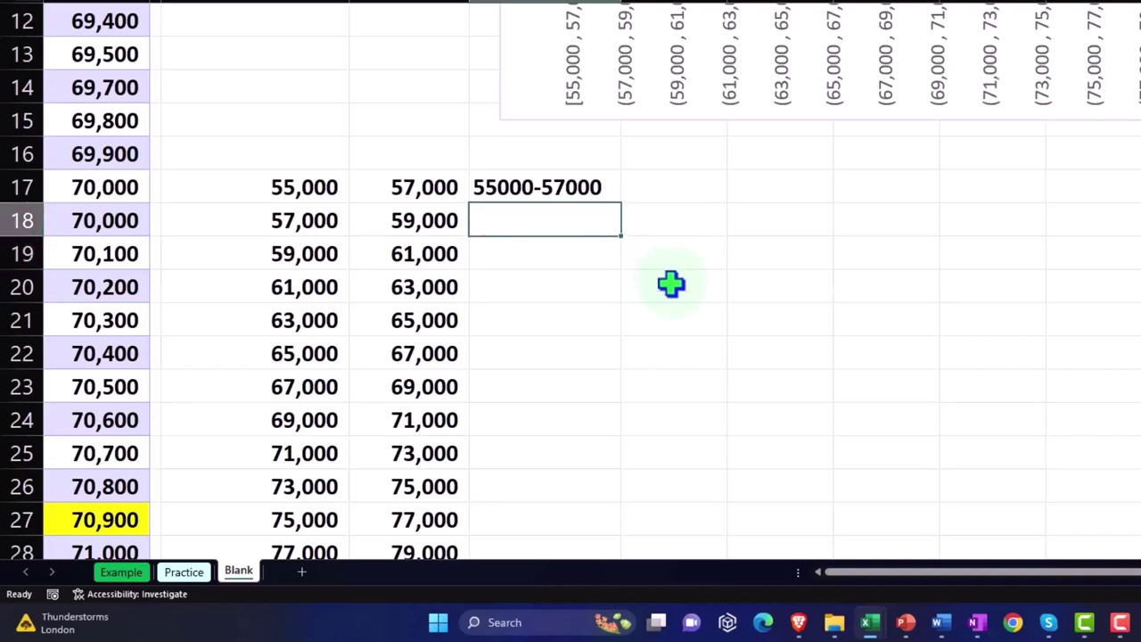
pyautogui.click(610, 187)
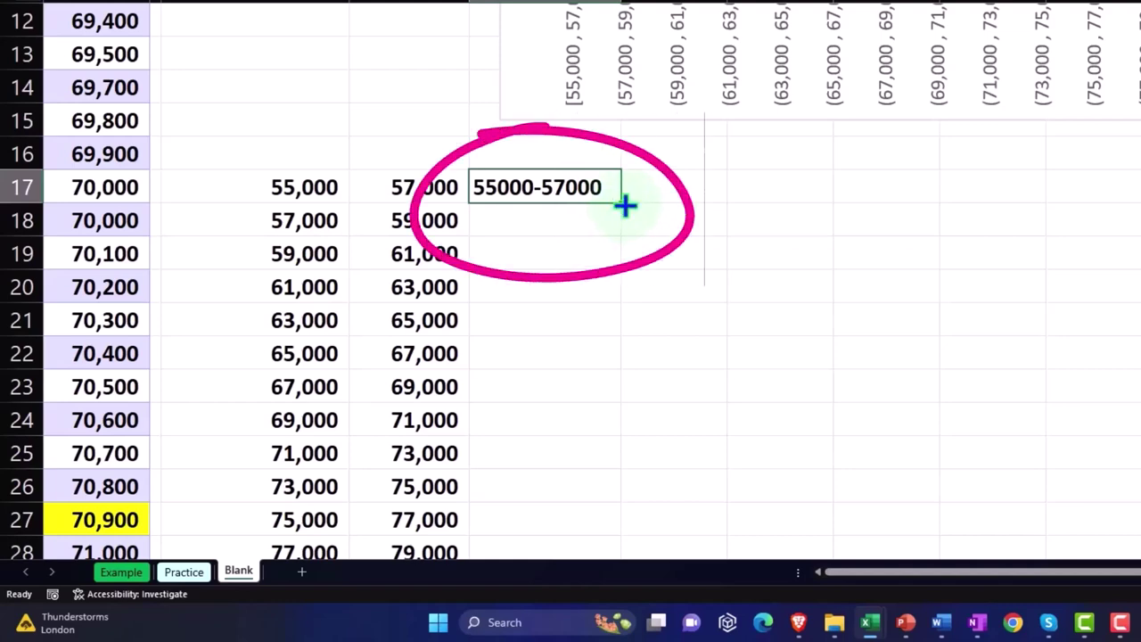
pyautogui.moveTo(624, 205); pyautogui.dragTo(613, 591)
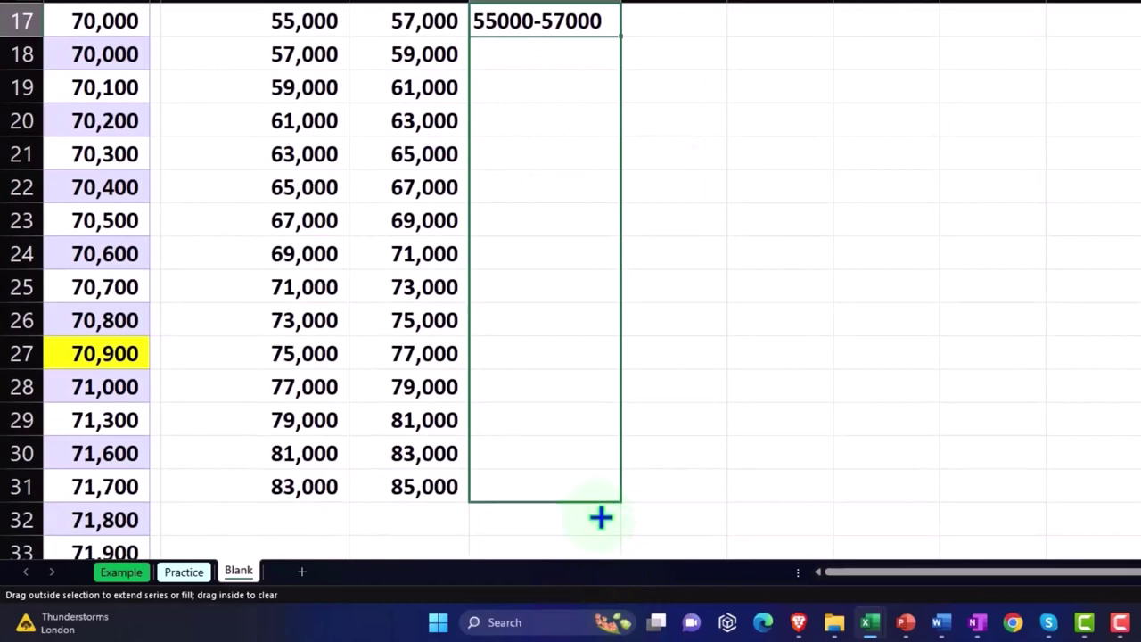
pyautogui.moveTo(614, 591); pyautogui.dragTo(600, 517)
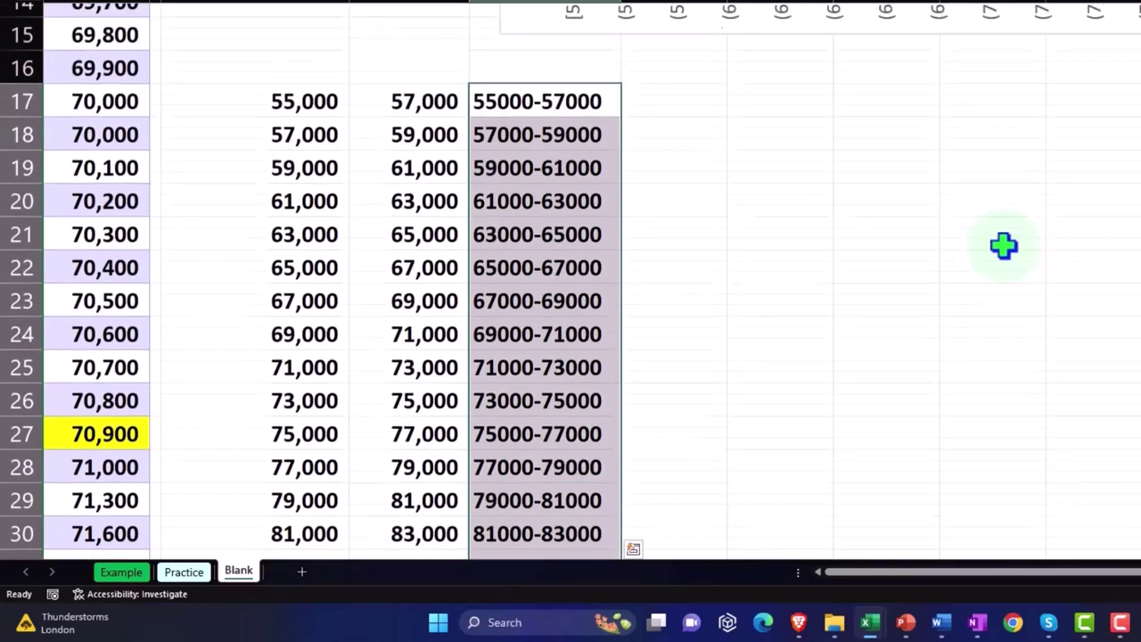
pyautogui.scroll(3, 1004, 247)
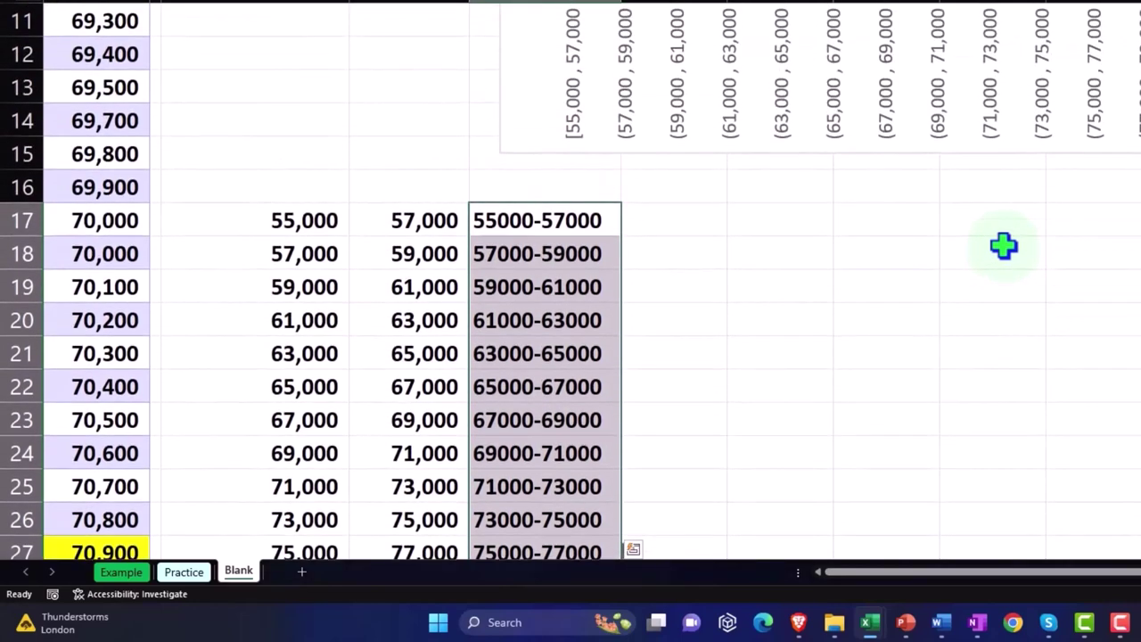
pyautogui.click(678, 226)
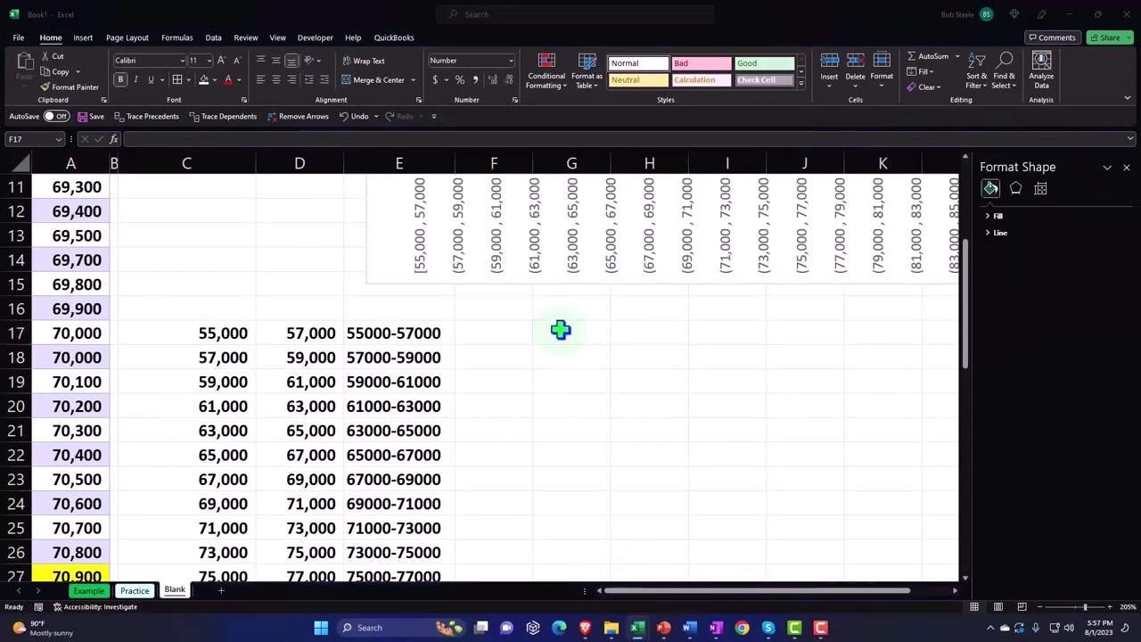
pyautogui.click(497, 330)
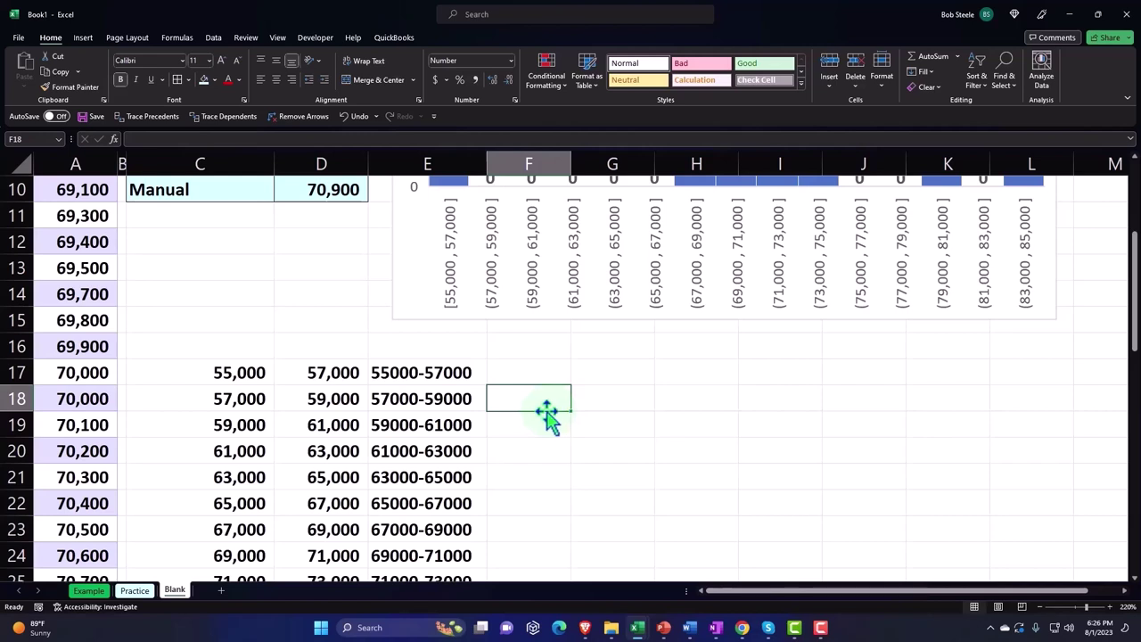
pyautogui.click(185, 365)
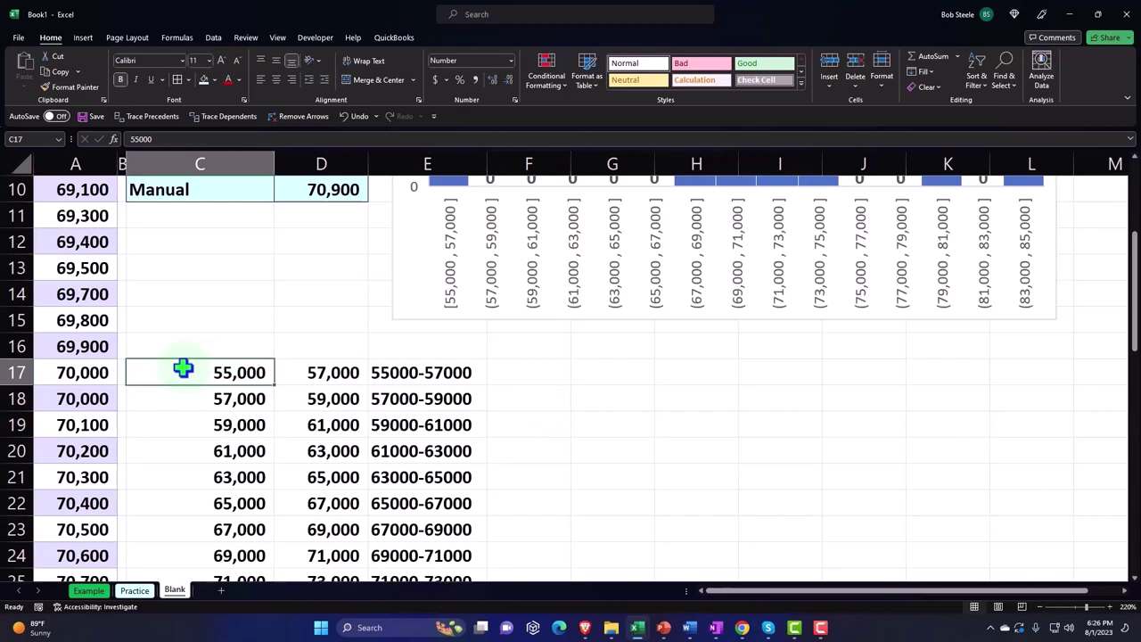
pyautogui.click(316, 372)
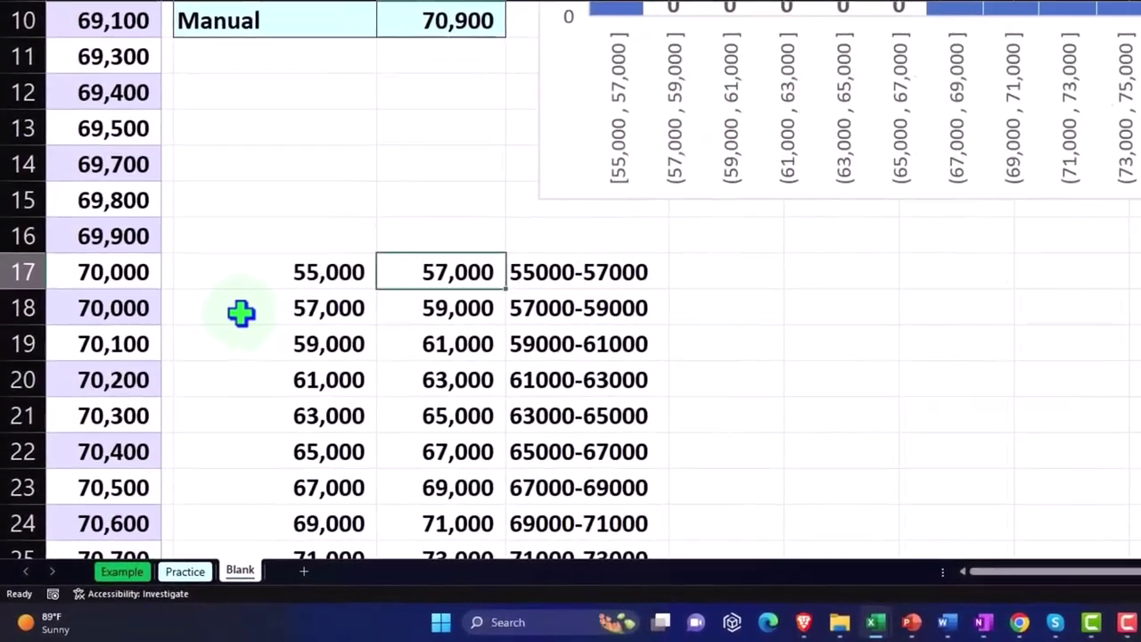
pyautogui.click(208, 357)
pyautogui.click(382, 350)
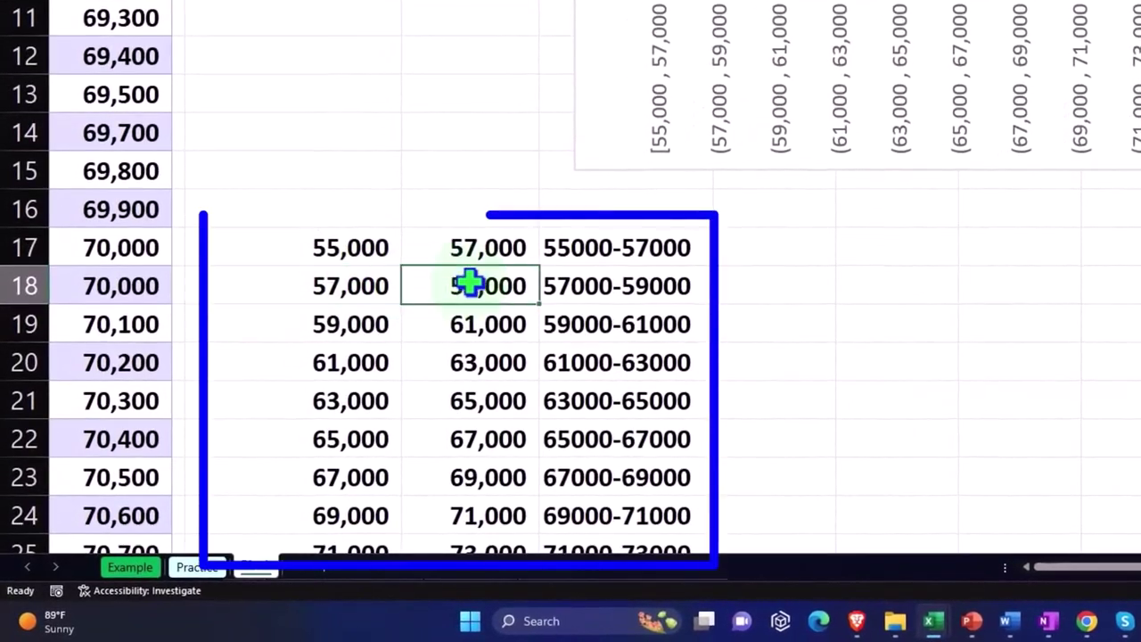
pyautogui.click(293, 317)
pyautogui.click(433, 323)
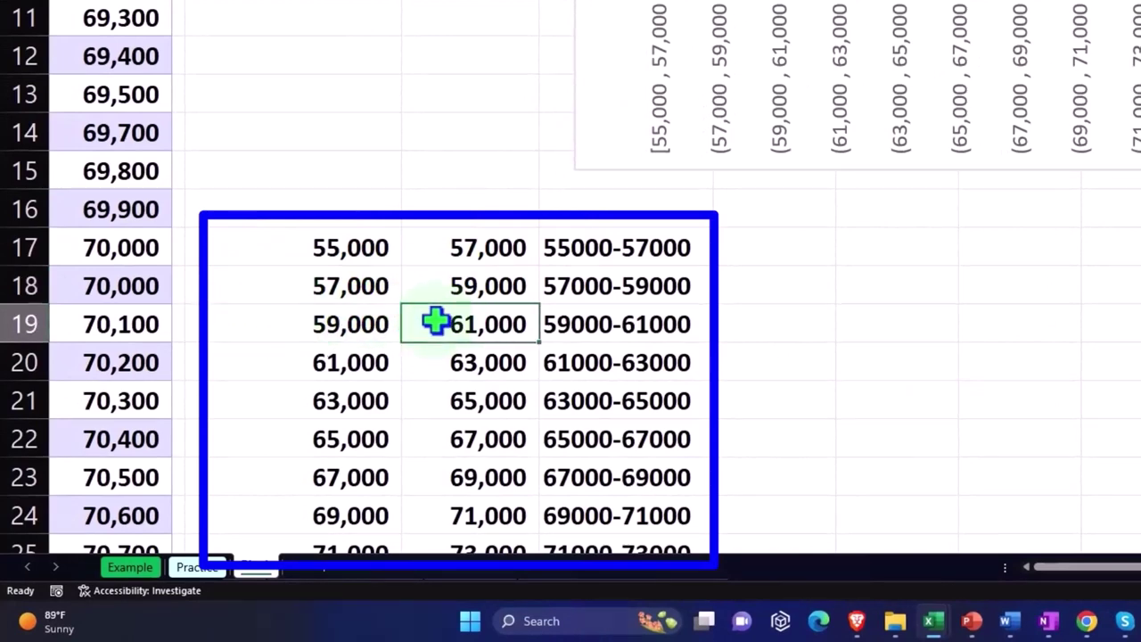
pyautogui.click(435, 284)
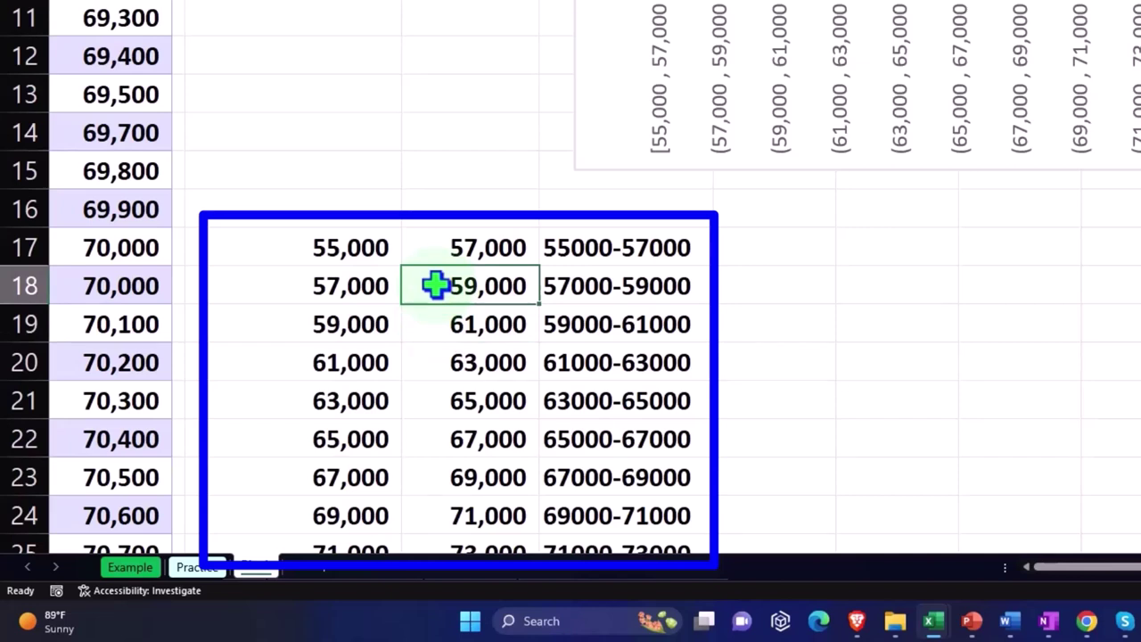
pyautogui.moveTo(435, 284)
pyautogui.mouseDown()
pyautogui.moveTo(397, 287)
pyautogui.moveTo(412, 328)
pyautogui.mouseUp()
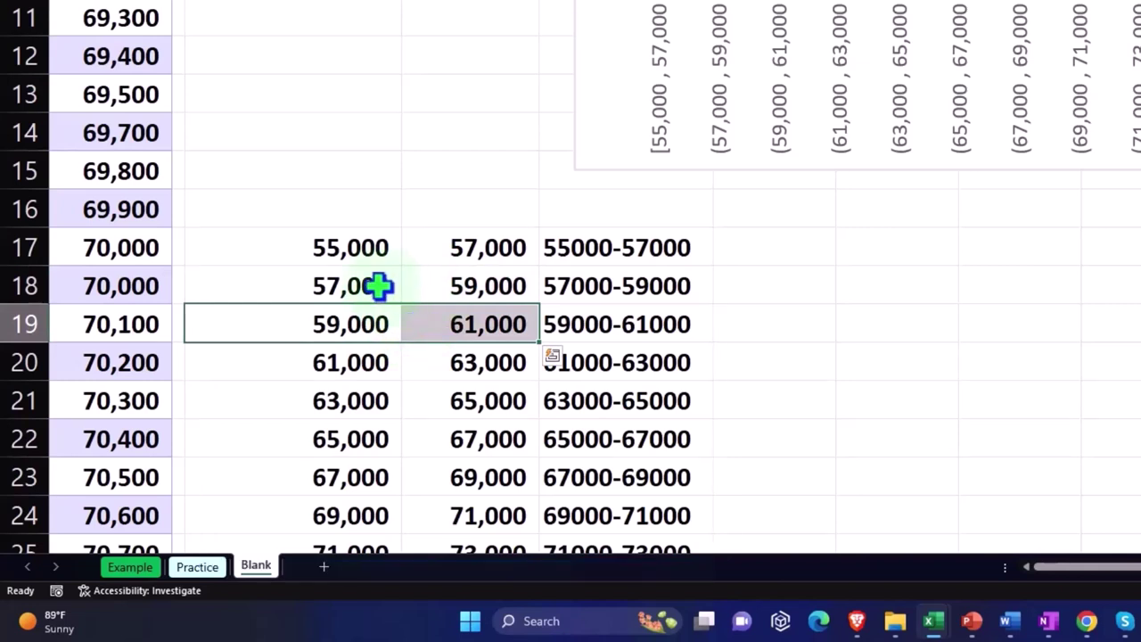
pyautogui.moveTo(378, 287); pyautogui.dragTo(420, 286)
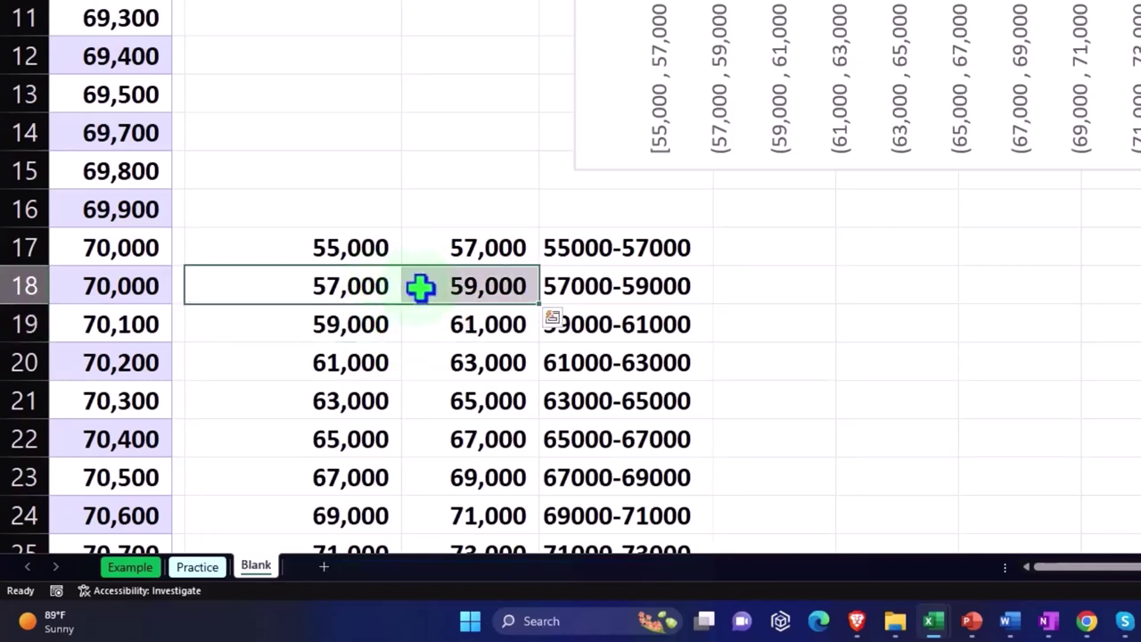
pyautogui.click(348, 326)
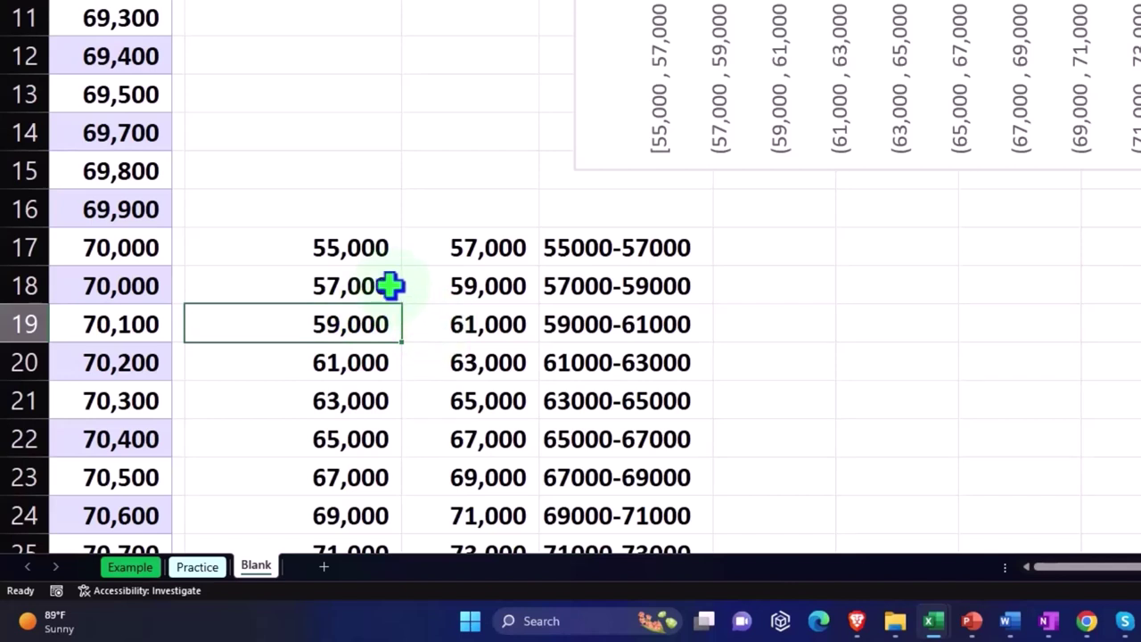
pyautogui.click(348, 244)
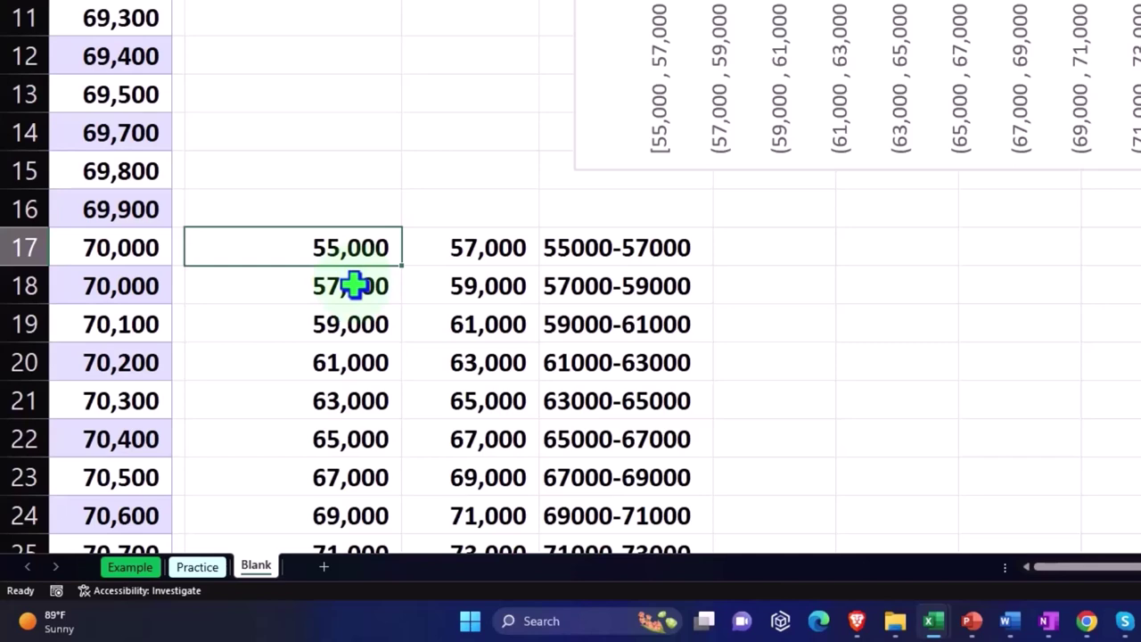
pyautogui.scroll(1, 353, 285)
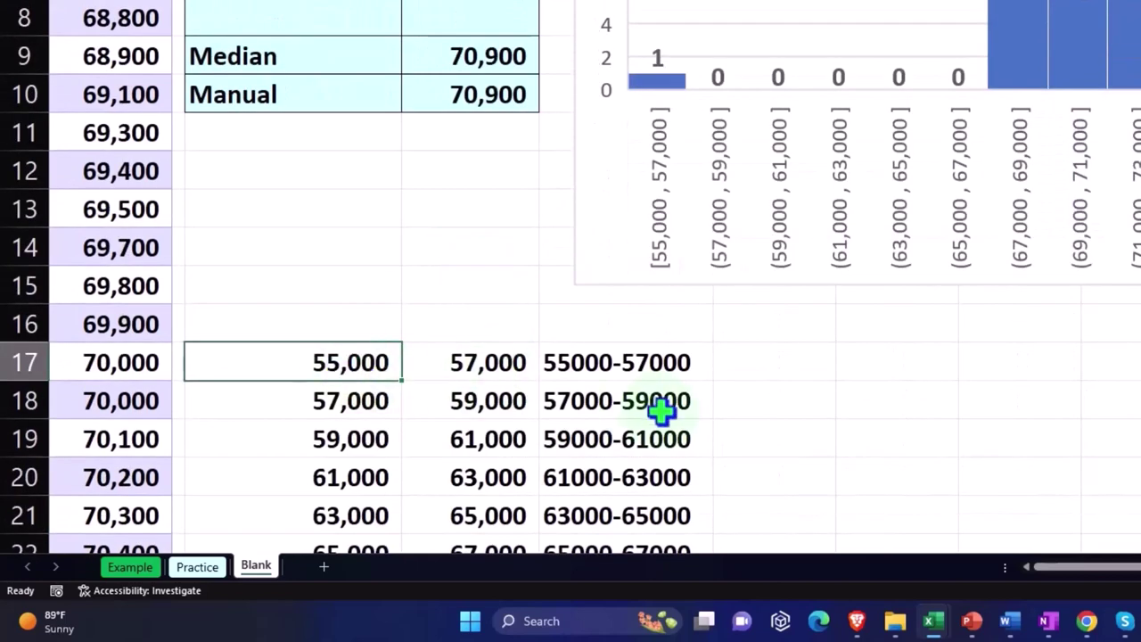
# Step: Enter 49,000 as the first lower limit in C17, then select F17 beside the first label
pyautogui.write('49')
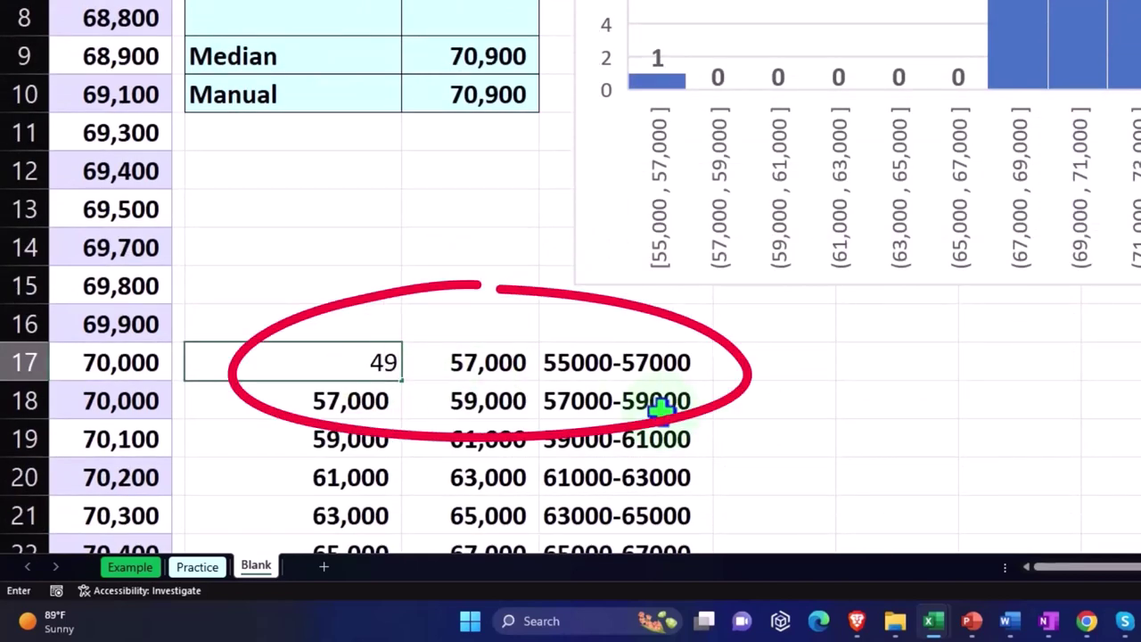
pyautogui.write(',000')
pyautogui.press('Return')
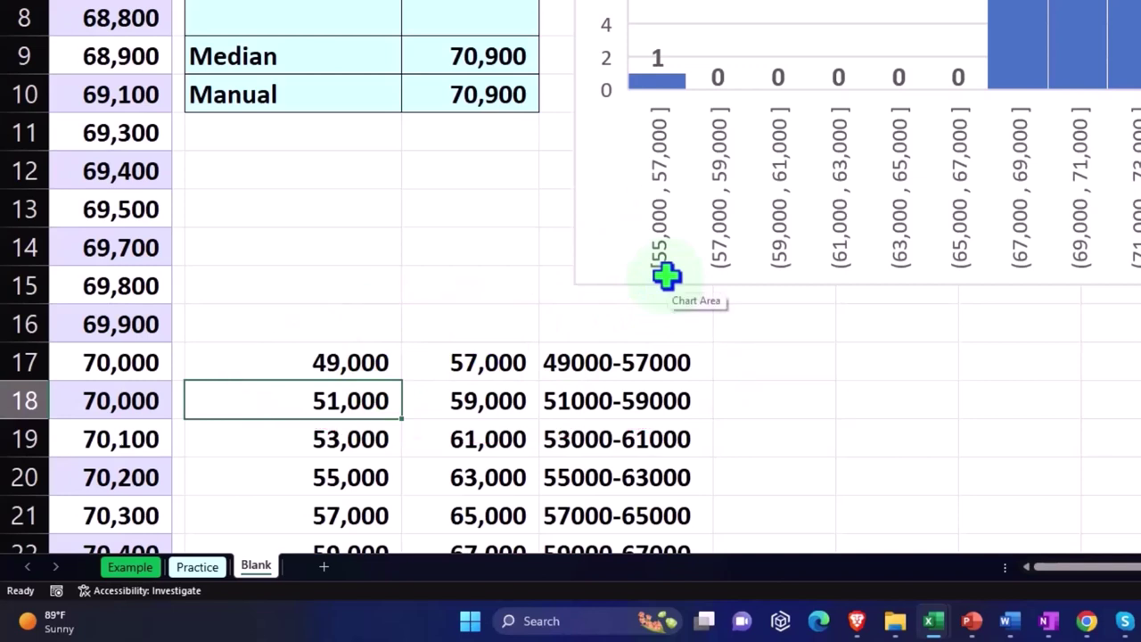
pyautogui.click(747, 357)
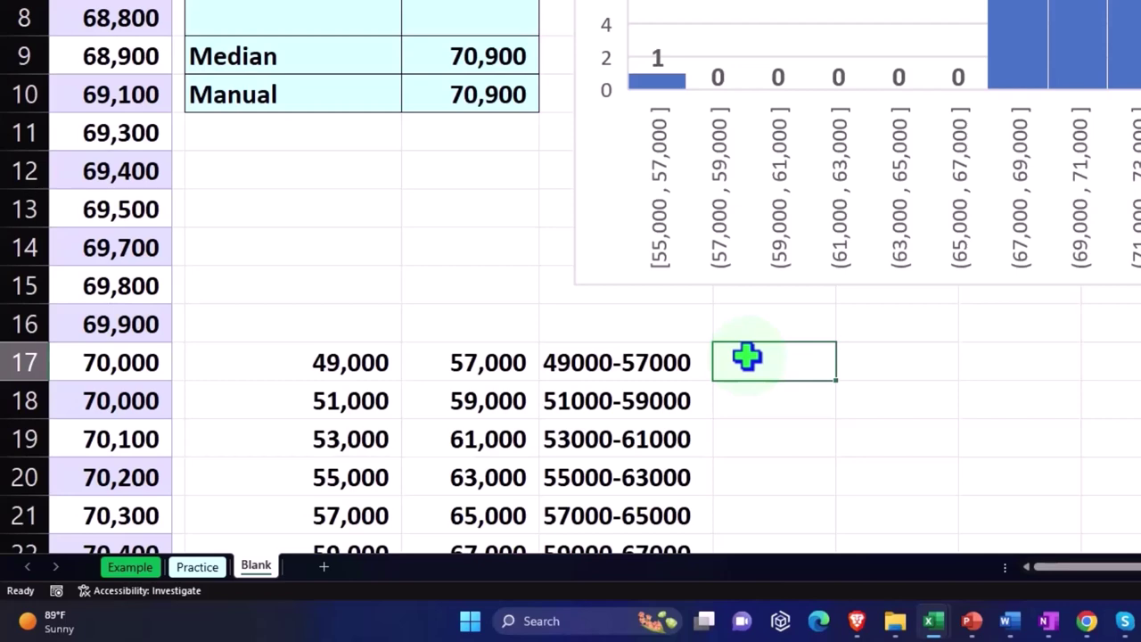
pyautogui.scroll(-1, 747, 358)
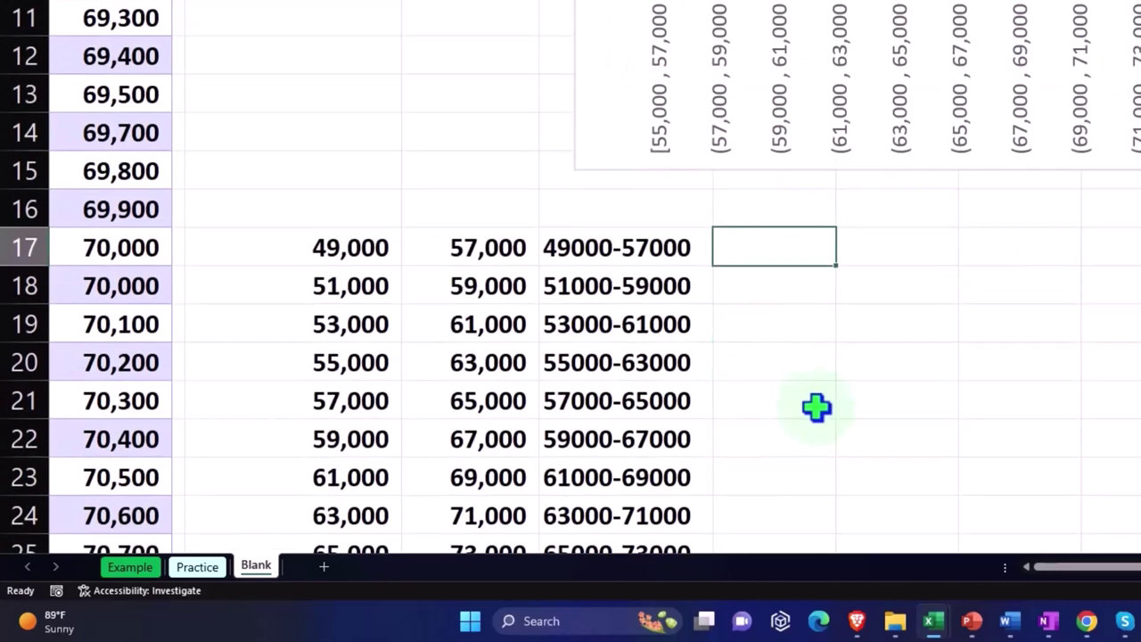
# Step: In F17, start the formula =COUNTIFS(Table3[Wages], with Wages as the counted range
pyautogui.write('=')
pyautogui.write('count')
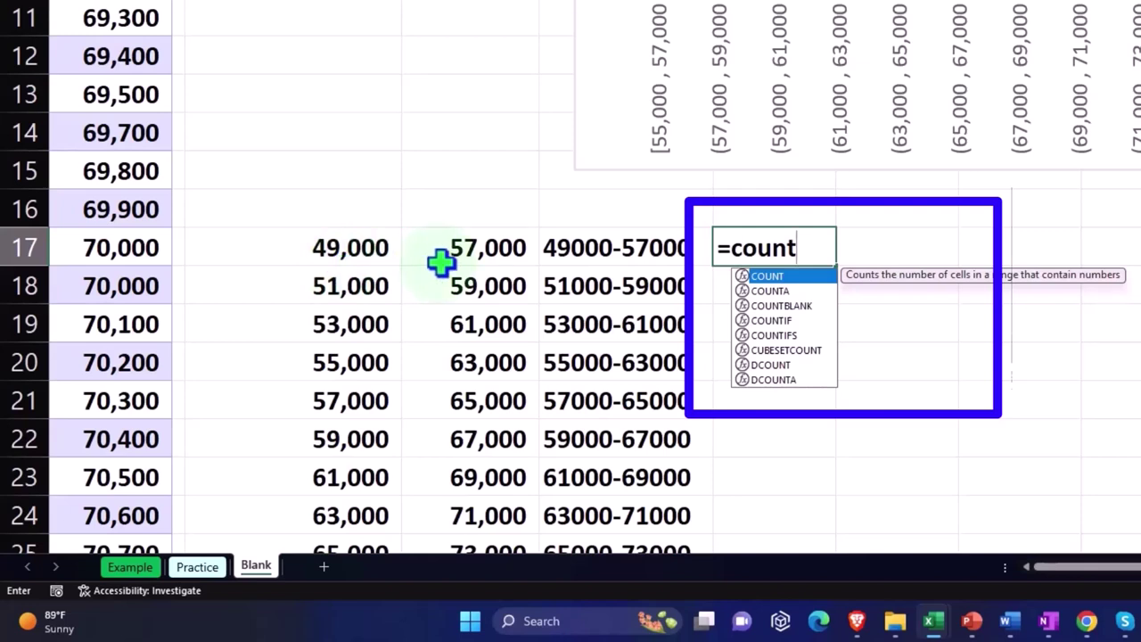
pyautogui.doubleClick(771, 335)
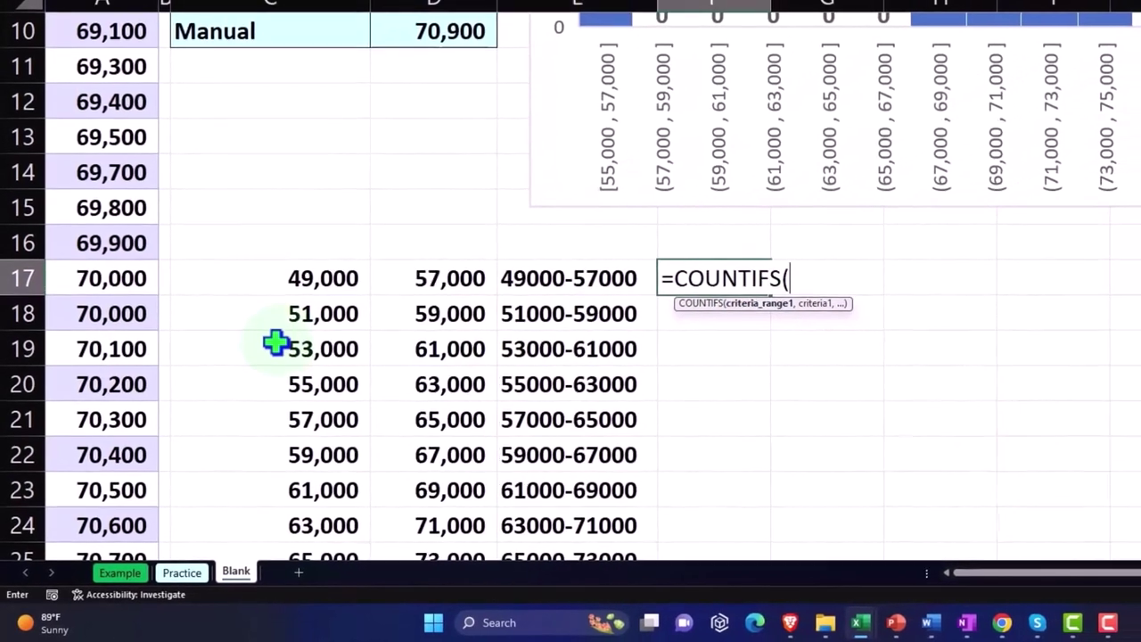
pyautogui.scroll(3, 276, 343)
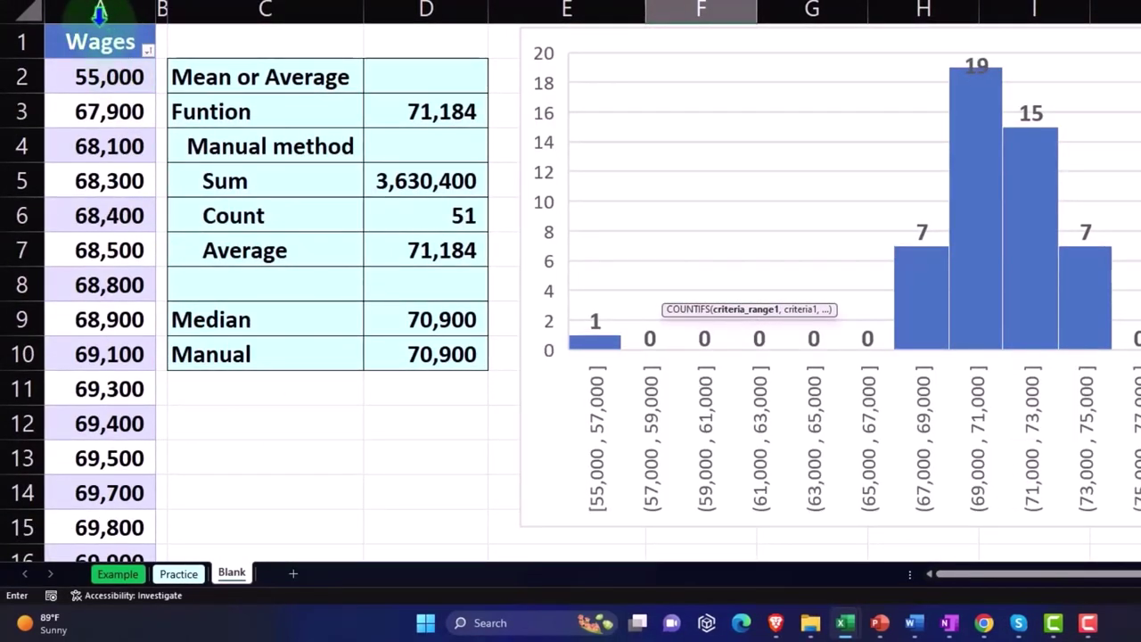
pyautogui.click(100, 11)
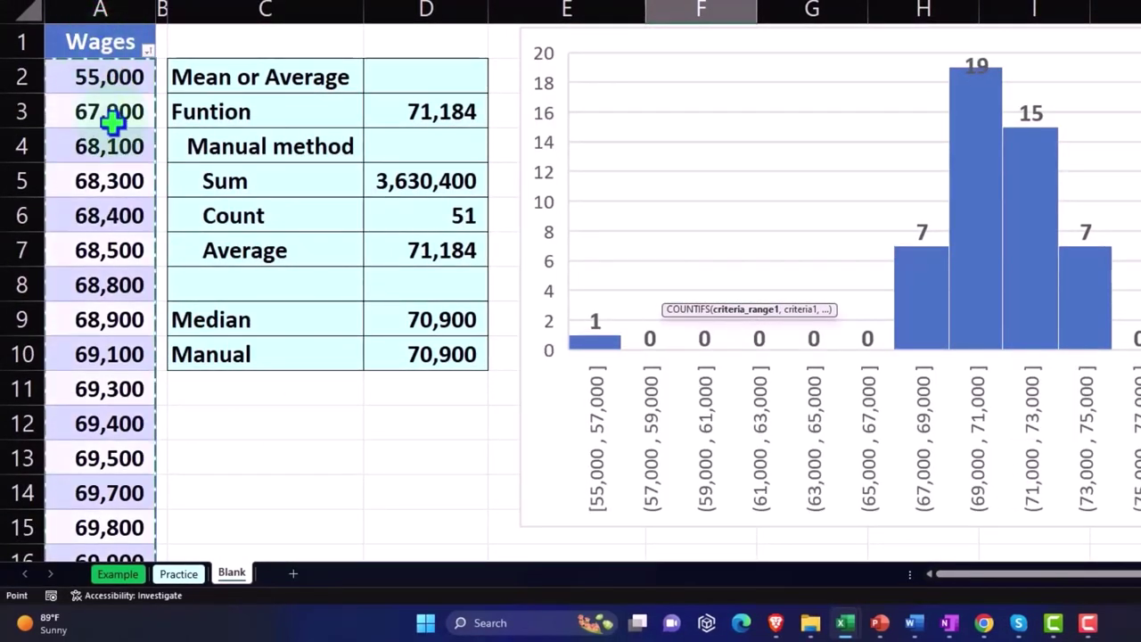
pyautogui.scroll(-3, 496, 322)
pyautogui.scroll(-1, 495, 322)
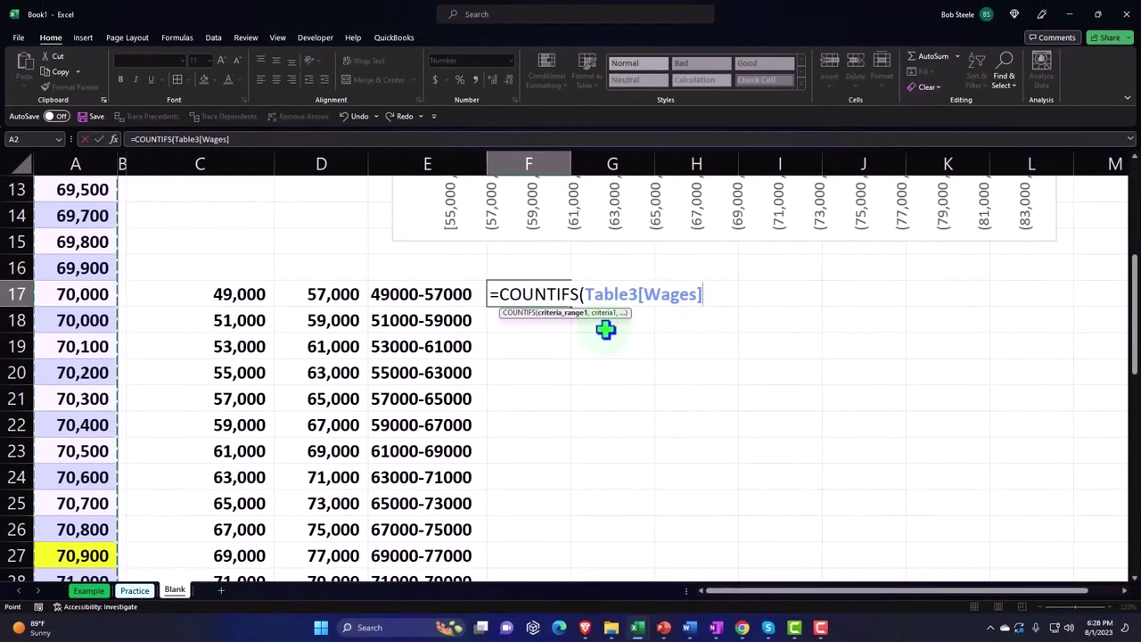
pyautogui.write(',">"&')
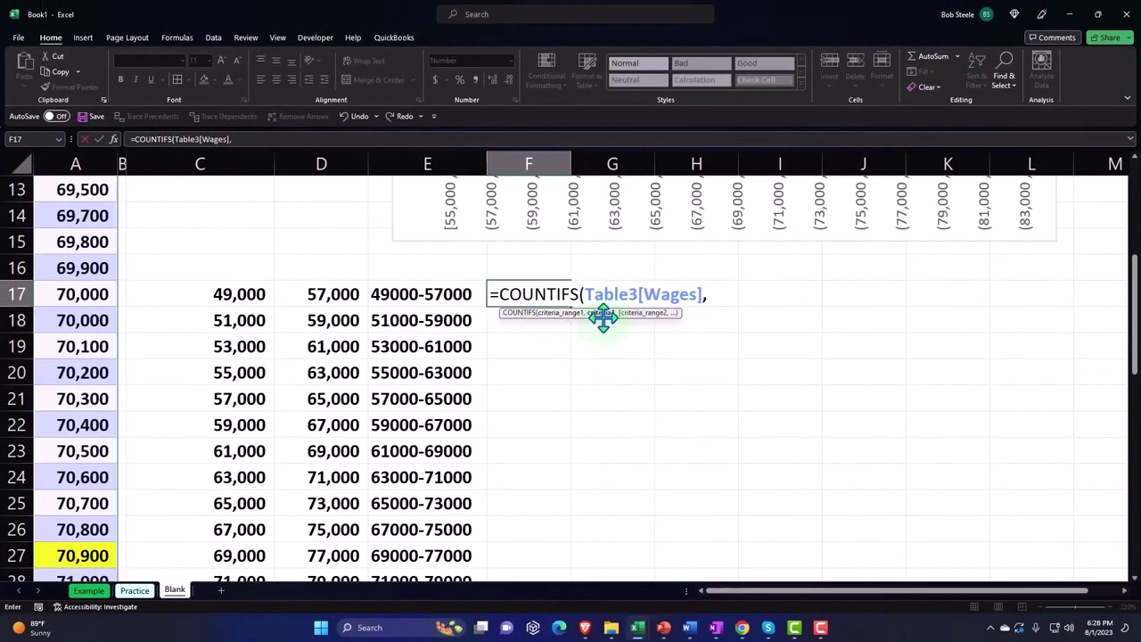
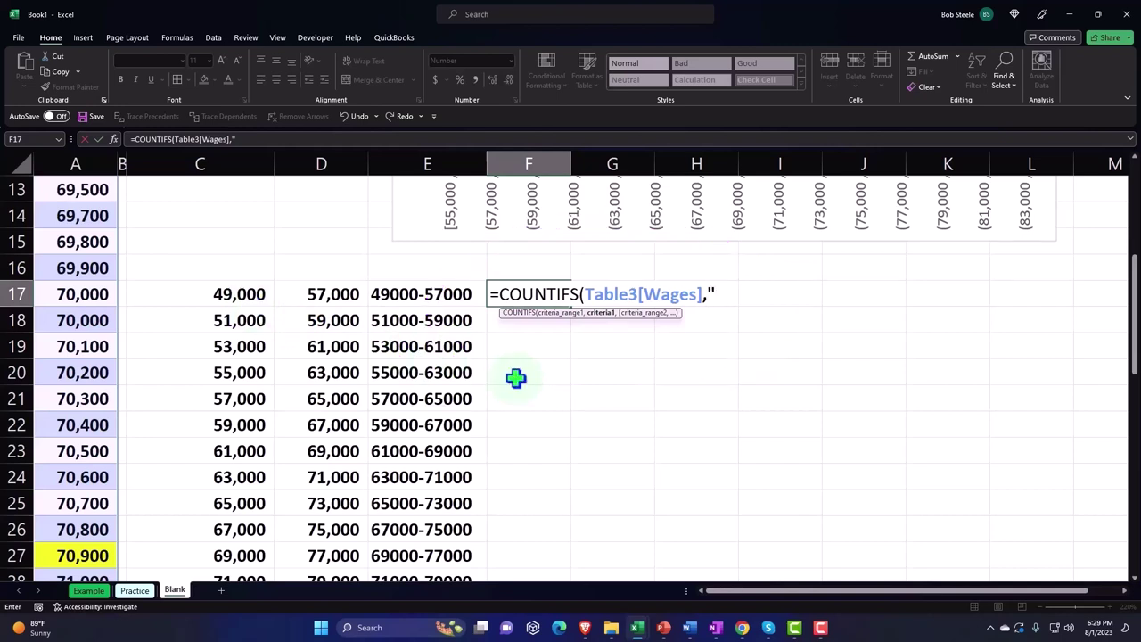
# Step: Complete F17 as =COUNTIFS(Table3[Wages],">"&C17), counting 51 wages above the lower limit
pyautogui.write('>"')
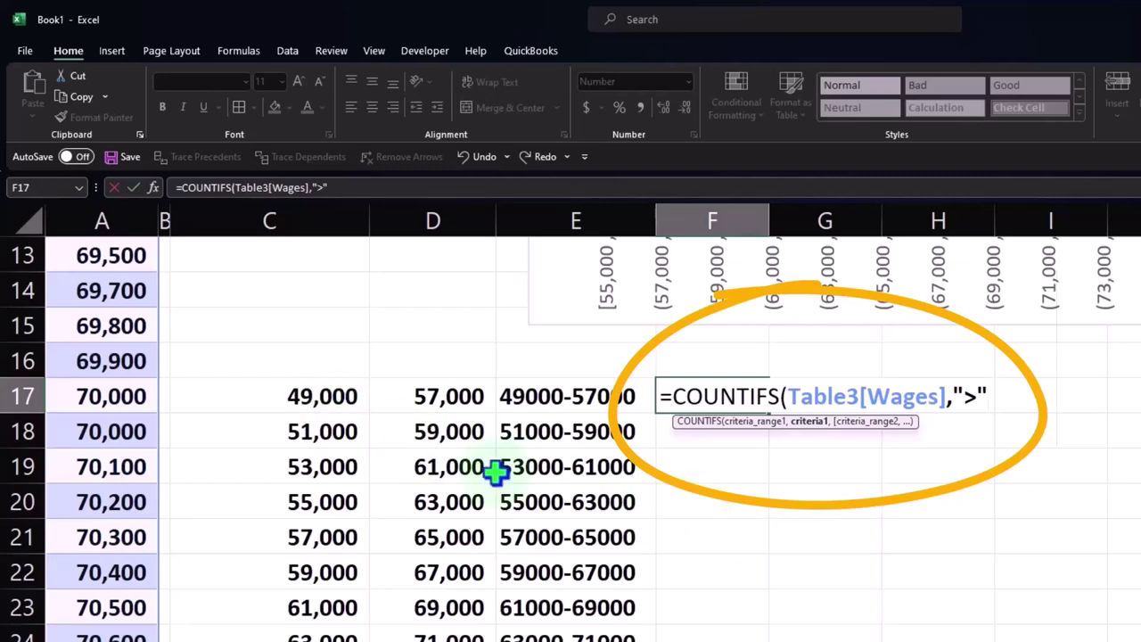
pyautogui.write('&')
pyautogui.click(327, 395)
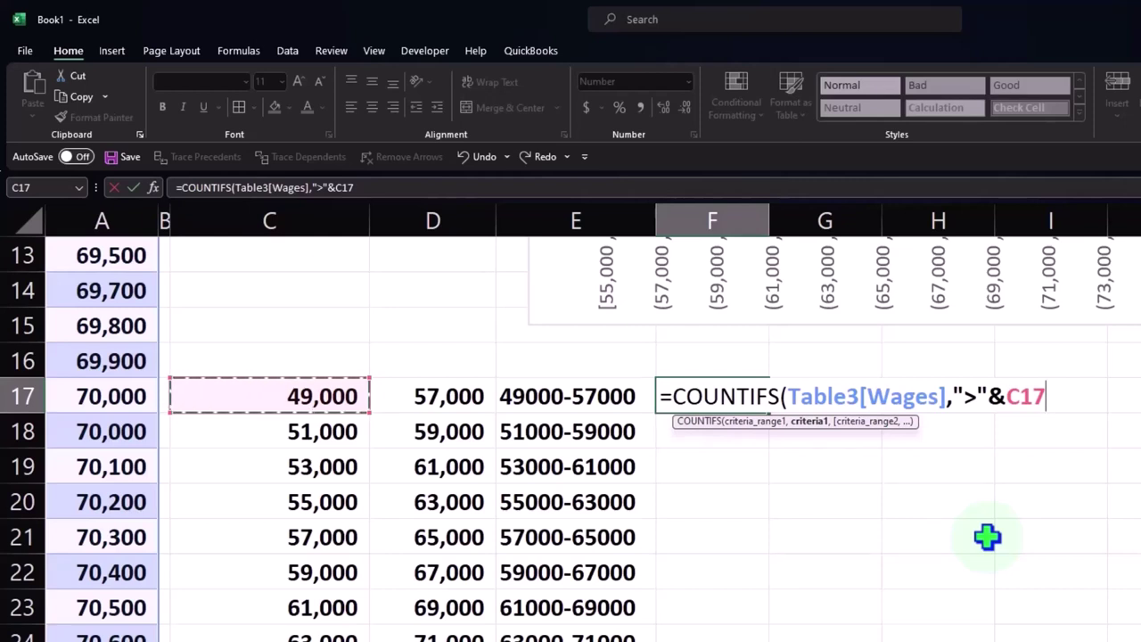
pyautogui.press('Return')
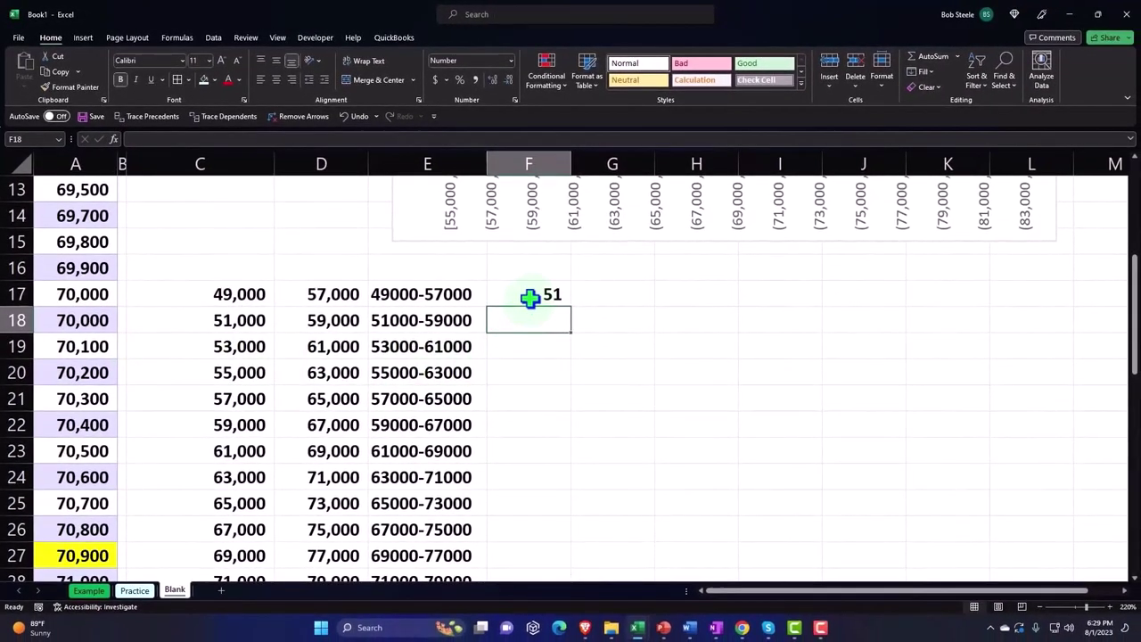
# Step: Reopen F17's formula and add Table3[Wages] as a second criteria range
pyautogui.doubleClick(531, 295)
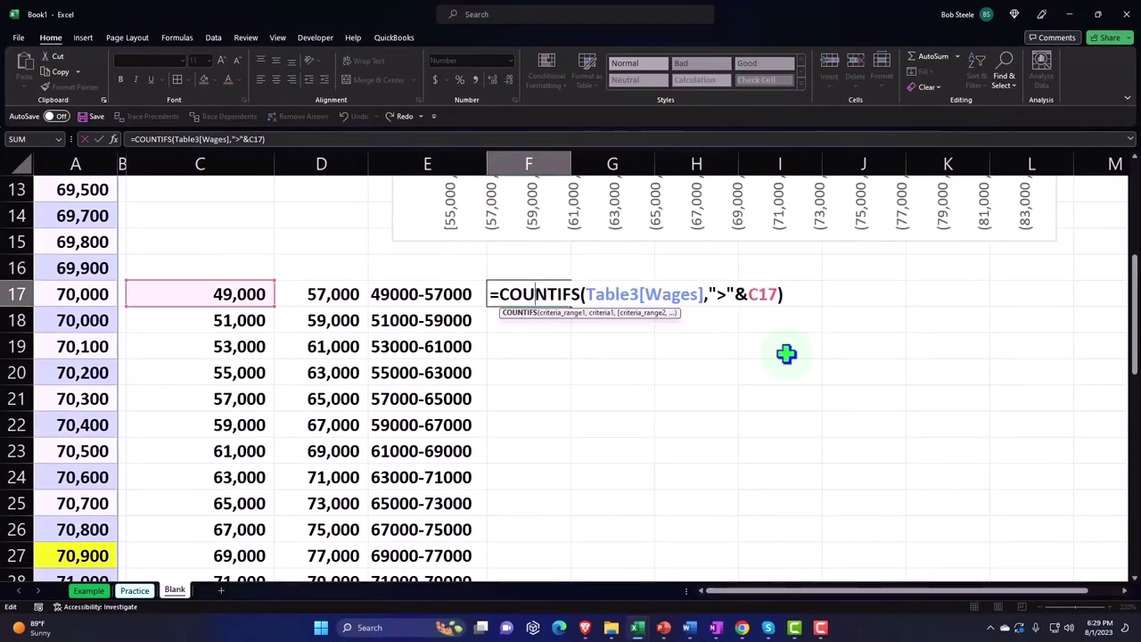
pyautogui.press('Right')
pyautogui.press('Right')
pyautogui.press('Right')
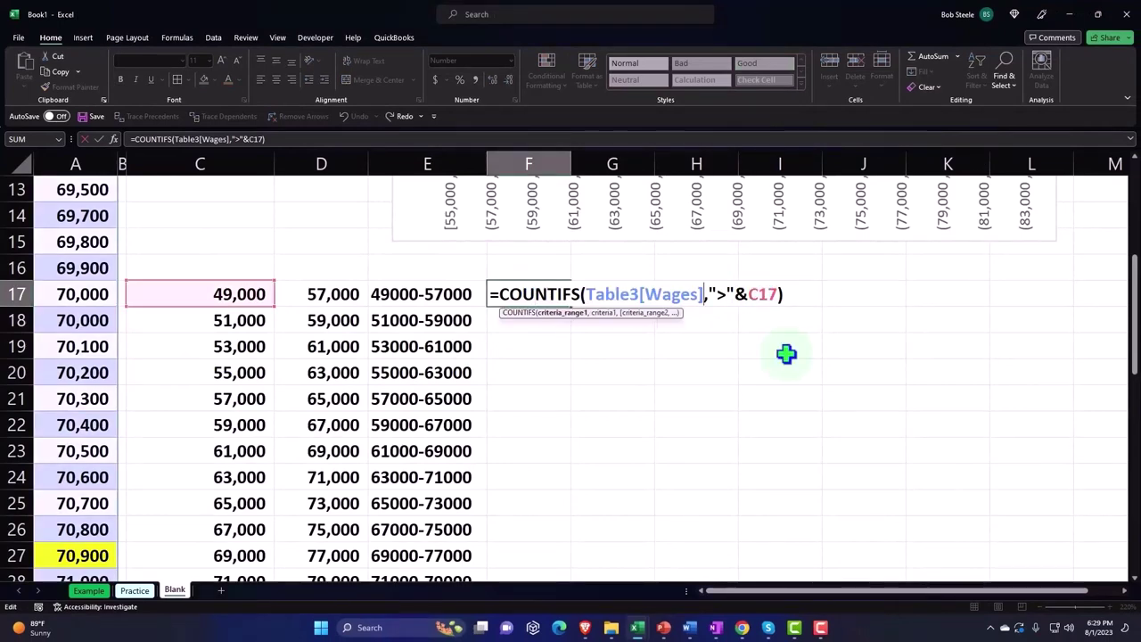
pyautogui.press('Right')
pyautogui.press('Right')
pyautogui.press('Right')
pyautogui.press('Right')
pyautogui.press('BackSpace')
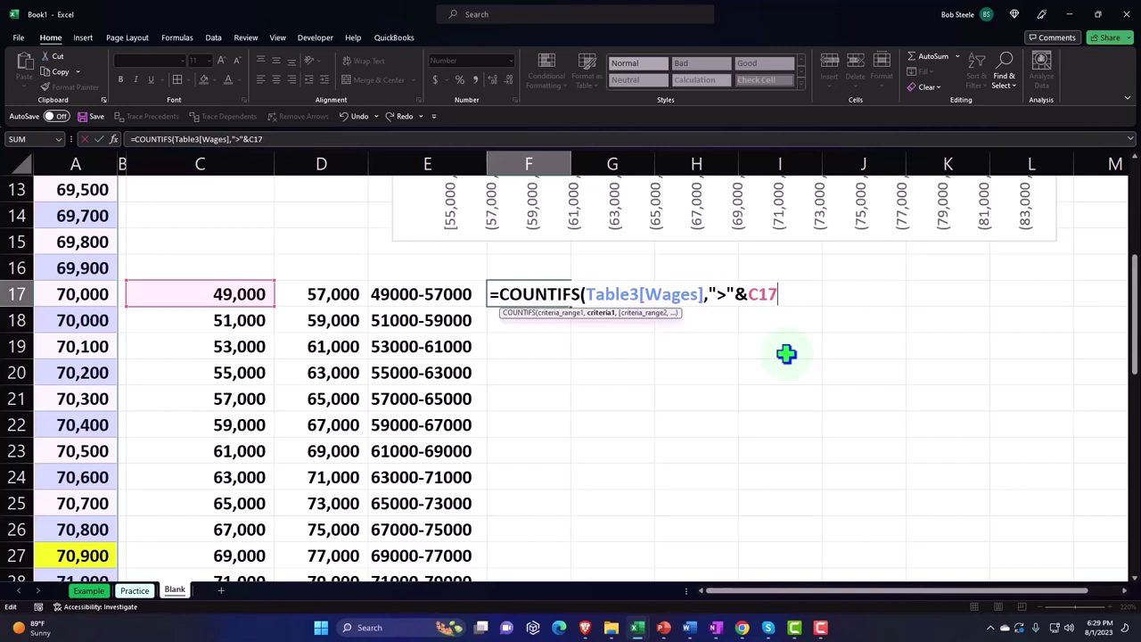
pyautogui.write(',')
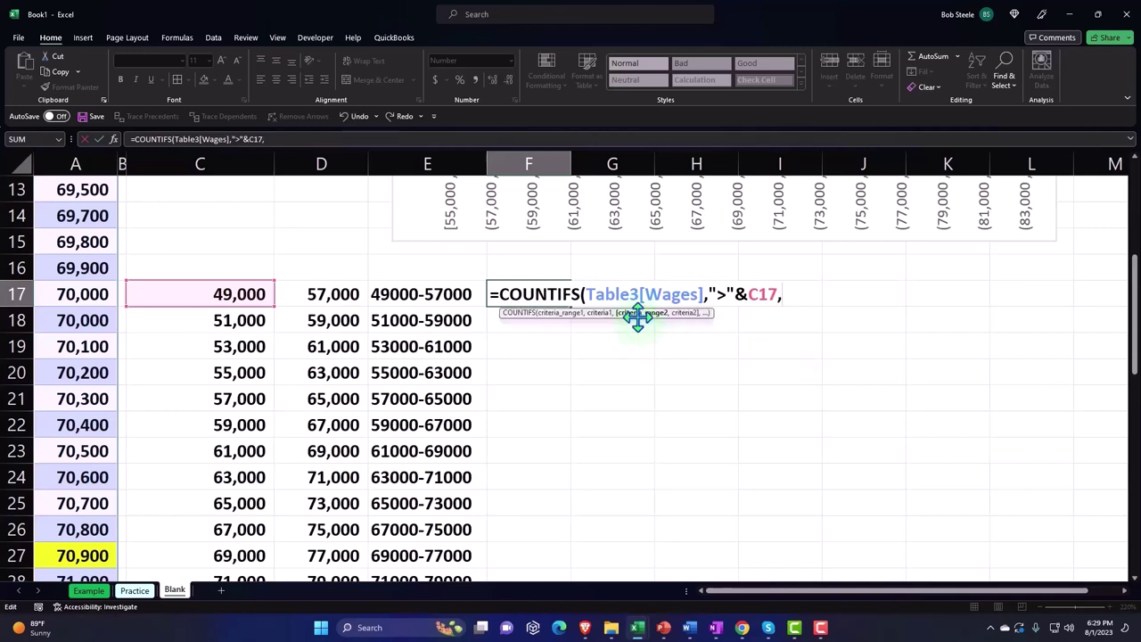
pyautogui.scroll(4, 143, 398)
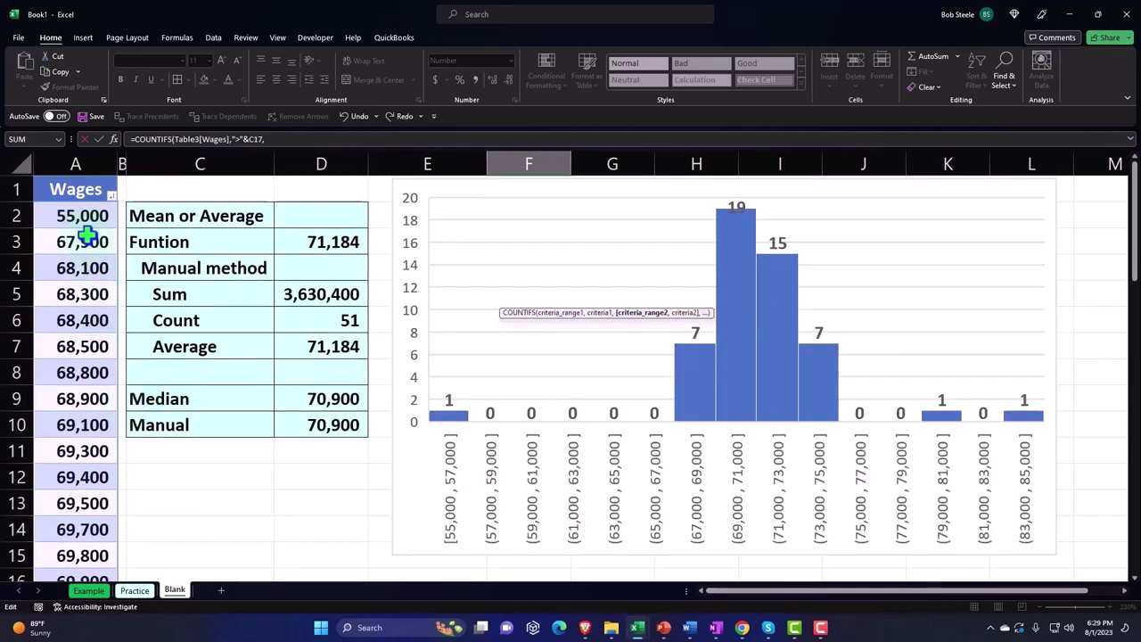
pyautogui.click(75, 174)
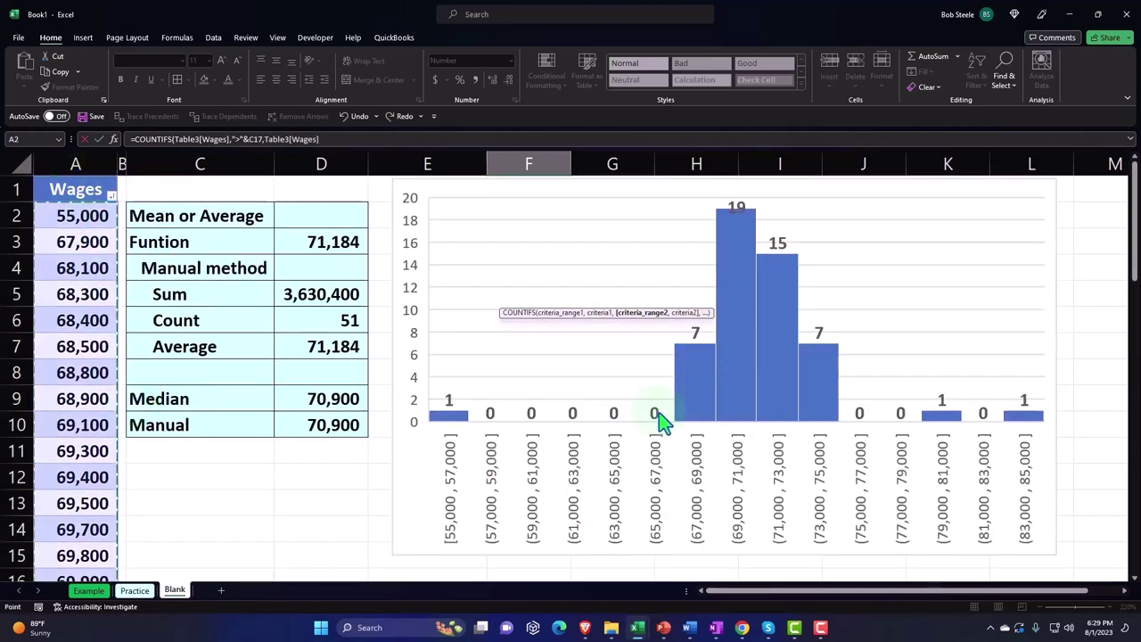
pyautogui.scroll(-1, 664, 419)
pyautogui.scroll(-1, 673, 428)
pyautogui.scroll(-1, 673, 428)
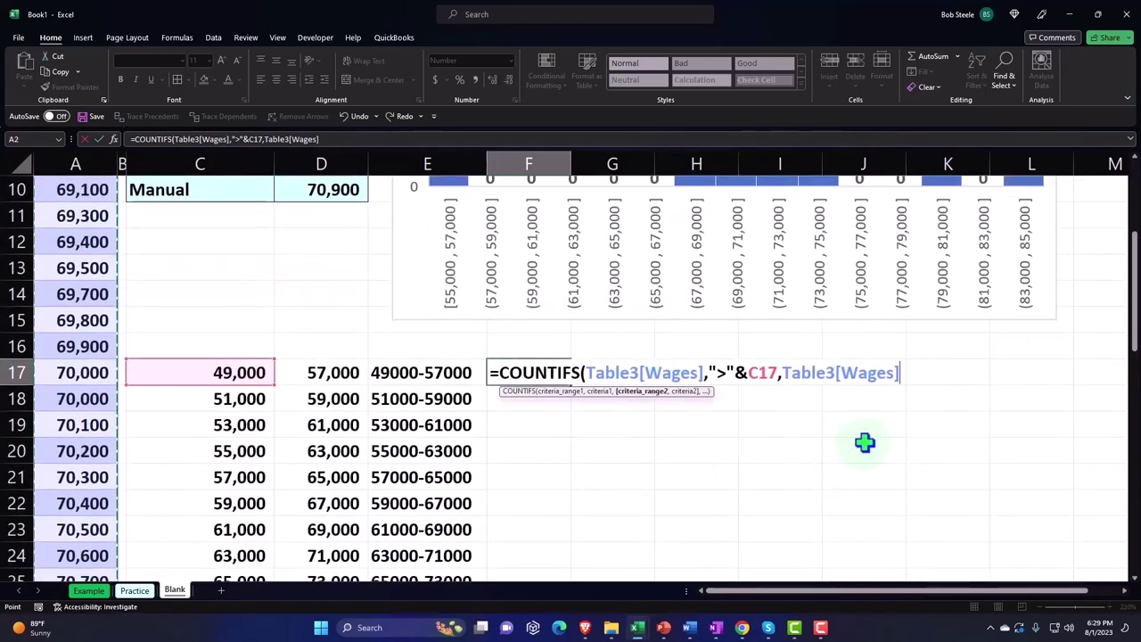
# Step: Add the criterion "<="&D17 and confirm, so F17 counts 1 wage in the bin
pyautogui.write(',')
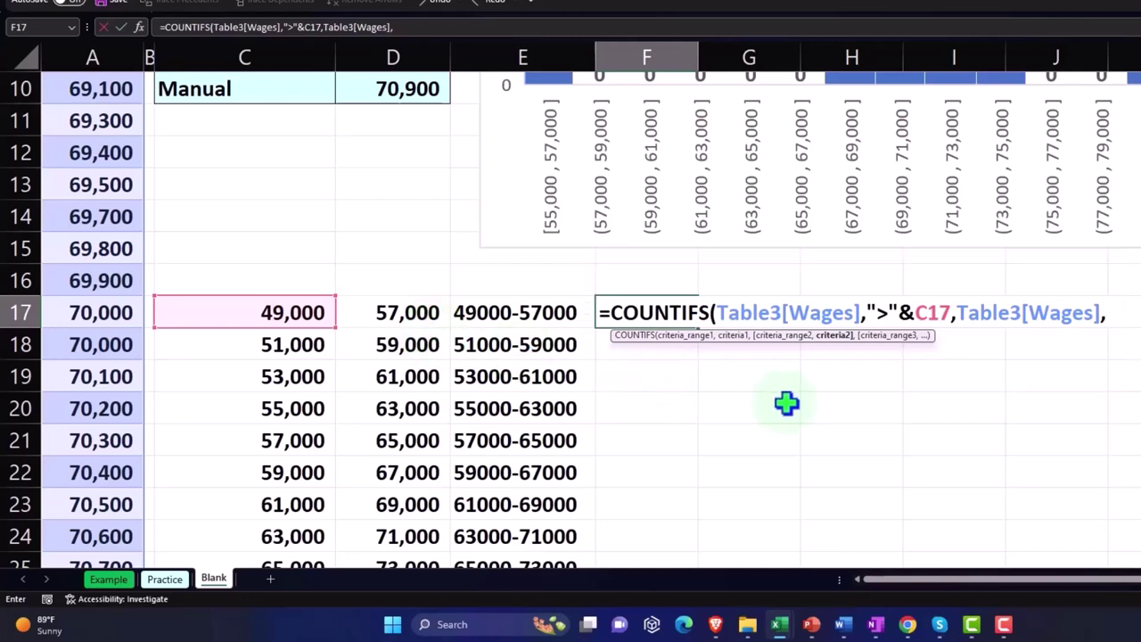
pyautogui.write('"')
pyautogui.write('<')
pyautogui.write('=')
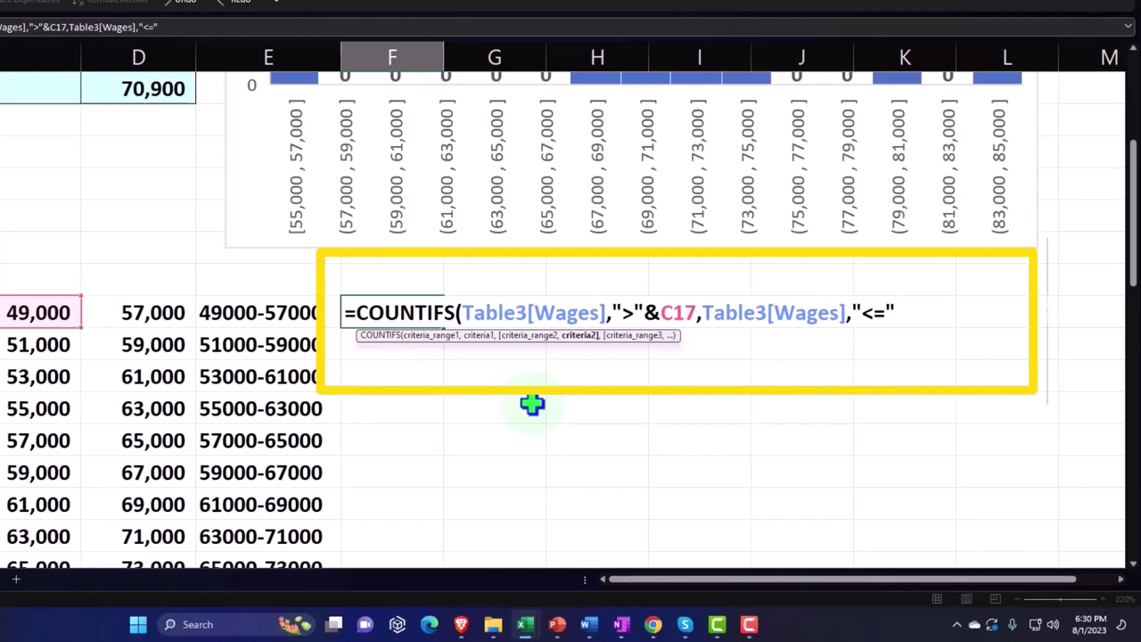
pyautogui.write('&')
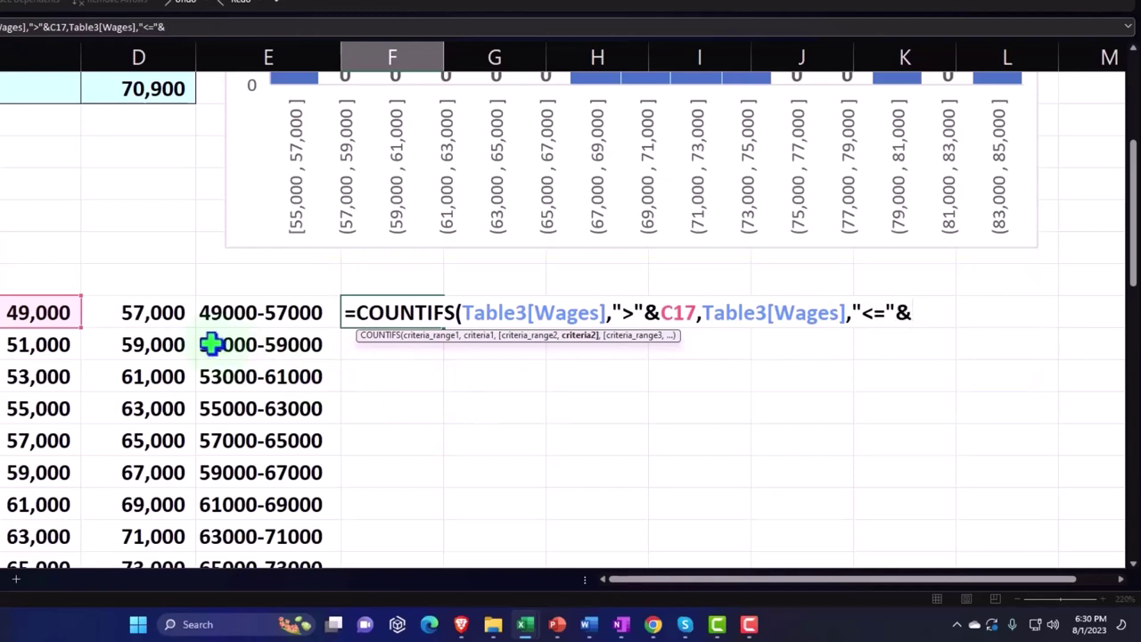
pyautogui.click(150, 312)
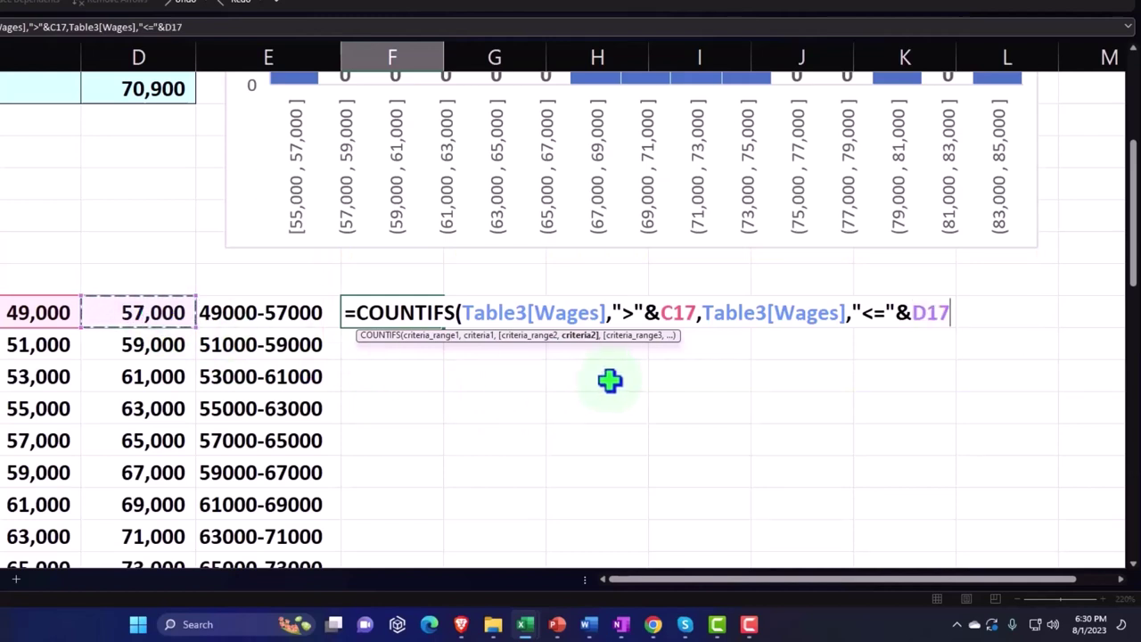
pyautogui.write(')')
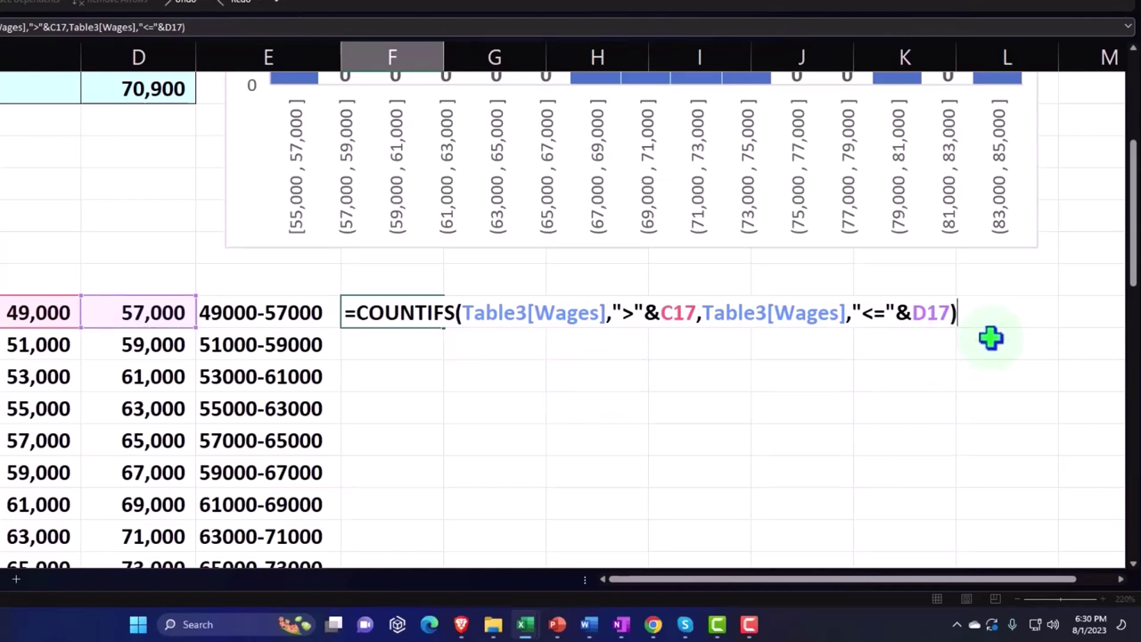
pyautogui.press('Return')
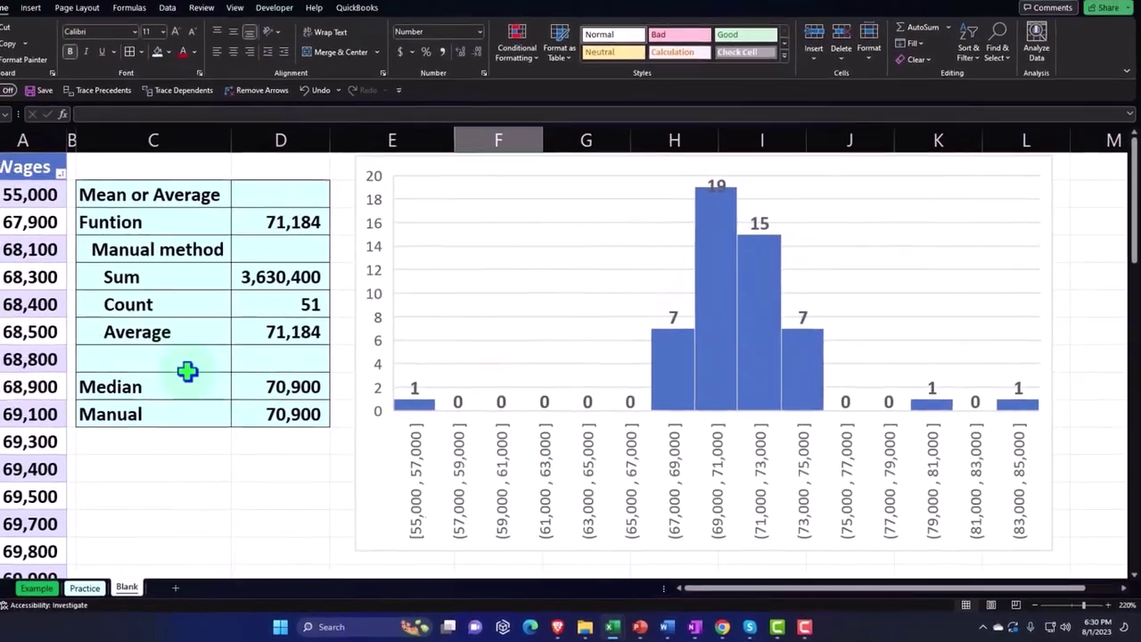
pyautogui.scroll(-2, 367, 373)
pyautogui.scroll(-2, 377, 377)
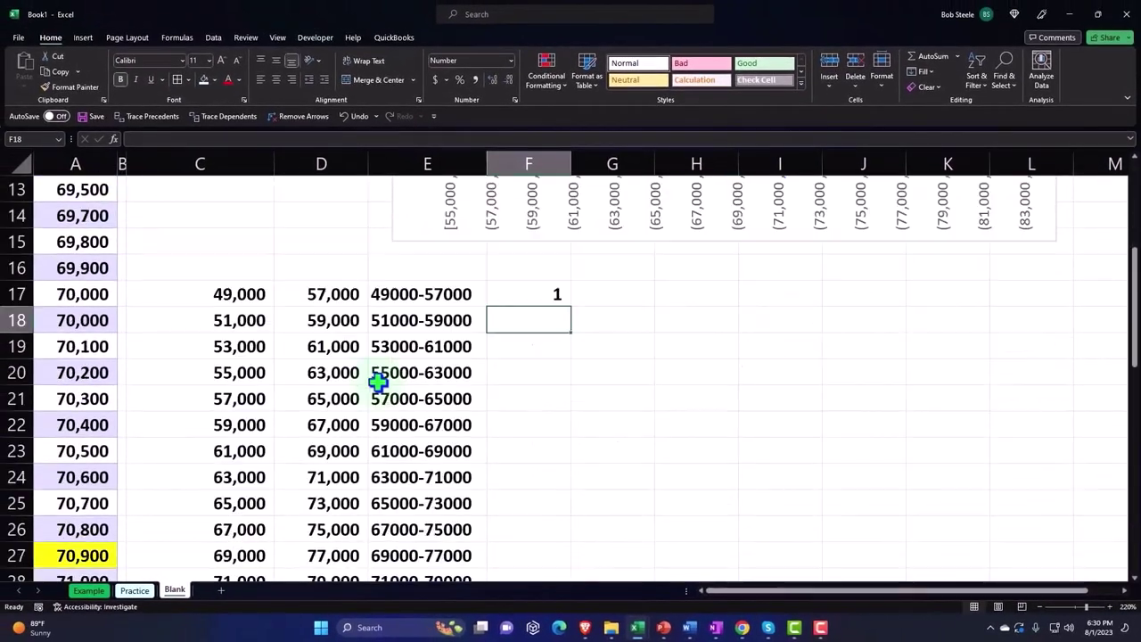
# Step: Copy F17's count formula into F18 and check its references
pyautogui.click(557, 294)
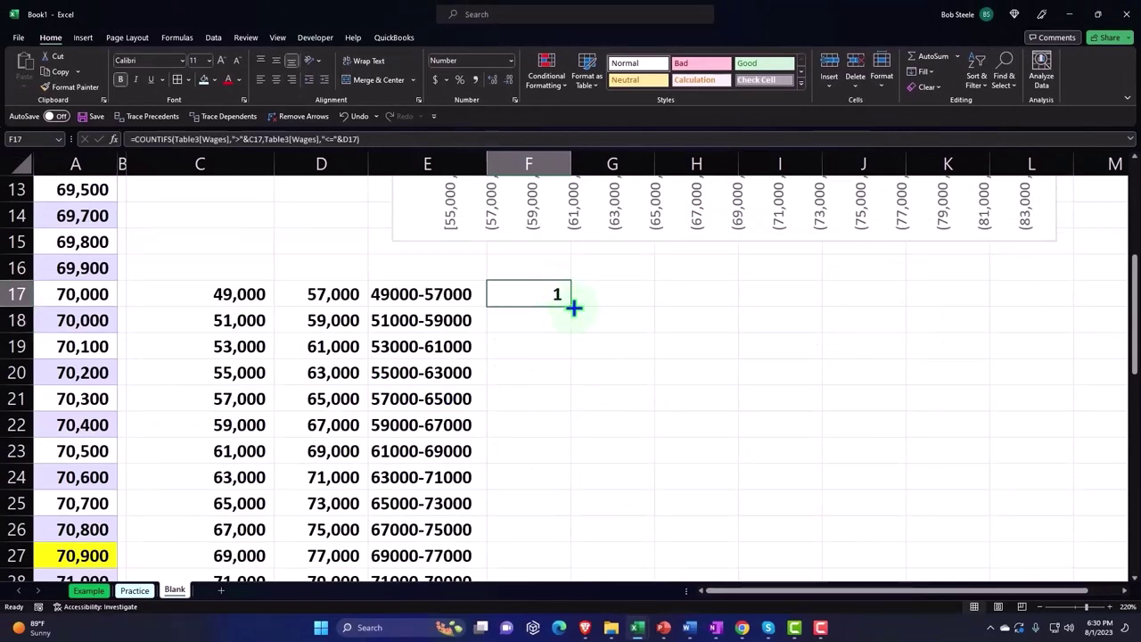
pyautogui.moveTo(574, 308); pyautogui.dragTo(574, 332)
pyautogui.doubleClick(545, 320)
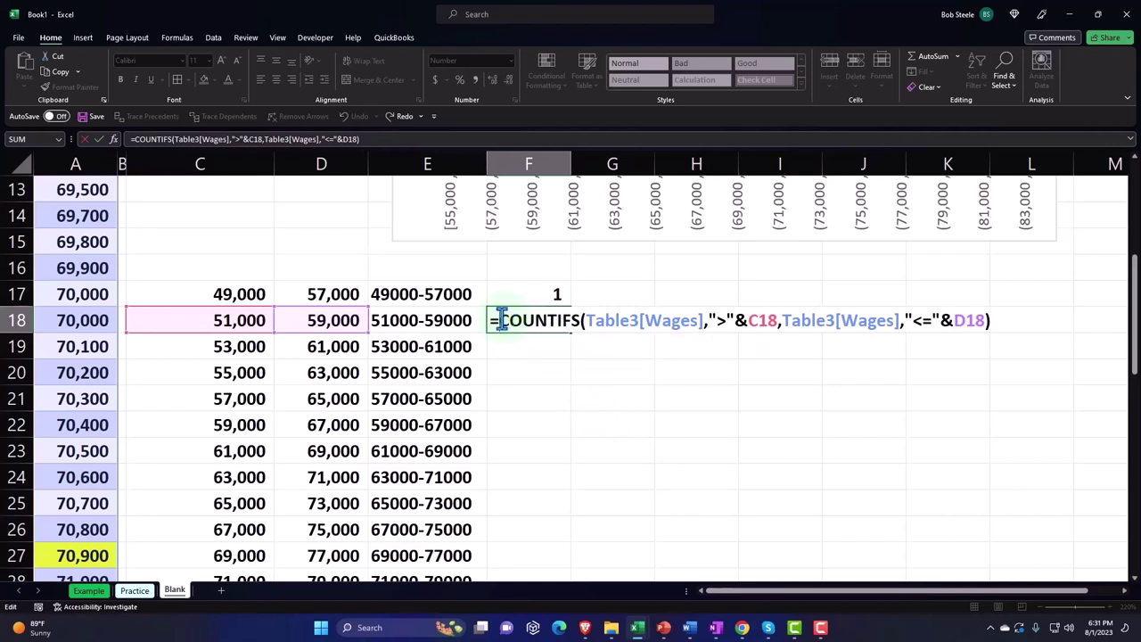
pyautogui.press('Return')
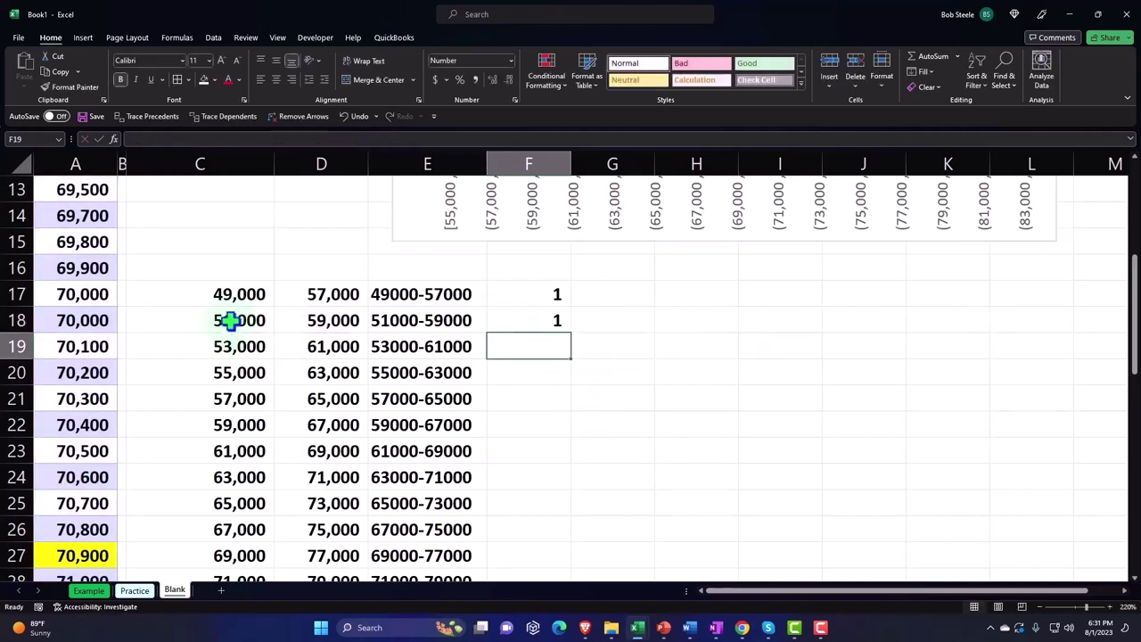
# Step: Set C18's lower limit to 57,000 and recheck F18, which now shows 0
pyautogui.click(230, 320)
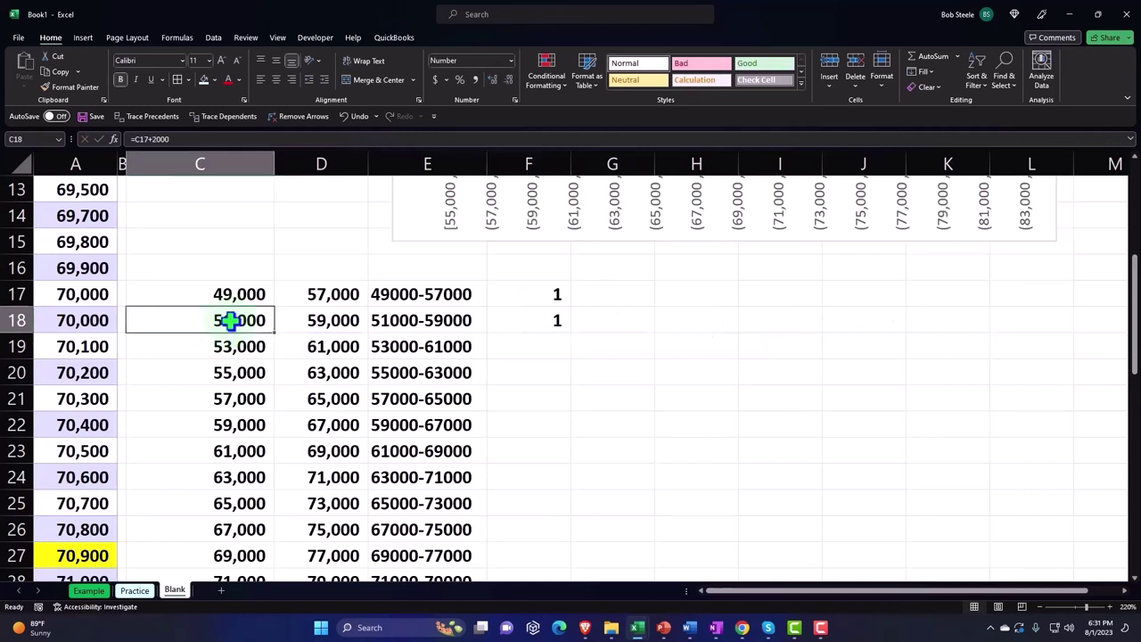
pyautogui.write('57')
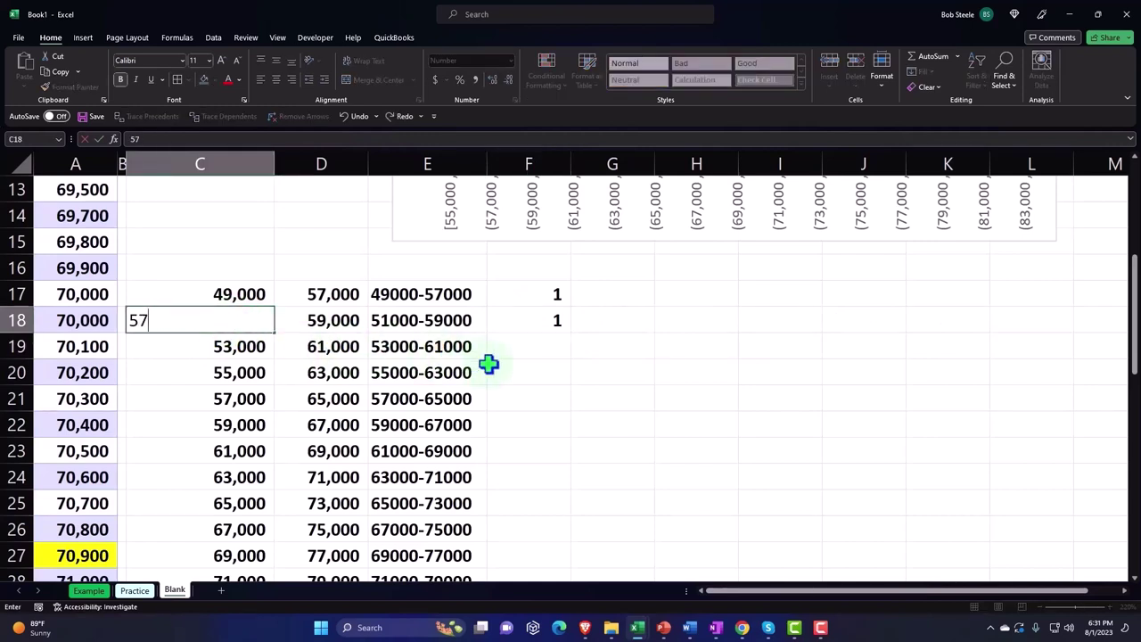
pyautogui.write('000')
pyautogui.press('Return')
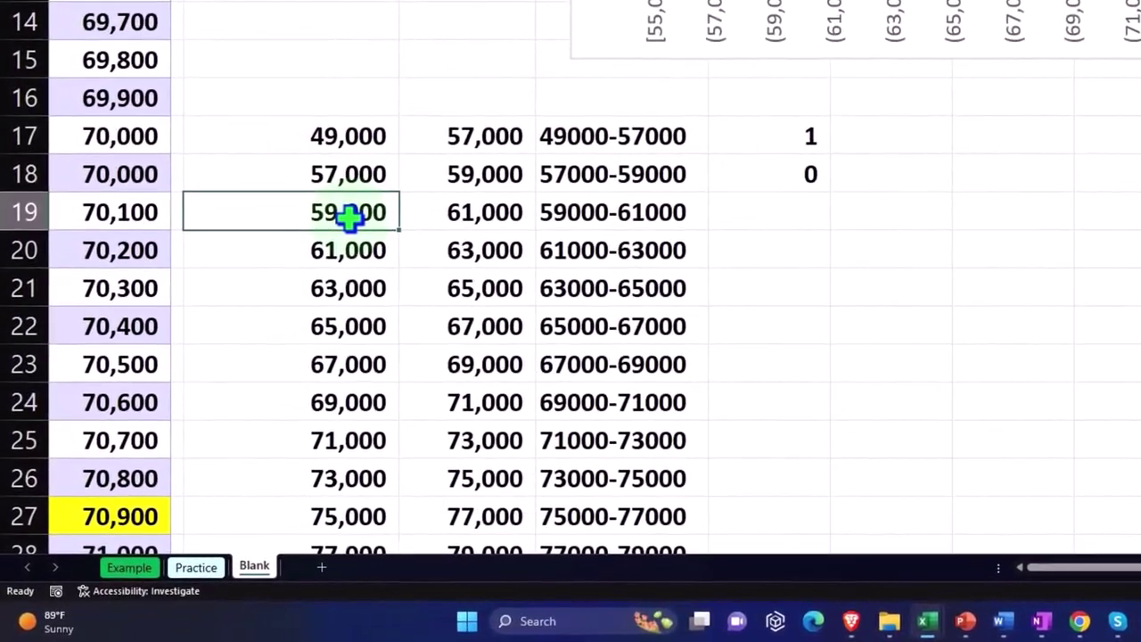
pyautogui.doubleClick(783, 169)
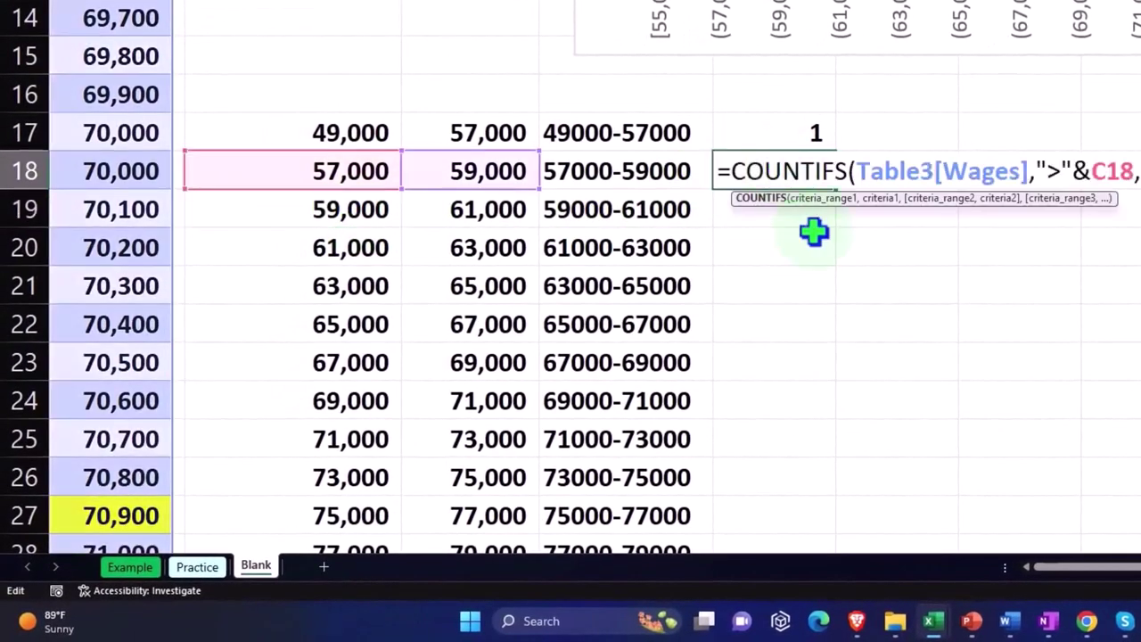
pyautogui.press('Return')
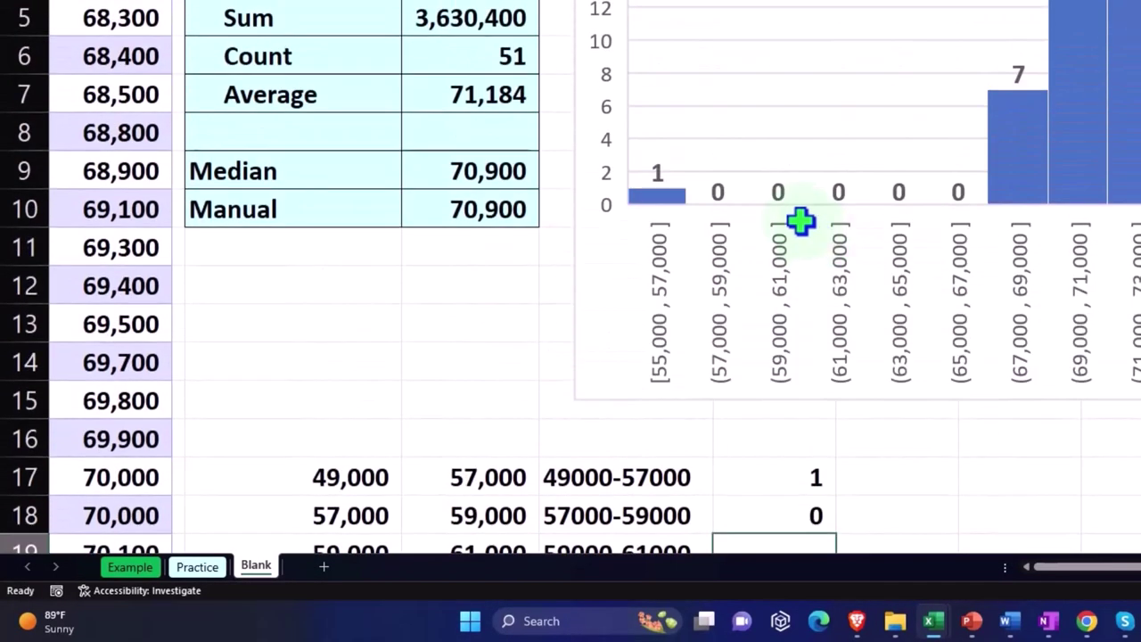
pyautogui.click(812, 288)
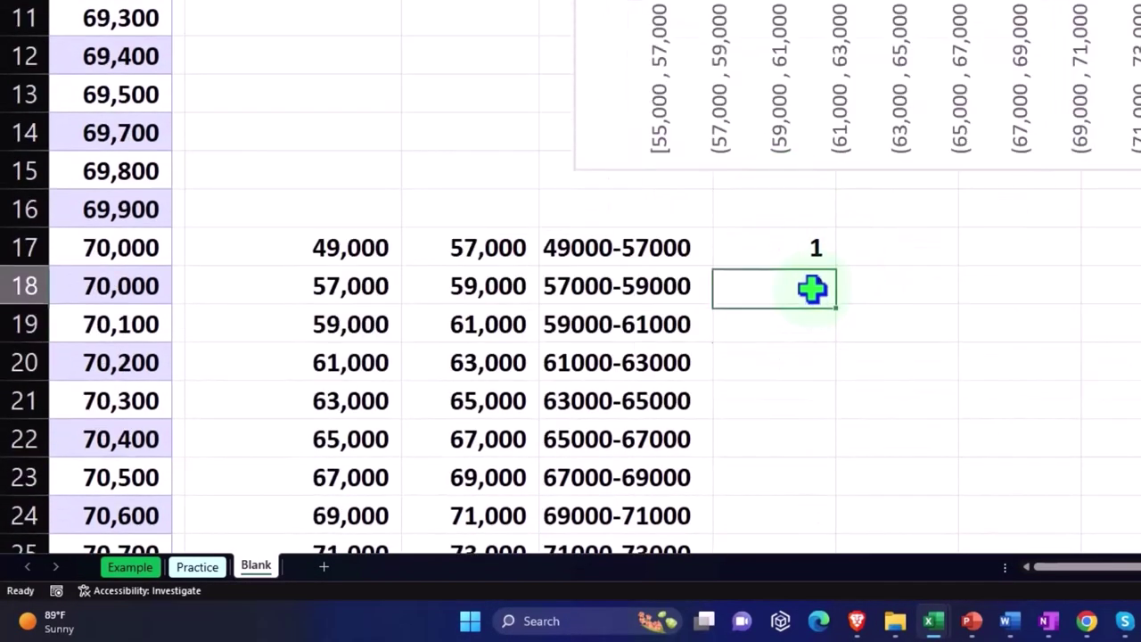
pyautogui.scroll(-1, 829, 277)
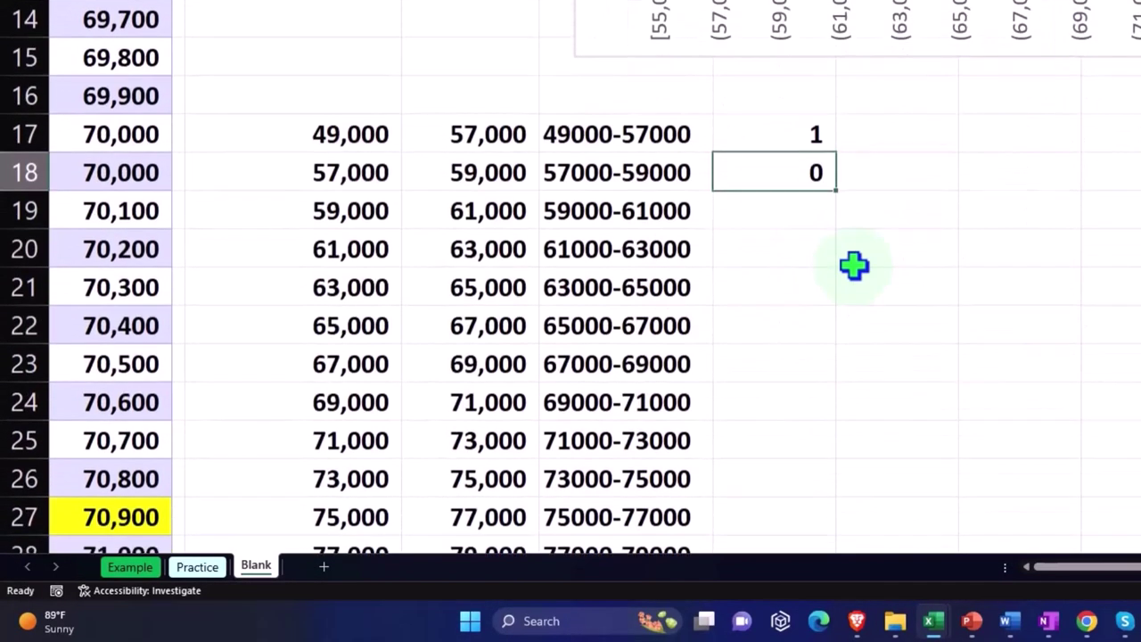
pyautogui.moveTo(838, 193)
pyautogui.mouseDown()
pyautogui.moveTo(821, 582)
pyautogui.moveTo(807, 497)
pyautogui.mouseUp()
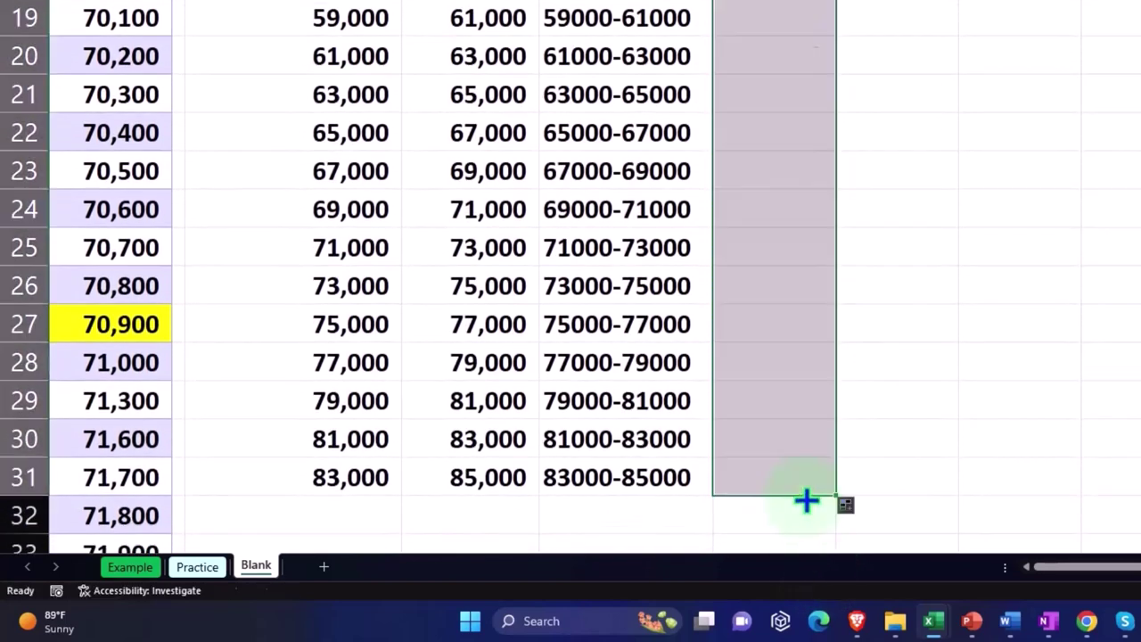
pyautogui.click(784, 211)
pyautogui.doubleClick(784, 211)
pyautogui.press('Return')
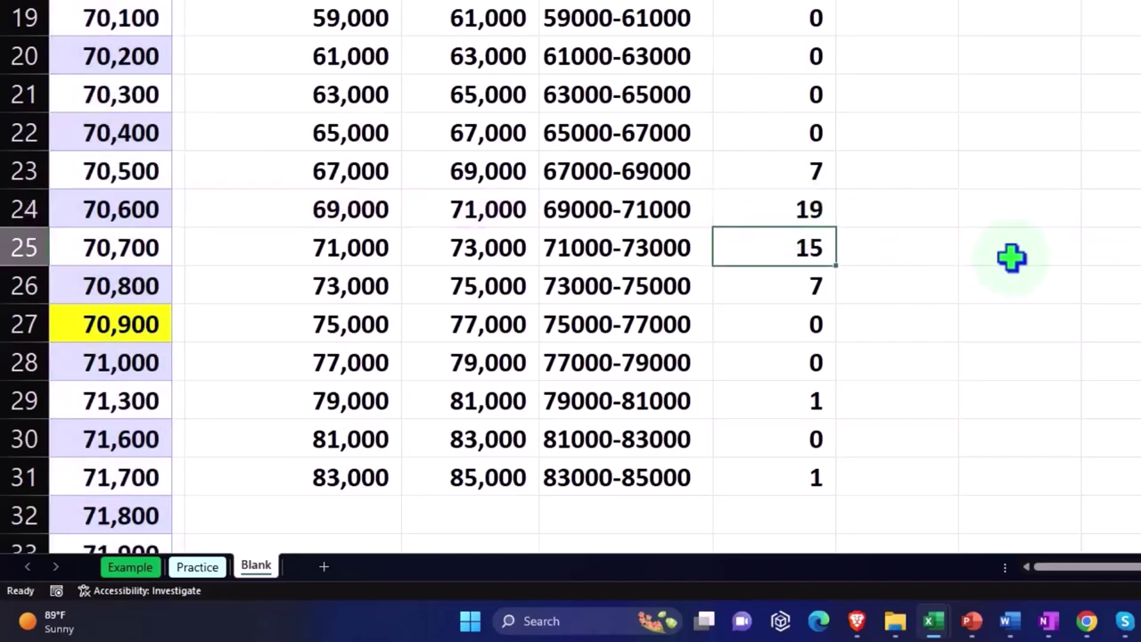
pyautogui.scroll(6, 1011, 258)
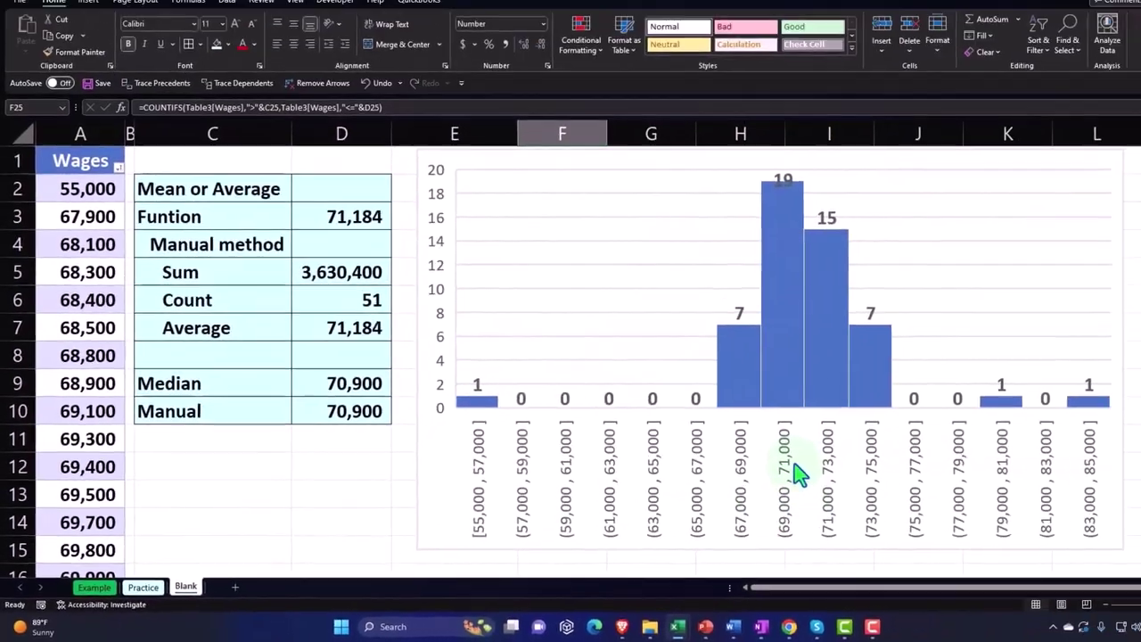
pyautogui.scroll(-4, 766, 473)
pyautogui.scroll(-2, 748, 476)
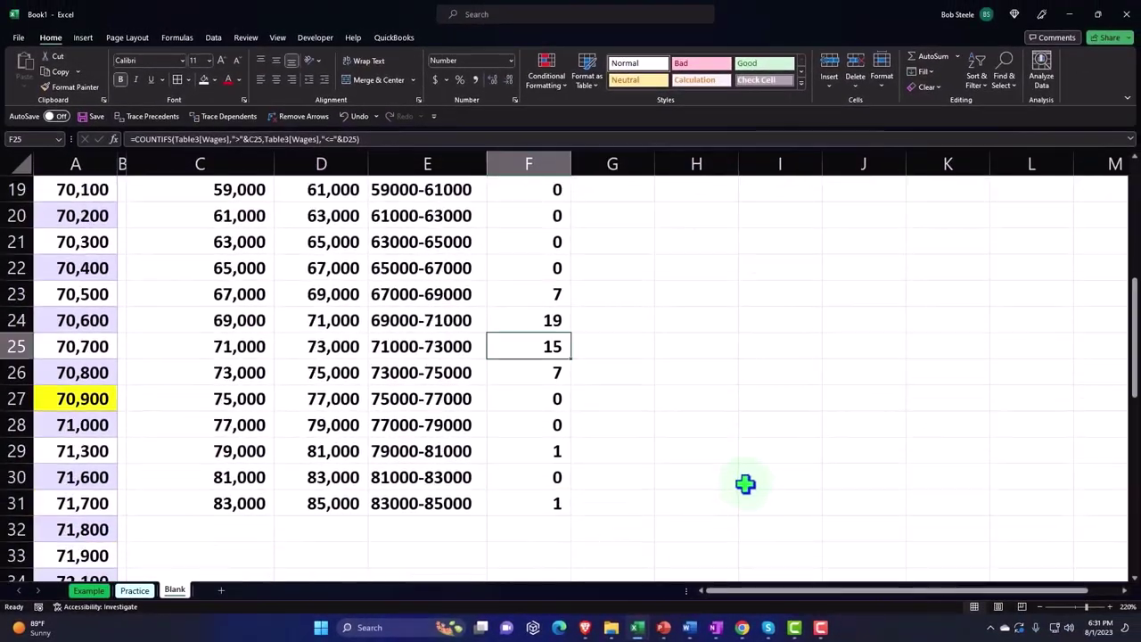
pyautogui.doubleClick(550, 374)
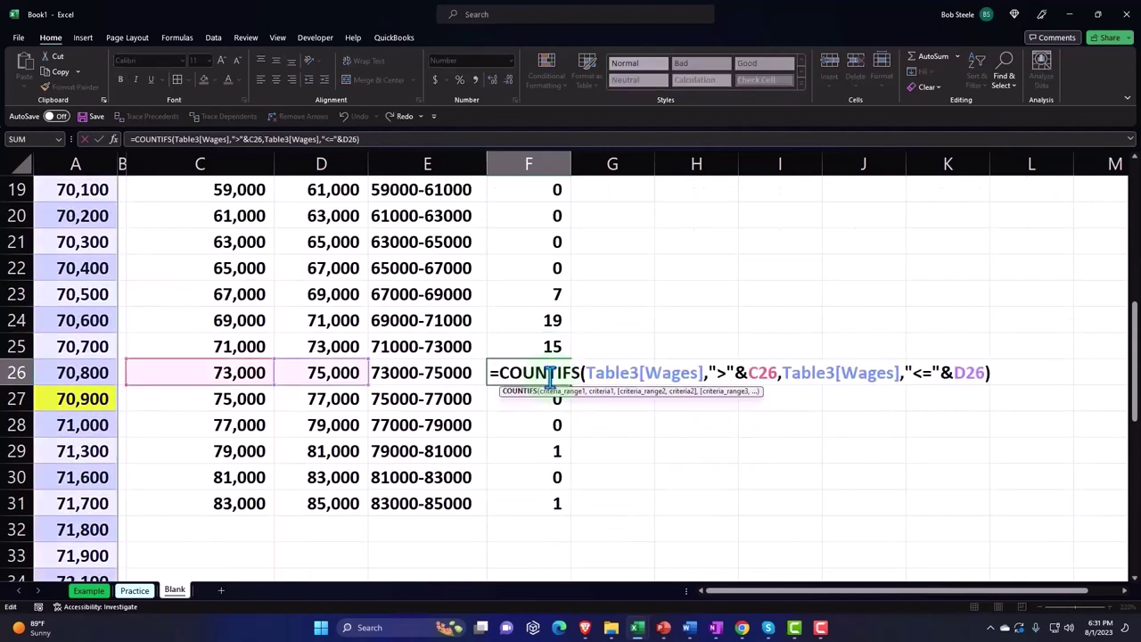
pyautogui.press('Return')
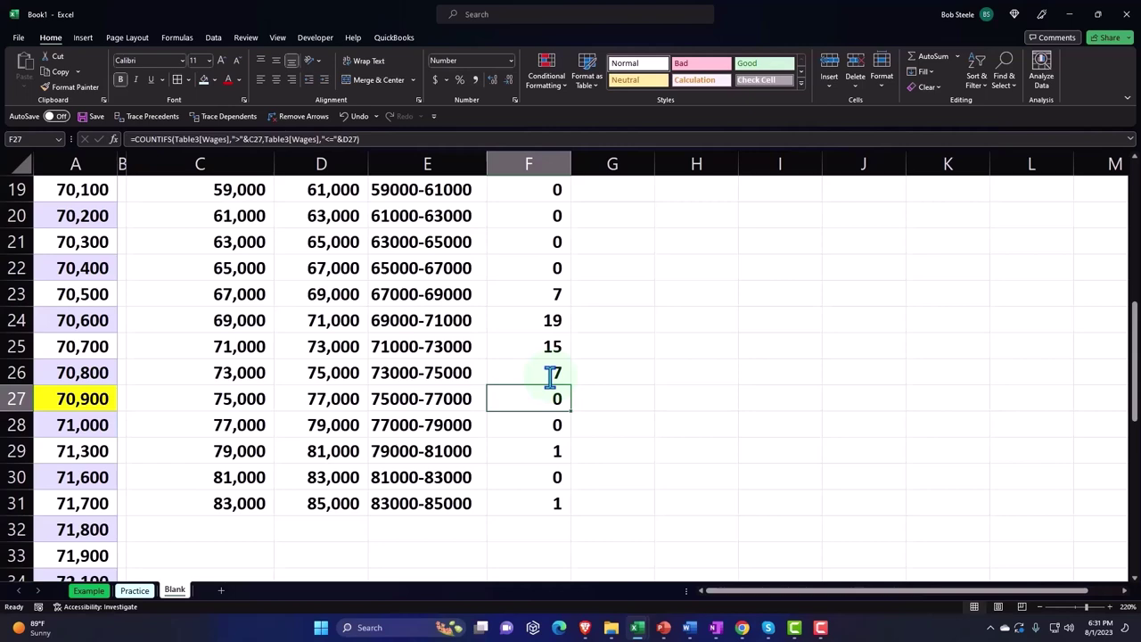
pyautogui.scroll(1, 642, 365)
pyautogui.scroll(1, 645, 364)
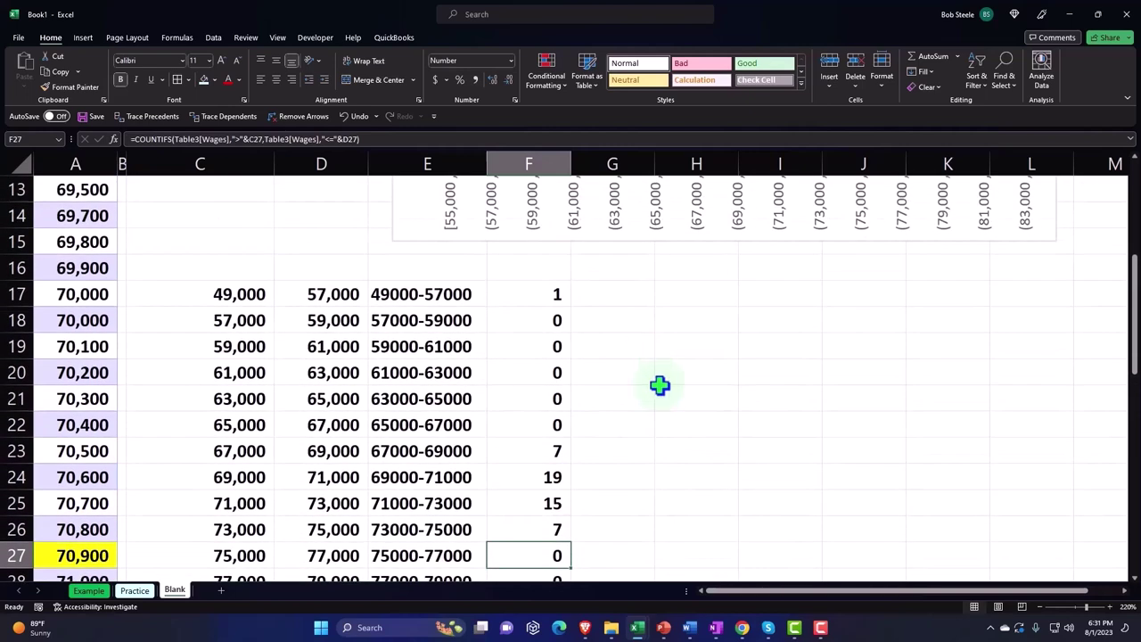
# Step: Plot the E17:F31 bin labels and counts as a 2-D Clustered Column chart
pyautogui.moveTo(424, 294)
pyautogui.mouseDown()
pyautogui.moveTo(490, 402)
pyautogui.moveTo(511, 559)
pyautogui.moveTo(510, 532)
pyautogui.mouseUp()
pyautogui.scroll(1, 510, 533)
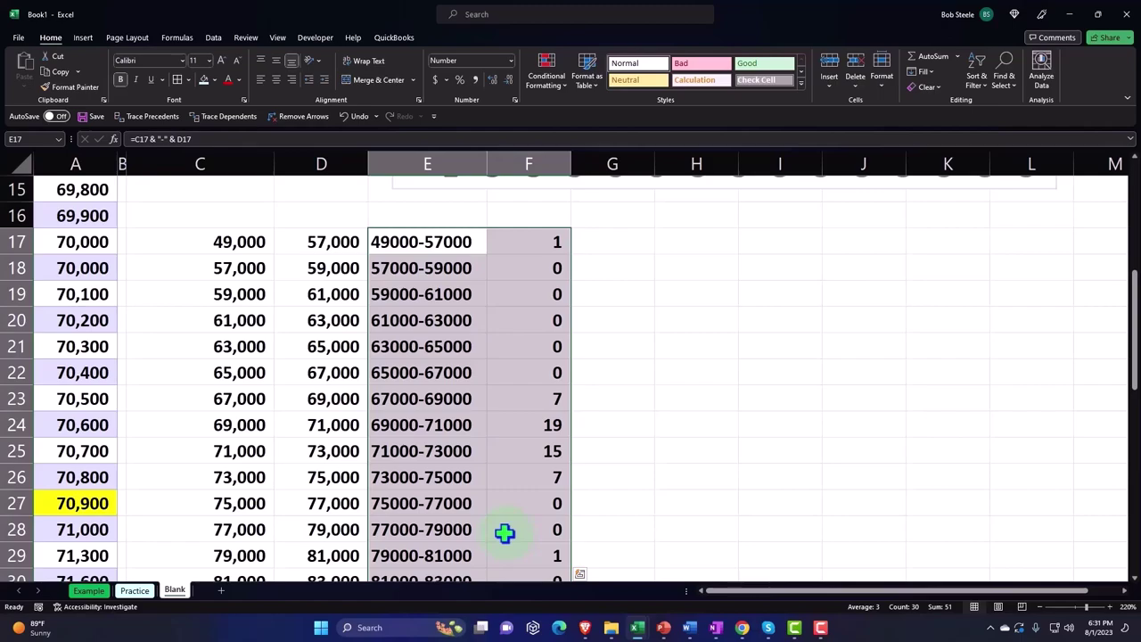
pyautogui.click(83, 37)
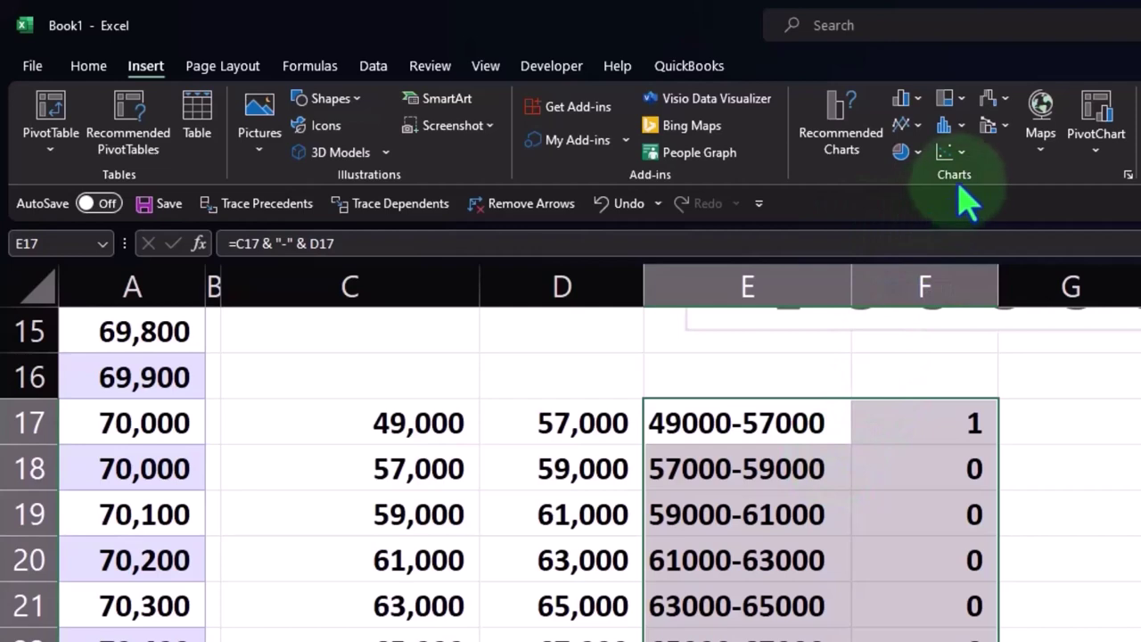
pyautogui.click(961, 126)
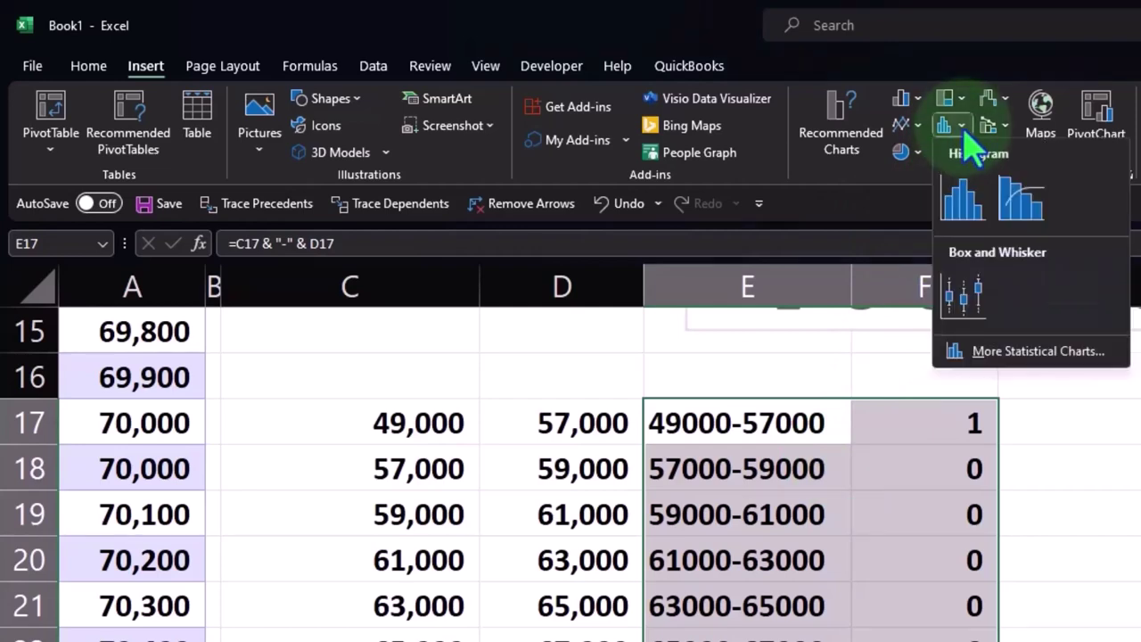
pyautogui.click(961, 125)
pyautogui.click(919, 100)
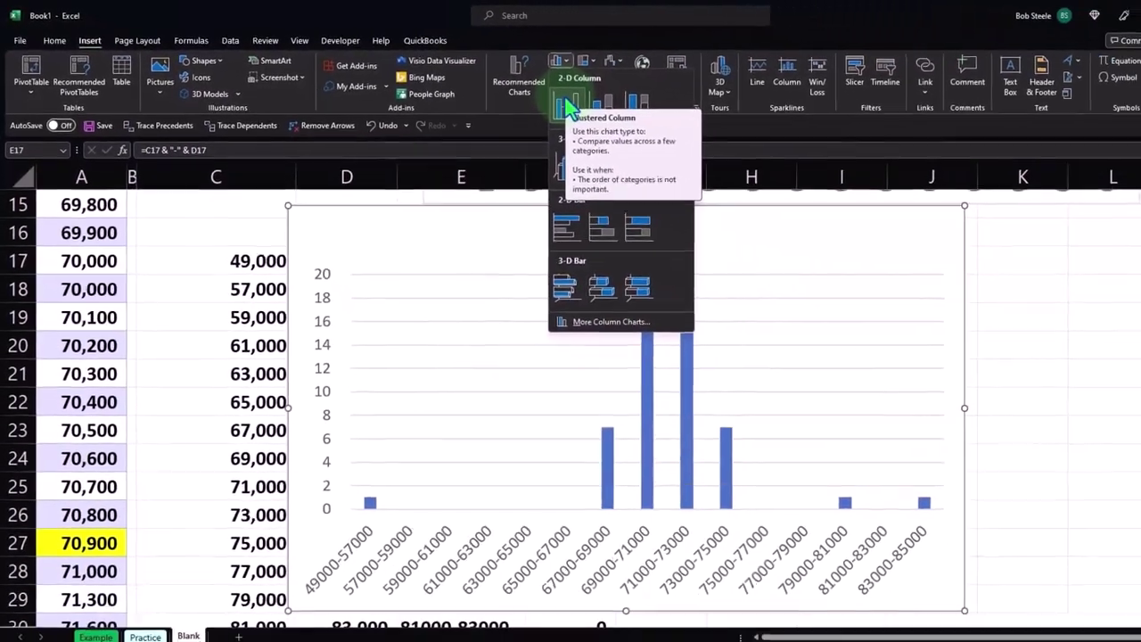
pyautogui.click(568, 107)
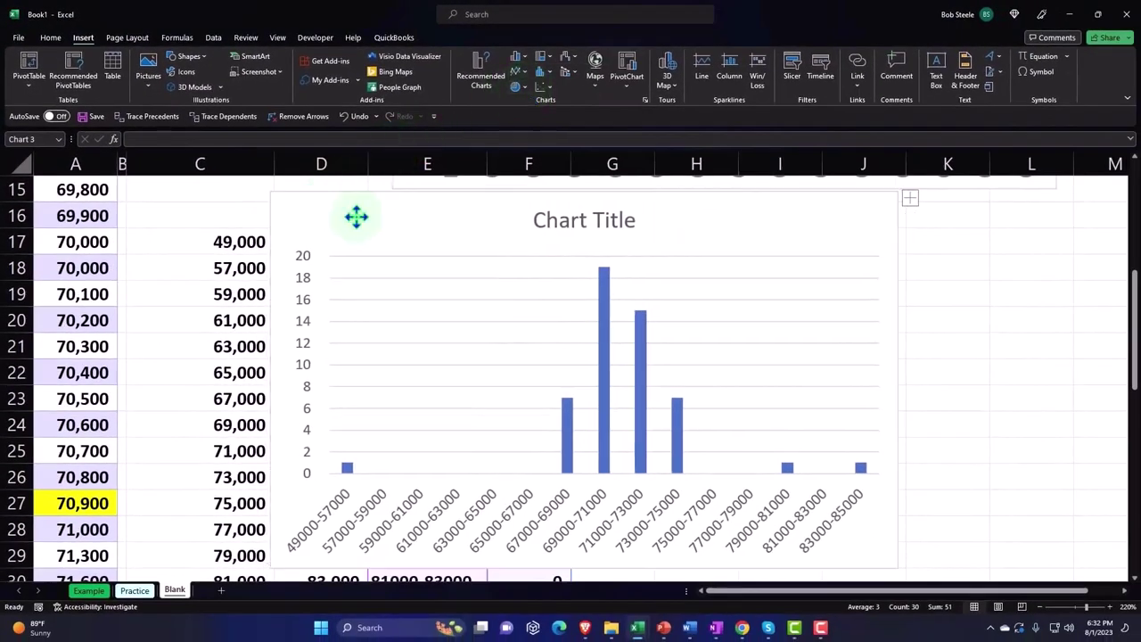
pyautogui.moveTo(357, 216); pyautogui.dragTo(633, 234)
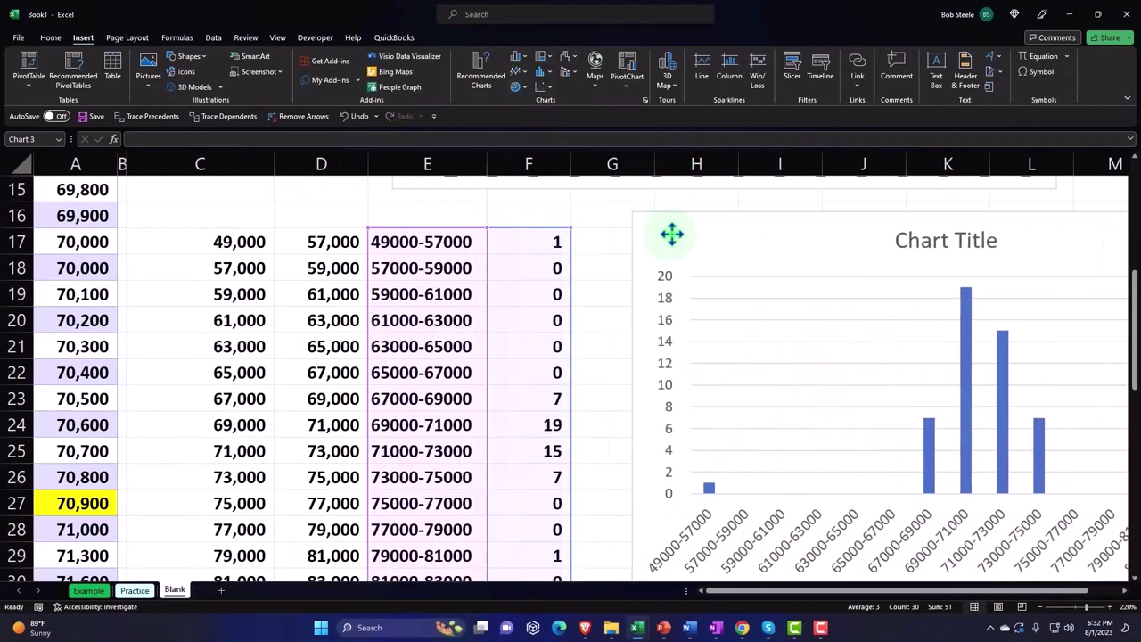
# Step: Position the new column chart directly beneath the original histogram
pyautogui.moveTo(731, 591); pyautogui.dragTo(767, 591)
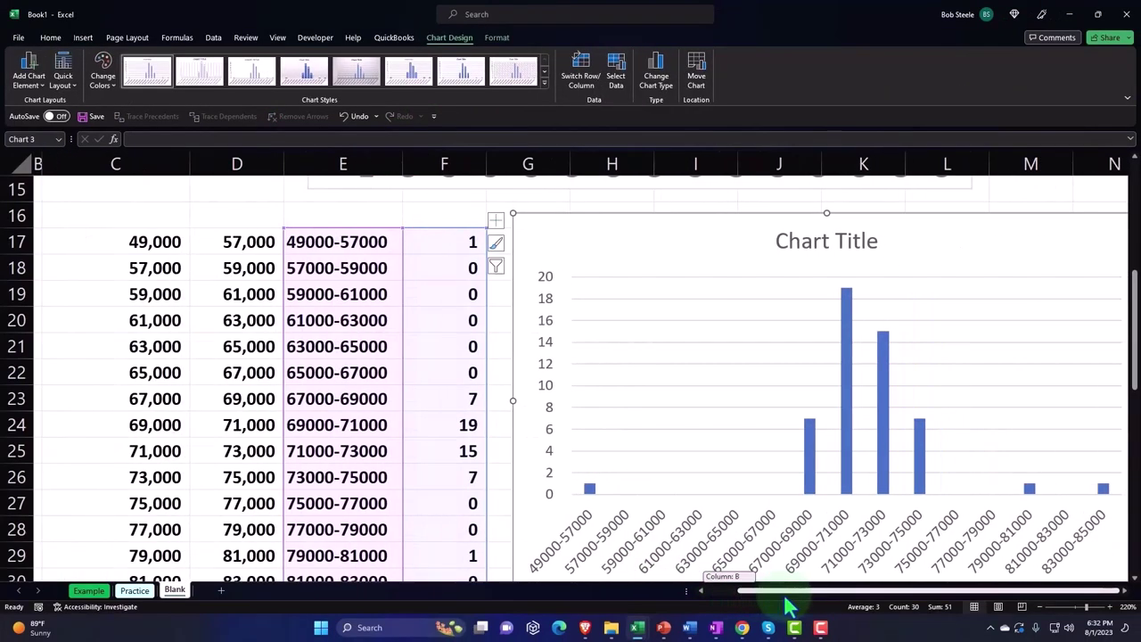
pyautogui.scroll(5, 638, 486)
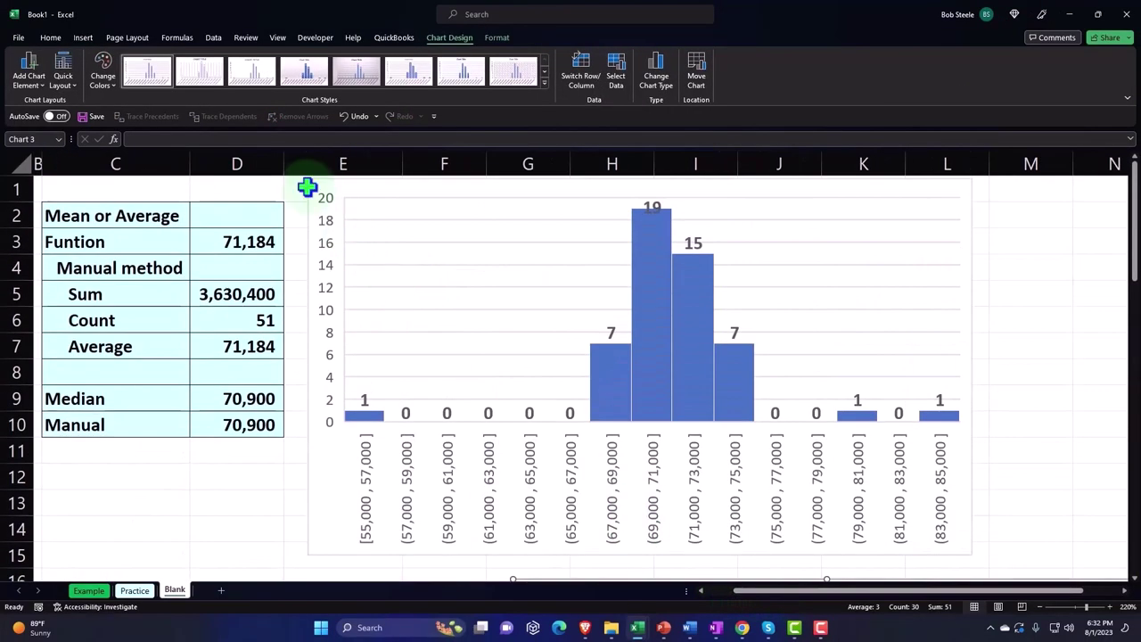
pyautogui.moveTo(308, 188); pyautogui.dragTo(644, 192)
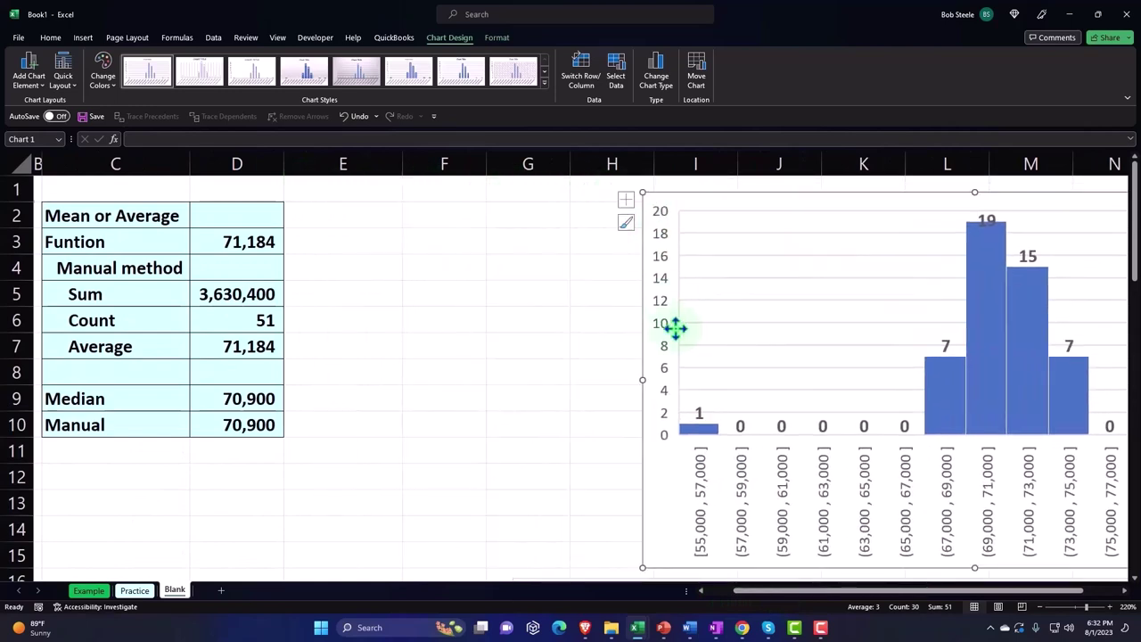
pyautogui.scroll(-1, 686, 374)
pyautogui.moveTo(649, 365); pyautogui.dragTo(521, 388)
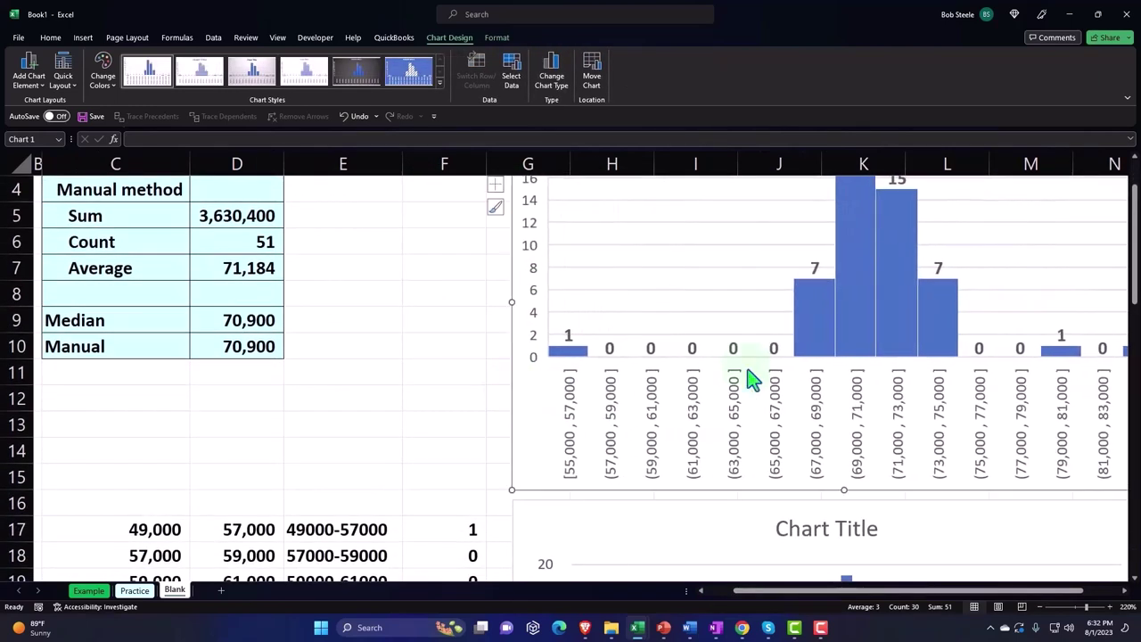
pyautogui.scroll(-2, 753, 377)
# Step: Delete the new chart's placeholder Chart Title
pyautogui.click(791, 376)
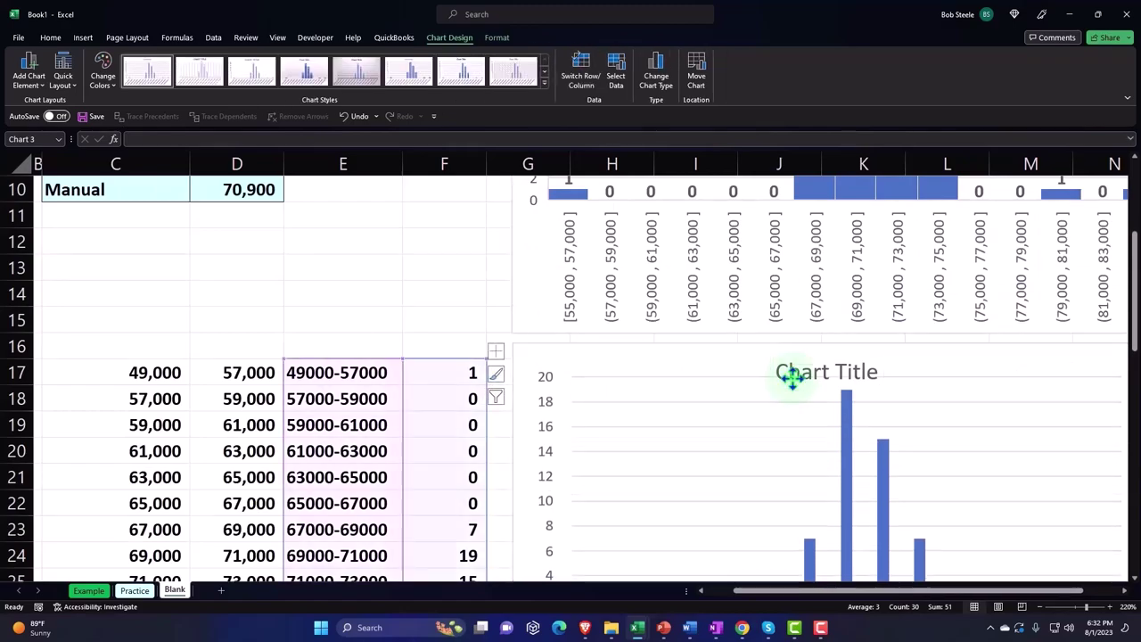
pyautogui.press('Delete')
pyautogui.scroll(-1, 772, 419)
pyautogui.click(848, 344)
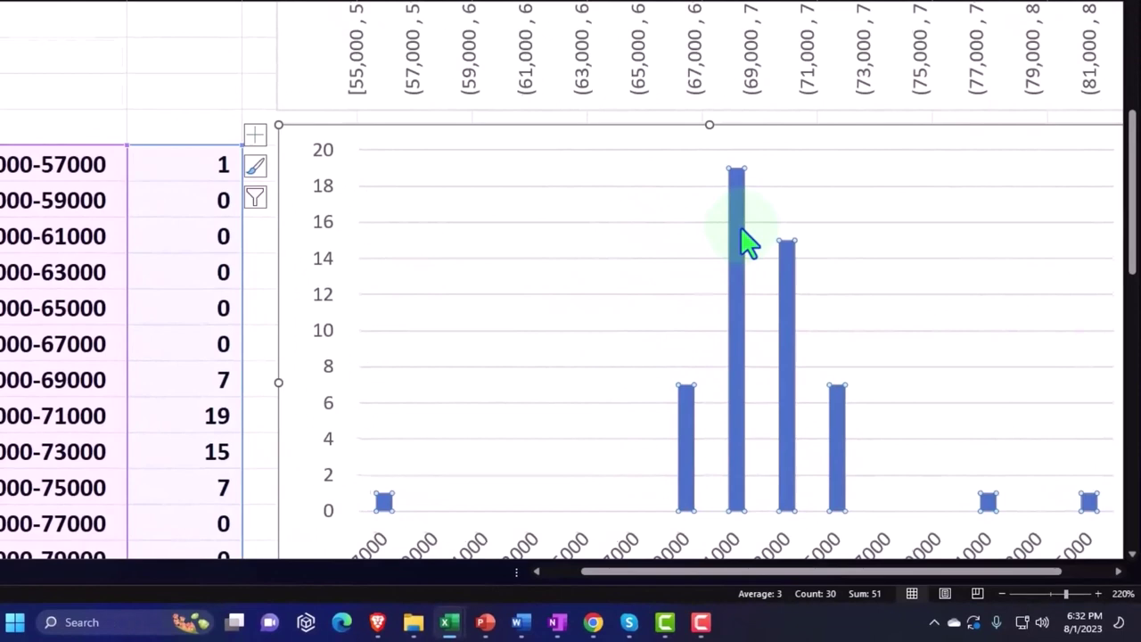
pyautogui.rightClick(782, 268)
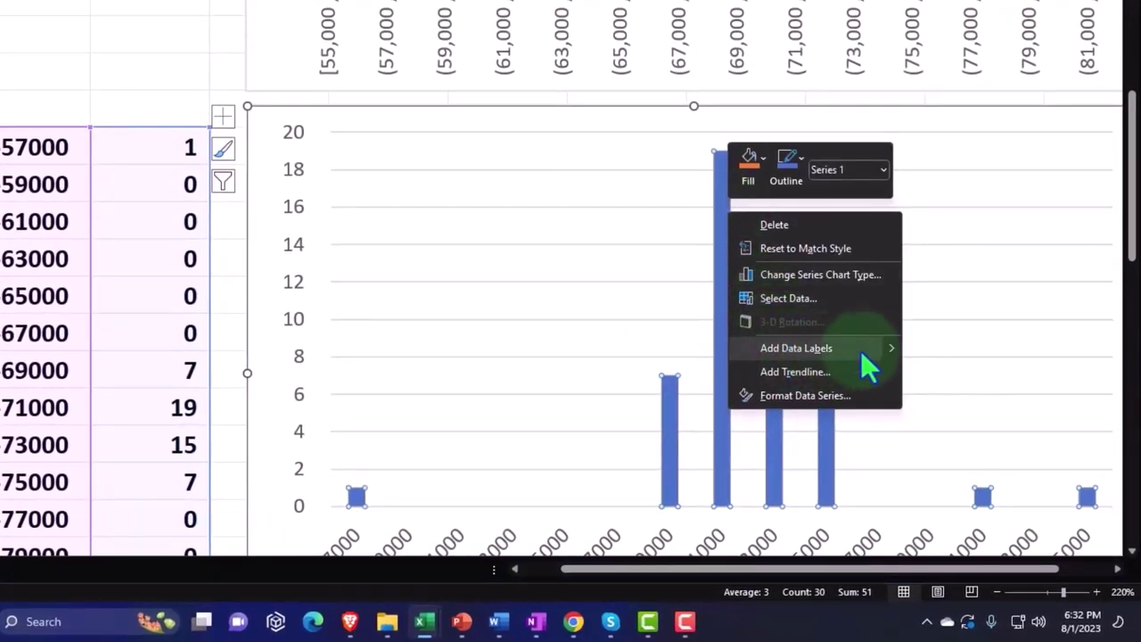
pyautogui.moveTo(796, 348)
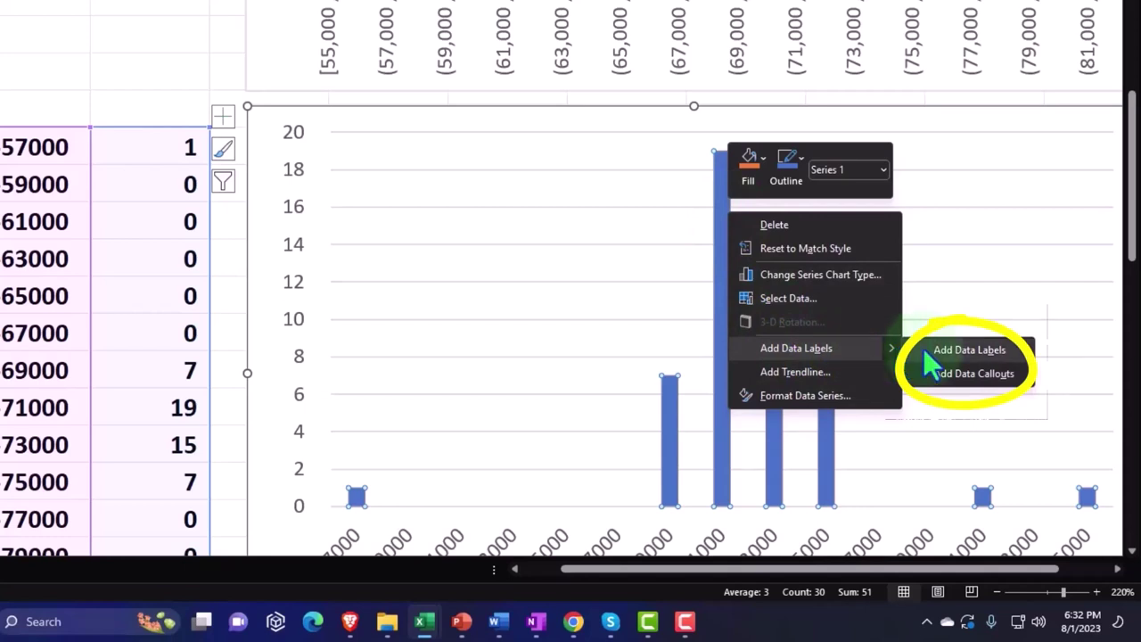
pyautogui.click(927, 349)
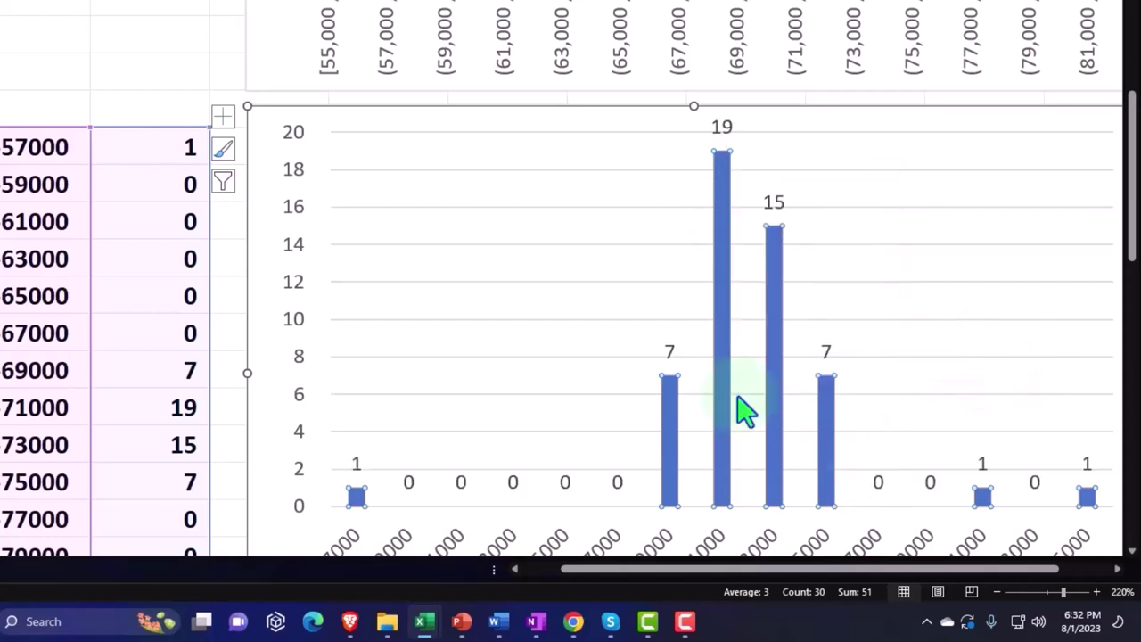
pyautogui.click(163, 57)
pyautogui.scroll(-2, 406, 267)
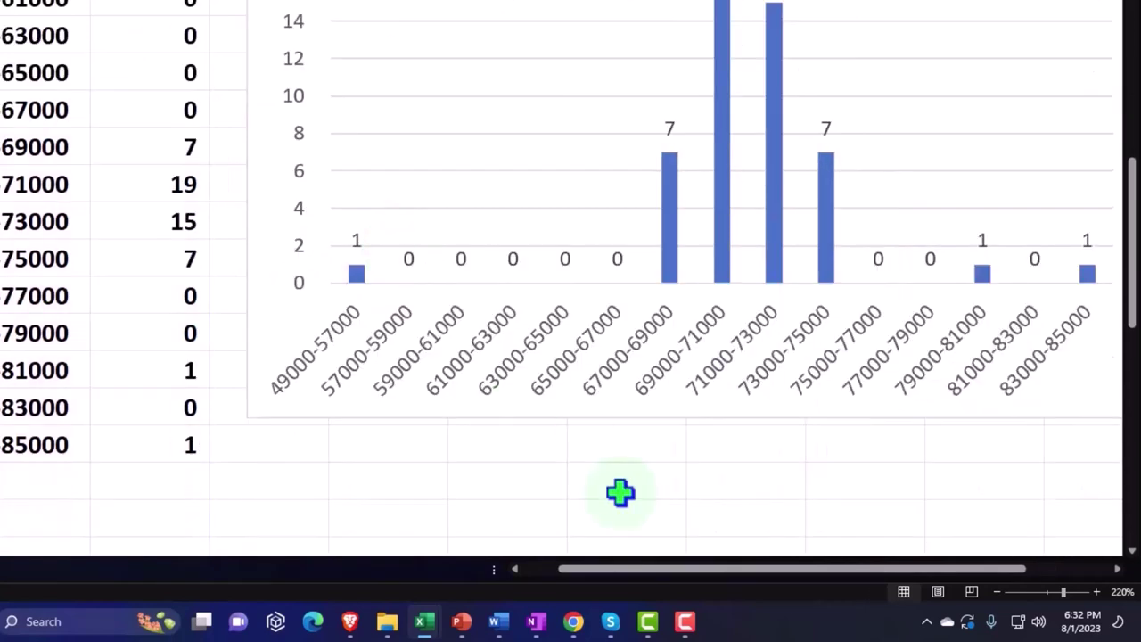
pyautogui.click(635, 504)
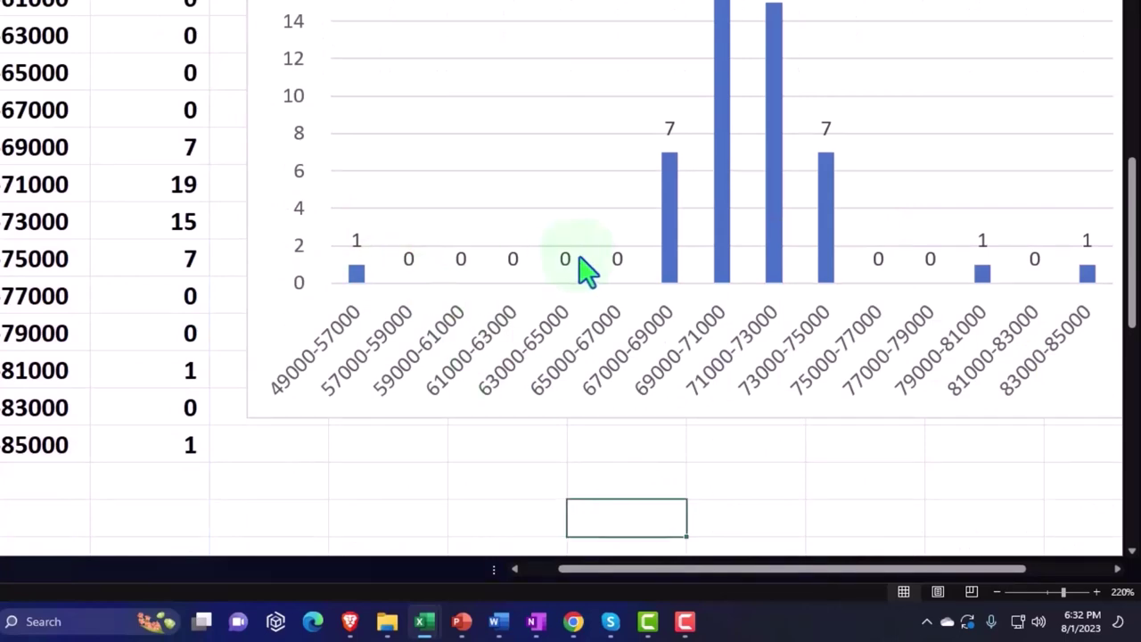
pyautogui.scroll(1, 731, 274)
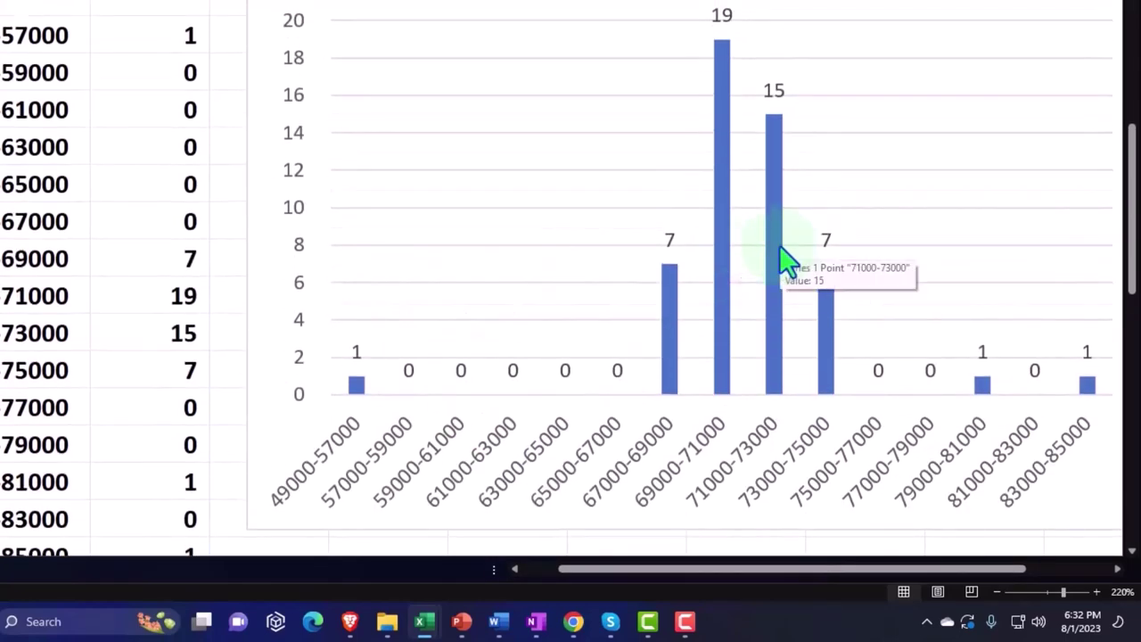
pyautogui.scroll(3, 975, 390)
pyautogui.scroll(1, 784, 400)
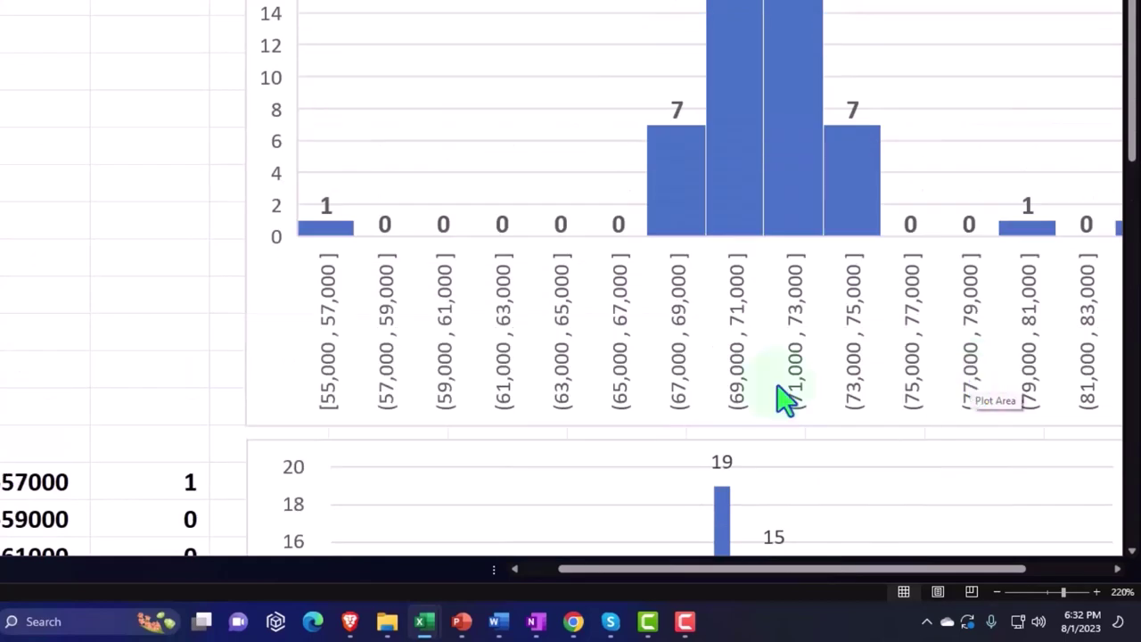
pyautogui.scroll(1, 727, 361)
pyautogui.scroll(1, 727, 294)
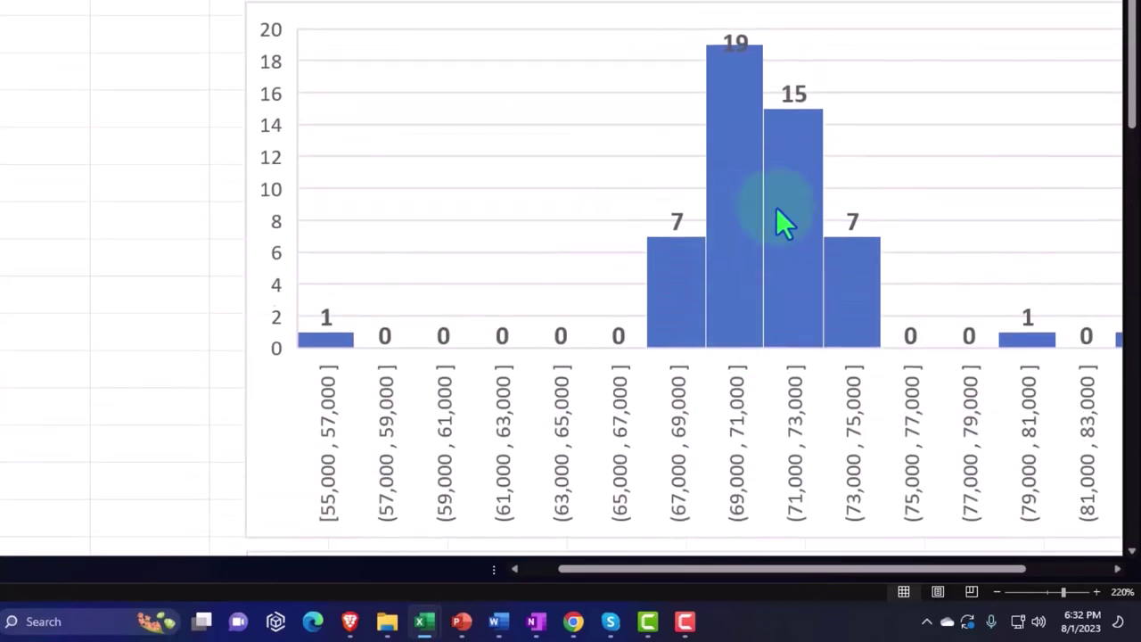
pyautogui.scroll(-2, 927, 321)
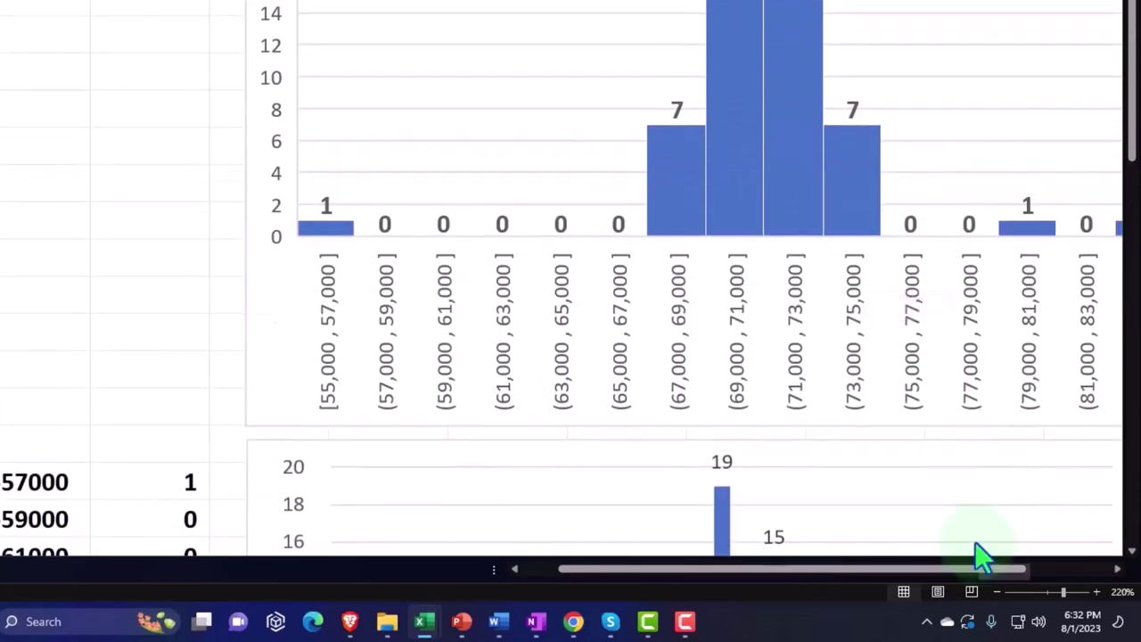
pyautogui.scroll(-4, 962, 489)
pyautogui.scroll(-2, 962, 488)
# Step: Deselect the chart, then select the bar series of the lower column chart
pyautogui.moveTo(918, 568); pyautogui.dragTo(1001, 569)
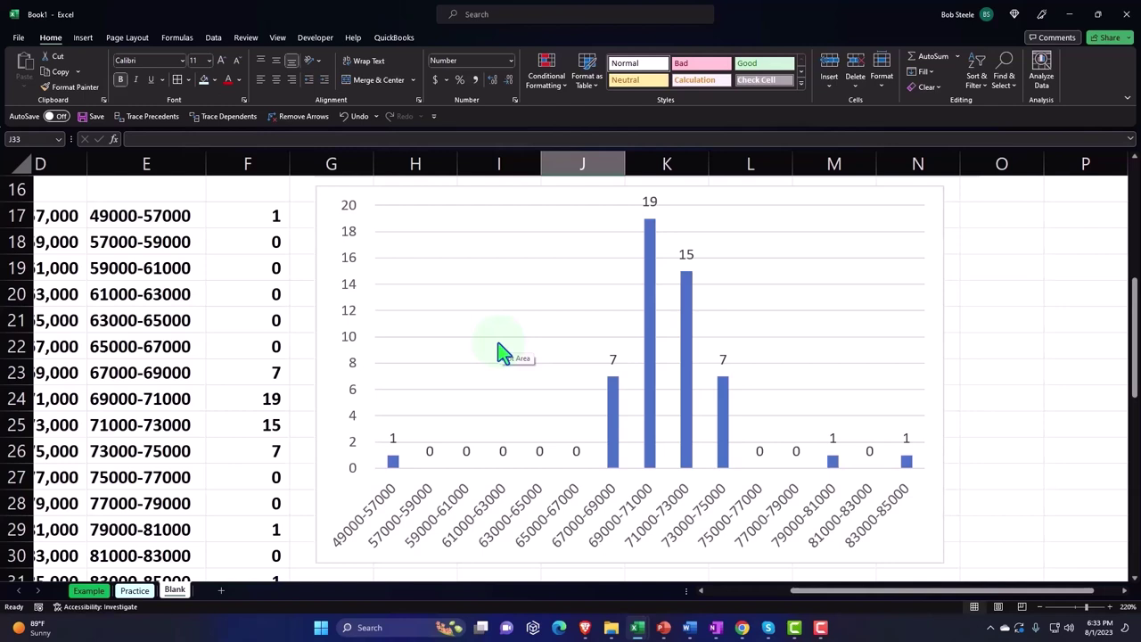
pyautogui.click(1001, 319)
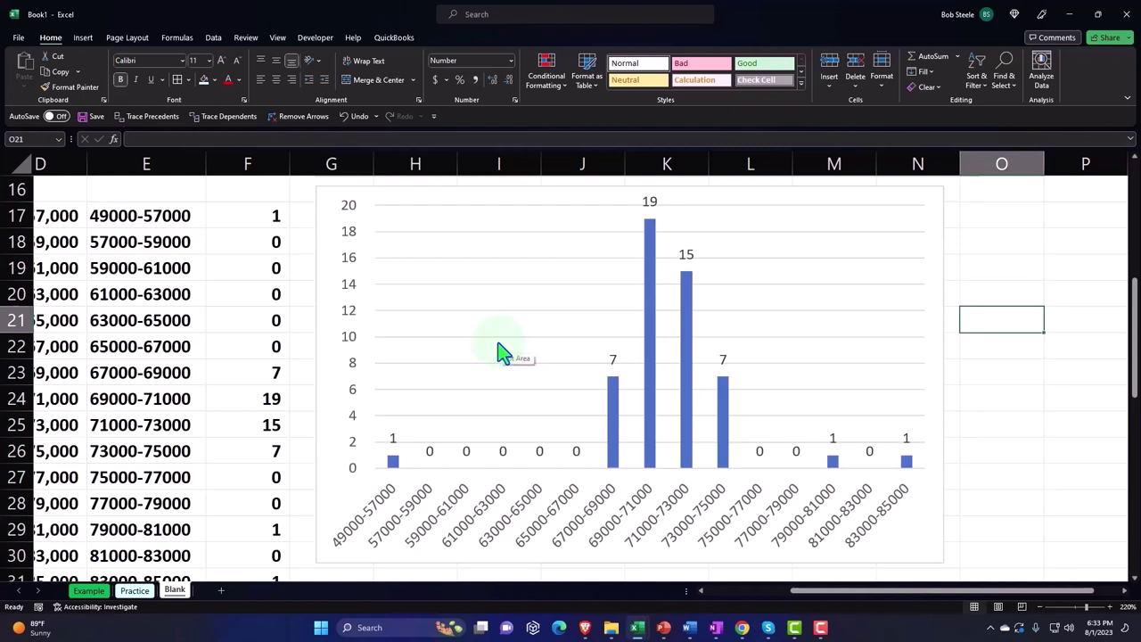
pyautogui.click(655, 252)
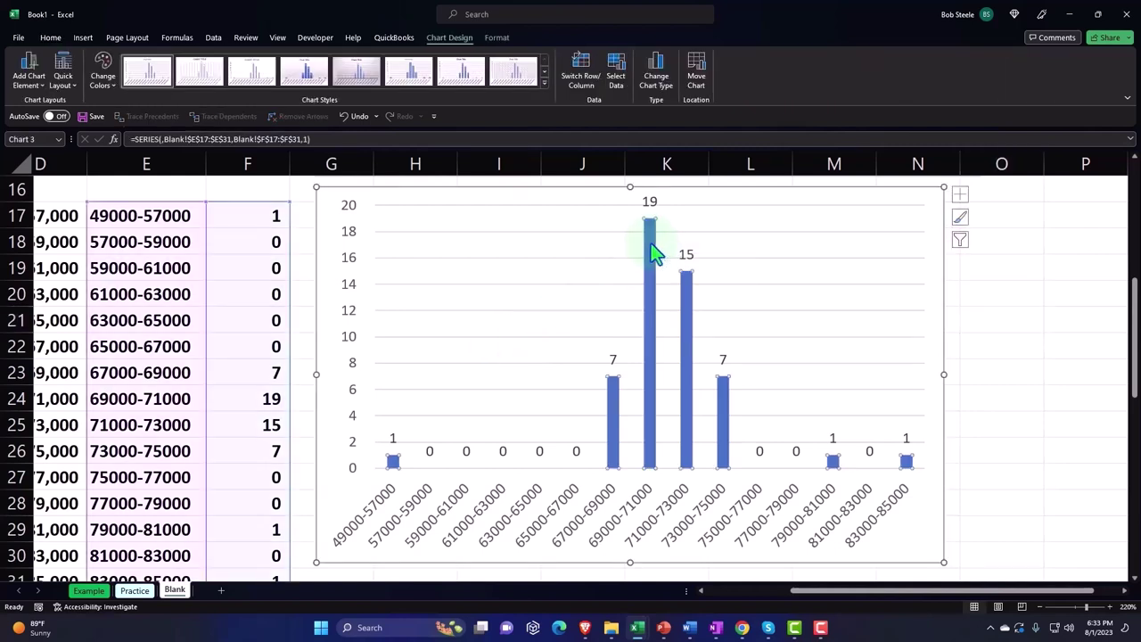
# Step: Set the lower chart's bar Gap Width to 11% in Format Data Point
pyautogui.doubleClick(655, 252)
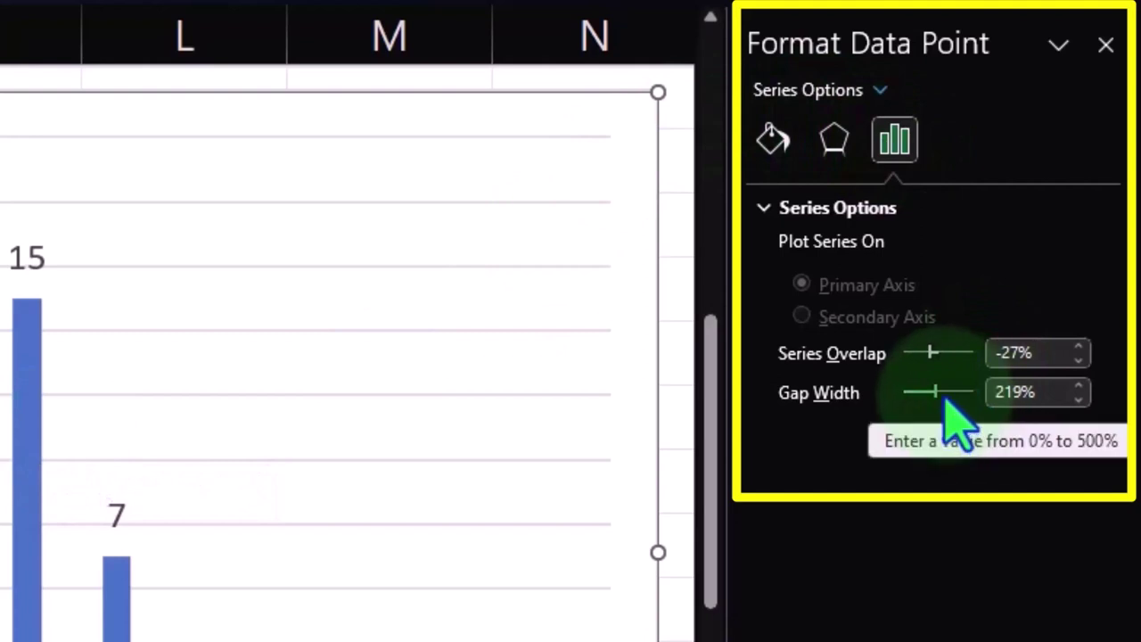
pyautogui.moveTo(935, 397)
pyautogui.mouseDown()
pyautogui.moveTo(959, 401)
pyautogui.moveTo(904, 393)
pyautogui.mouseUp()
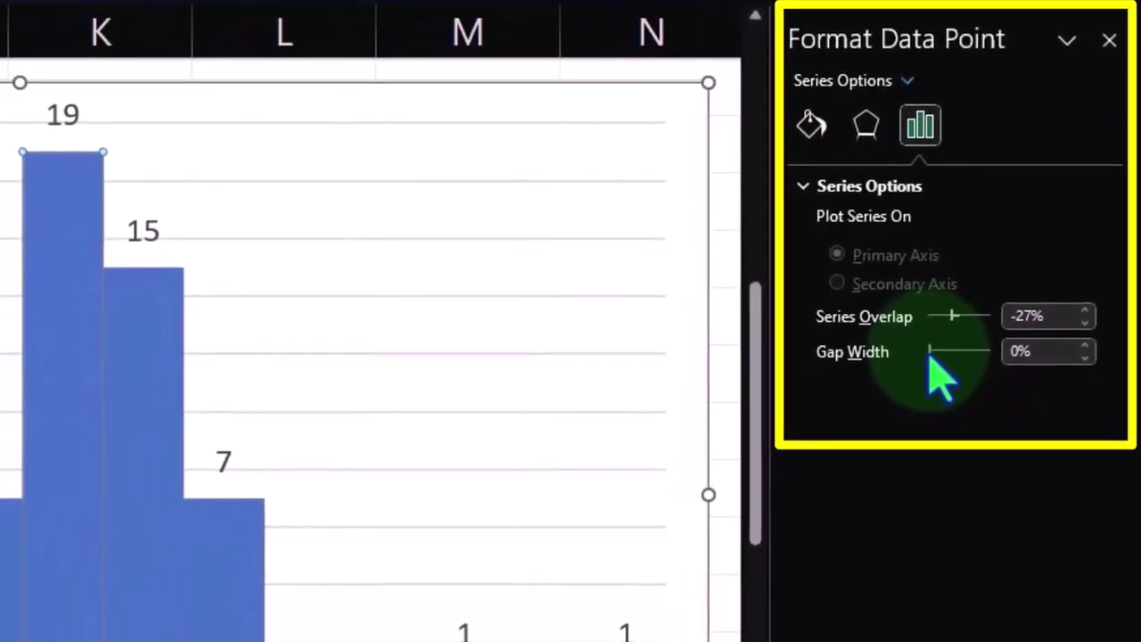
pyautogui.moveTo(930, 355)
pyautogui.mouseDown()
pyautogui.moveTo(954, 344)
pyautogui.moveTo(948, 360)
pyautogui.mouseUp()
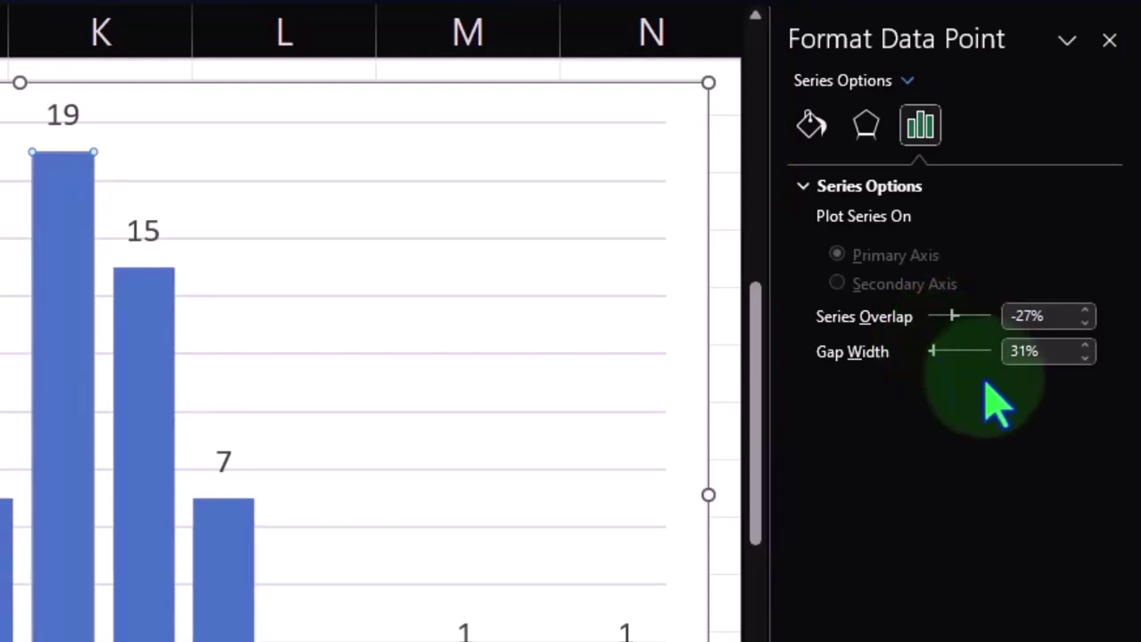
pyautogui.click(1084, 358)
pyautogui.click(1084, 358)
pyautogui.click(1084, 358)
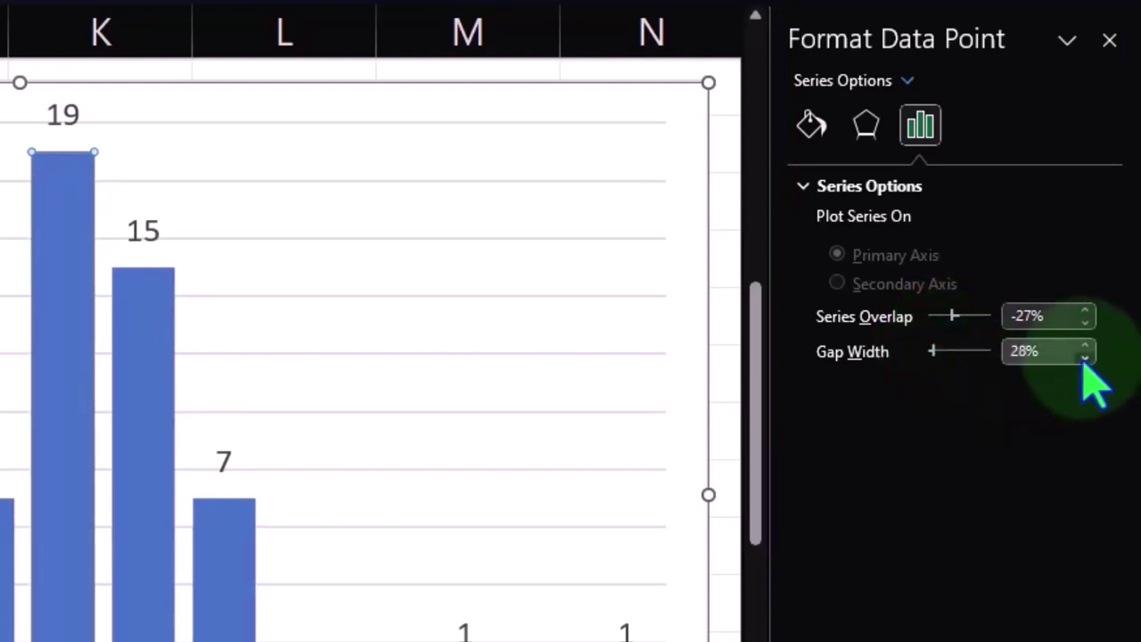
pyautogui.click(1084, 357)
pyautogui.click(1084, 358)
pyautogui.click(1084, 357)
pyautogui.click(1084, 358)
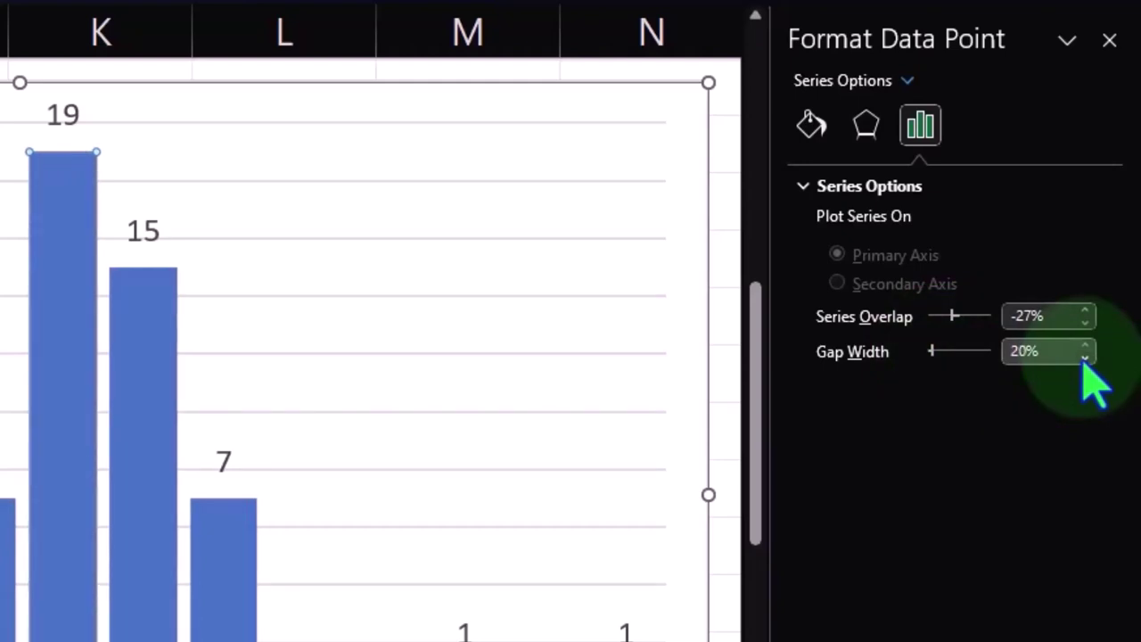
pyautogui.click(1084, 357)
pyautogui.click(1084, 358)
pyautogui.click(1084, 358)
pyautogui.click(1084, 357)
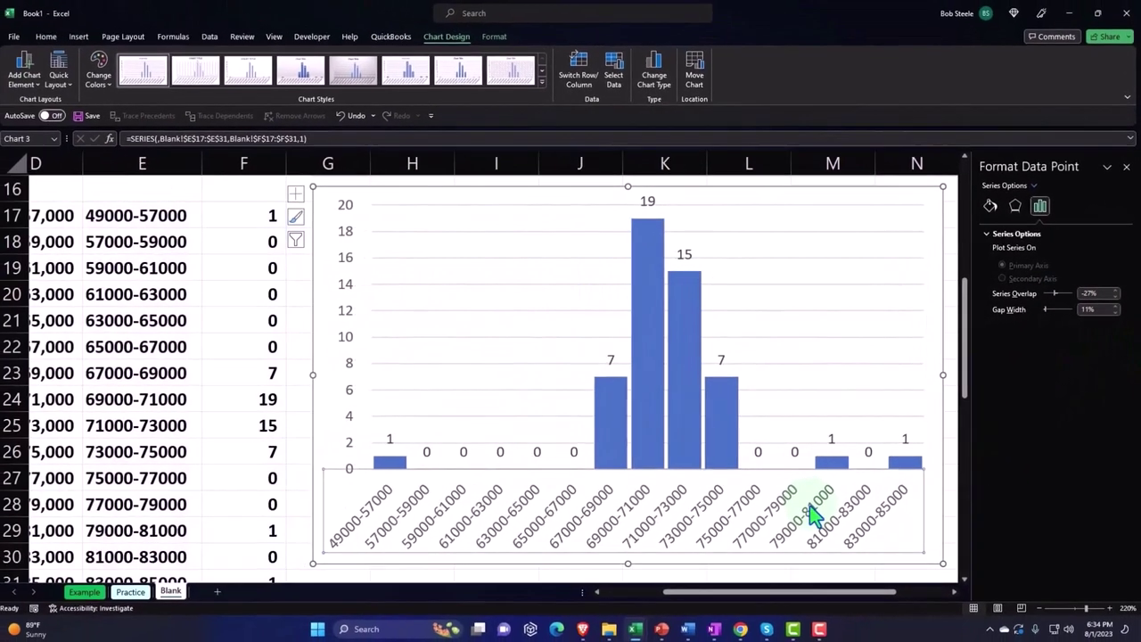
pyautogui.click(805, 520)
pyautogui.scroll(5, 780, 446)
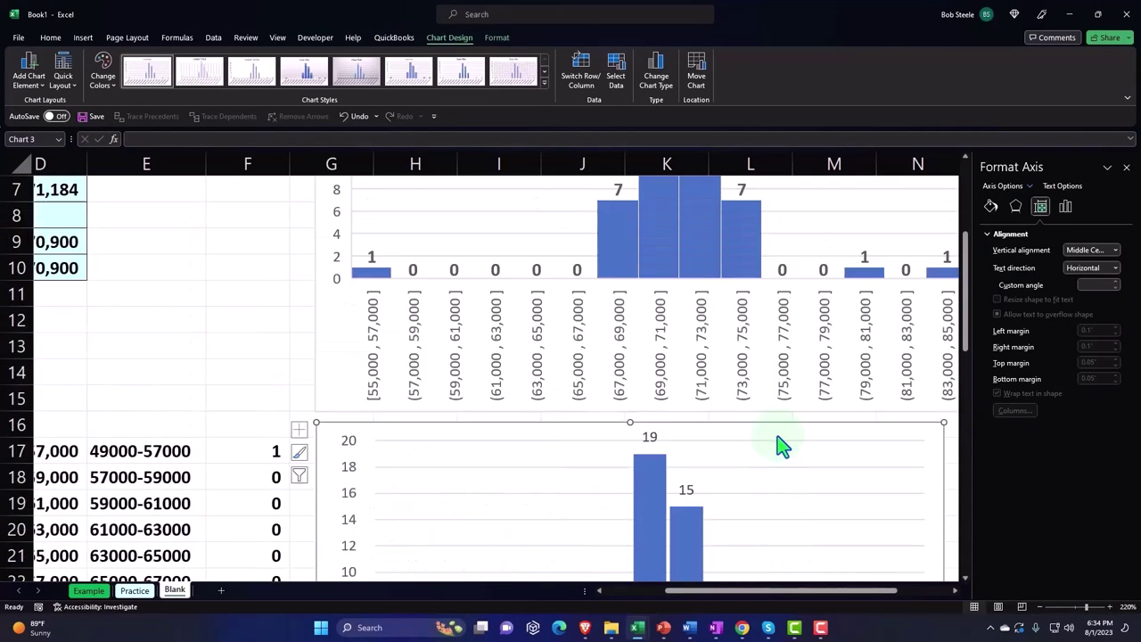
pyautogui.scroll(-4, 780, 446)
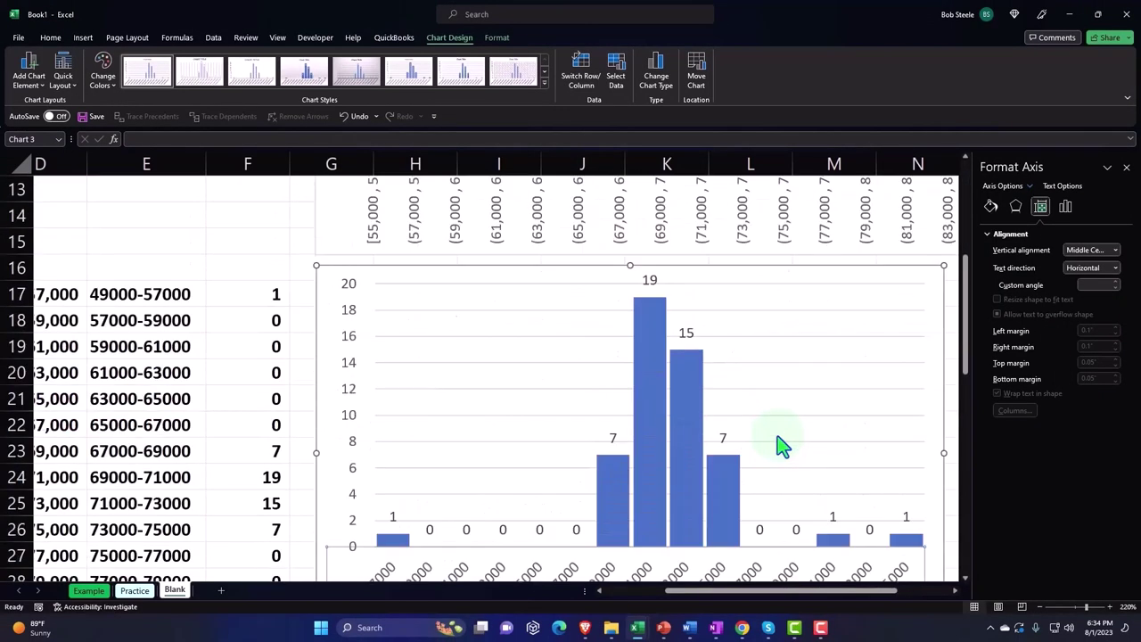
pyautogui.scroll(-2, 780, 446)
pyautogui.press('Escape')
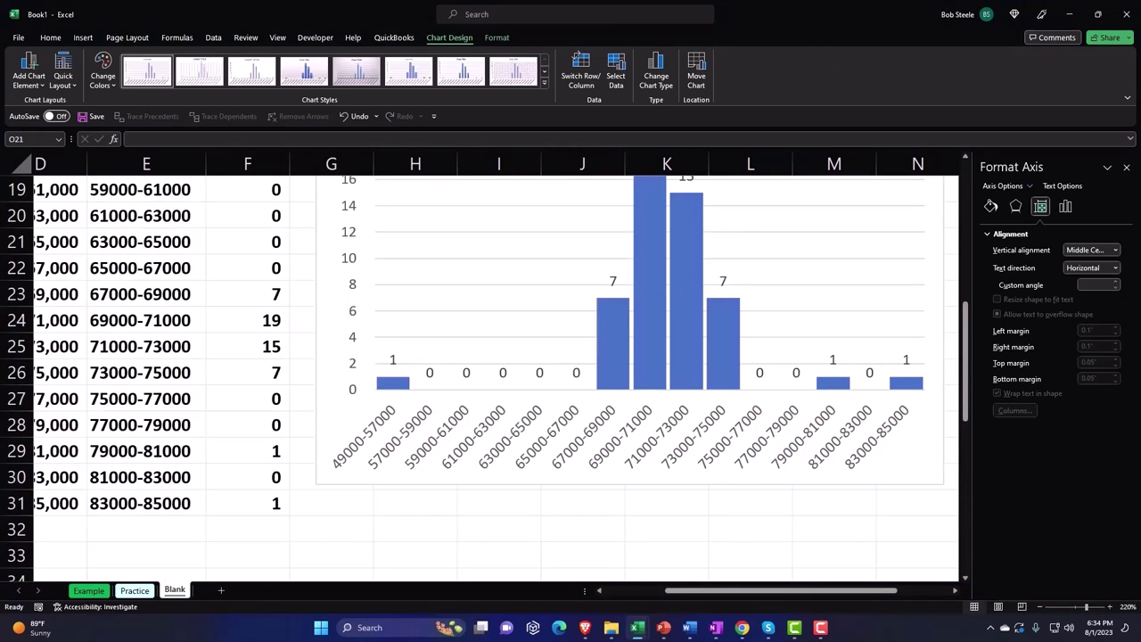
pyautogui.click(134, 367)
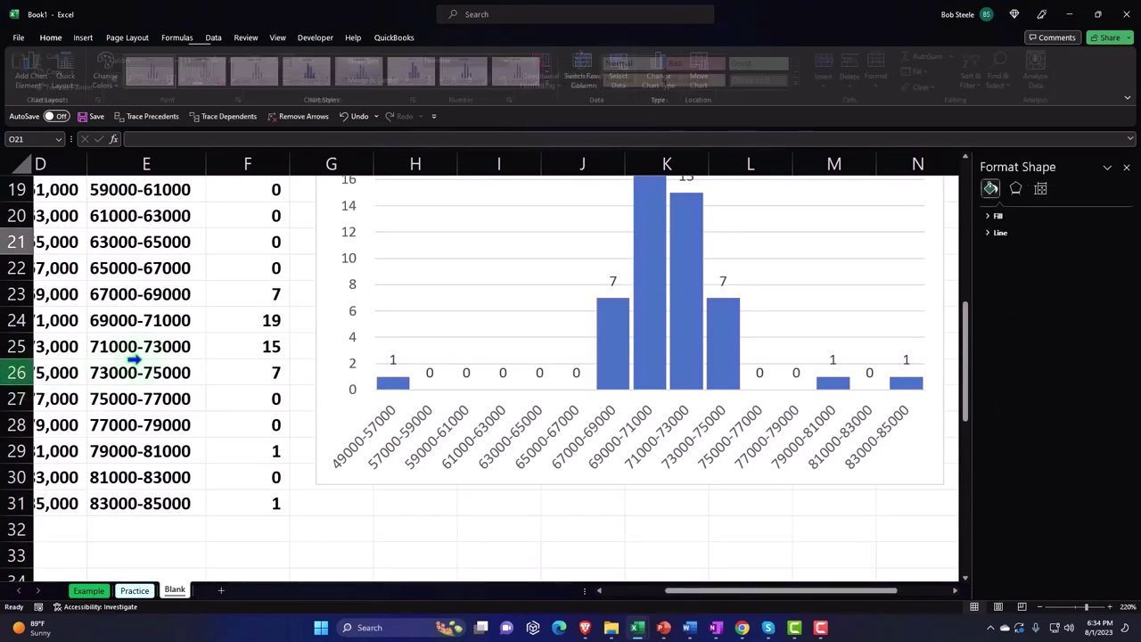
pyautogui.scroll(2, 143, 352)
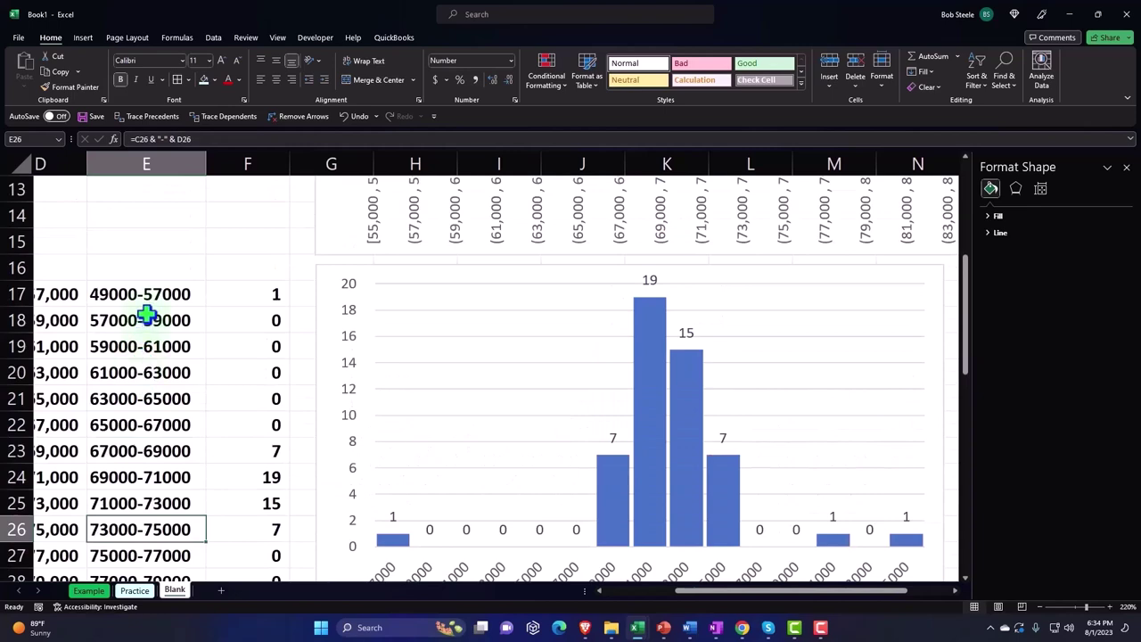
pyautogui.scroll(-2, 146, 314)
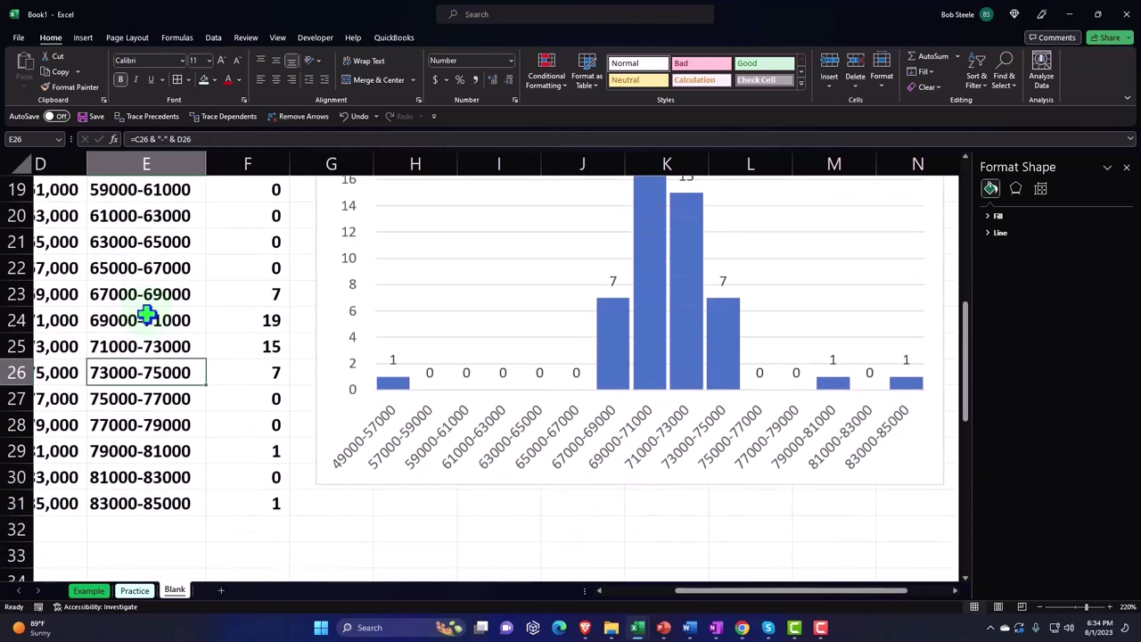
pyautogui.scroll(-2, 146, 315)
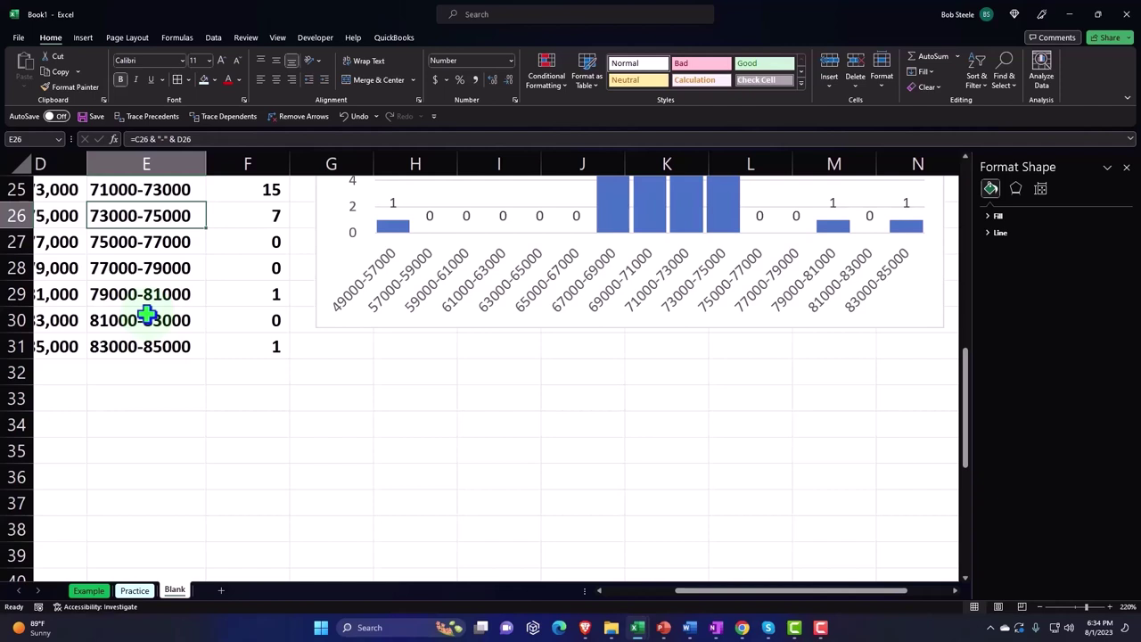
pyautogui.press('Down')
pyautogui.press('Down')
pyautogui.press('Down')
pyautogui.press('Down')
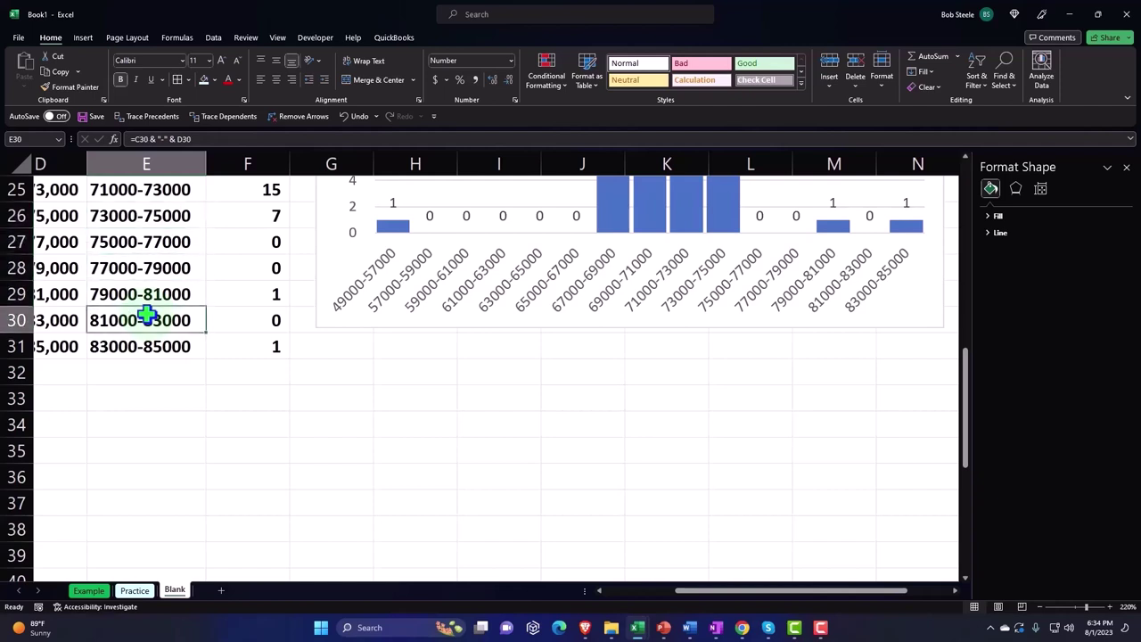
pyautogui.press('Down')
pyautogui.press('Down')
pyautogui.press('Left')
pyautogui.press('Left')
pyautogui.press('Down')
pyautogui.press('Right')
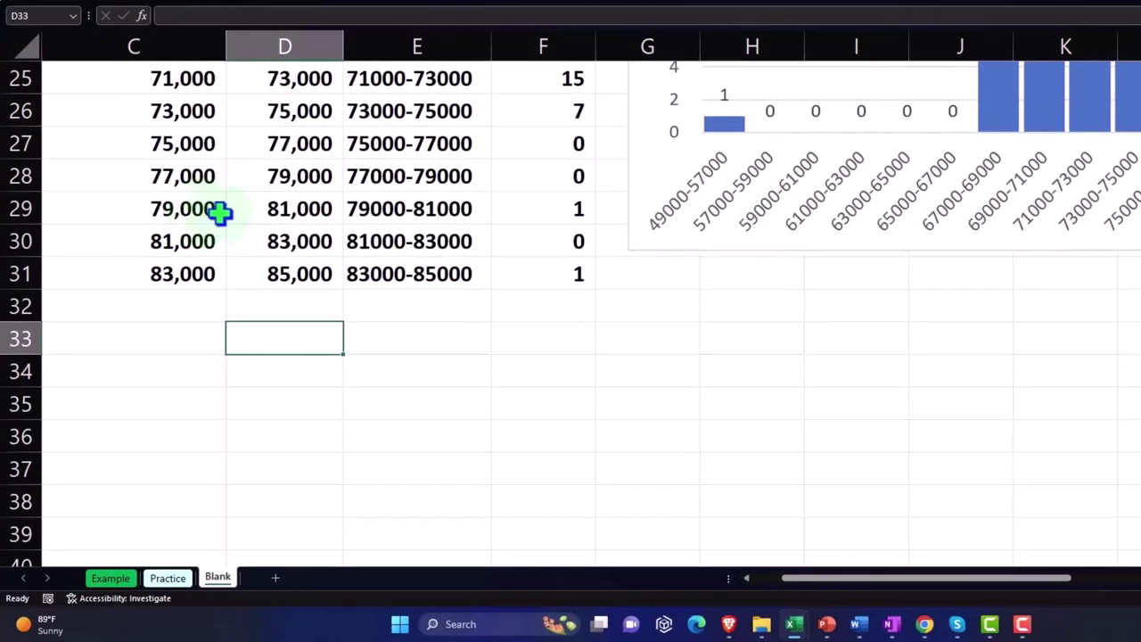
pyautogui.click(622, 138)
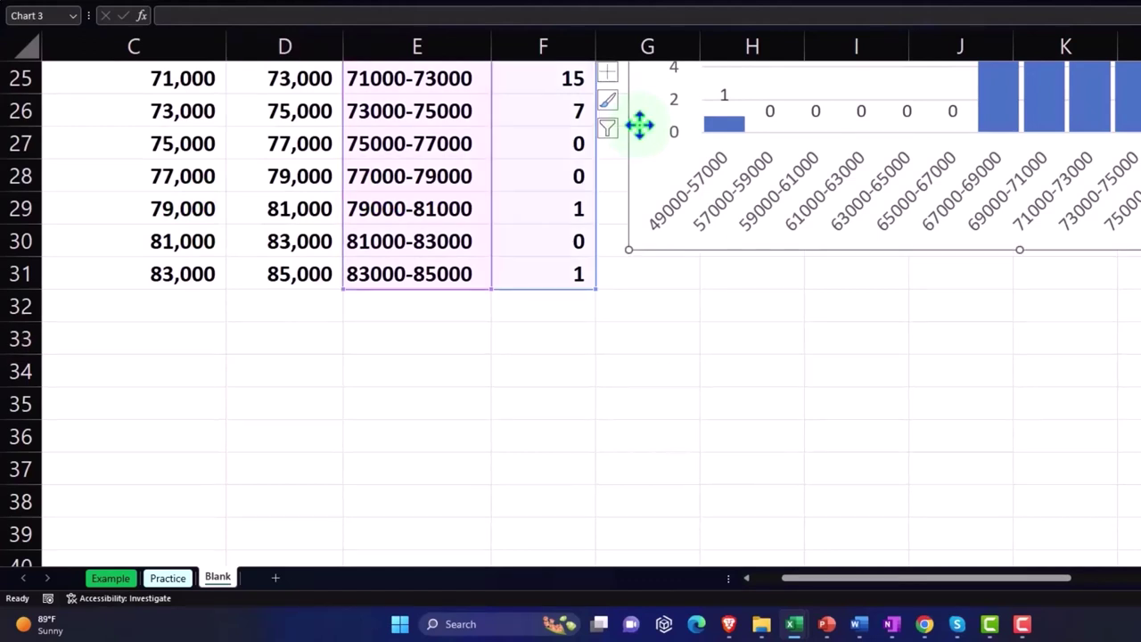
# Step: Deselect the chart, check D17's upper limit, and select empty cell D33
pyautogui.press('Escape')
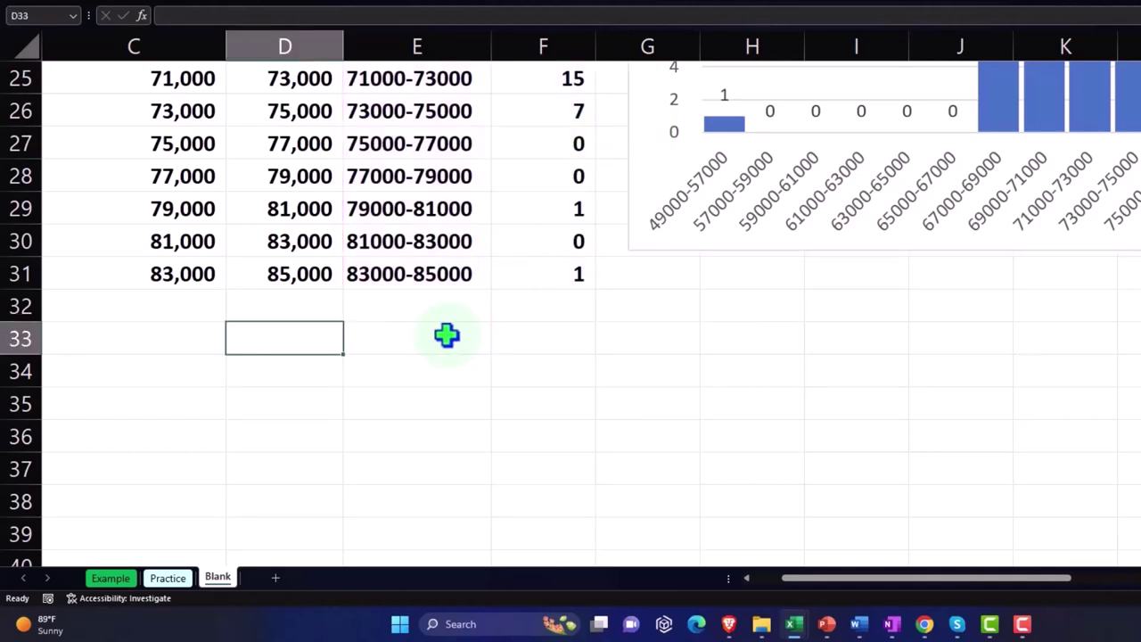
pyautogui.scroll(4, 446, 336)
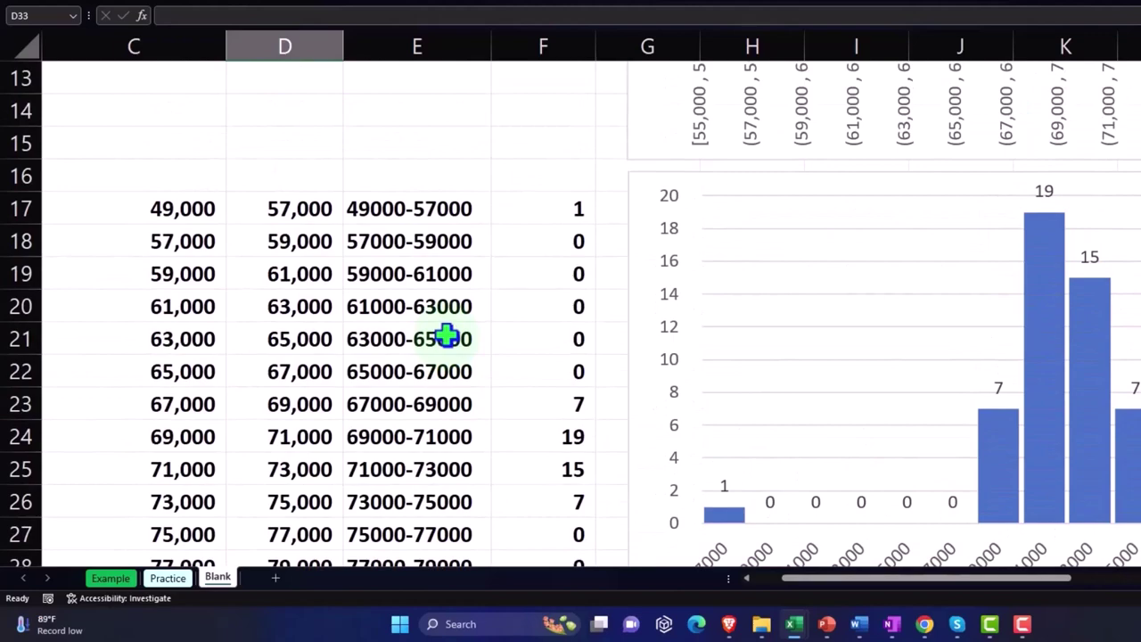
pyautogui.click(295, 205)
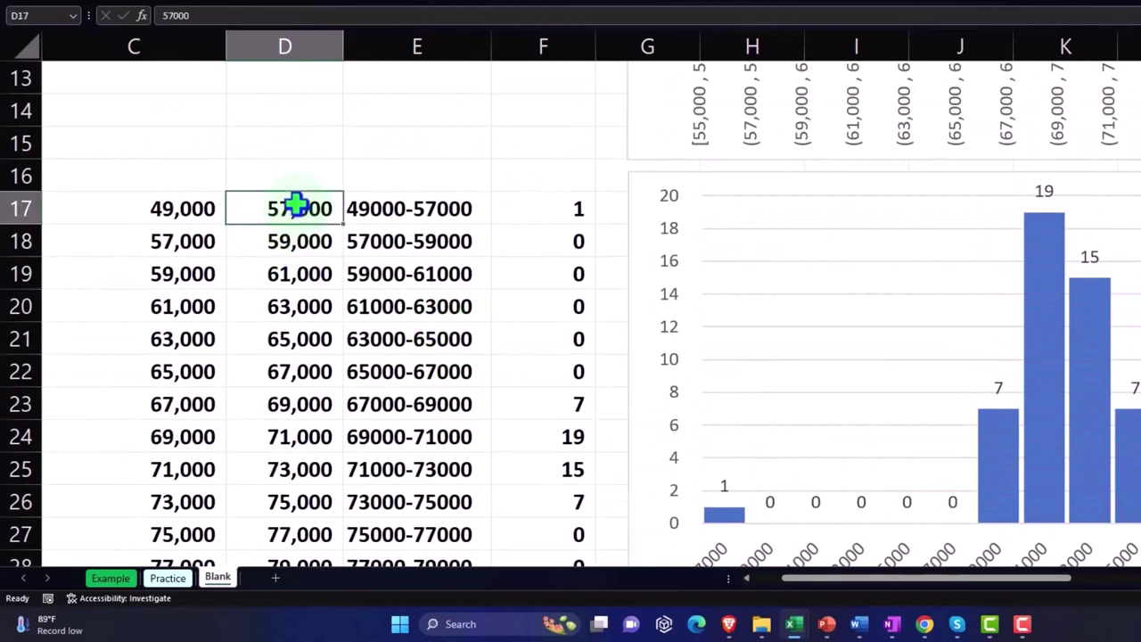
pyautogui.scroll(-2, 295, 206)
pyautogui.scroll(-1, 474, 357)
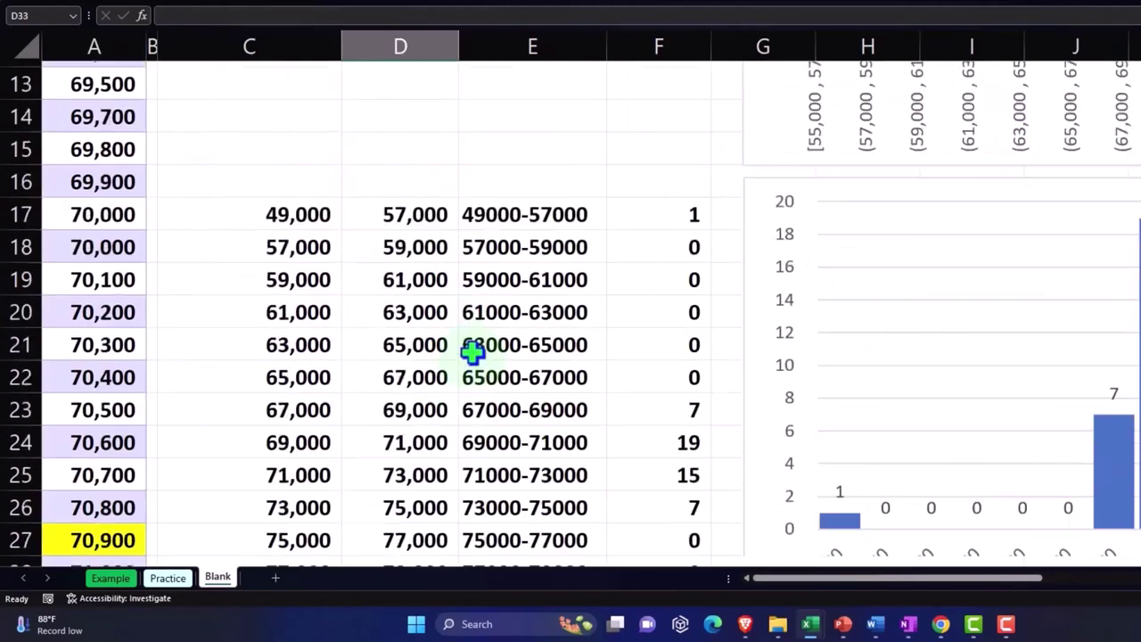
pyautogui.scroll(-3, 472, 352)
pyautogui.click(430, 402)
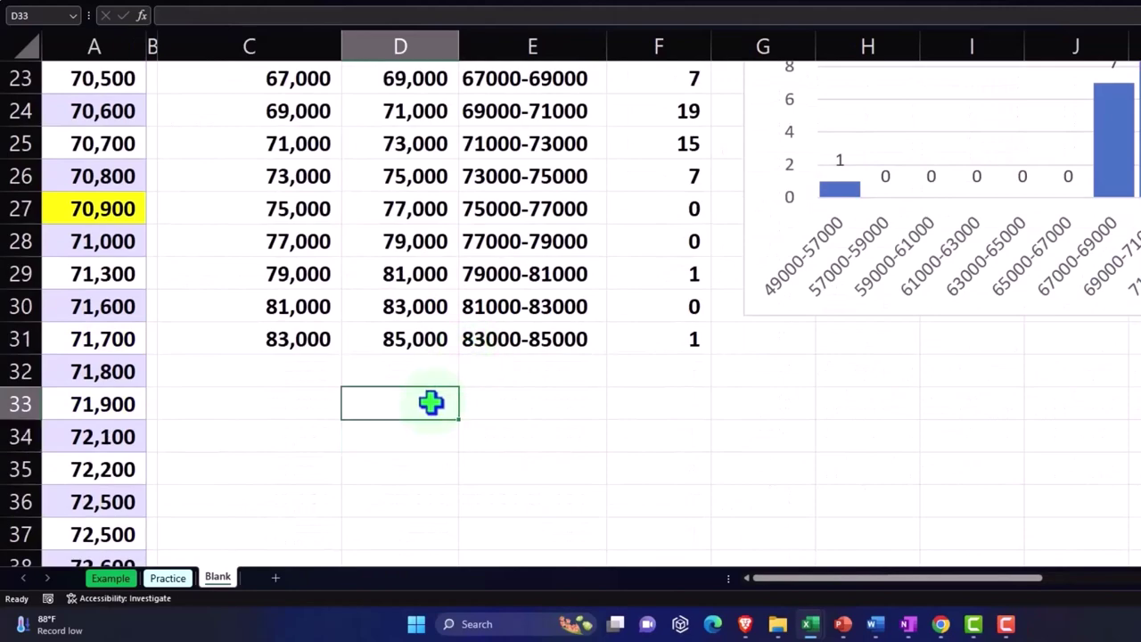
# Step: Enter 57,000 in D33 and a +2000 formula in D34, giving 59,000
pyautogui.doubleClick(431, 402)
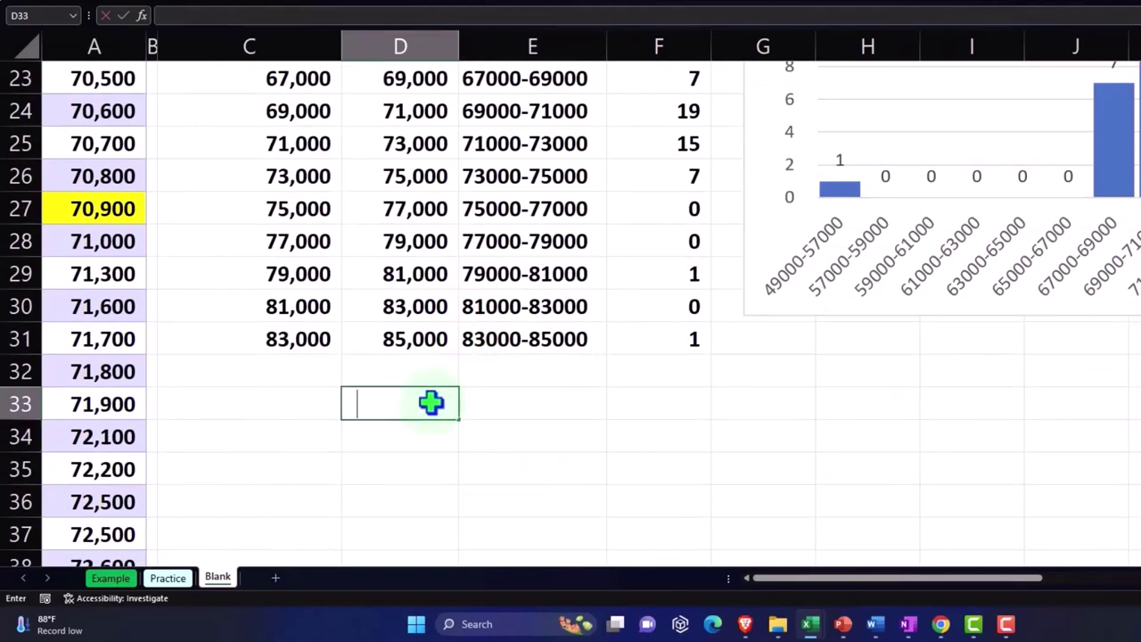
pyautogui.write('57,000')
pyautogui.press('Return')
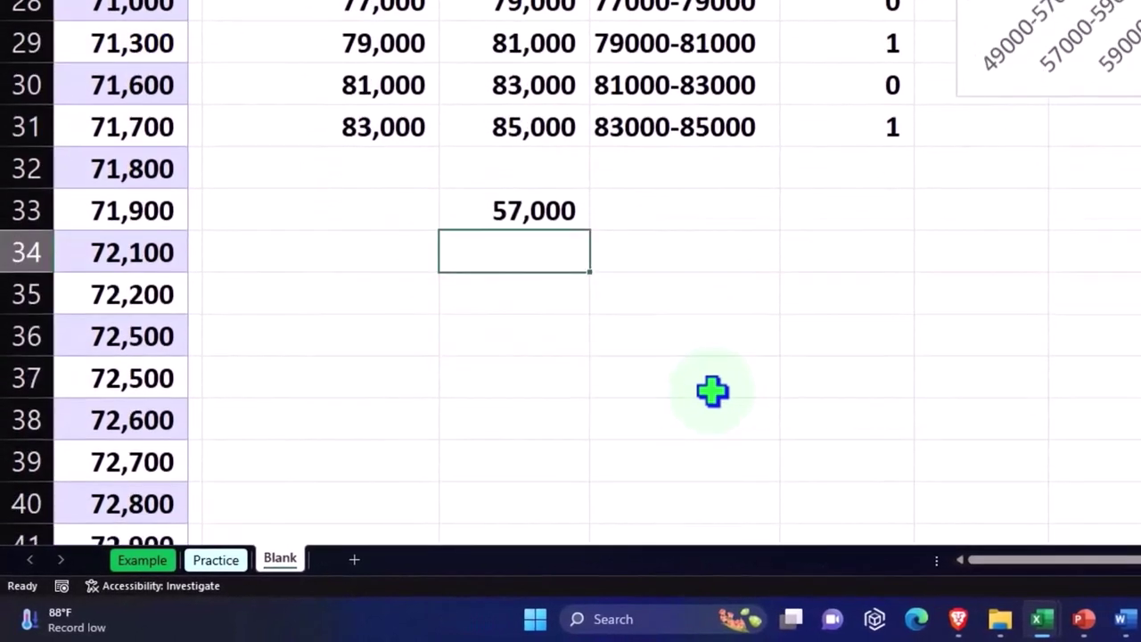
pyautogui.write('=')
pyautogui.press('Up')
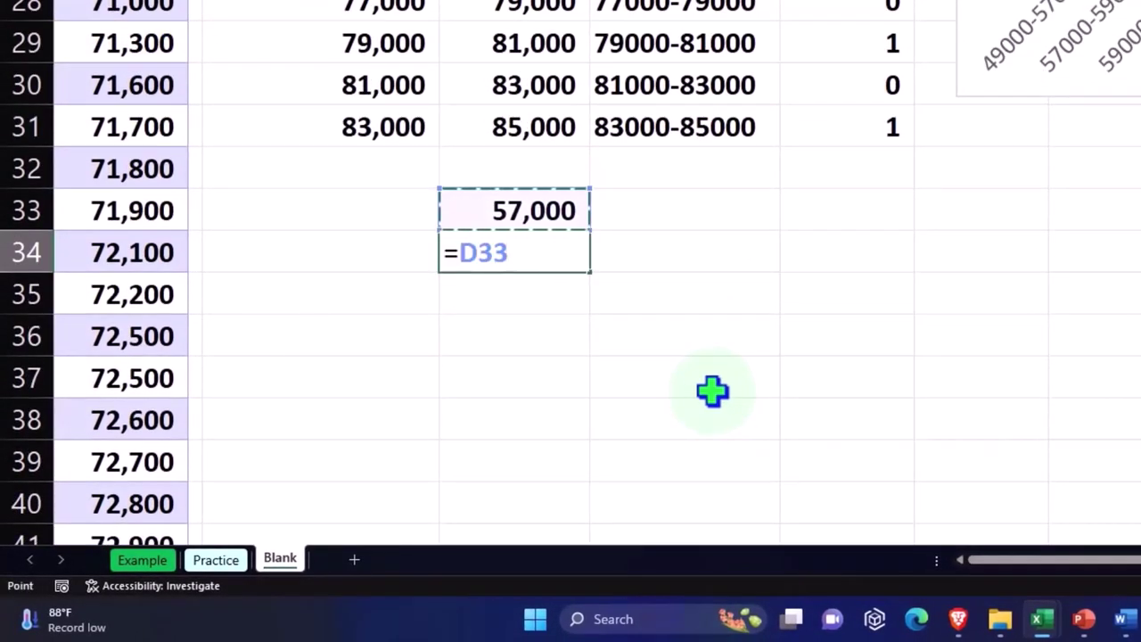
pyautogui.write('+2000')
pyautogui.press('Return')
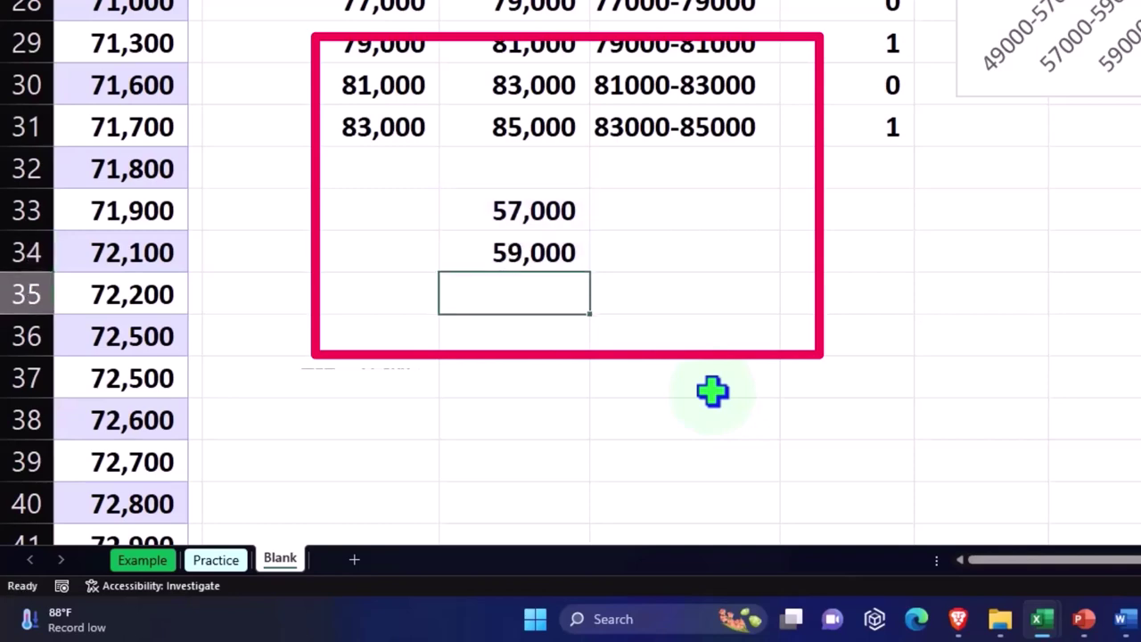
# Step: Fill the upper-limit series down to D47, ending at 85,000
pyautogui.scroll(-1, 712, 391)
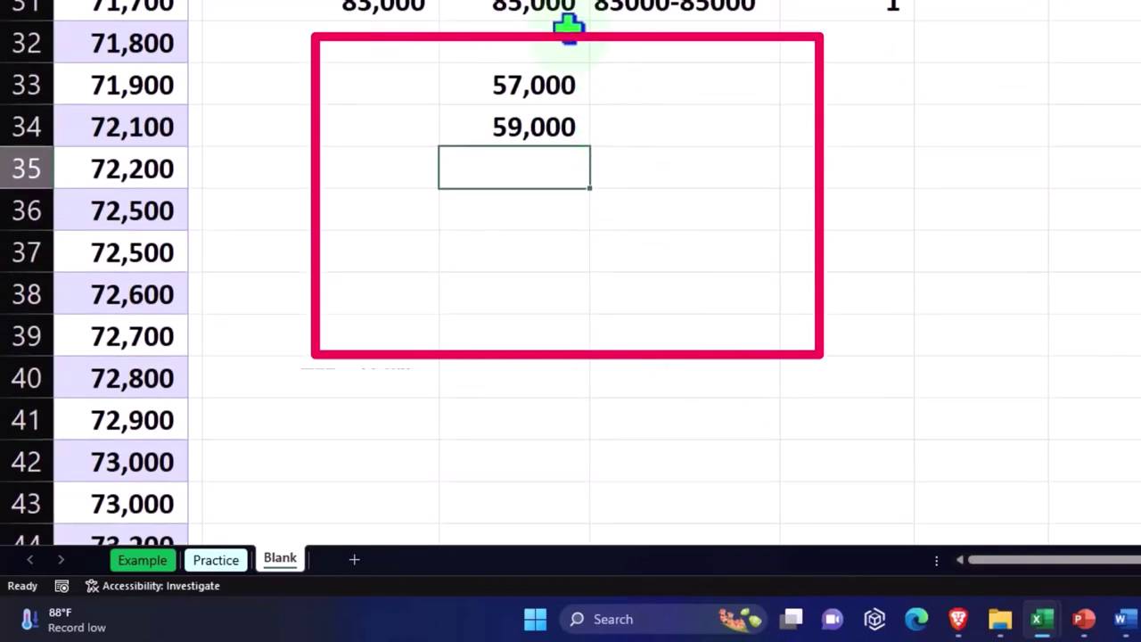
pyautogui.click(573, 122)
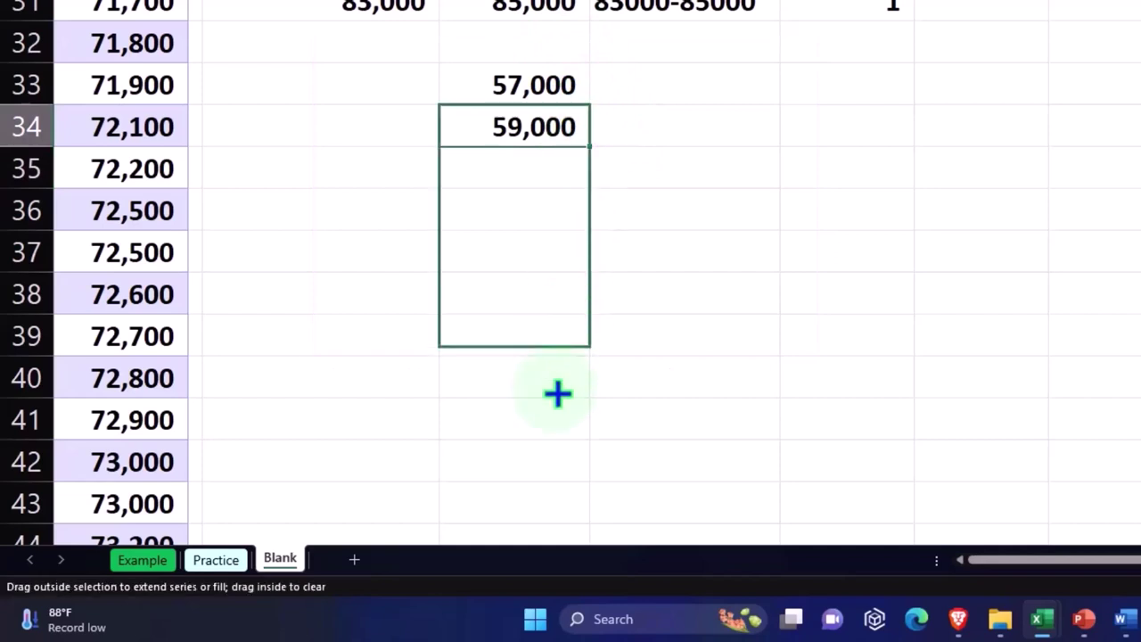
pyautogui.moveTo(593, 147); pyautogui.dragTo(552, 484)
pyautogui.scroll(-1, 550, 480)
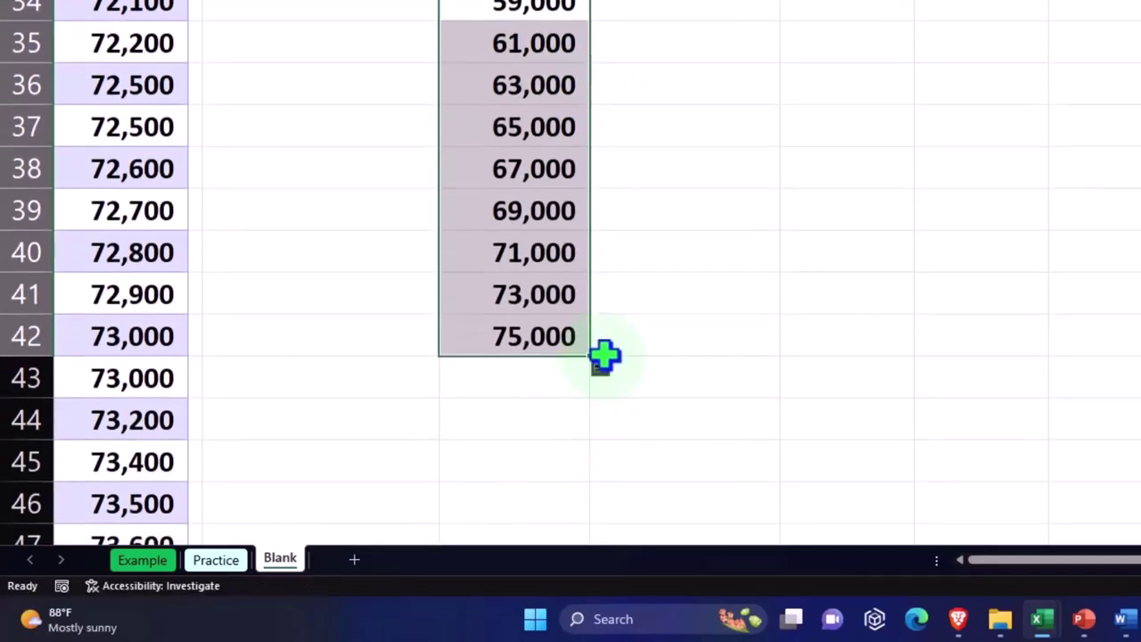
pyautogui.moveTo(590, 356); pyautogui.dragTo(583, 495)
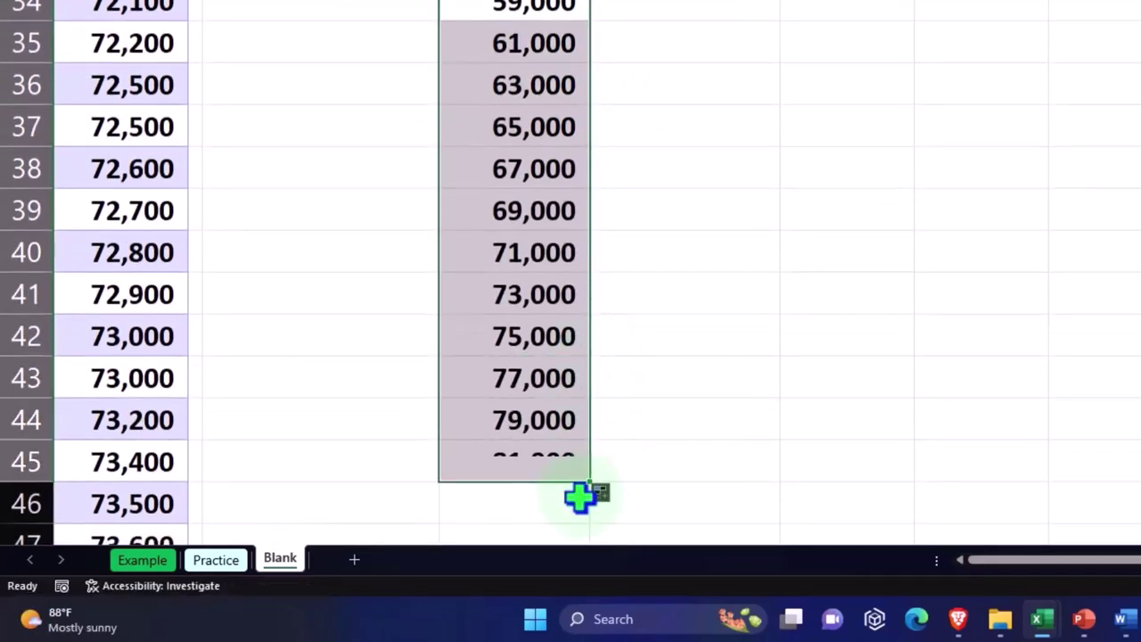
pyautogui.scroll(-2, 583, 494)
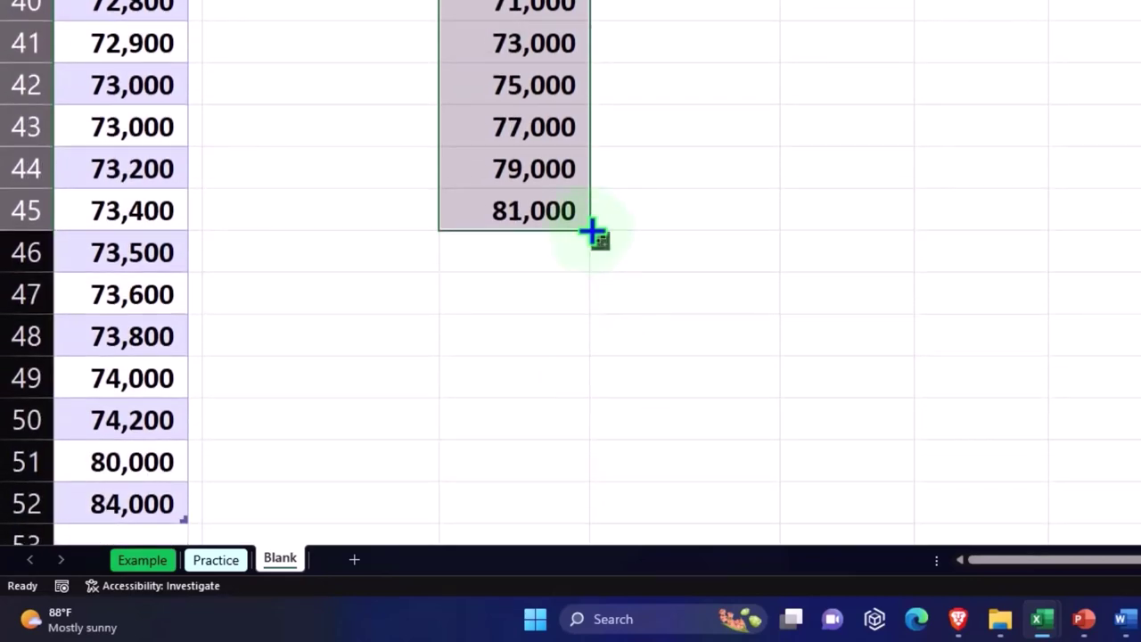
pyautogui.moveTo(590, 232); pyautogui.dragTo(583, 303)
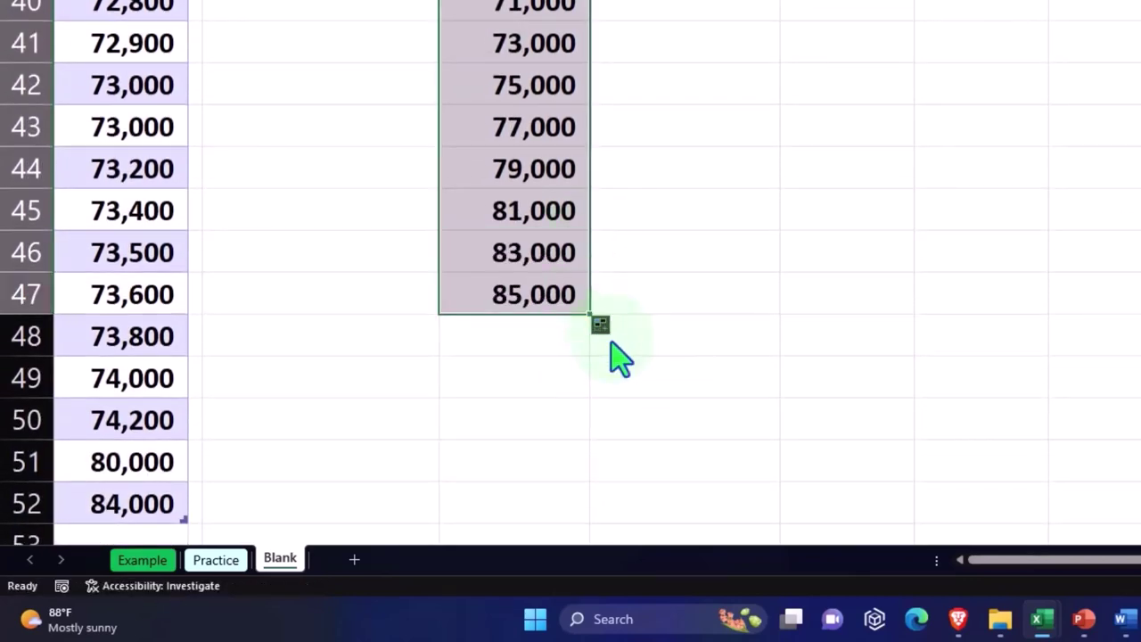
pyautogui.scroll(3, 615, 352)
pyautogui.click(673, 88)
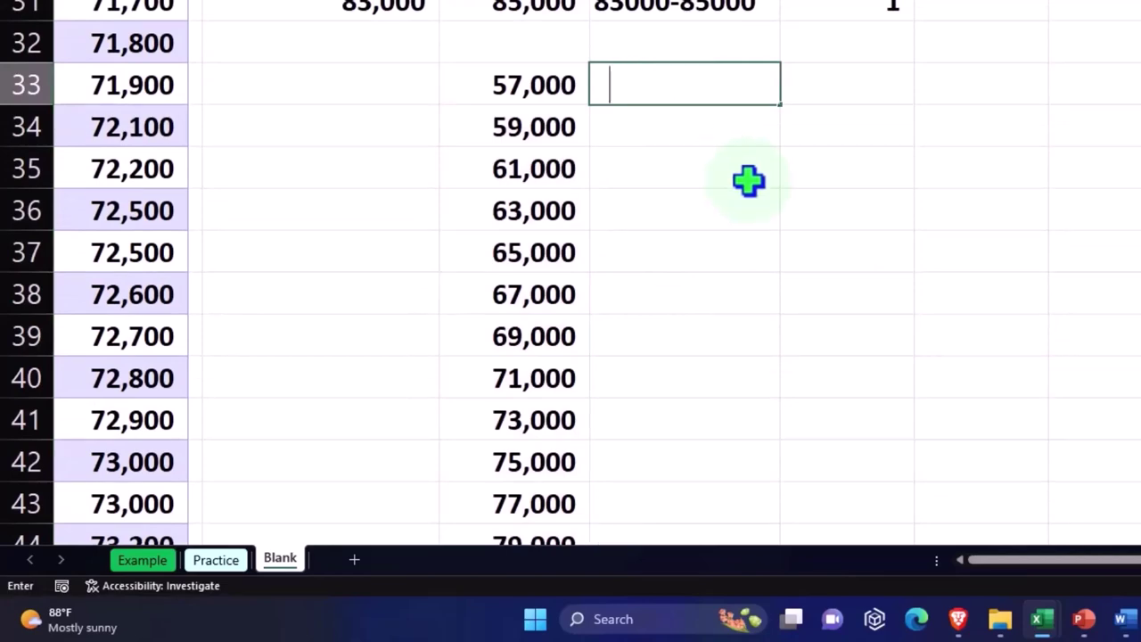
# Step: Start a FREQUENCY formula in E33 with the Table3[Wages] column as its data array
pyautogui.write('=fre')
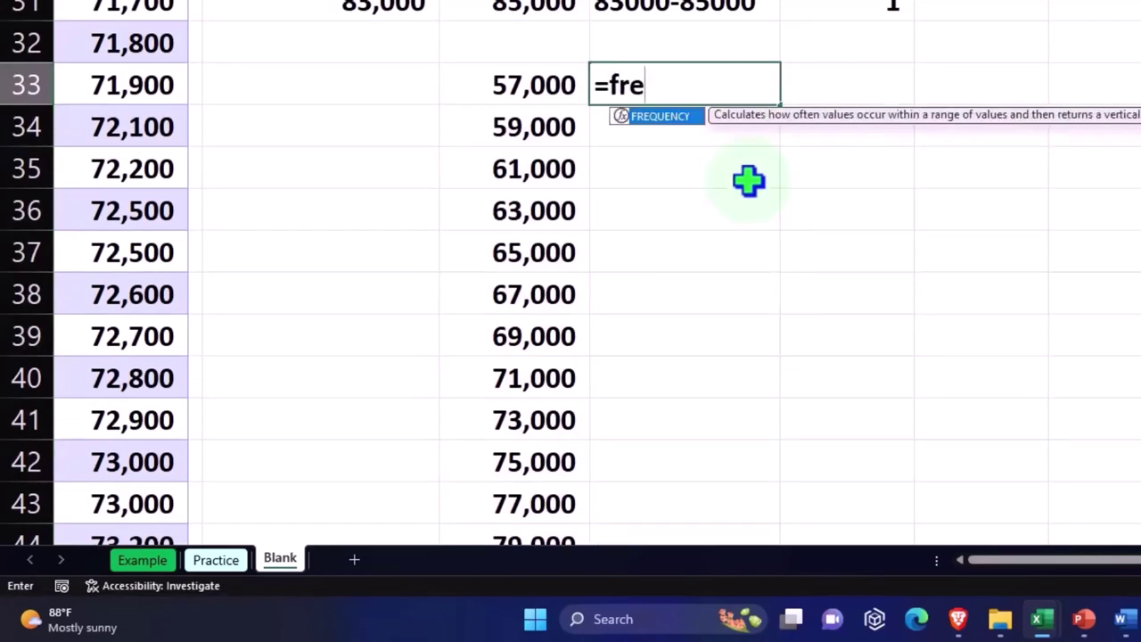
pyautogui.doubleClick(665, 117)
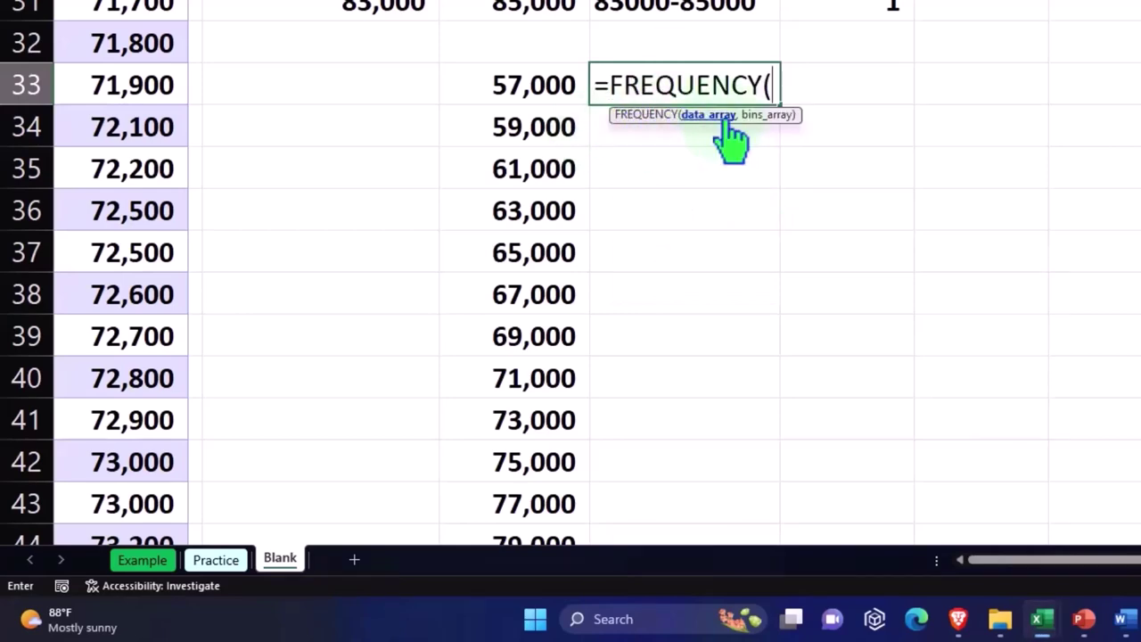
pyautogui.scroll(3, 327, 199)
pyautogui.scroll(6, 315, 212)
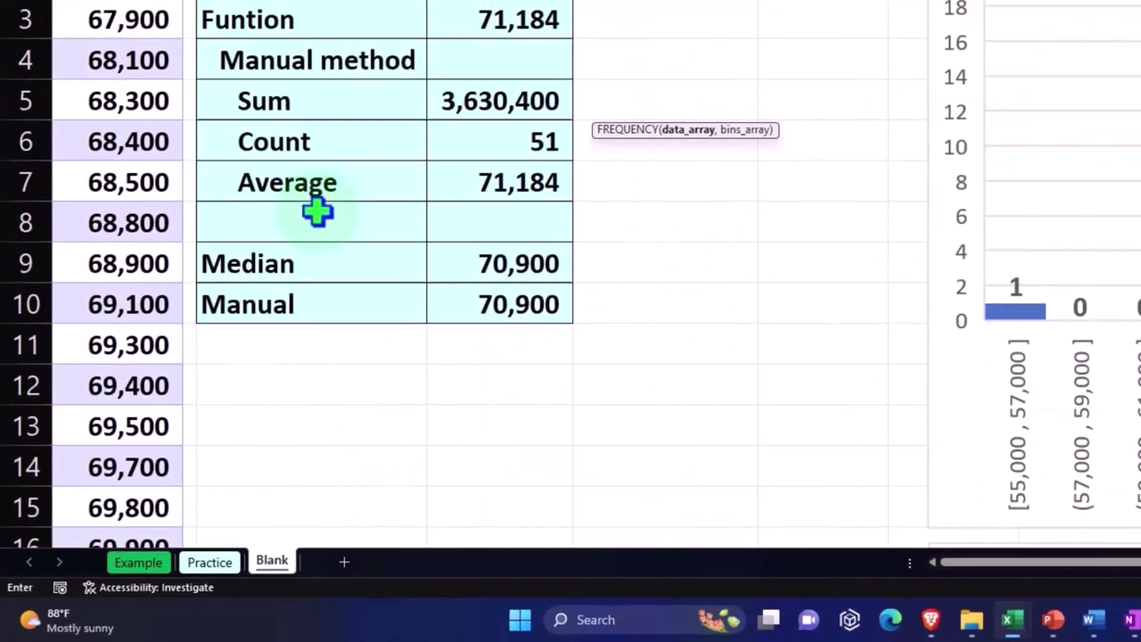
pyautogui.scroll(1, 267, 178)
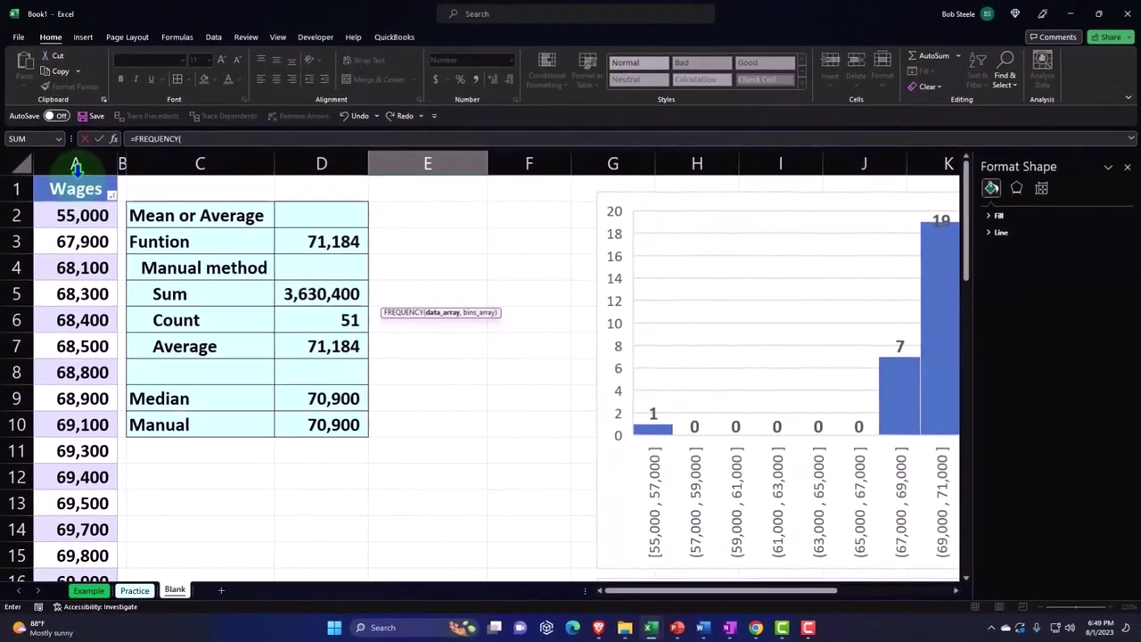
pyautogui.click(76, 181)
pyautogui.scroll(-3, 501, 397)
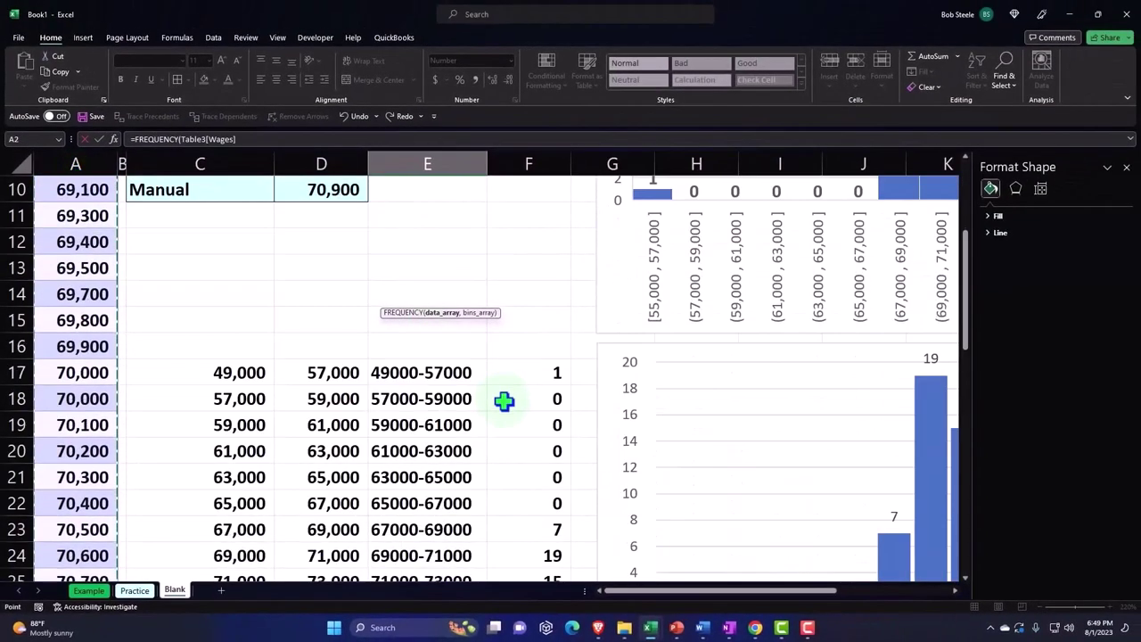
pyautogui.scroll(-2, 502, 398)
pyautogui.scroll(-2, 503, 400)
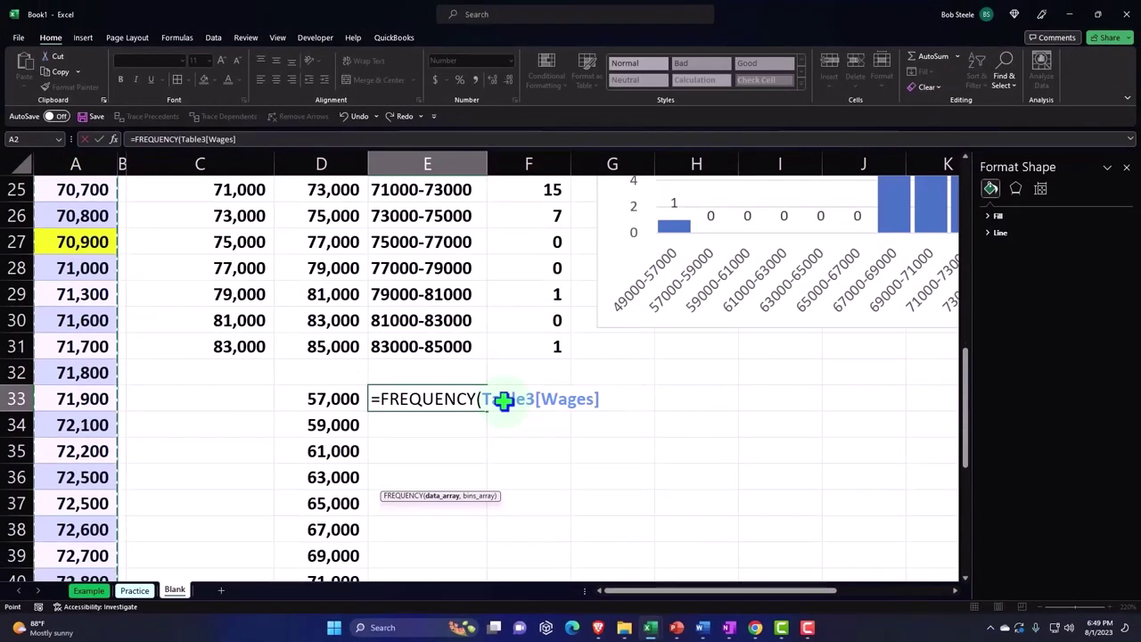
# Step: Use D33:D47 as the bins array and enter the formula so the counts spill
pyautogui.write(',')
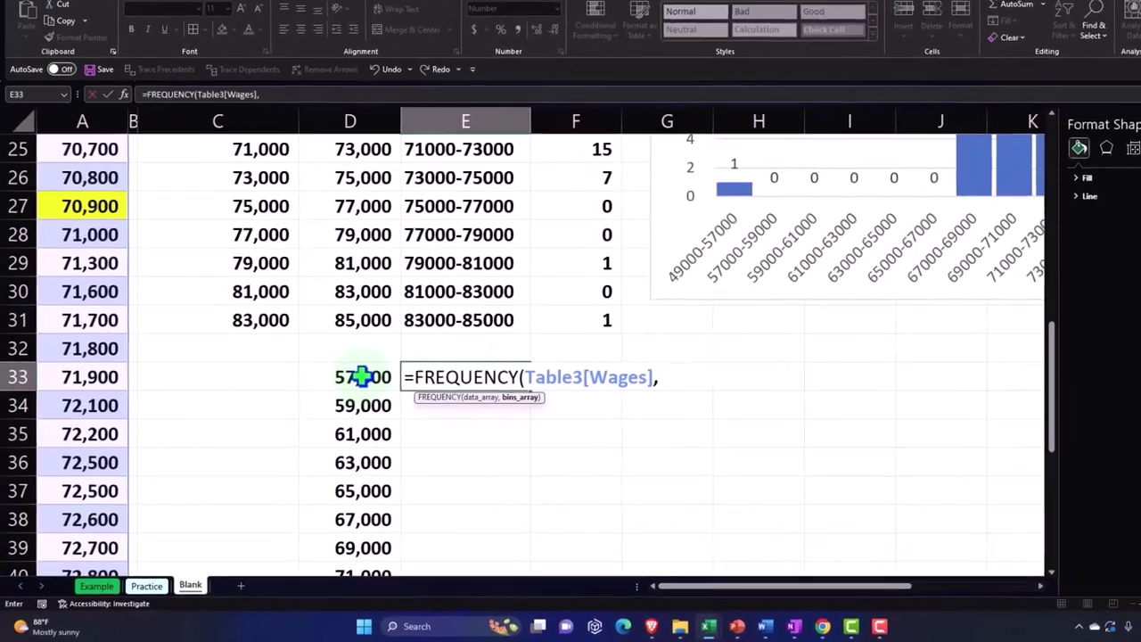
pyautogui.moveTo(332, 399); pyautogui.dragTo(328, 428)
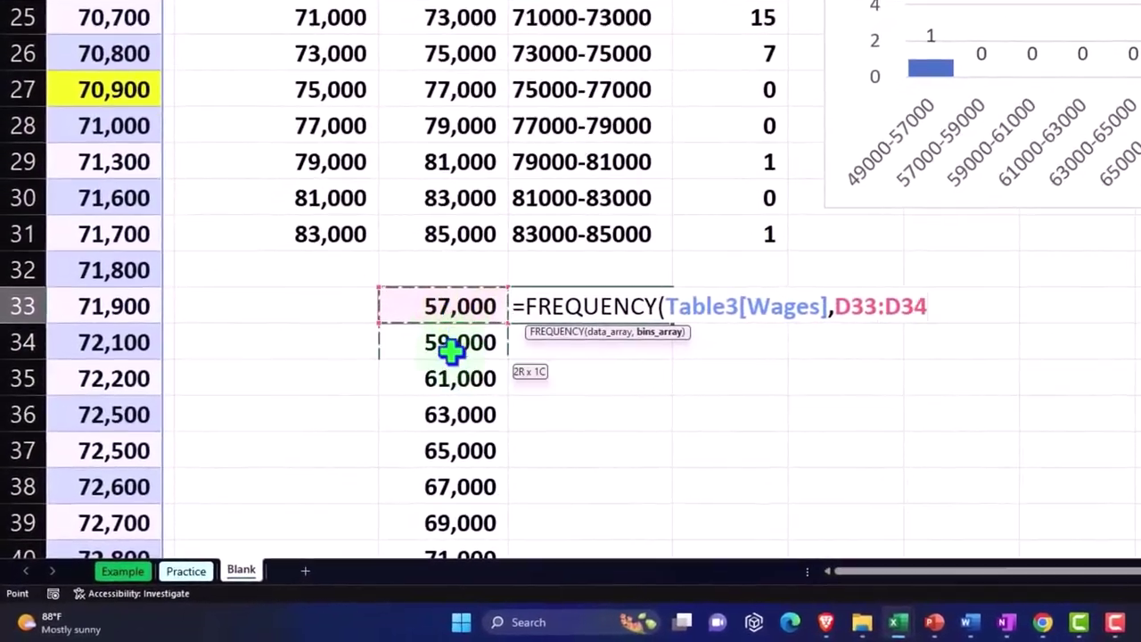
pyautogui.moveTo(450, 351)
pyautogui.mouseDown()
pyautogui.moveTo(452, 528)
pyautogui.moveTo(454, 484)
pyautogui.mouseUp()
pyautogui.scroll(3, 471, 393)
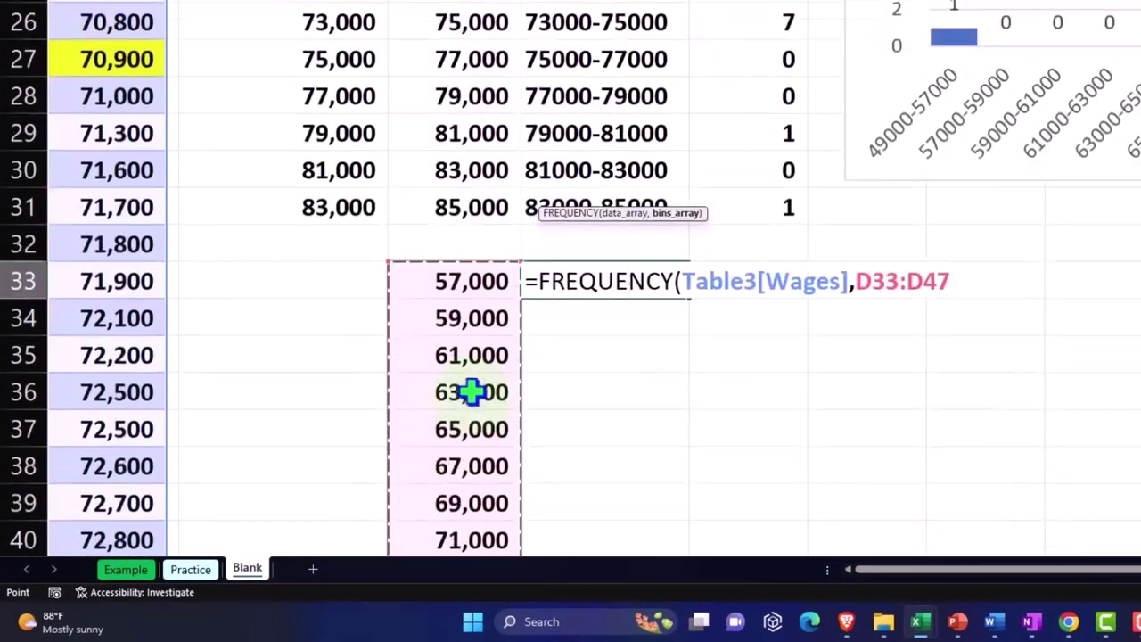
pyautogui.write(')')
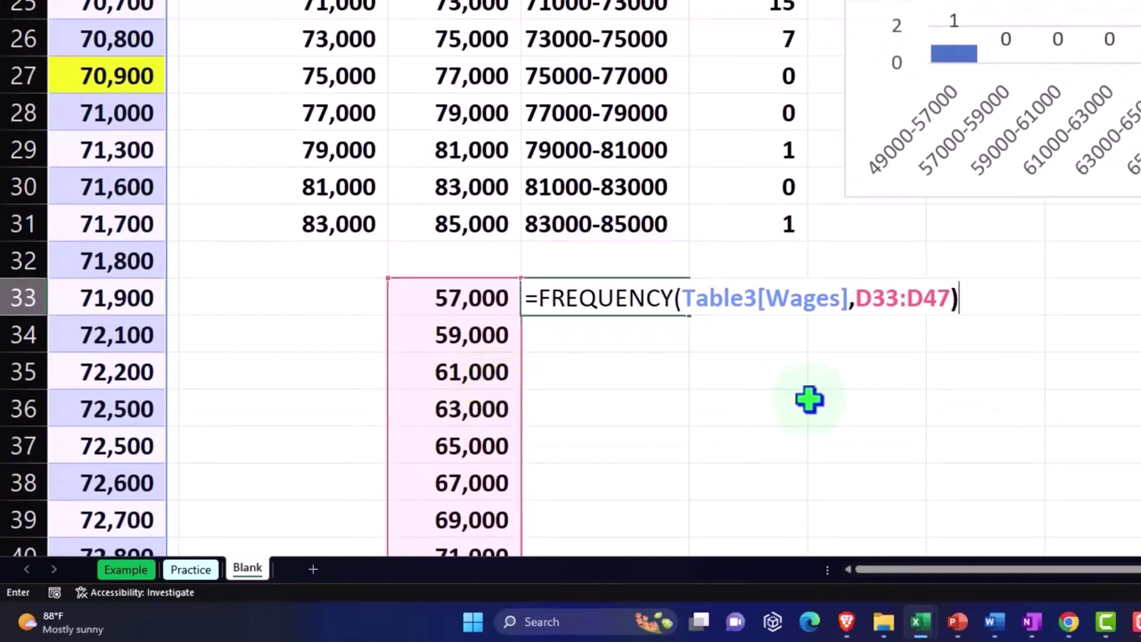
pyautogui.scroll(-1, 808, 399)
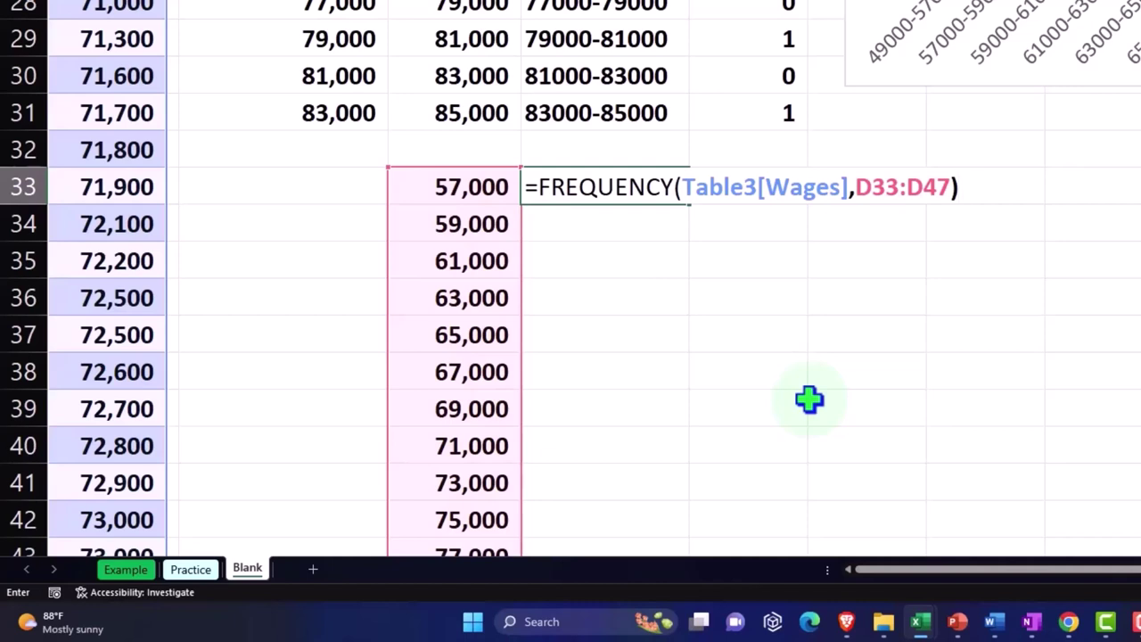
pyautogui.press('Return')
pyautogui.click(809, 386)
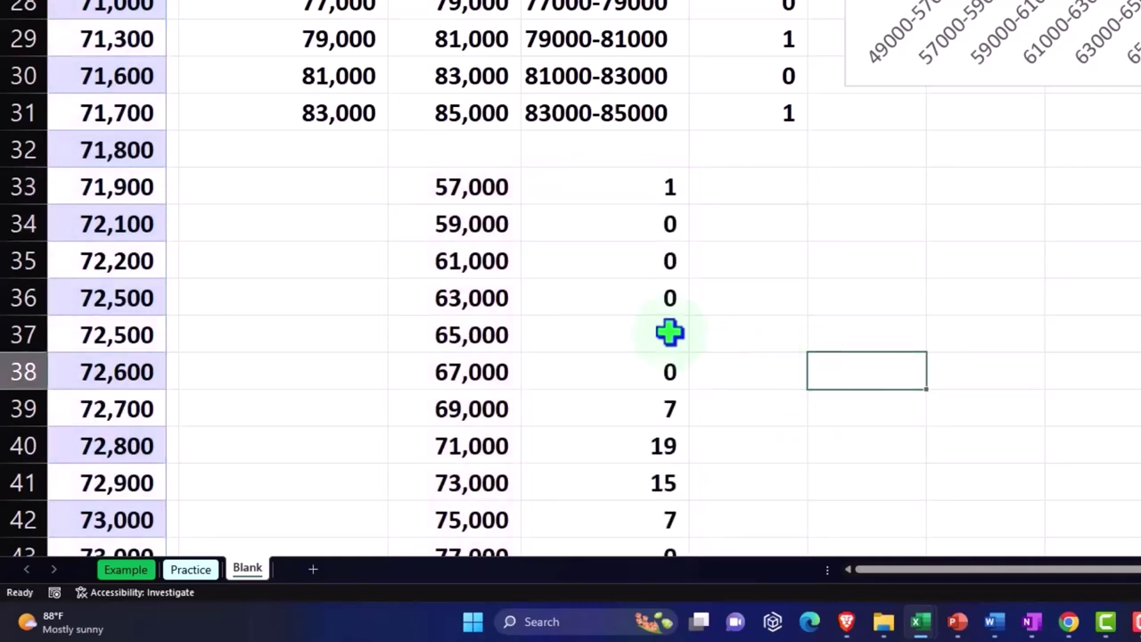
pyautogui.click(660, 329)
pyautogui.click(788, 347)
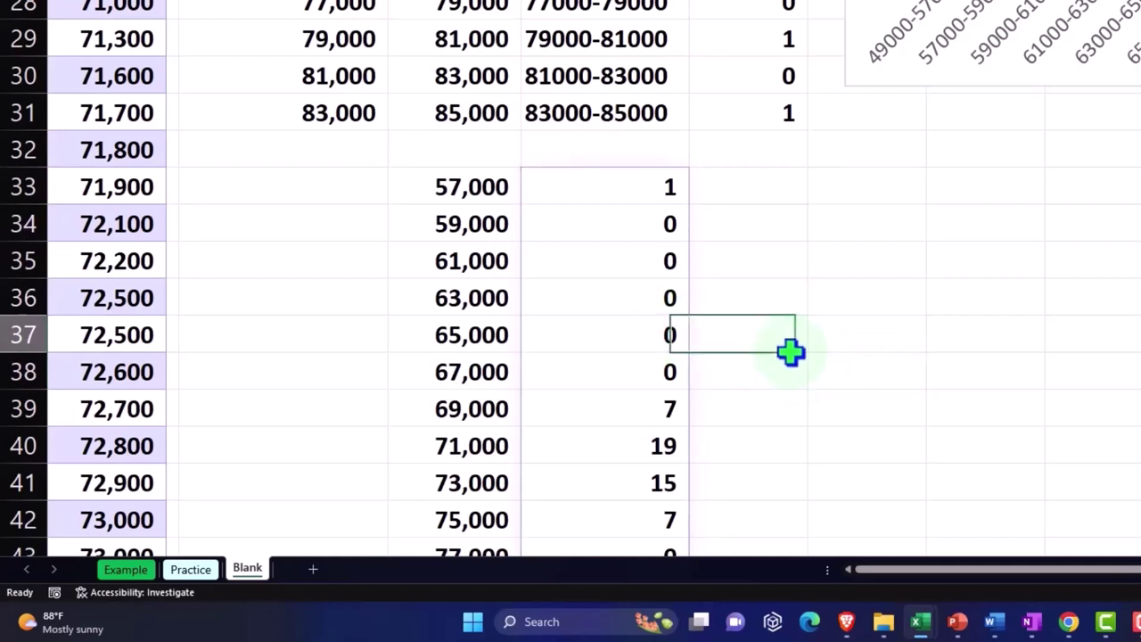
pyautogui.scroll(-3, 790, 351)
pyautogui.scroll(-1, 792, 356)
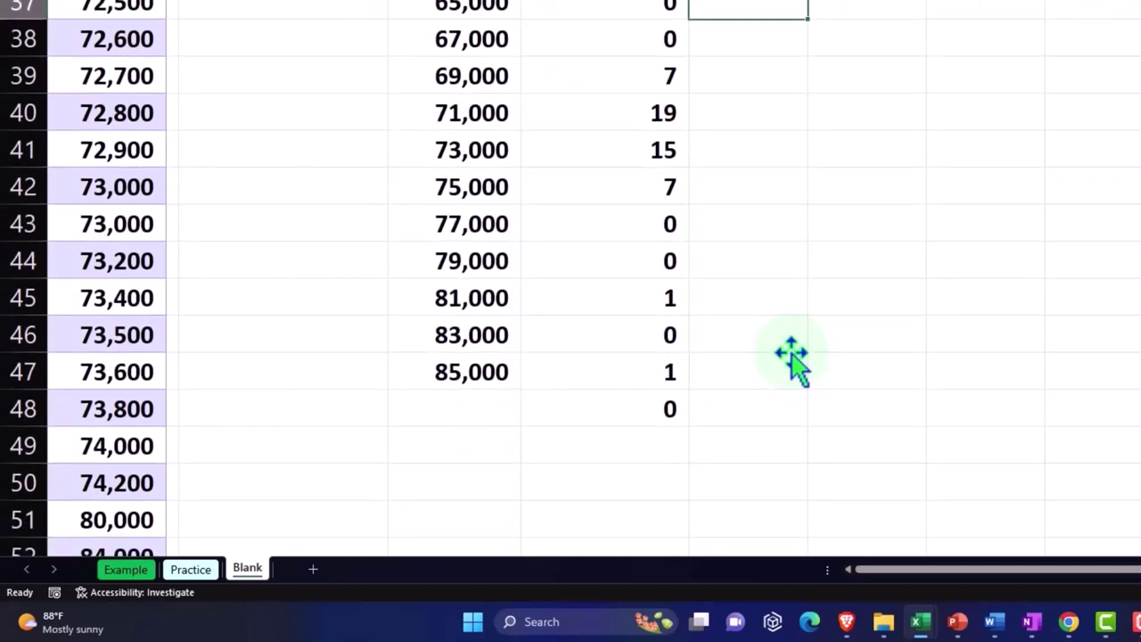
pyautogui.scroll(1, 792, 359)
pyautogui.scroll(3, 793, 359)
pyautogui.scroll(1, 775, 267)
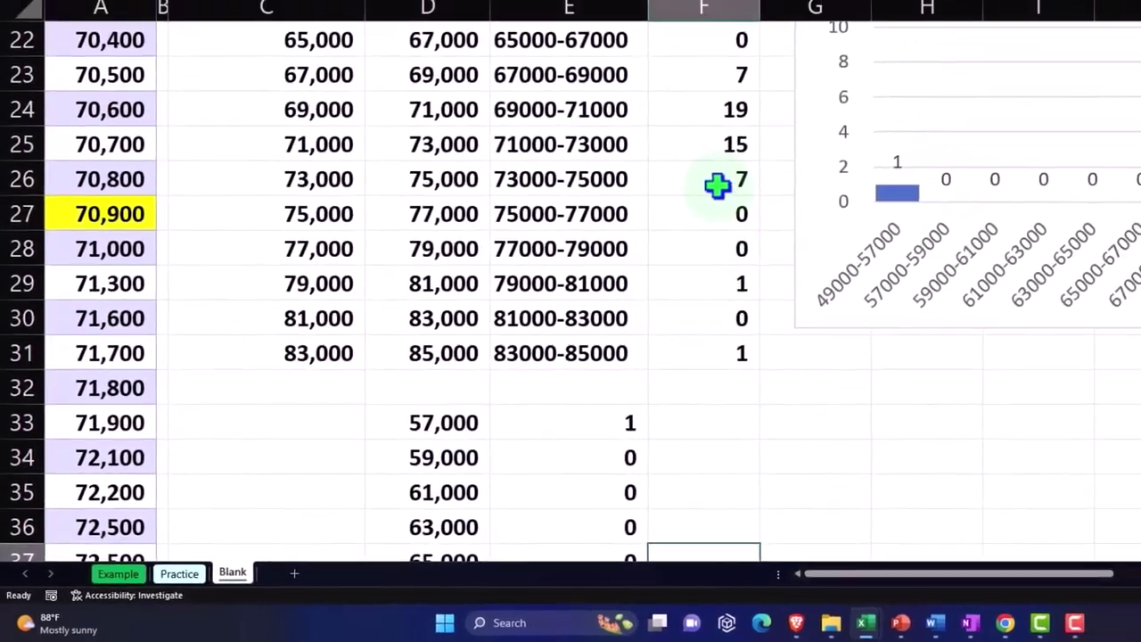
pyautogui.click(718, 184)
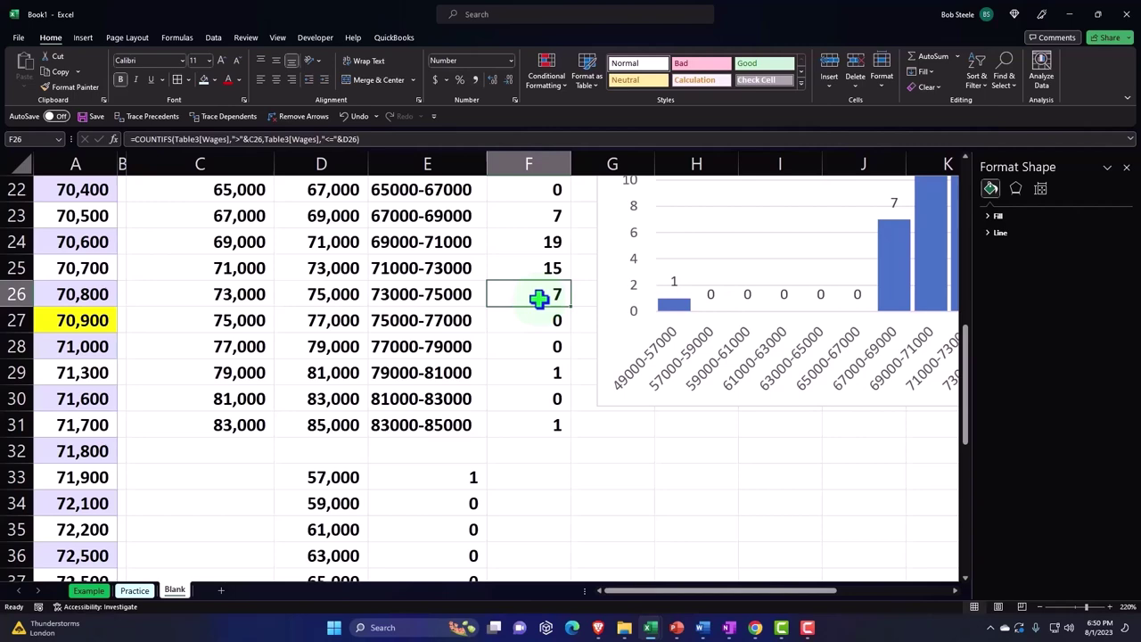
pyautogui.keyDown('ctrl'); pyautogui.scroll(-1, 539, 298); pyautogui.keyUp('ctrl')
pyautogui.keyDown('ctrl'); pyautogui.scroll(-1, 535, 321); pyautogui.keyUp('ctrl')
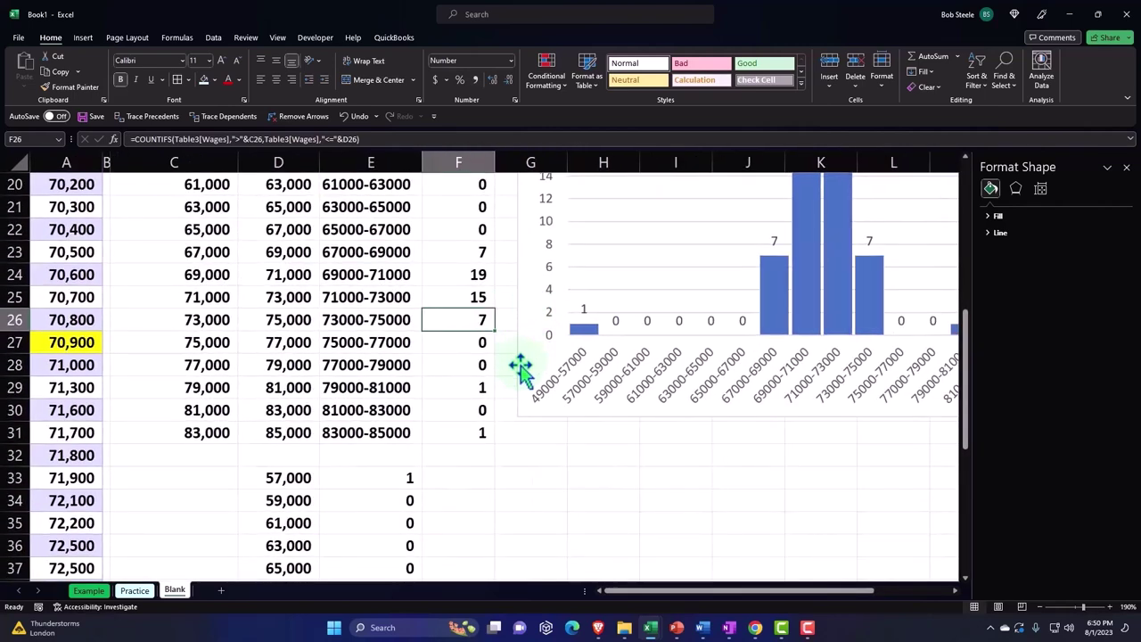
pyautogui.scroll(4, 523, 364)
pyautogui.scroll(3, 502, 423)
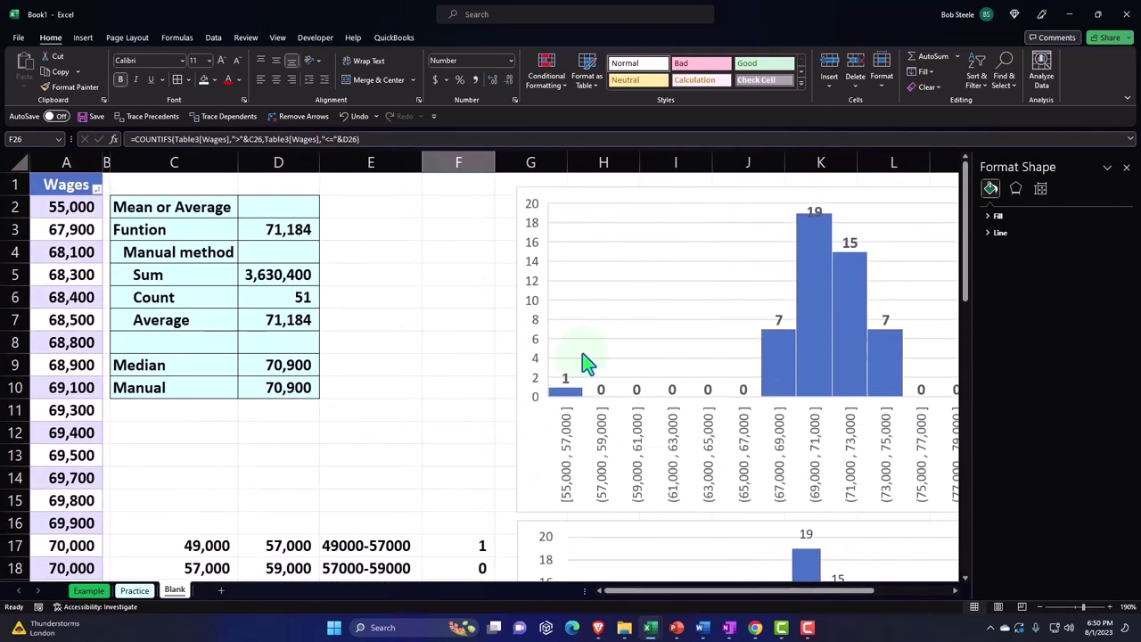